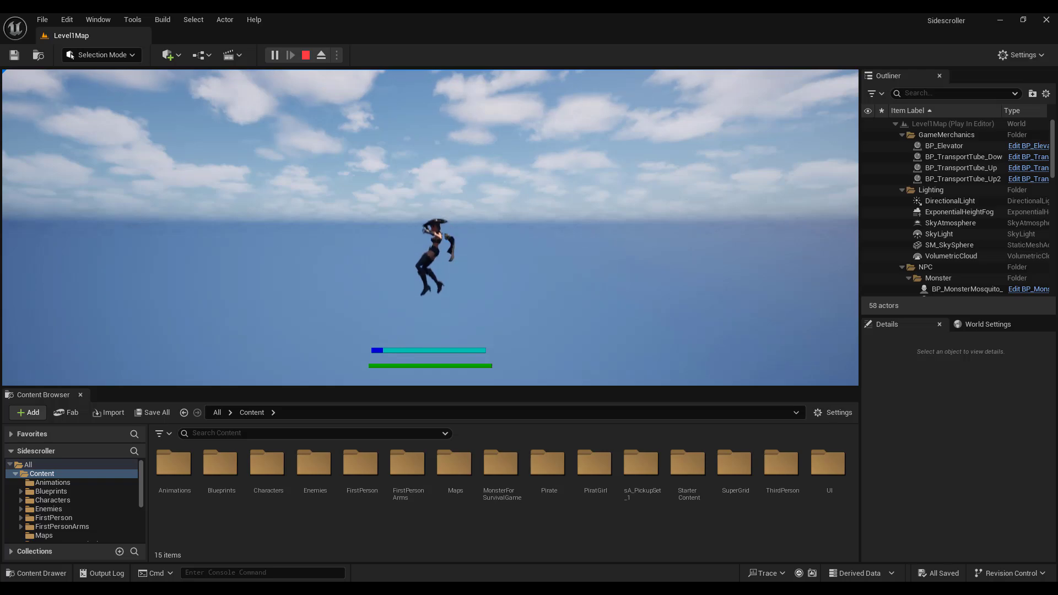
Play-test the level by moving and jumping with the character around the mushroom monster, and end the play session
key("space")
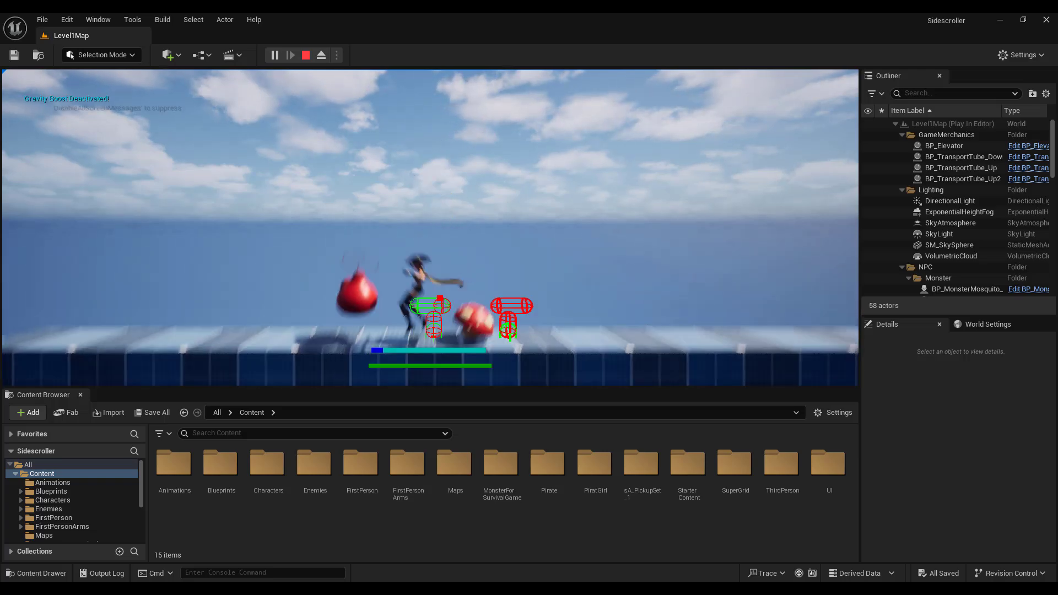
key("space")
key("space")
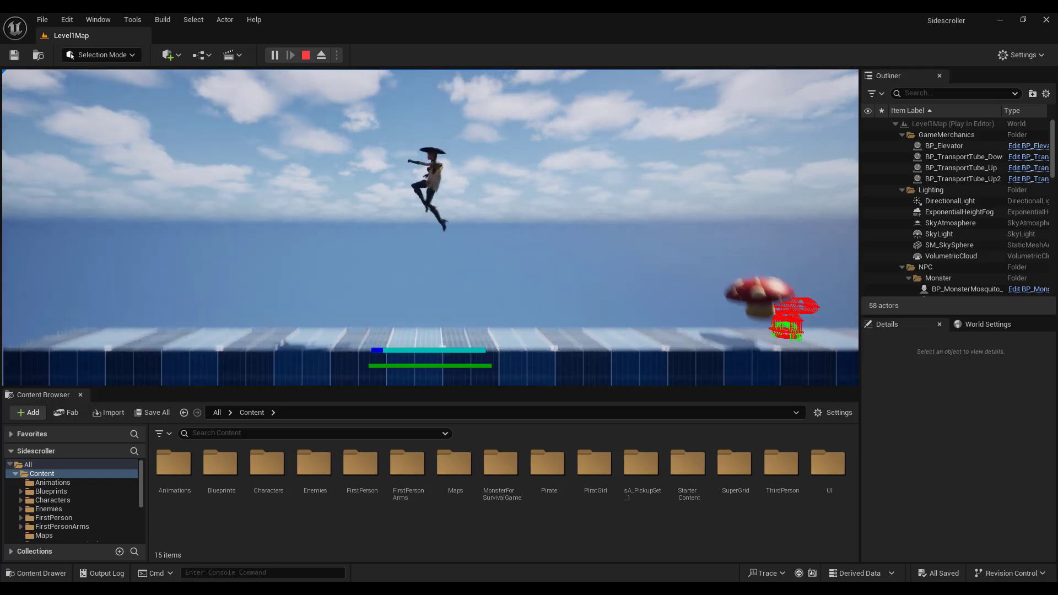
key("space")
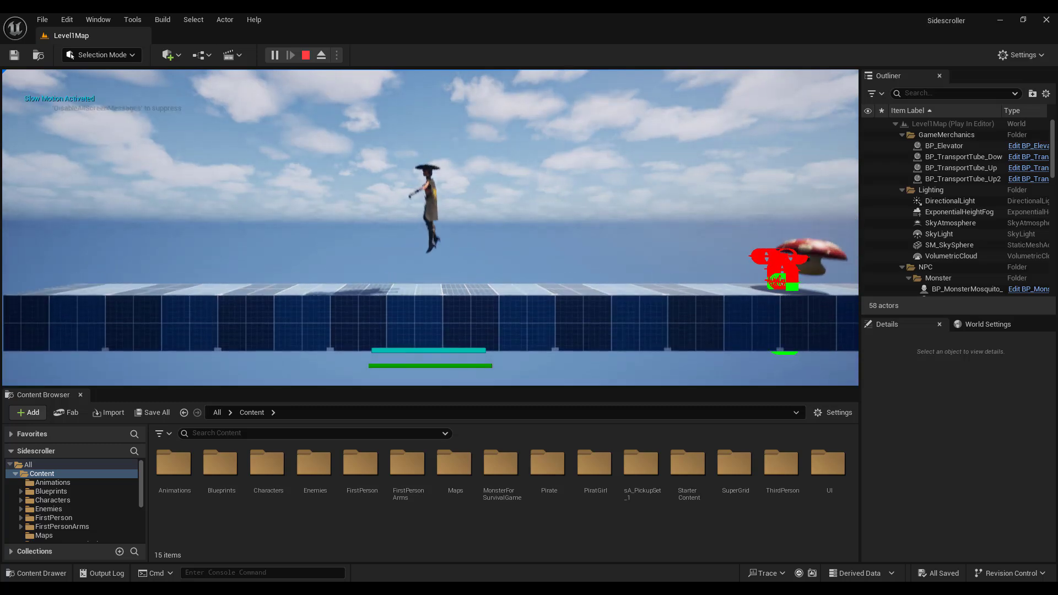
key("d")
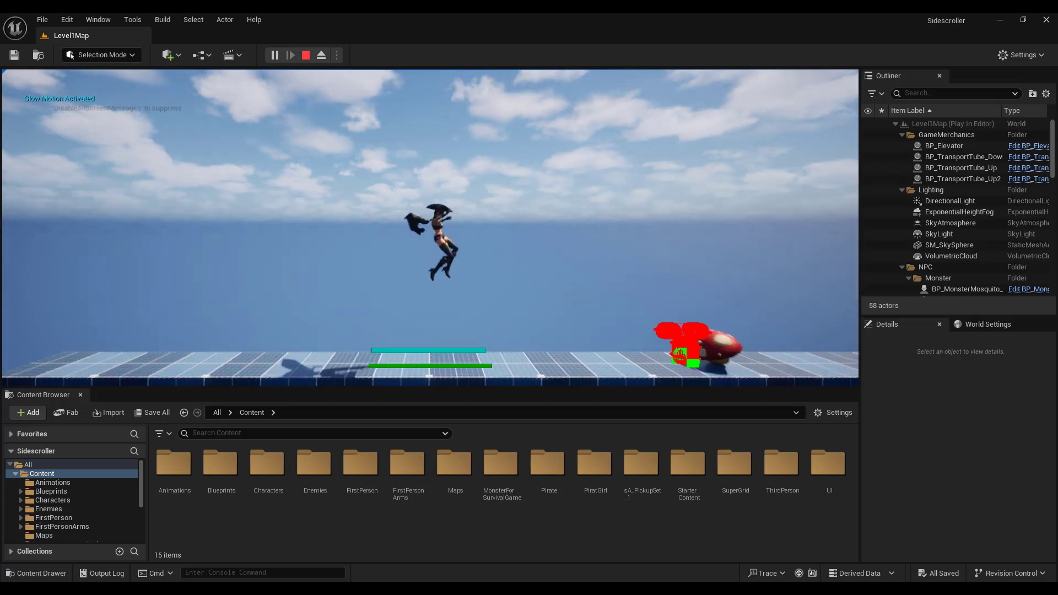
key("space")
key("a")
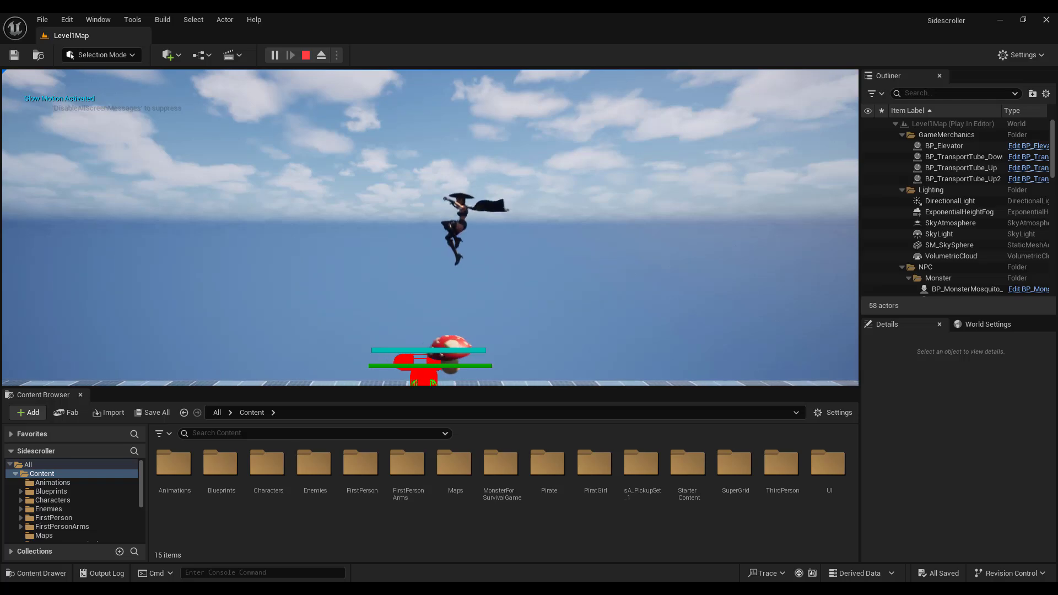
key("space")
key("d")
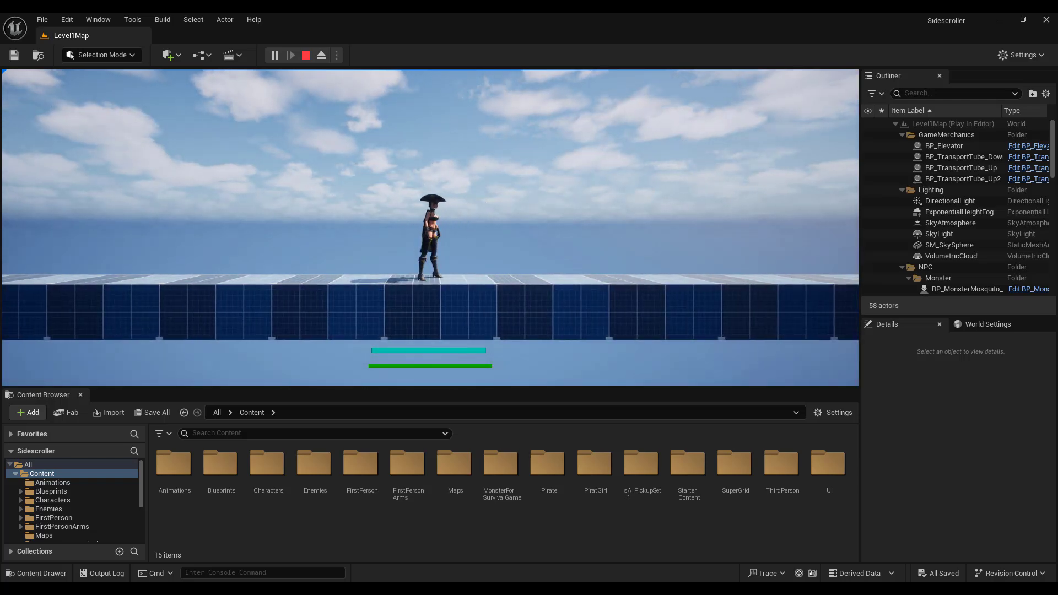
key("Escape")
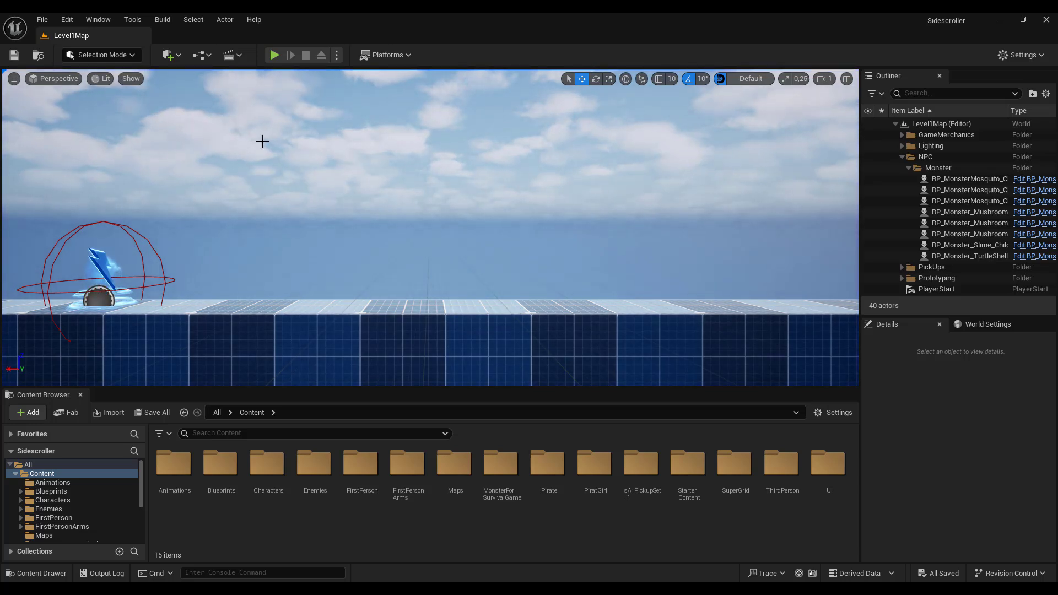
Open the UI_Main widget blueprint from the project's UI content folder
double_click(822, 459)
left_click(177, 461)
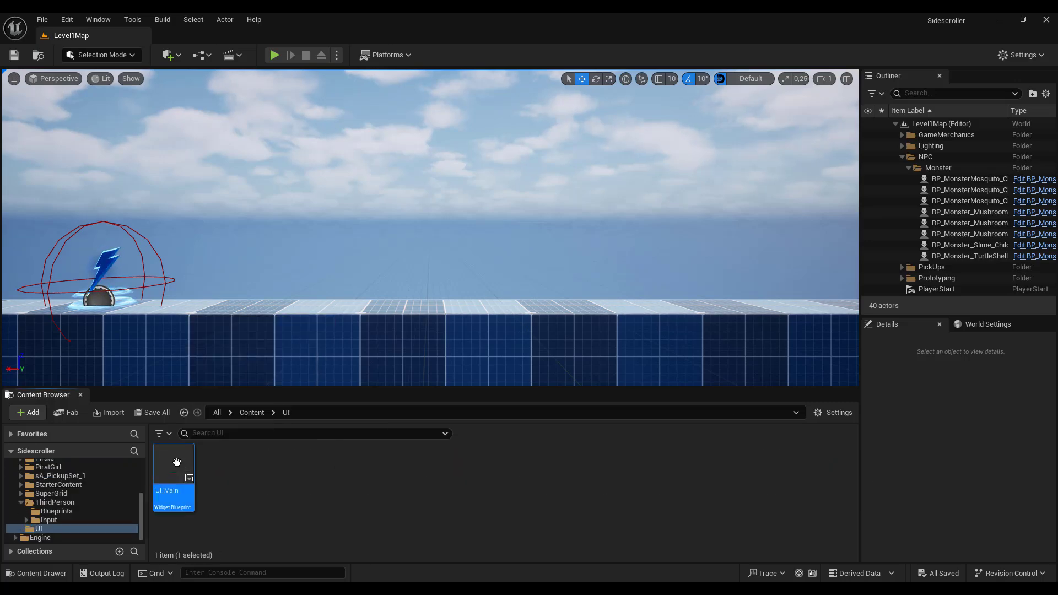
double_click(177, 462)
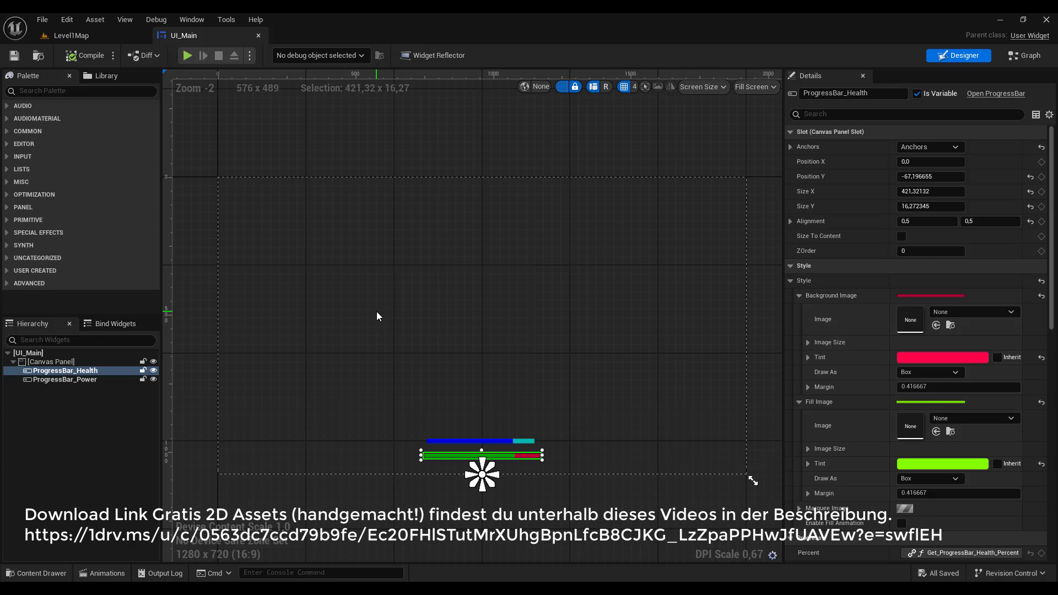
Return to Level1Map and review the PNG files of the downloaded 2DAssets archive in File Explorer
left_click(73, 36)
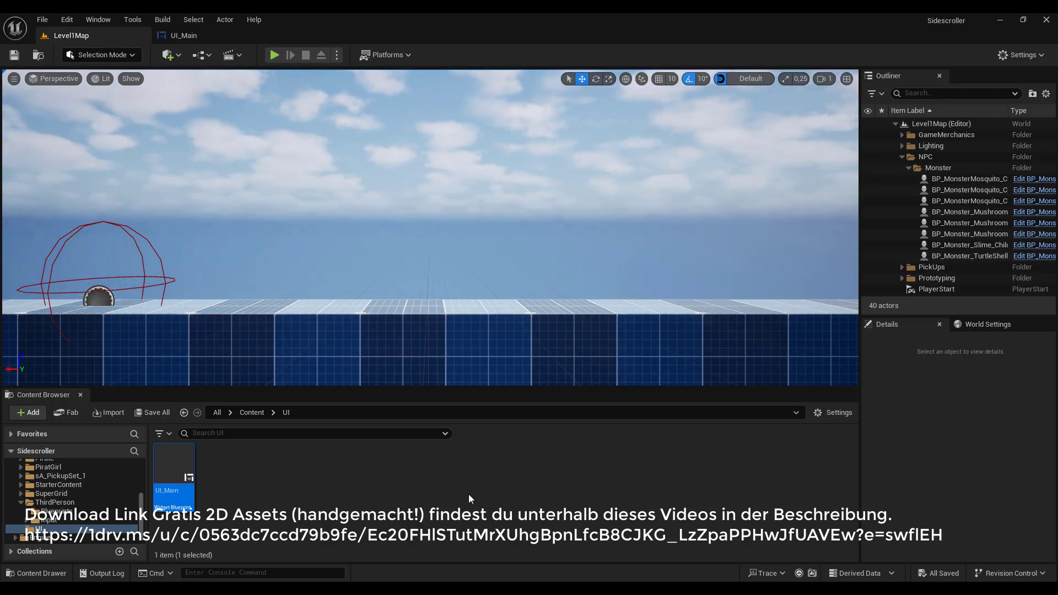
left_click(554, 587)
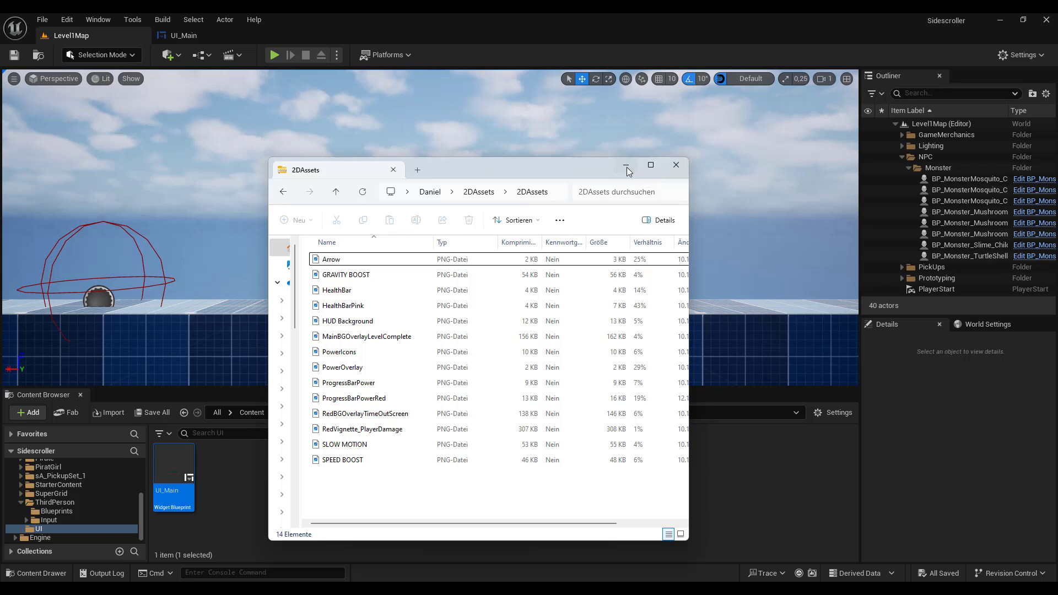
left_click(626, 171)
Create a folder named 2DAssets inside the project's UI content folder and open it
right_click(224, 478)
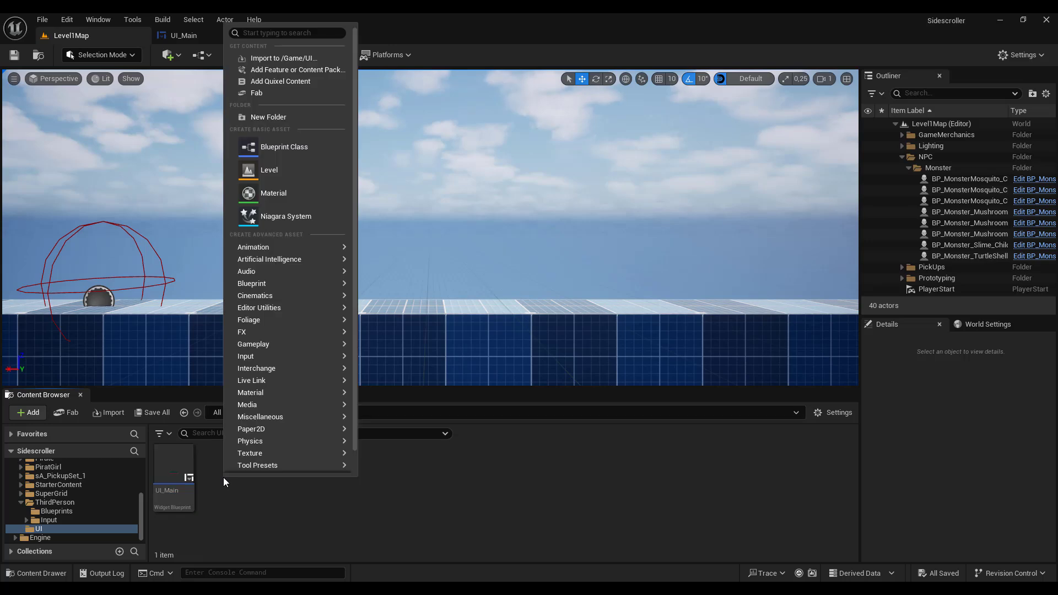
left_click(268, 117)
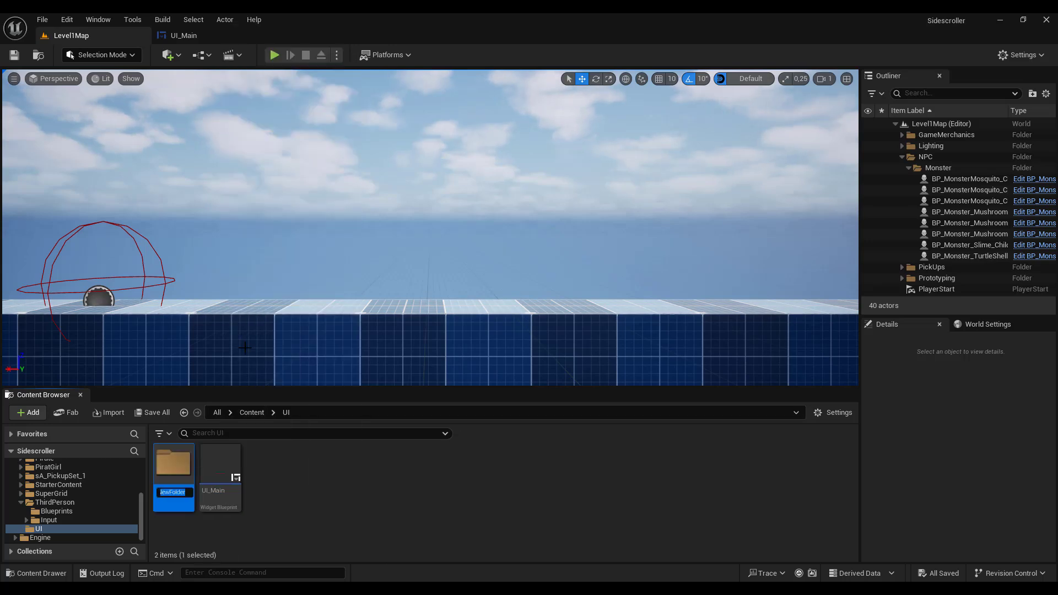
type("2")
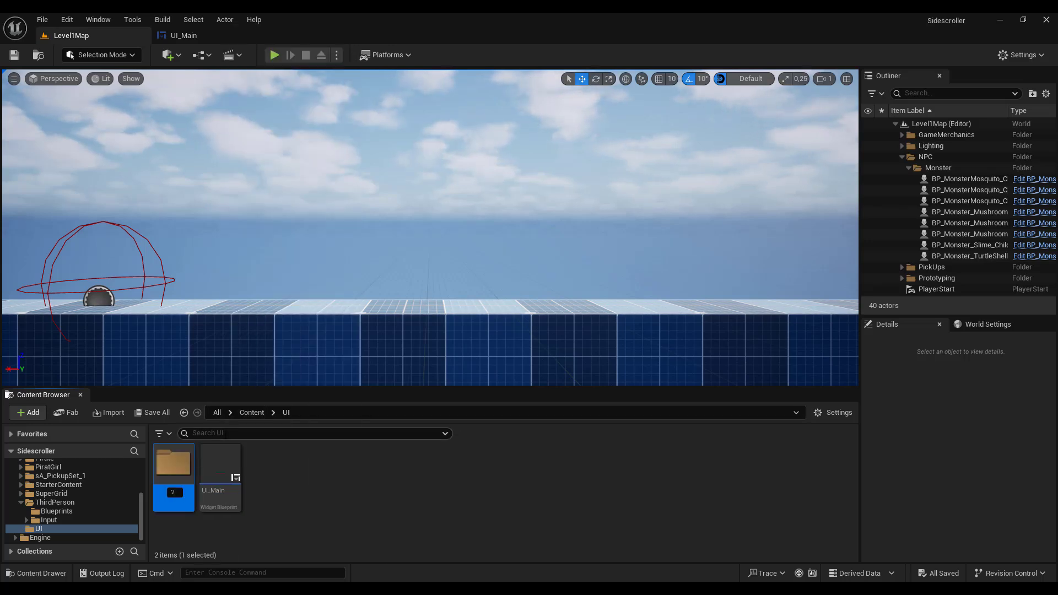
type("D")
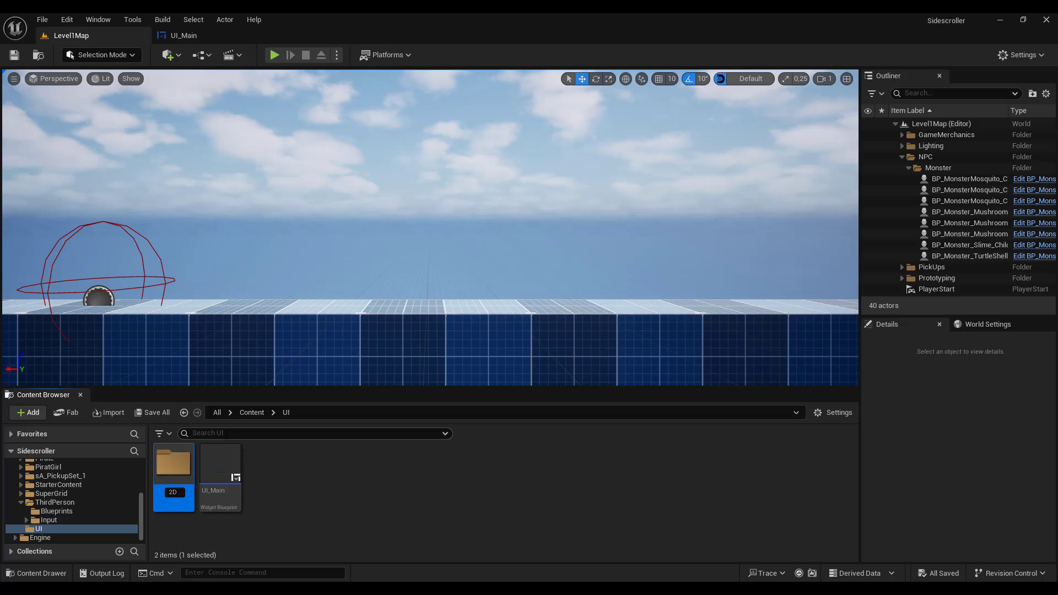
type("Assets")
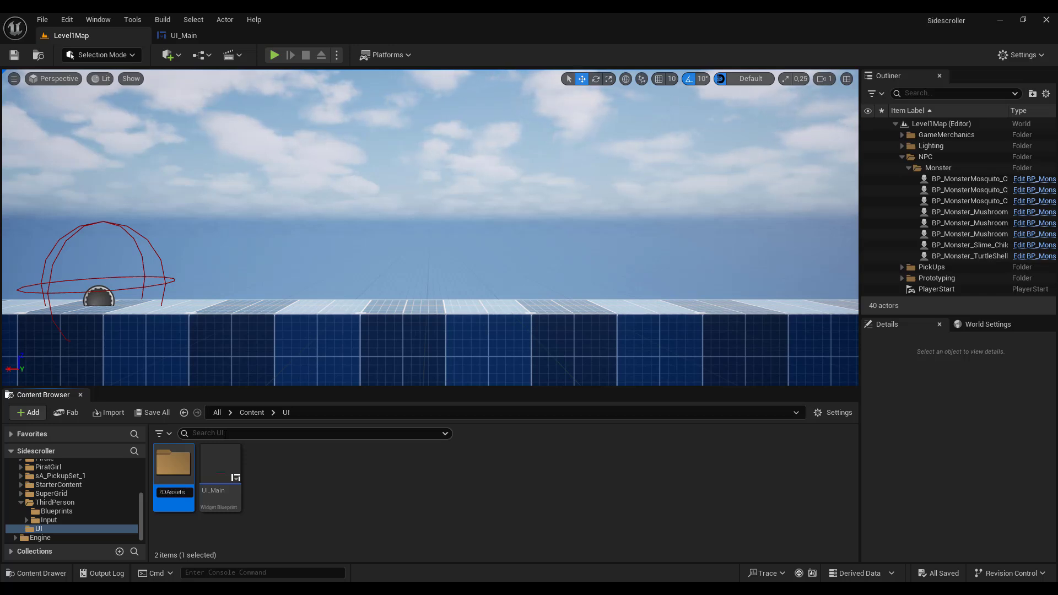
key("Return")
key("Return")
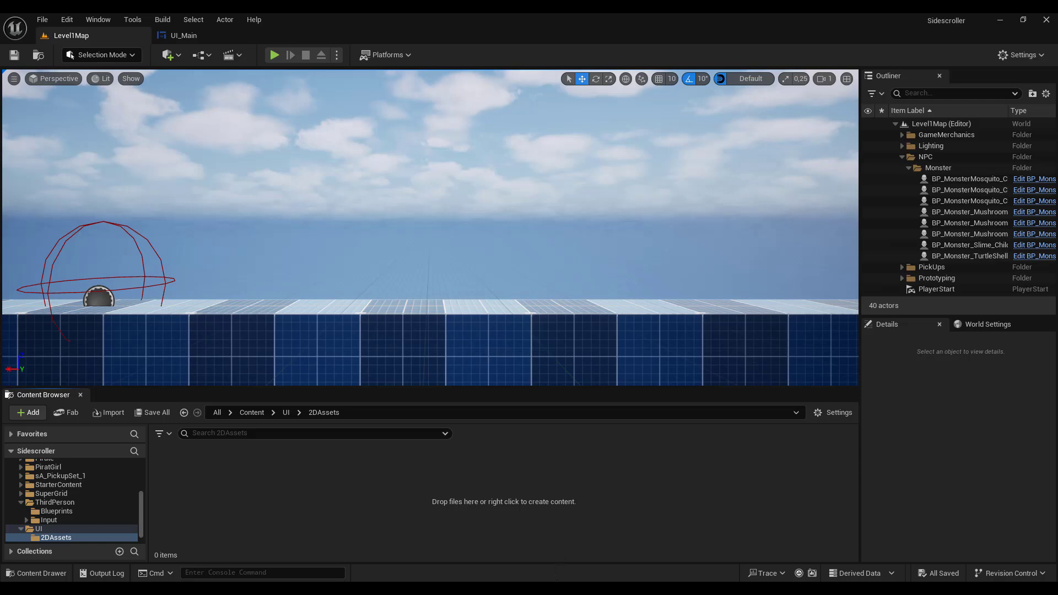
Import all PNG files from the 2DAssets folder in File Explorer into the project's 2DAssets folder
left_click(535, 587)
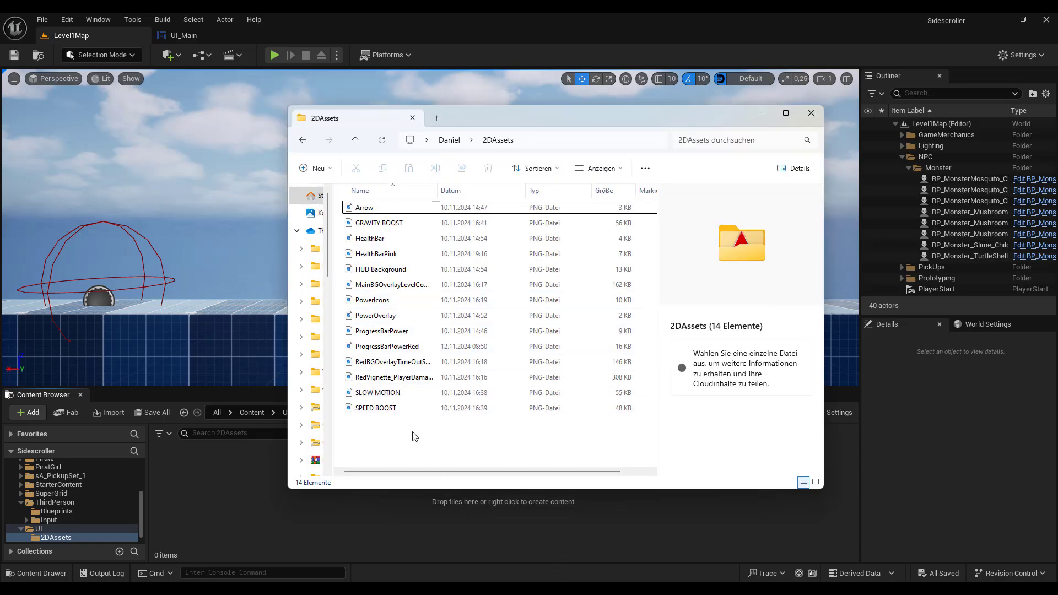
key("ctrl+a")
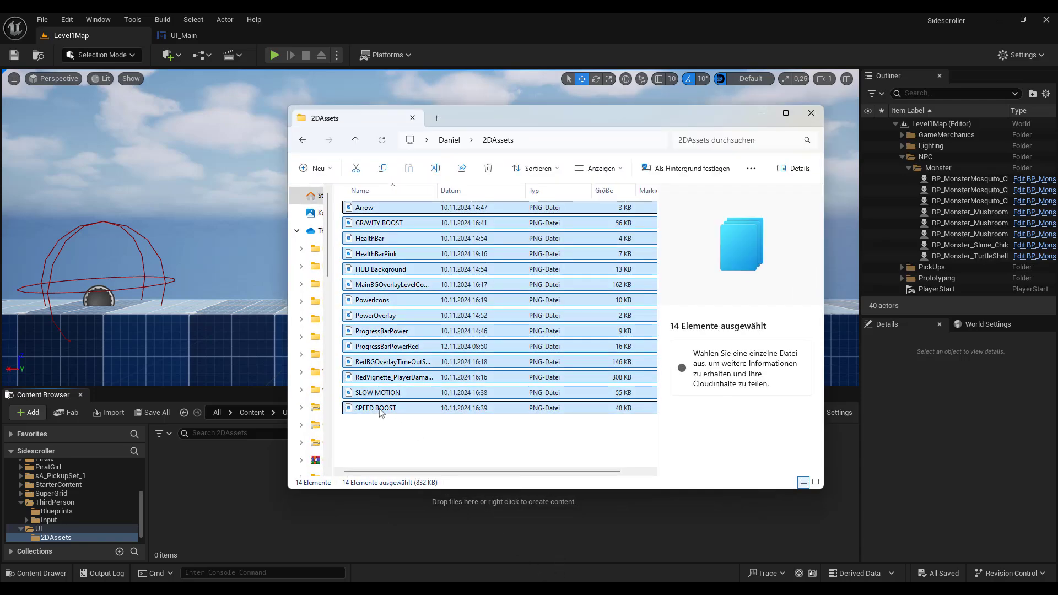
left_click_drag(381, 408, 200, 467)
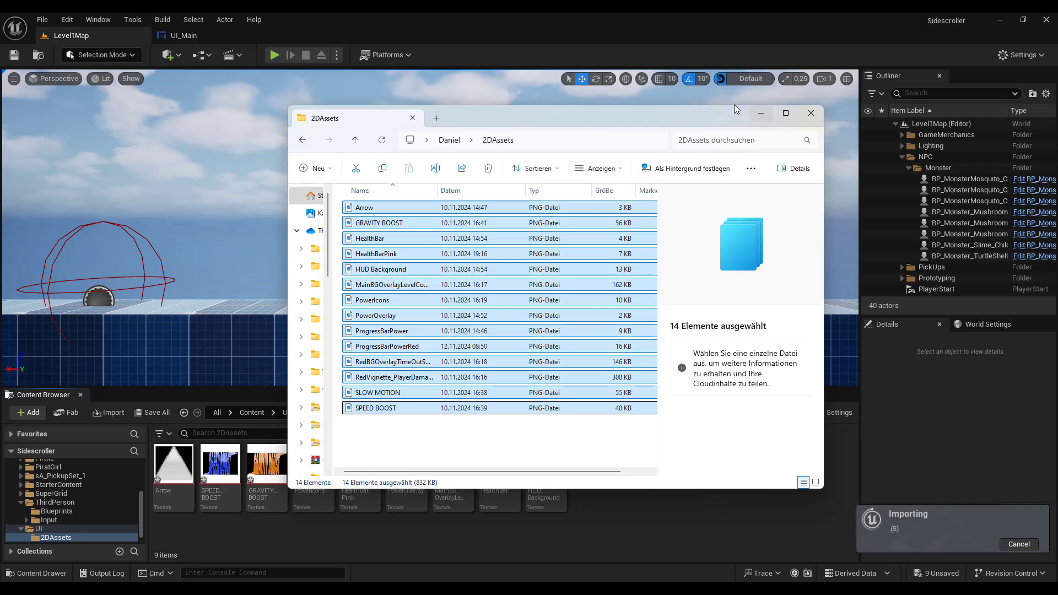
left_click(811, 114)
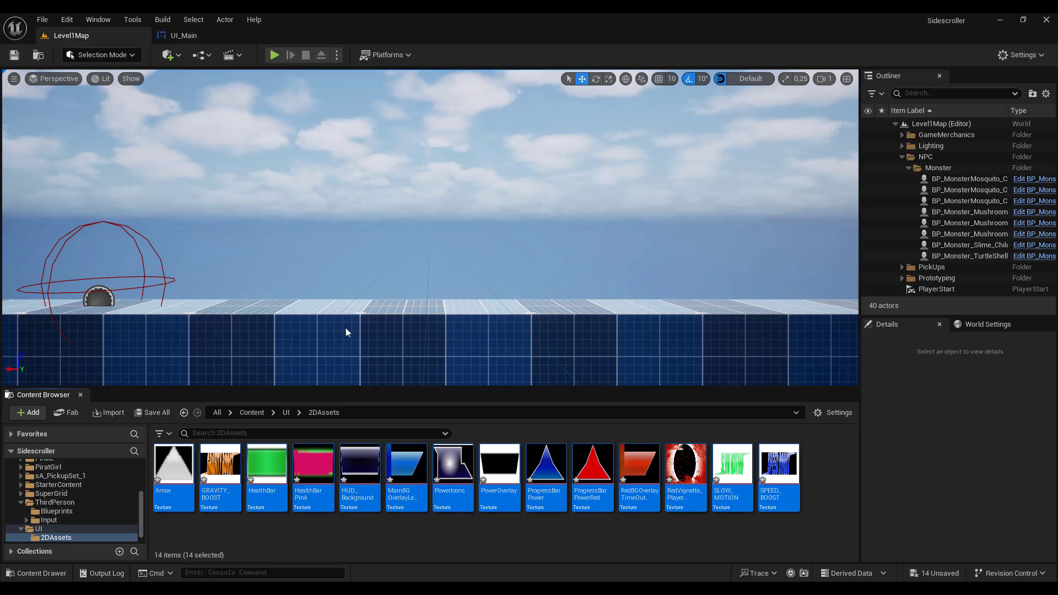
Save all imported textures and clear their selection
left_click(42, 19)
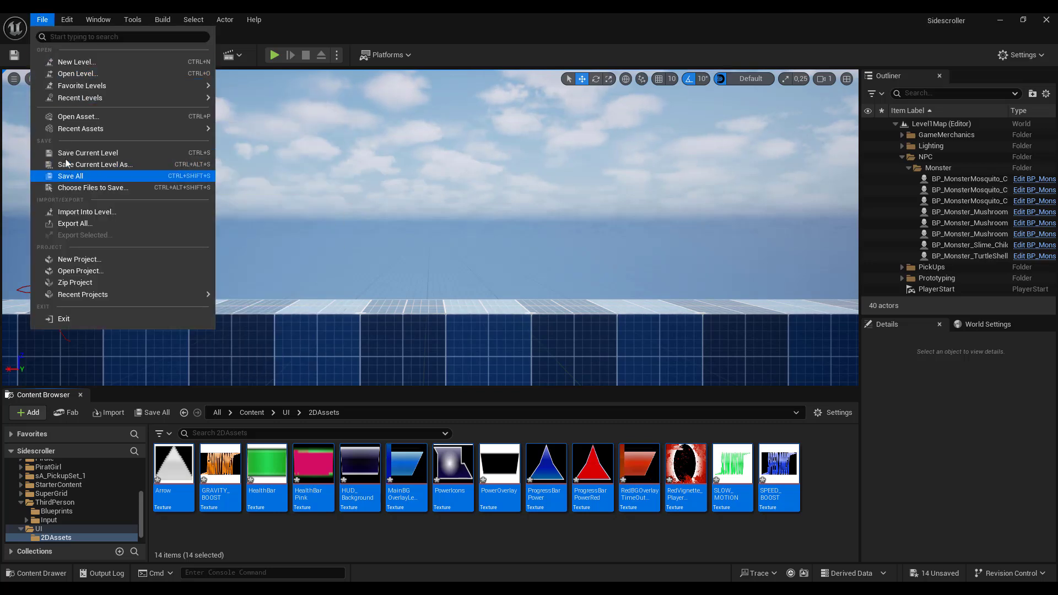
left_click(71, 176)
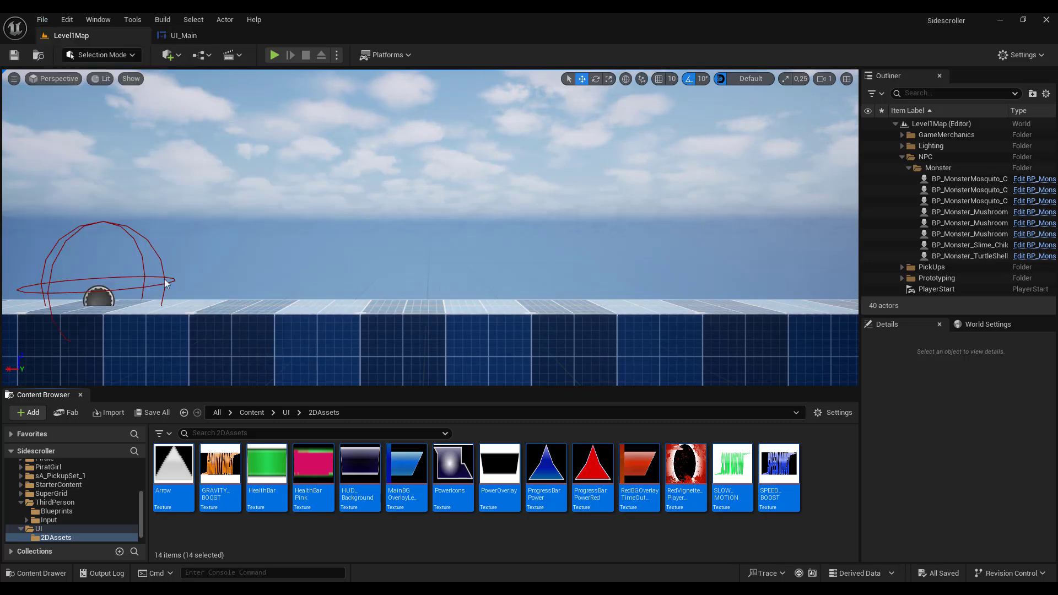
left_click(394, 533)
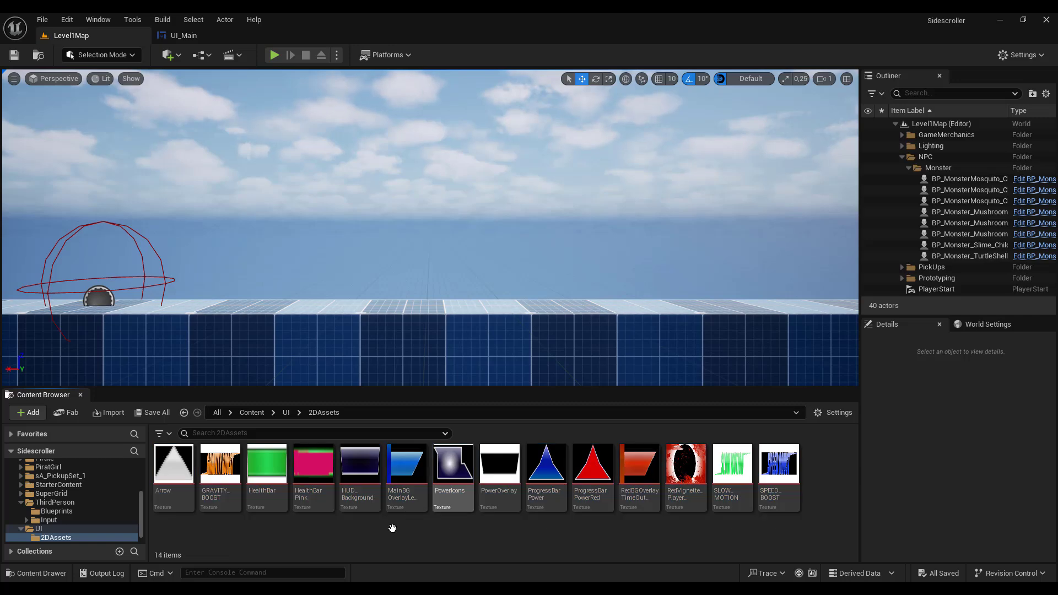
Place the HUD_Background texture on the UI_Main canvas at about 680, 296 and stretch it to about 440 by 70
mouse_move(768, 484)
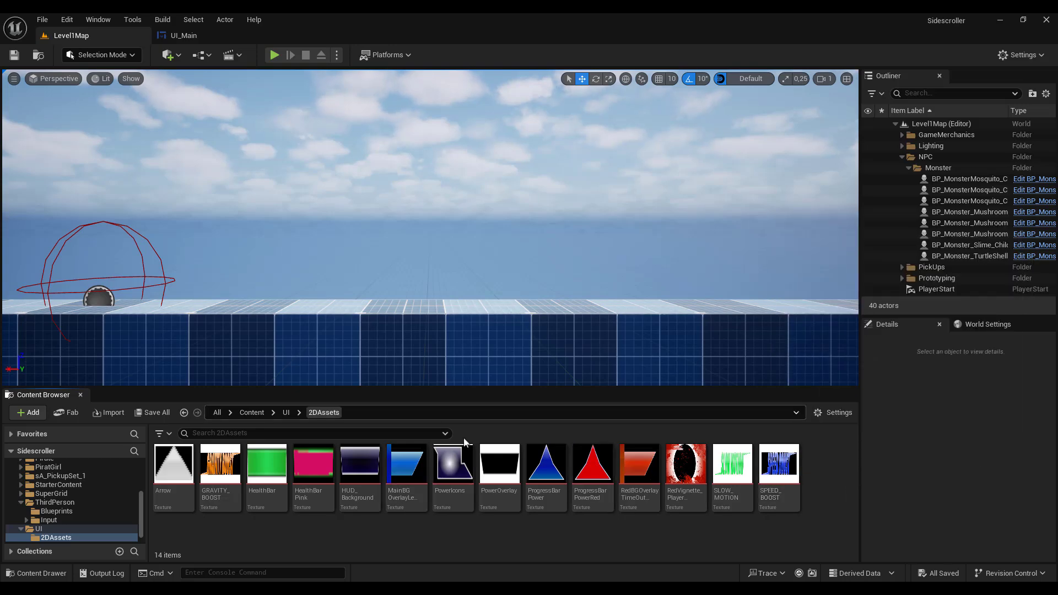
left_click(287, 413)
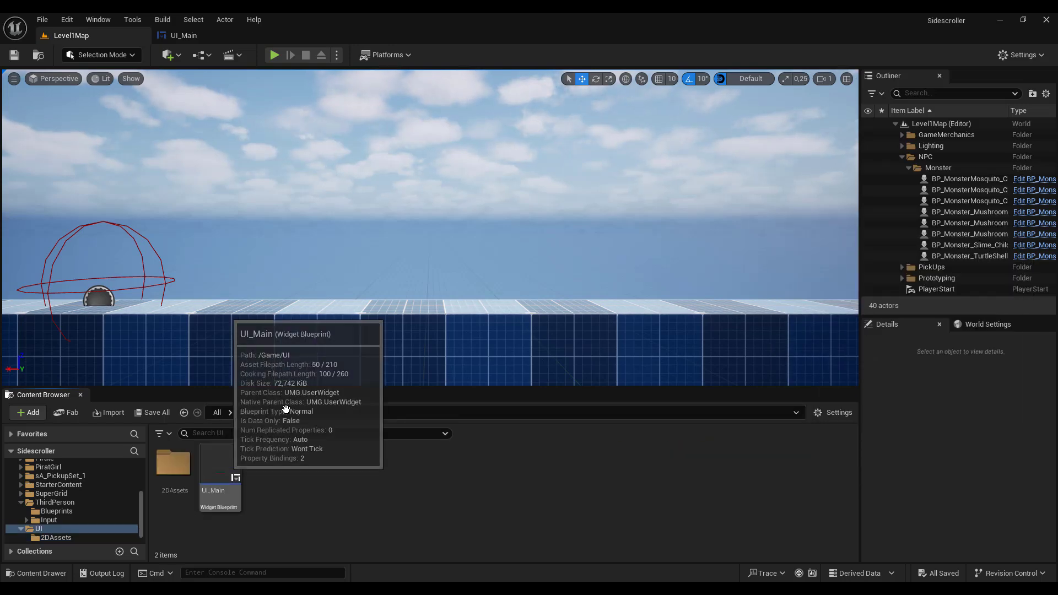
left_click(197, 37)
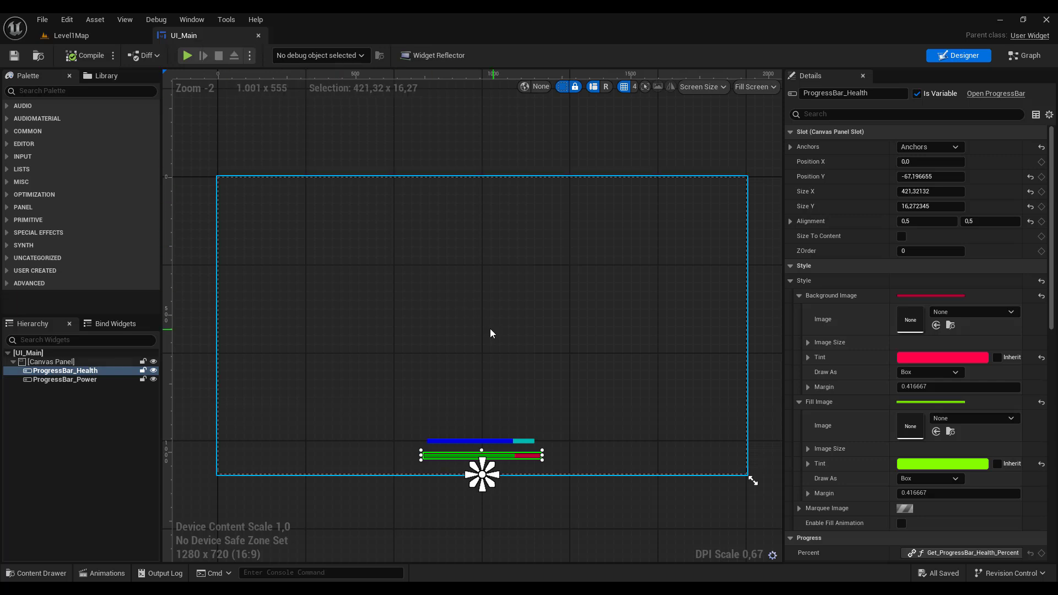
key("ctrl+space")
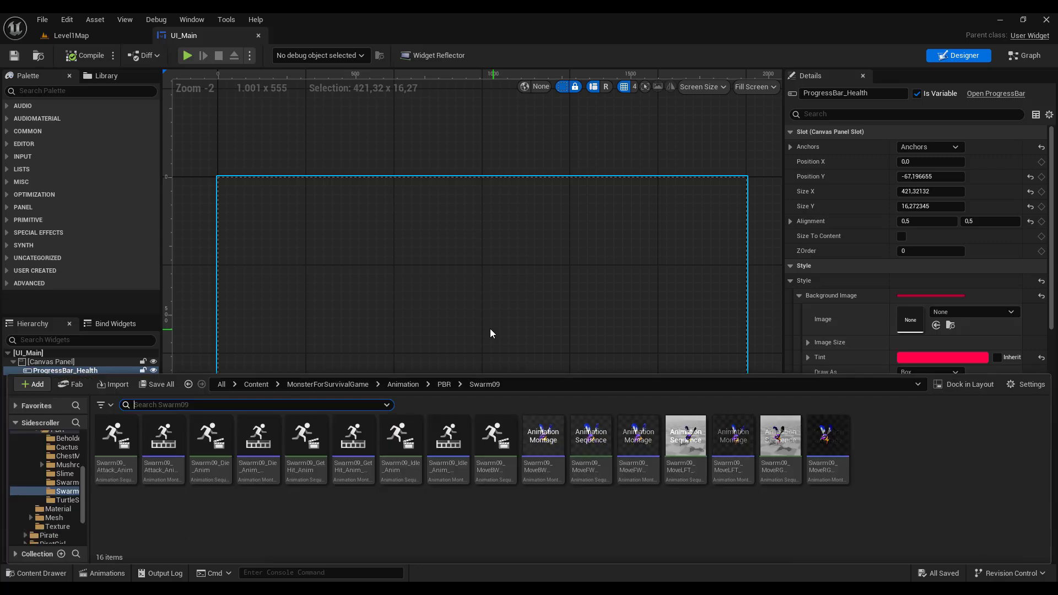
left_click(257, 384)
double_click(779, 438)
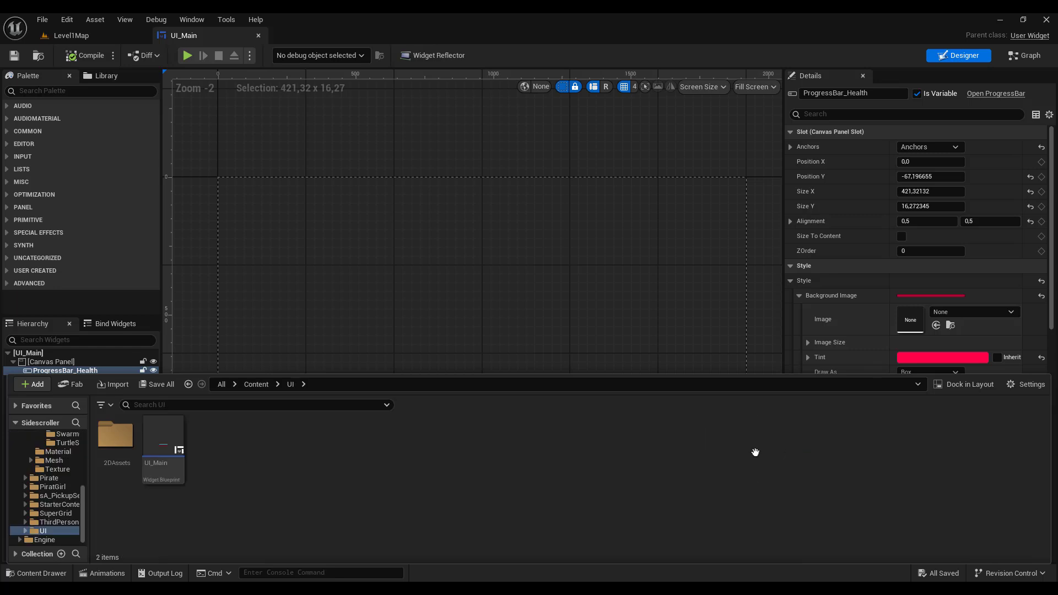
left_click(106, 442)
double_click(106, 443)
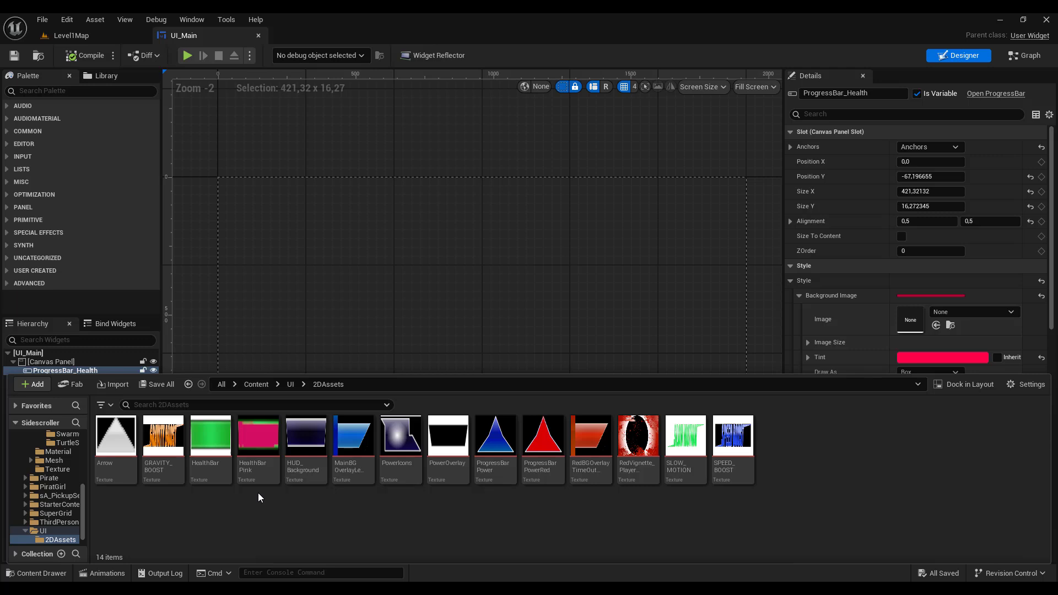
left_click_drag(306, 441, 528, 265)
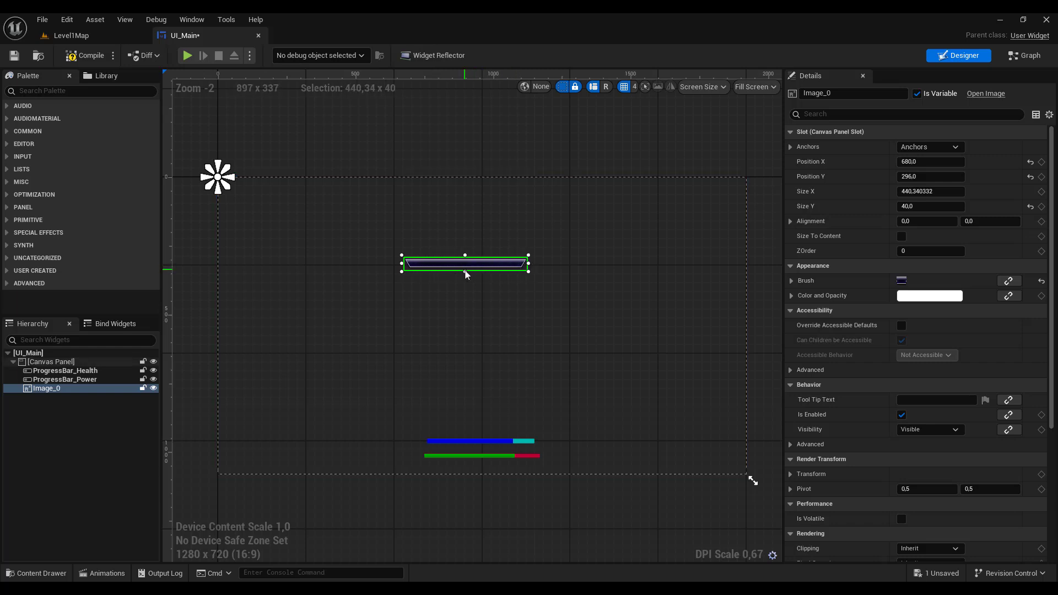
left_click_drag(465, 272, 465, 279)
Place the PowerIcons texture near the canvas's upper-left corner at about 80, 88 and widen it to about 168 by 132
key("ctrl+space")
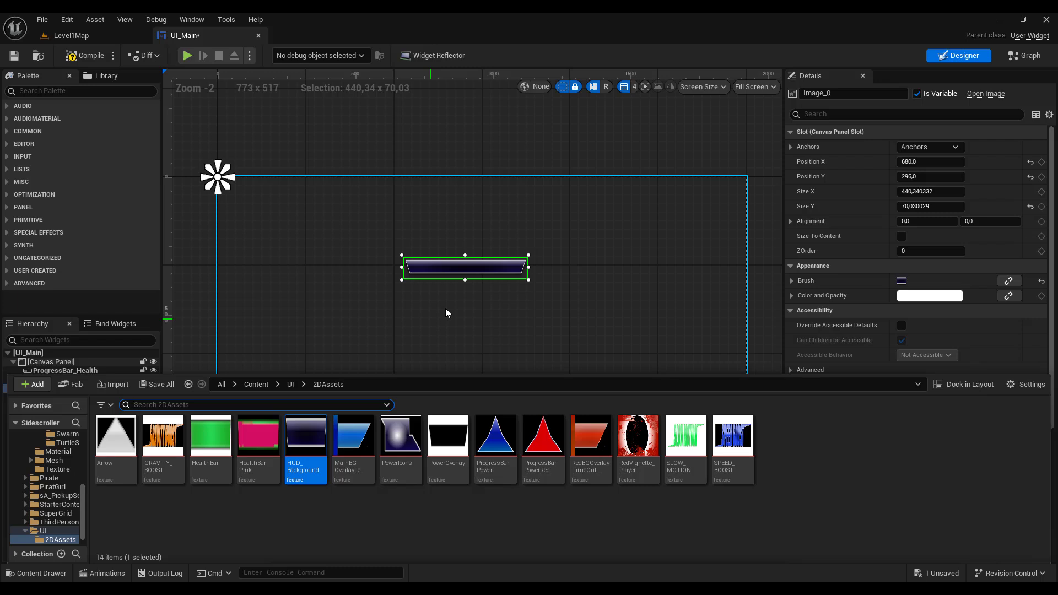
left_click_drag(400, 437, 256, 234)
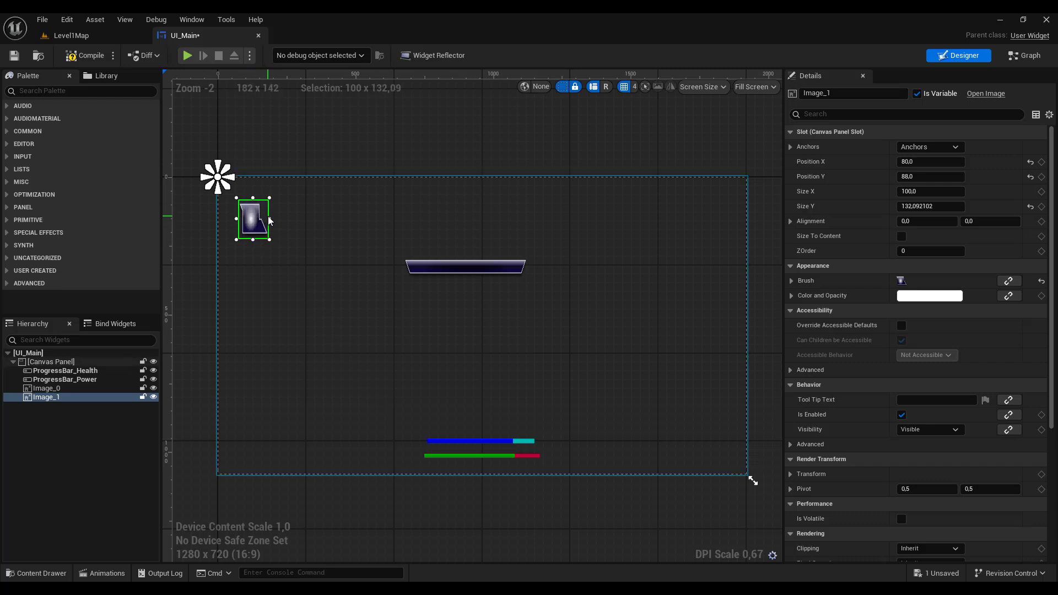
left_click(270, 220)
left_click(259, 223)
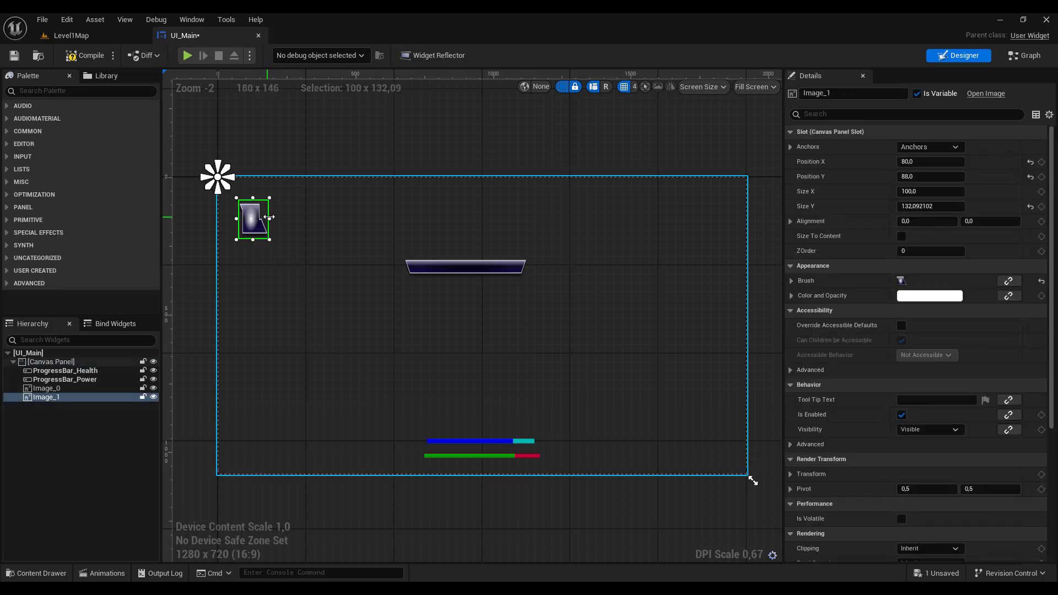
left_click_drag(268, 218, 286, 216)
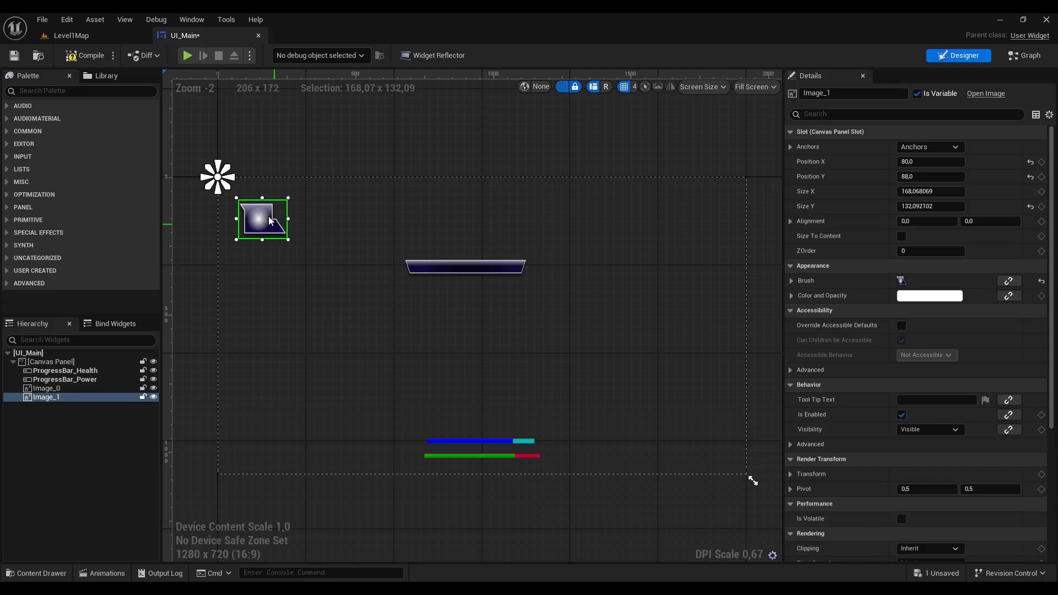
Enlarge the PowerIcons image to about 172 by 160 and place the ProgressBarPower texture at about 440, 160, about 160 by 146 in size
left_click_drag(262, 240, 290, 221)
key("ctrl+space")
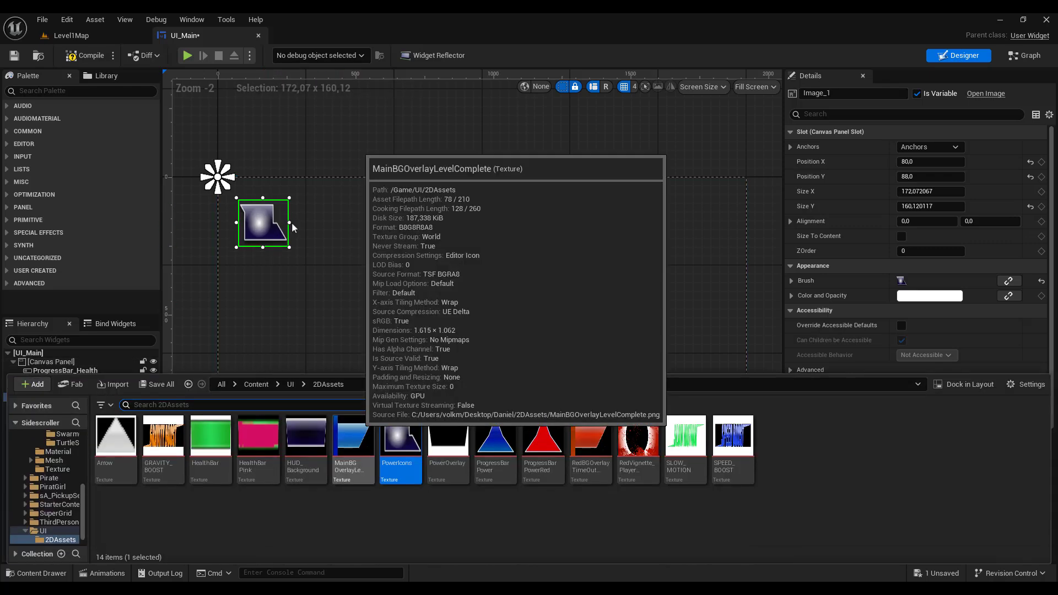
left_click_drag(494, 437, 384, 239)
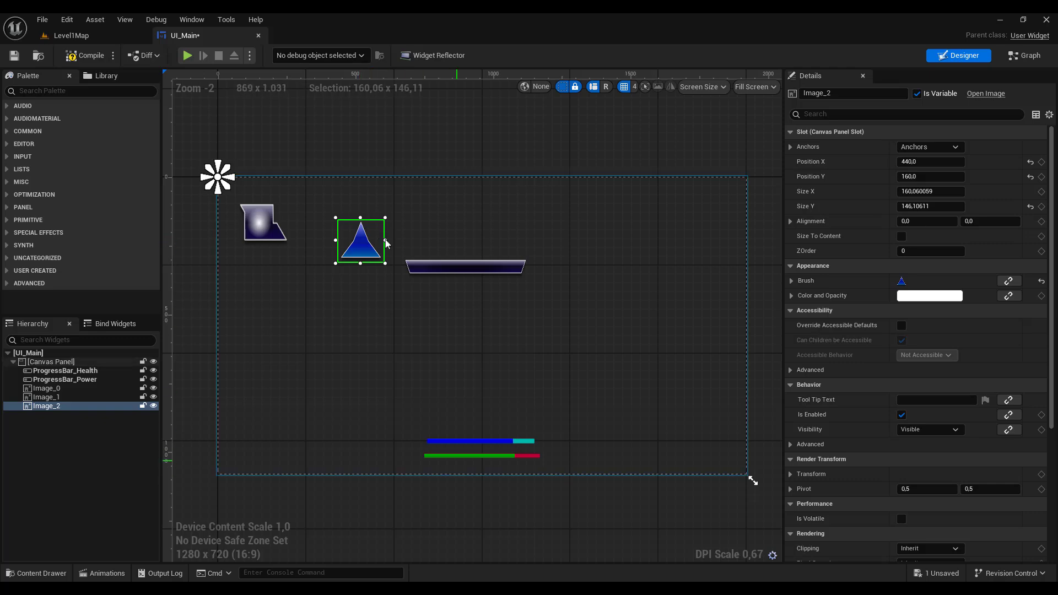
Place the Arrow texture on the canvas at about 256, 380, about 100 by 74 in size
key("ctrl+space")
mouse_move(550, 448)
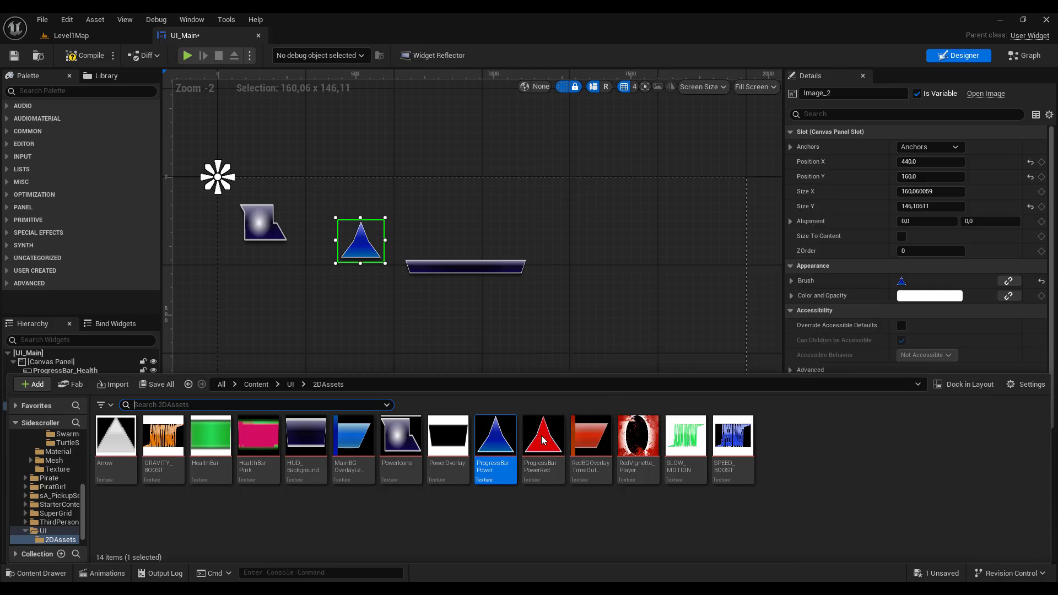
left_click_drag(116, 435, 302, 295)
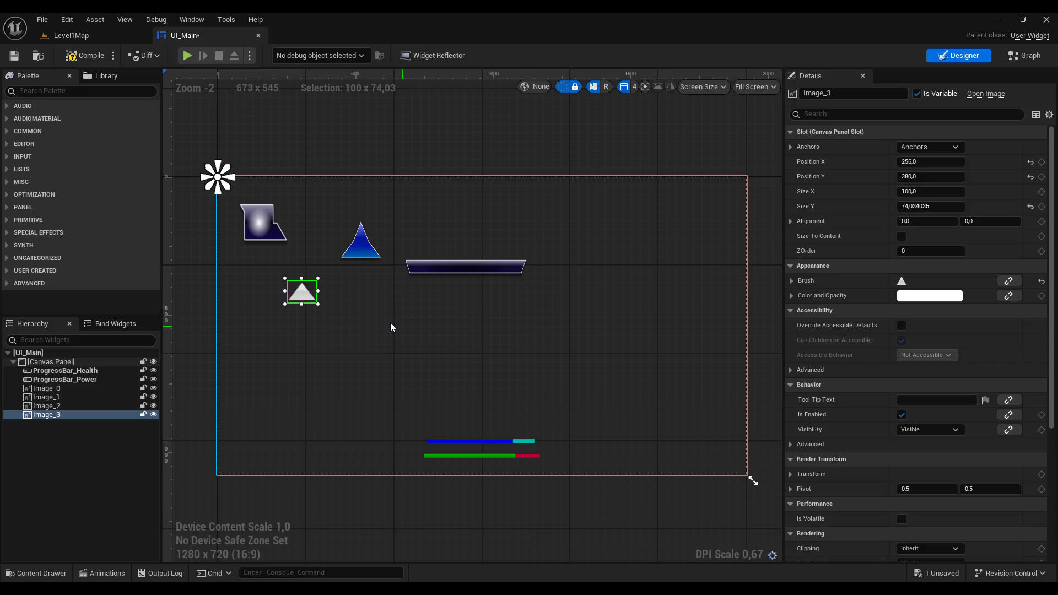
Place the SLOW_MOTION, SPEED_BOOST and GRAVITY_BOOST textures on the canvas at about 1360, 248; 1368, 368; and 1388, 476
key("ctrl+space")
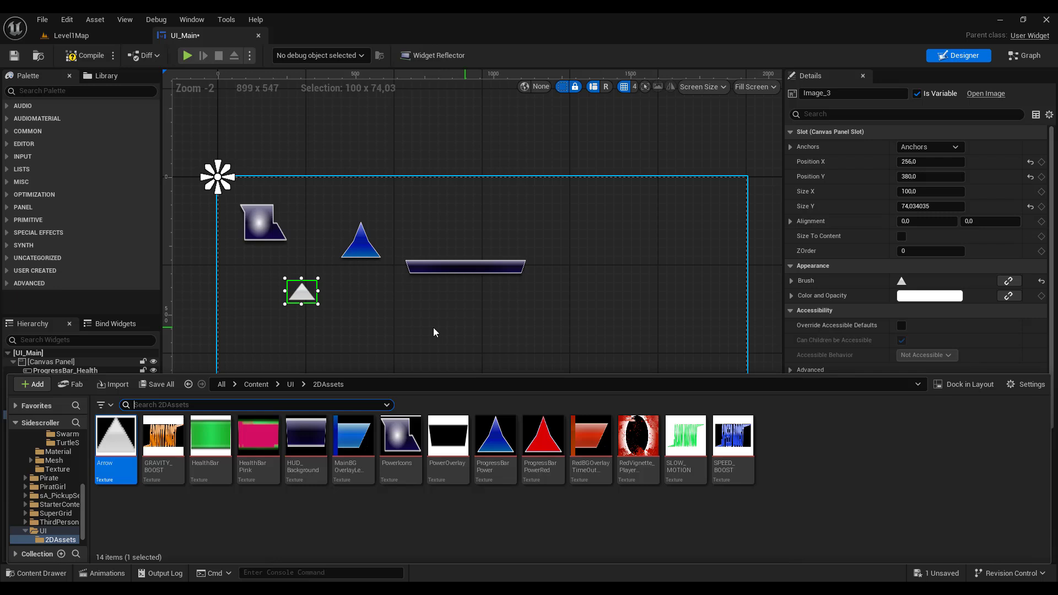
left_click_drag(685, 438, 595, 251)
key("ctrl+space")
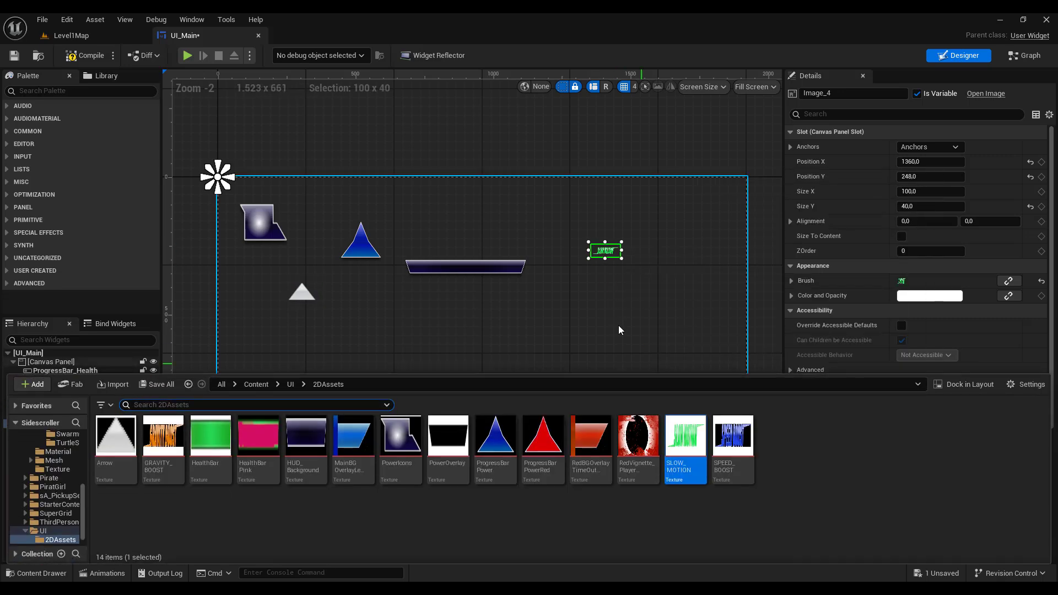
left_click_drag(732, 437, 597, 284)
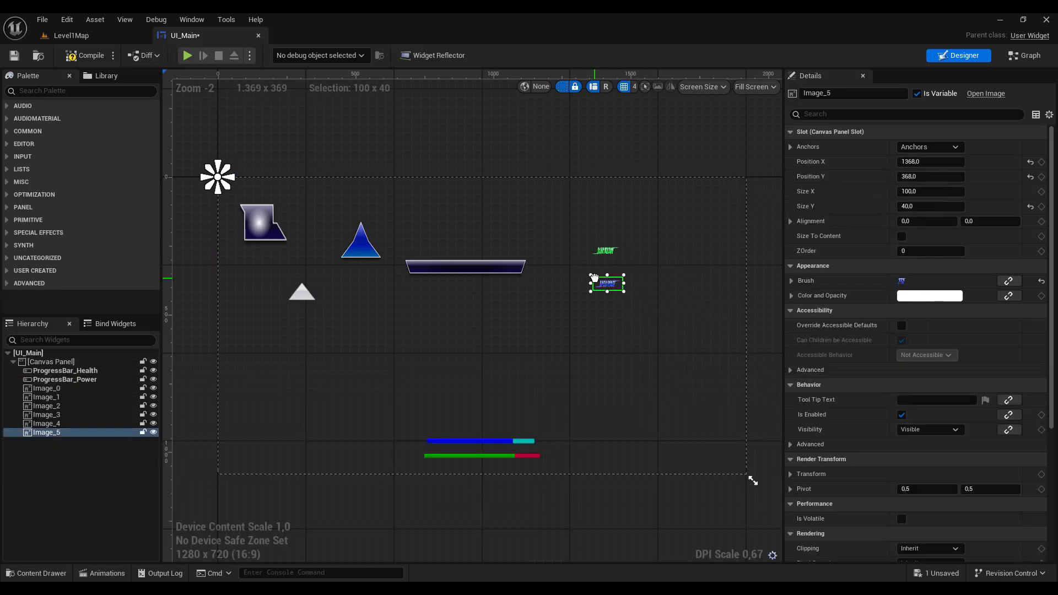
key("ctrl+space")
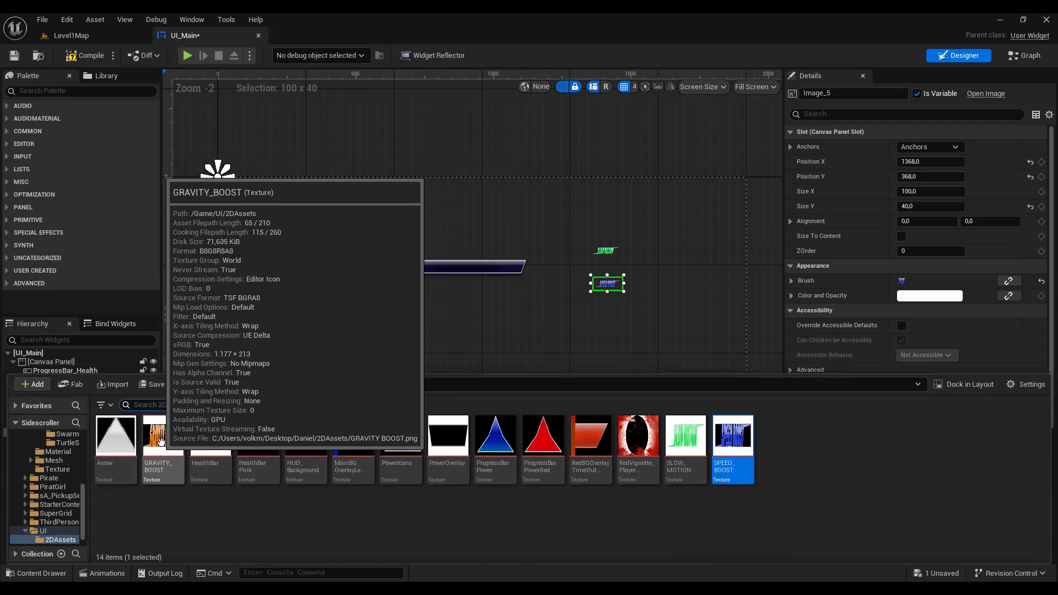
left_click_drag(163, 435, 601, 308)
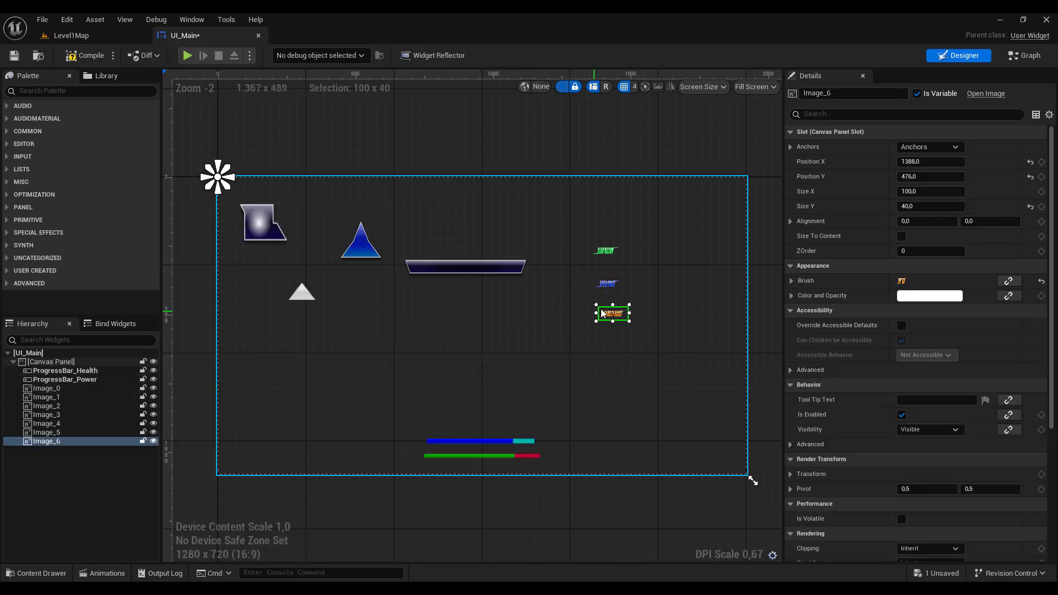
scroll(565, 309, "up", 1)
scroll(565, 313, "up", 3)
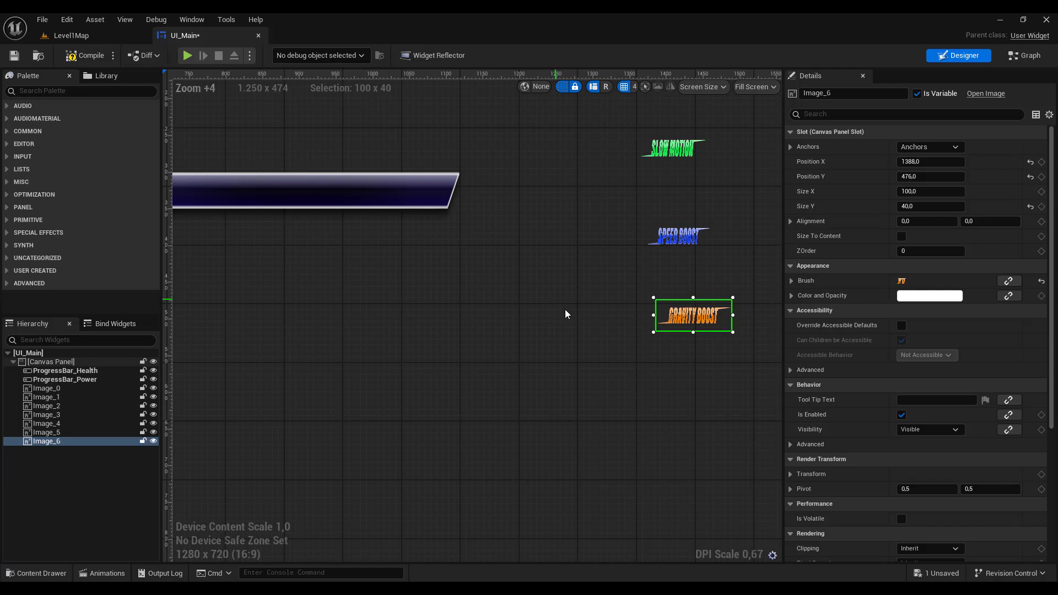
Place the PowerOverlay texture at about 552, 484, below the HUD background bar
scroll(564, 309, "down", 6)
key("ctrl+space")
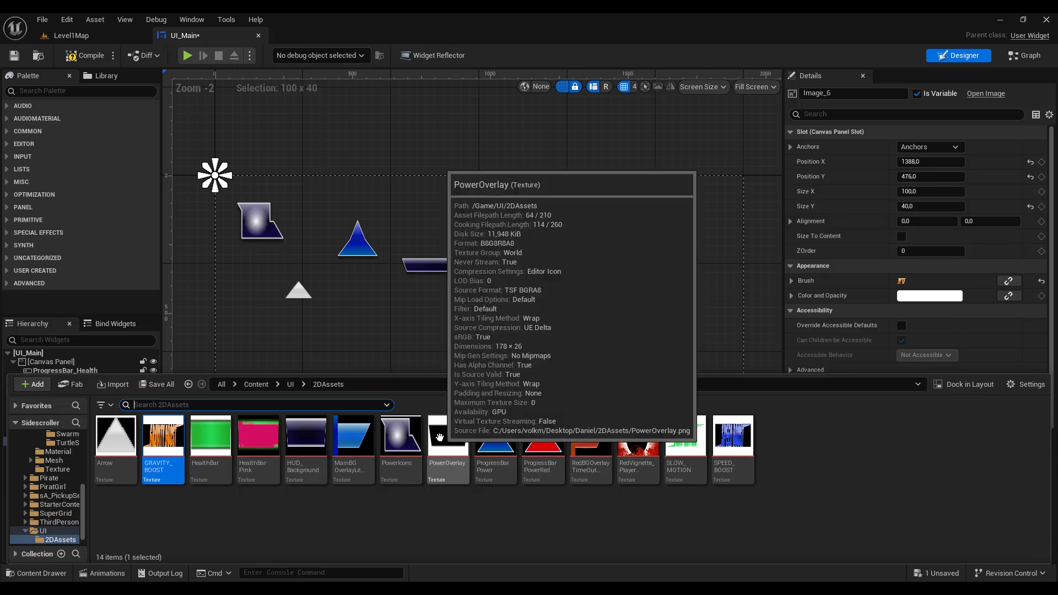
left_click_drag(447, 435, 410, 317)
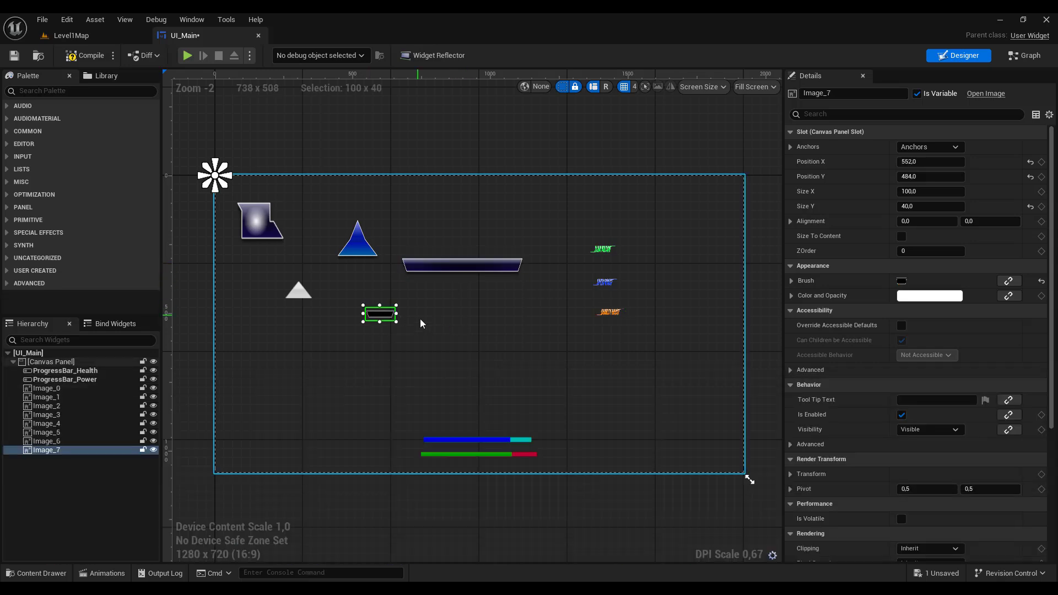
key("ctrl+space")
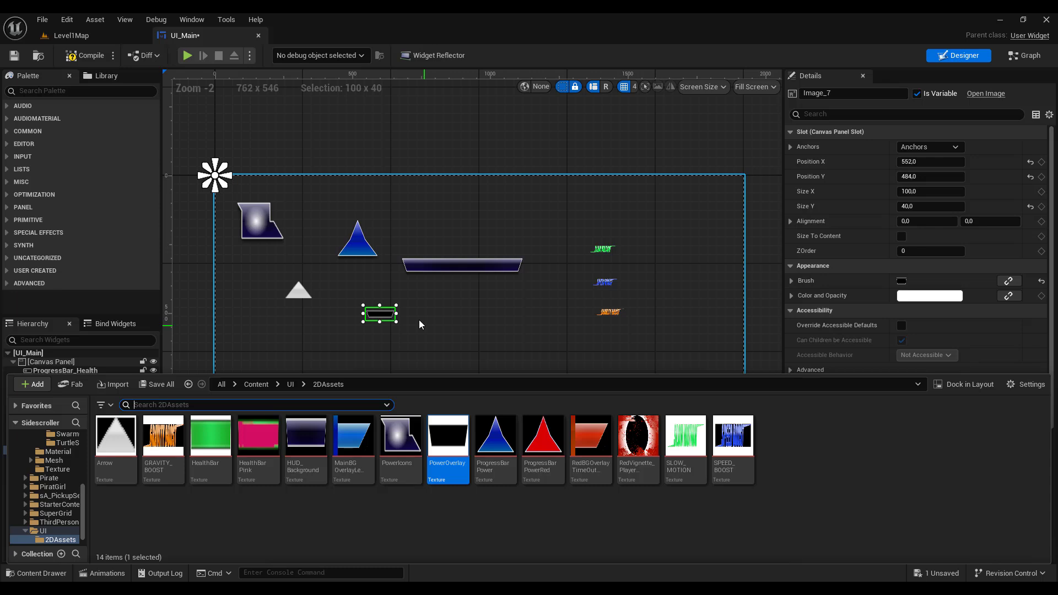
key("ctrl+space")
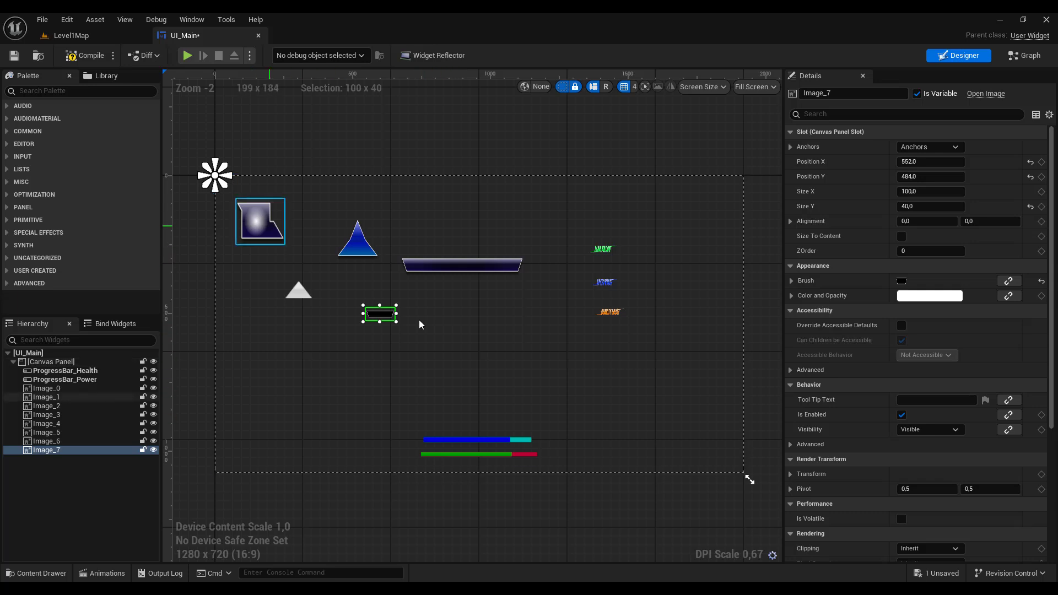
Play-test Level1Map, running and jumping through the level to check the placed HUD images, and stop the session
left_click(80, 37)
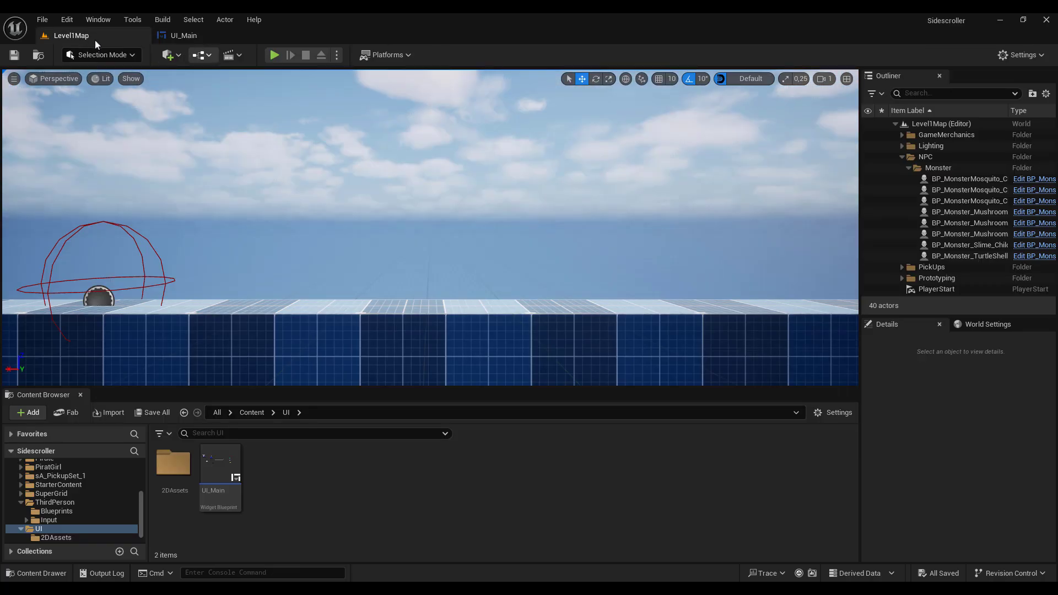
left_click(273, 55)
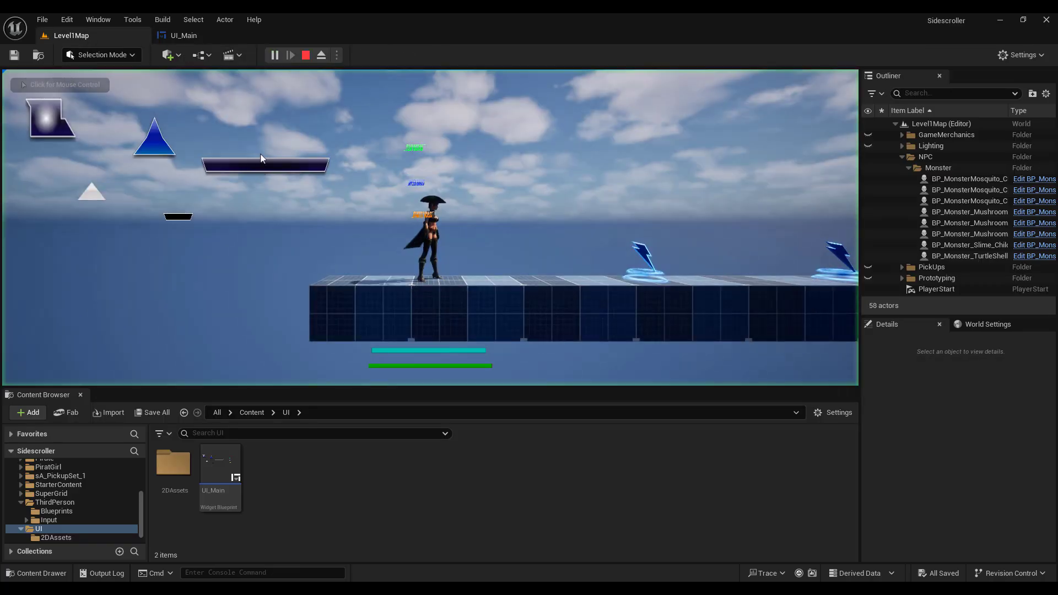
left_click(255, 201)
key("d")
key("space")
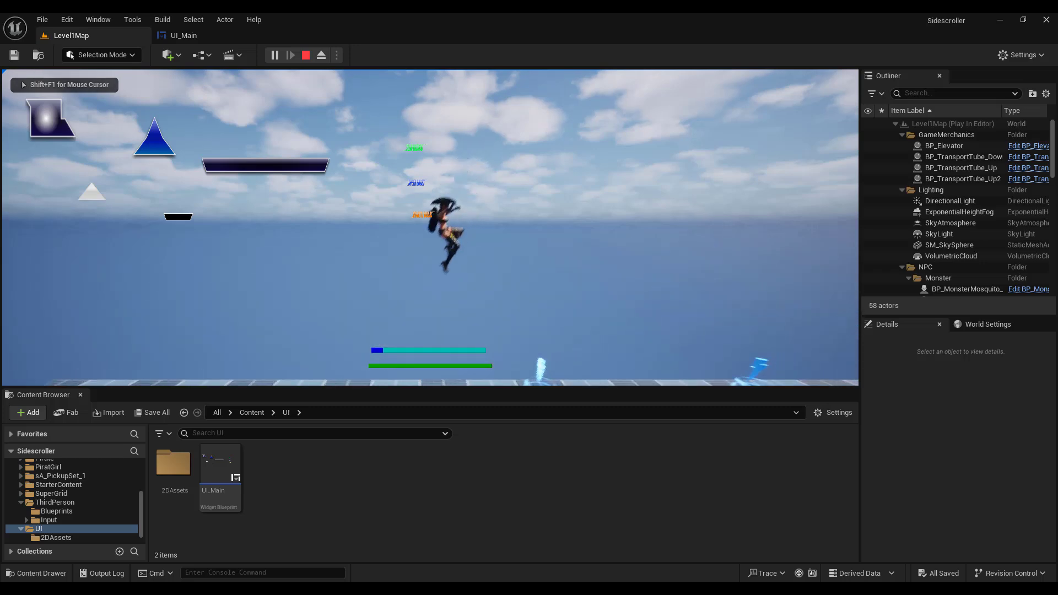
key("space")
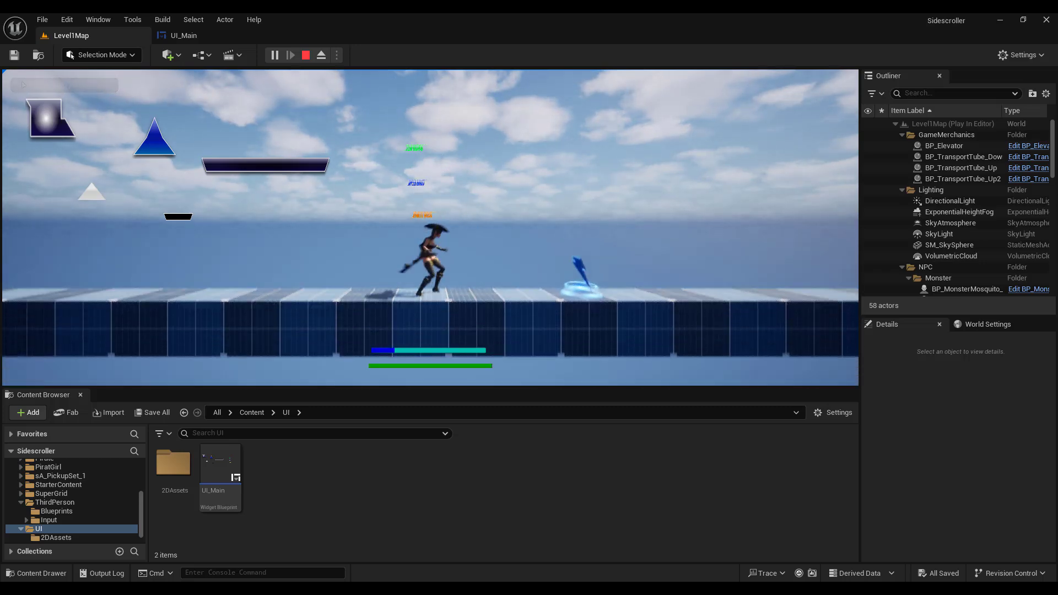
key("space")
key("space")
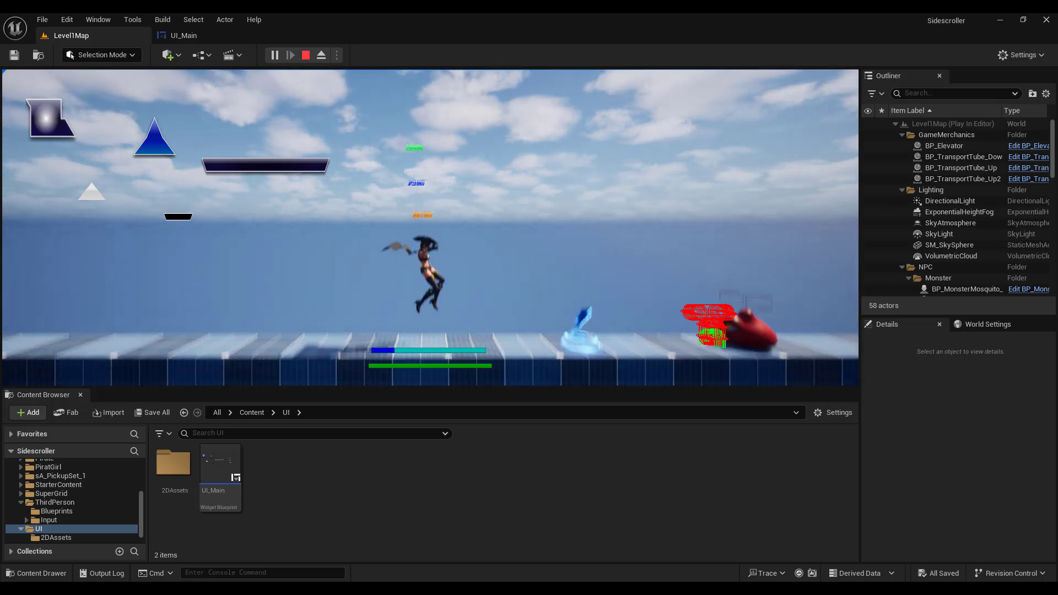
key("space")
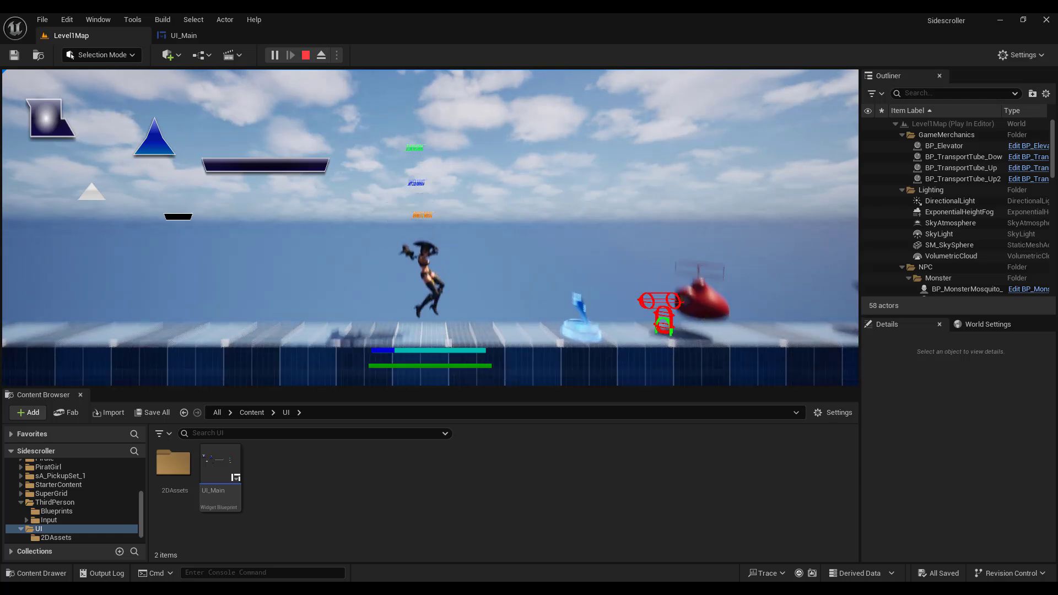
key("space")
key("a")
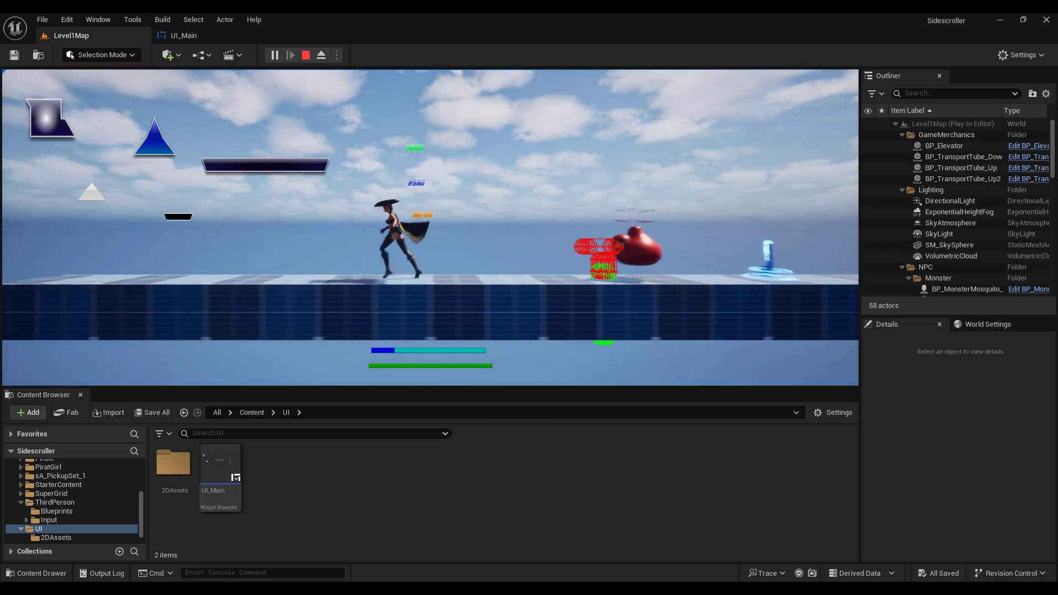
key("space")
key("space")
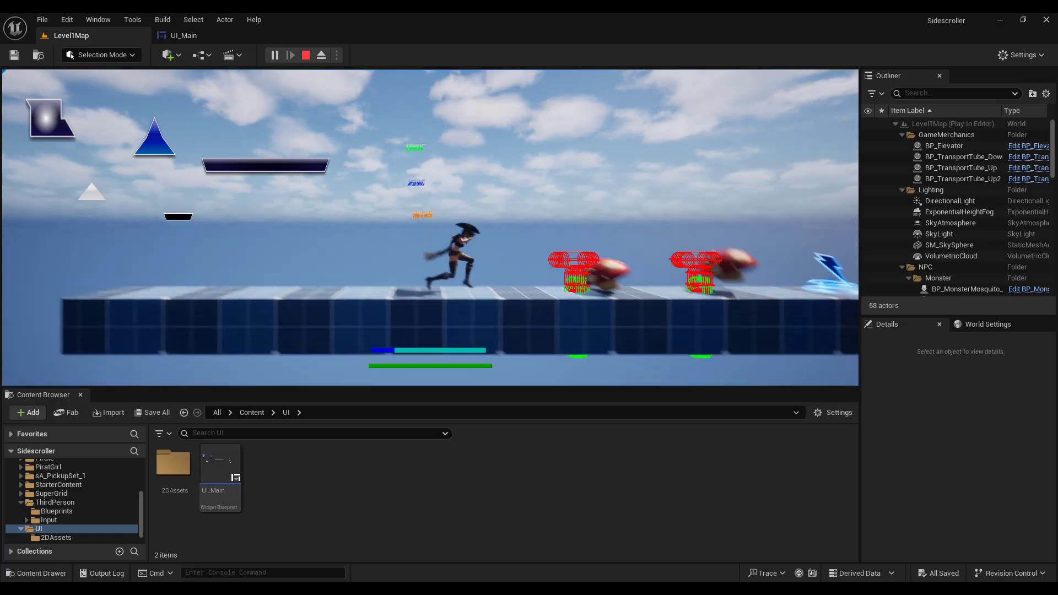
key("space")
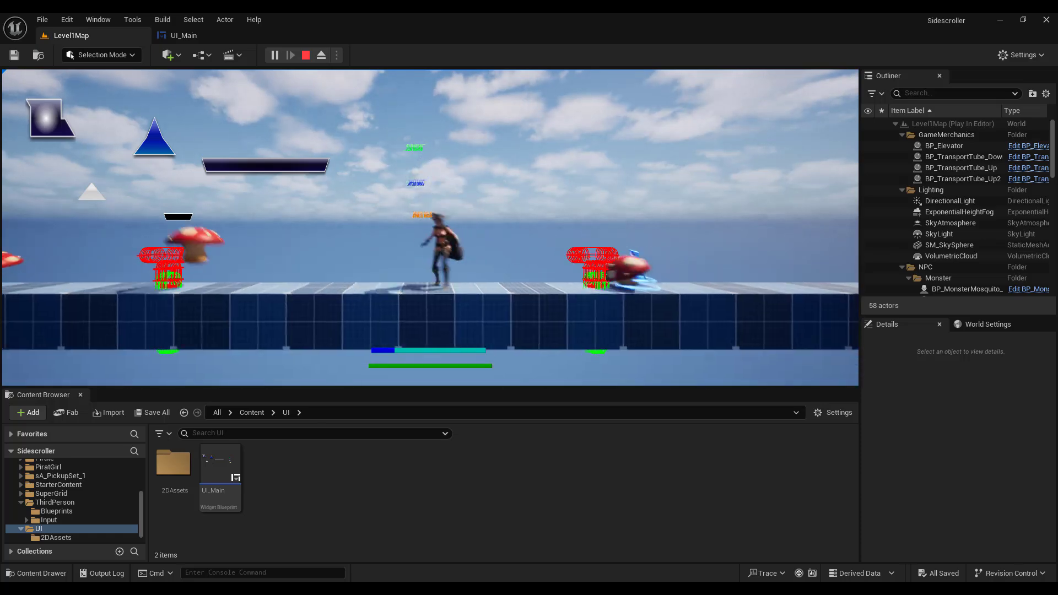
key("space")
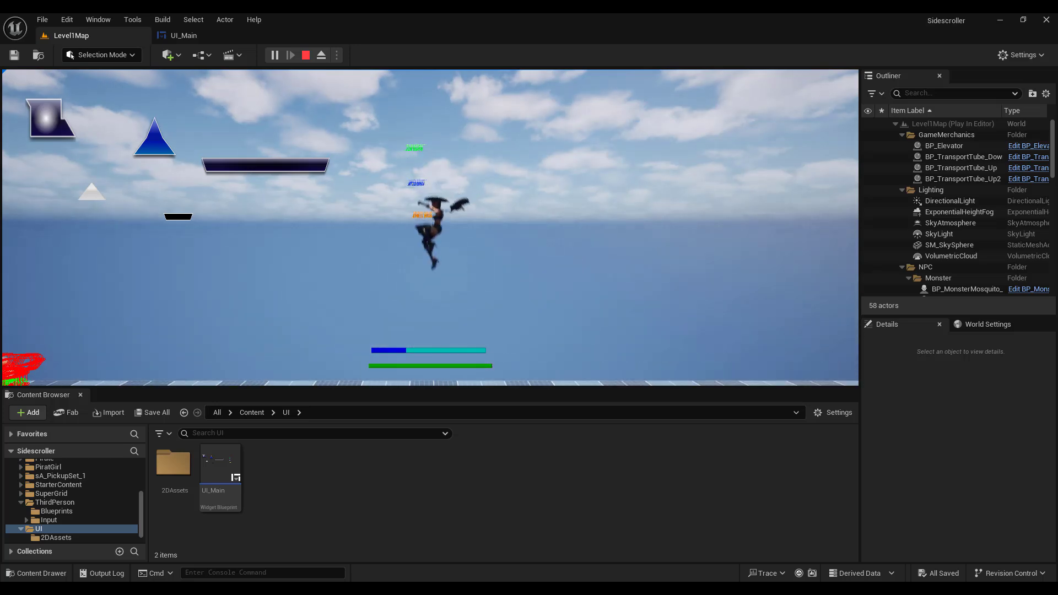
key("space")
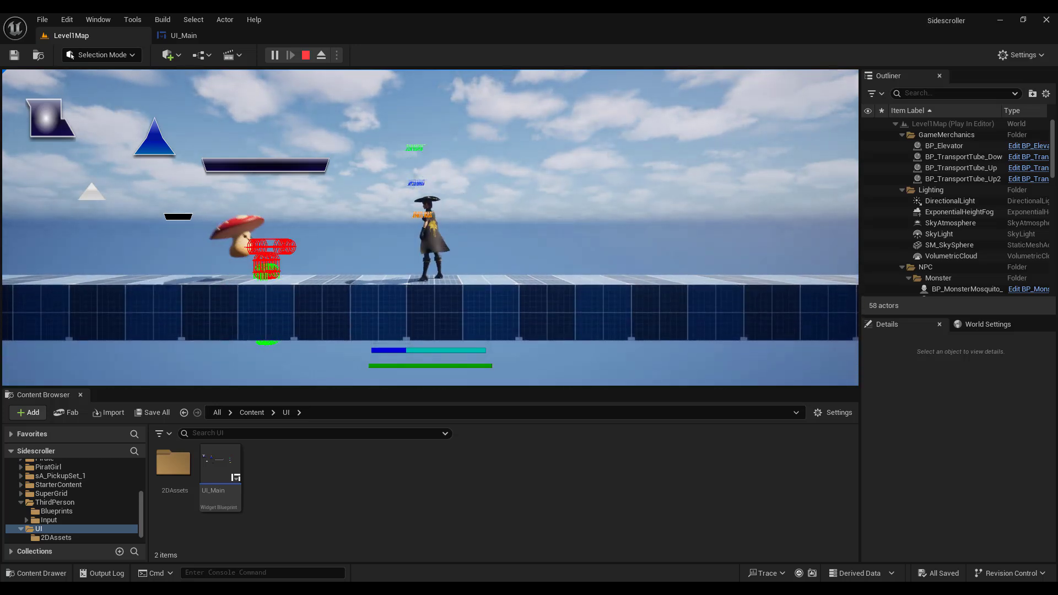
key("d")
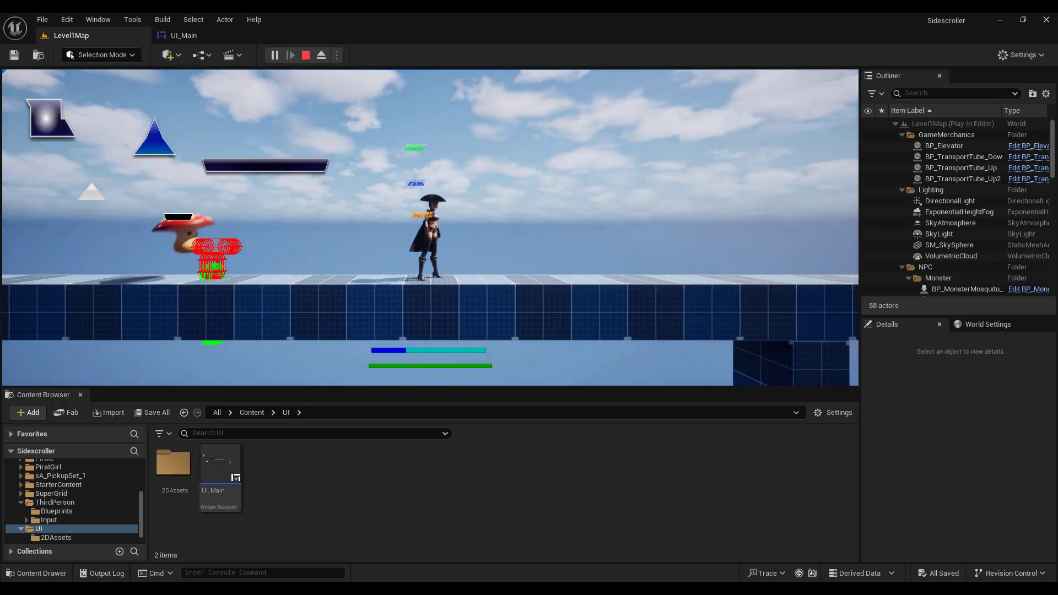
key("space")
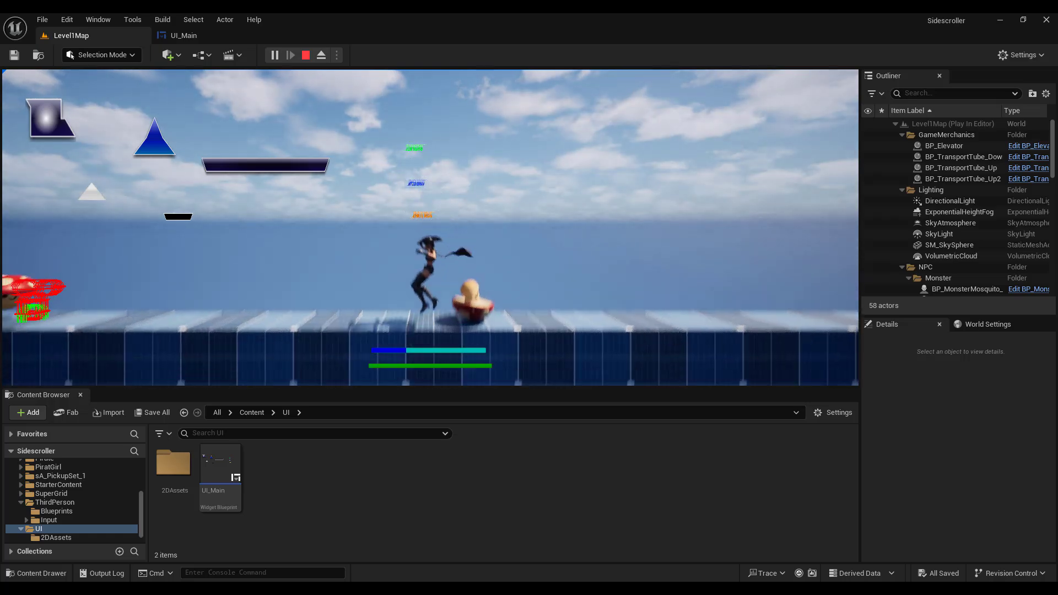
key("space")
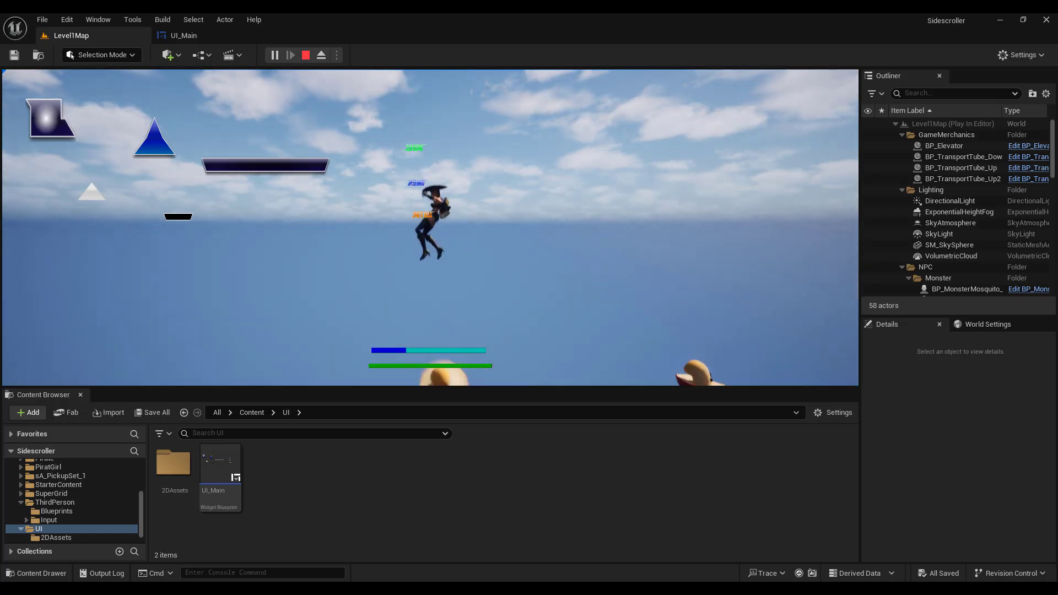
key("d")
key("a")
key("Escape")
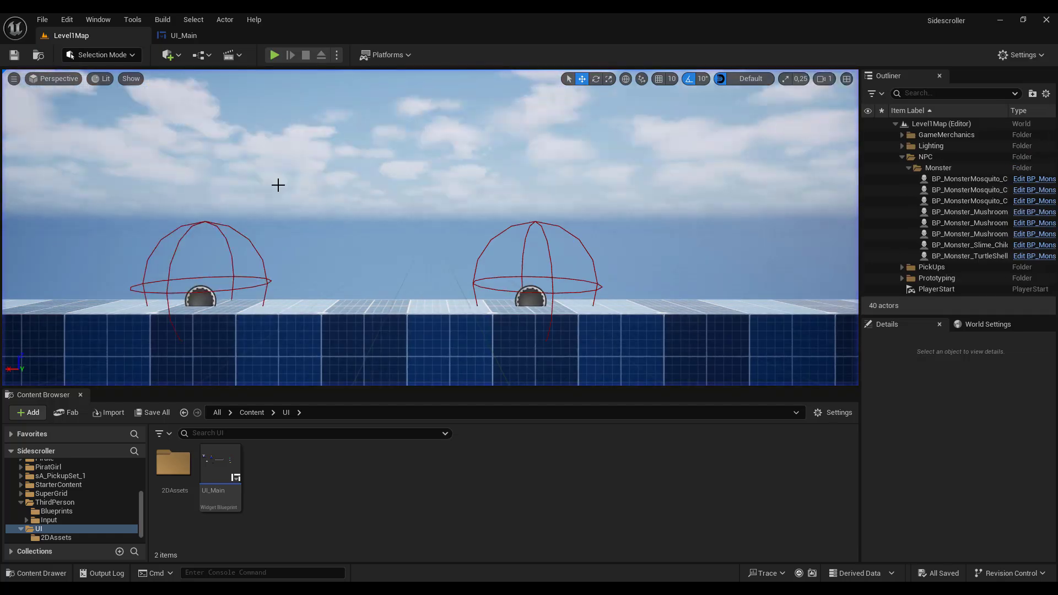
Delete the slow motion, speed boost and gravity boost images from the UI_Main canvas
left_click(203, 40)
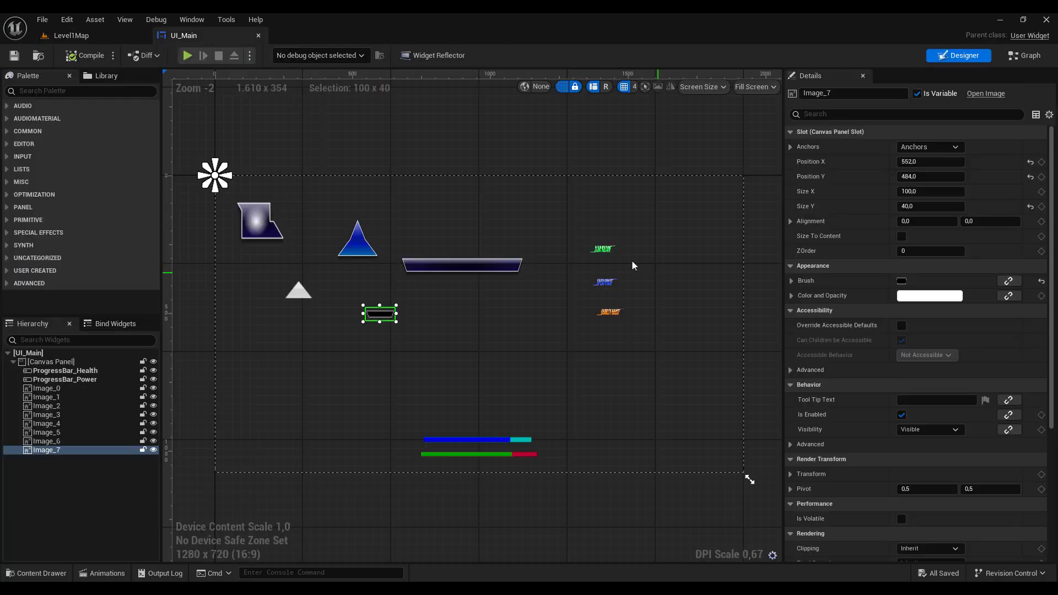
left_click(605, 251)
key("Delete")
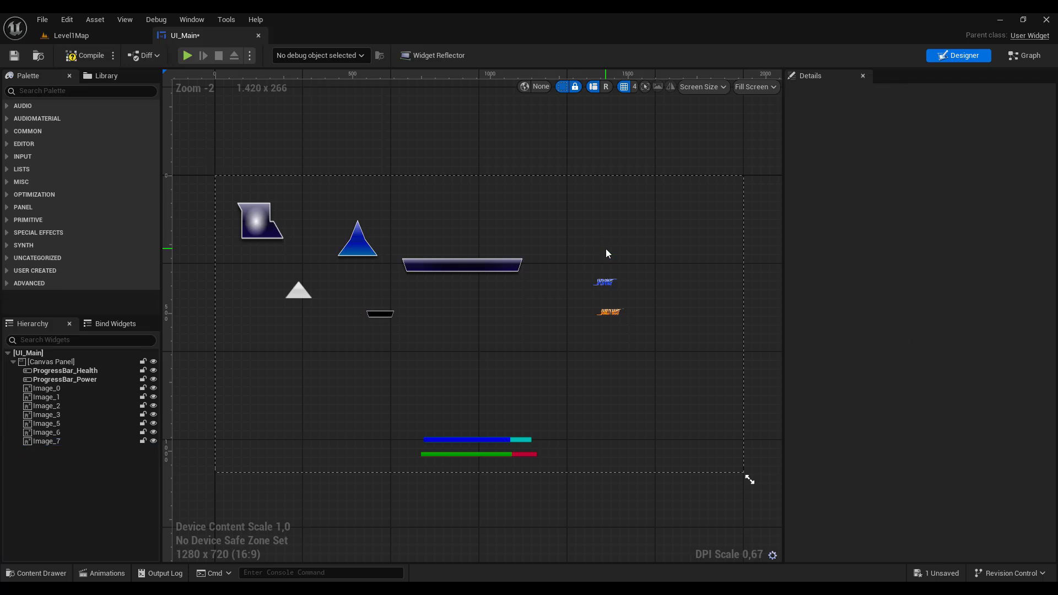
left_click(606, 280)
key("Delete")
left_click(607, 312)
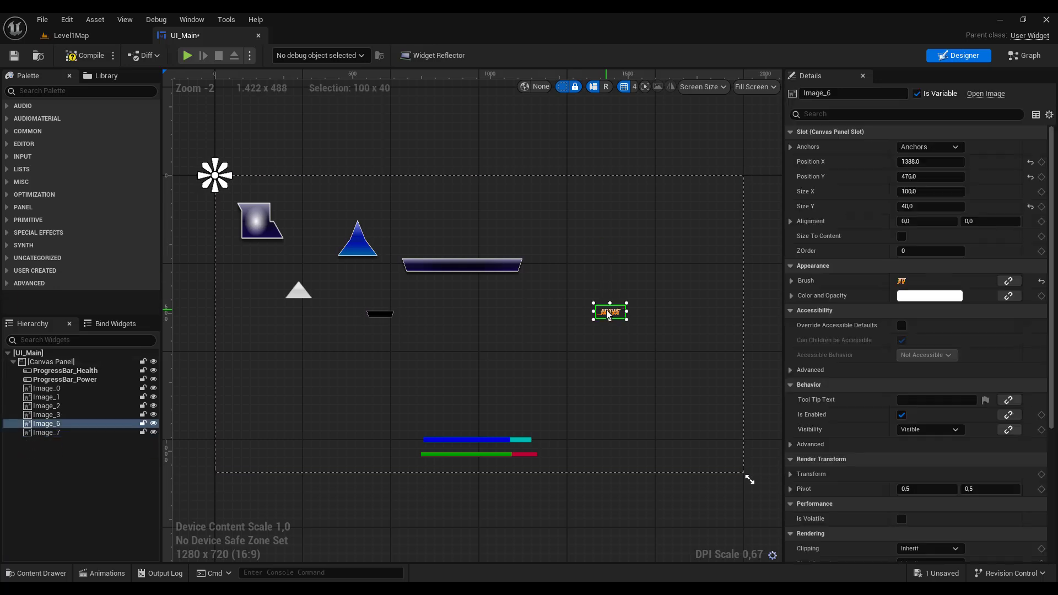
key("Delete")
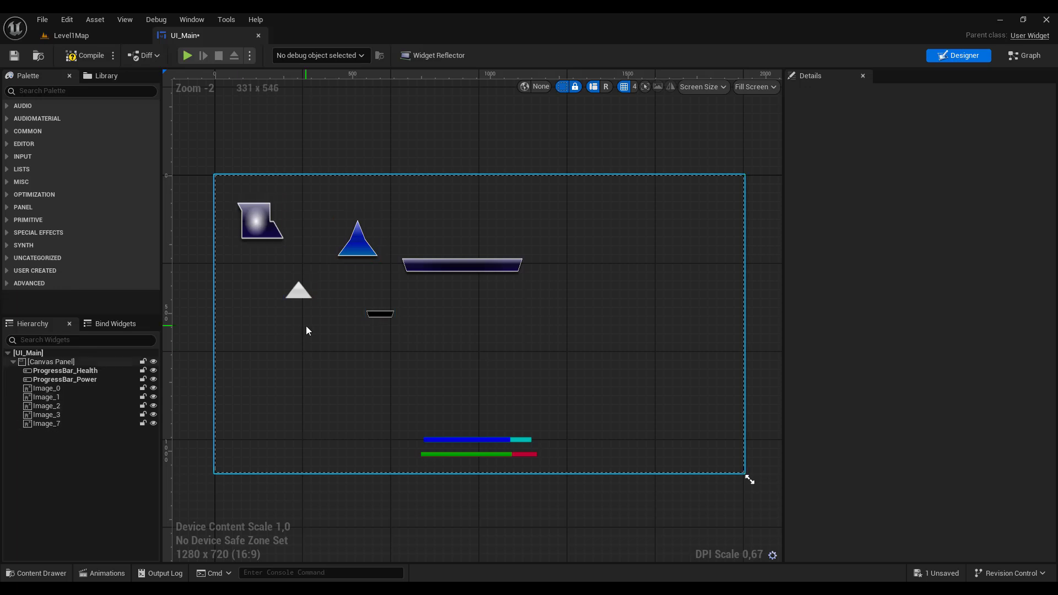
Move the blue triangle image to 1344, 364 and assign the ProgressBarPowerRed texture as ProgressBar_Power's background image
left_click_drag(359, 252, 608, 308)
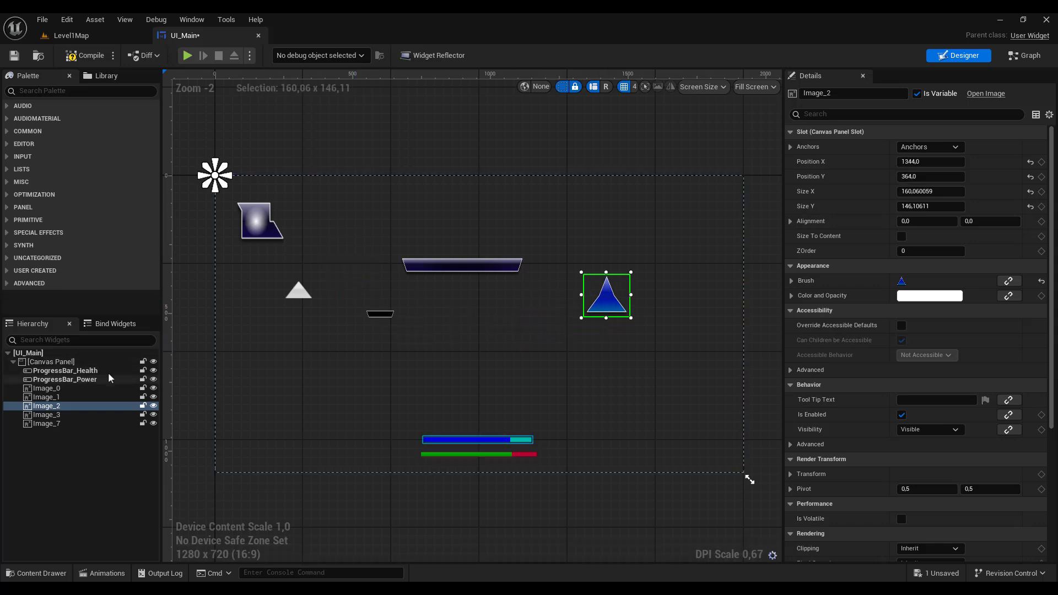
left_click(65, 379)
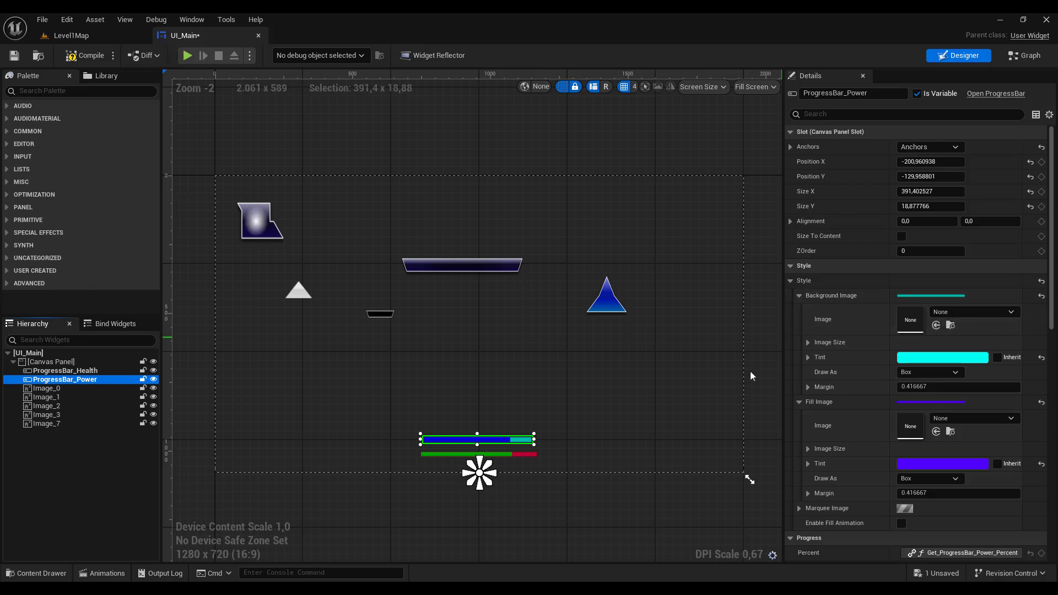
key("ctrl+space")
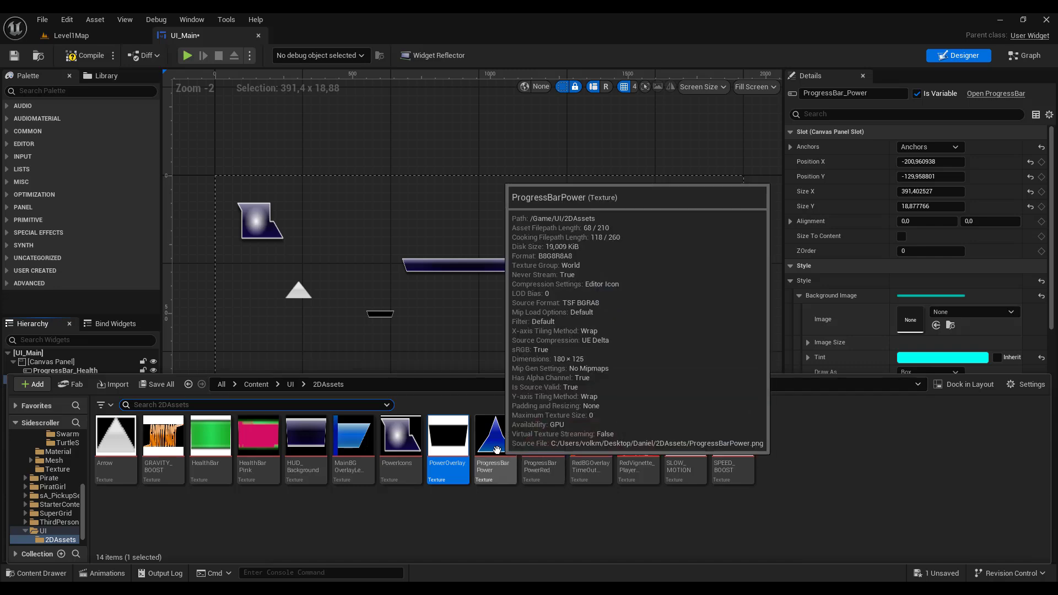
left_click(543, 438)
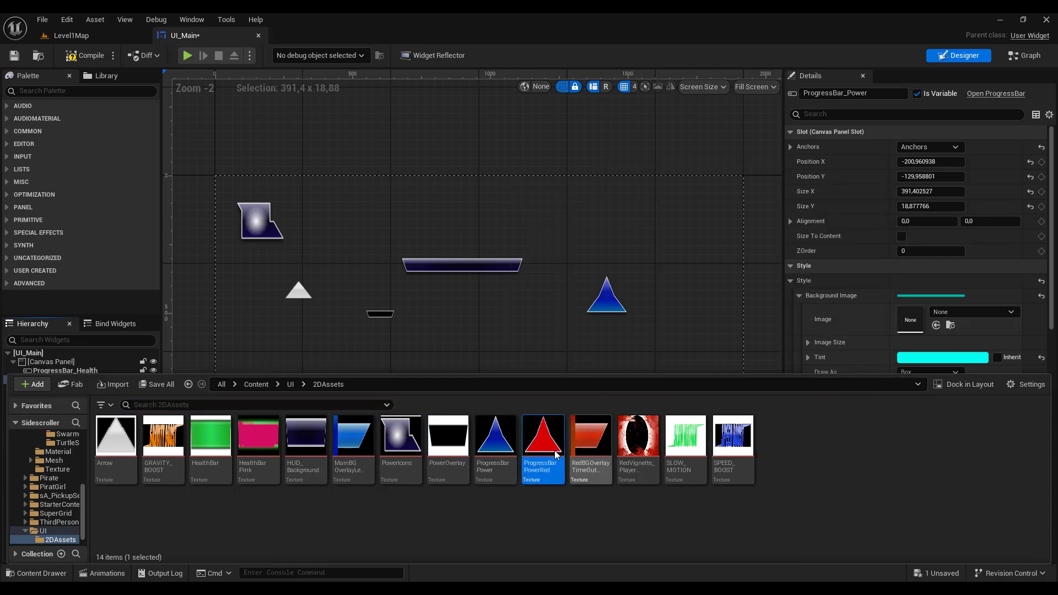
left_click(935, 325)
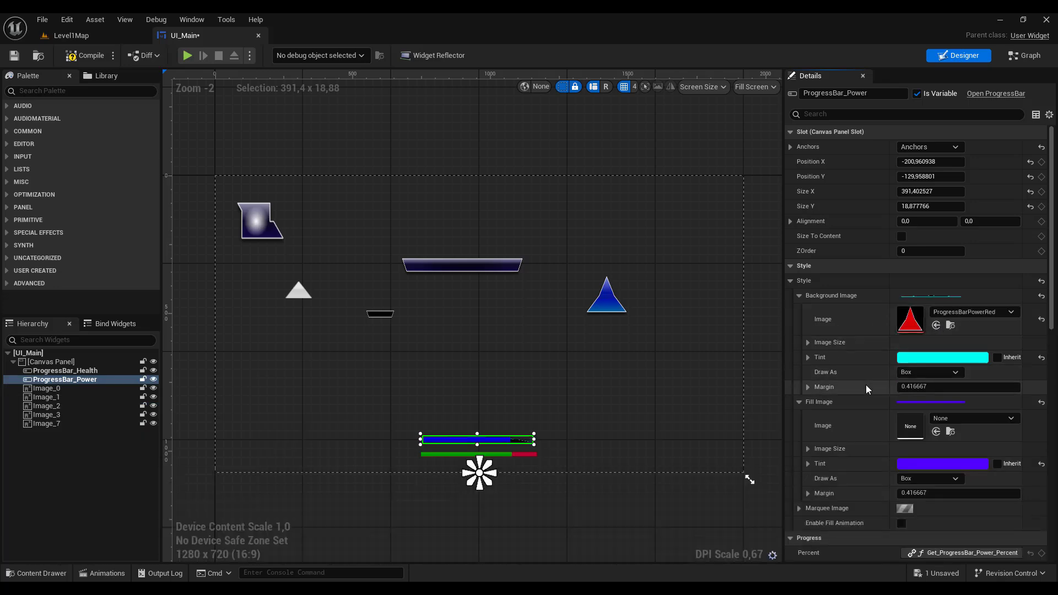
Assign the ProgressBarPower texture as the fill image of ProgressBar_Power
scroll(867, 389, "down", 2)
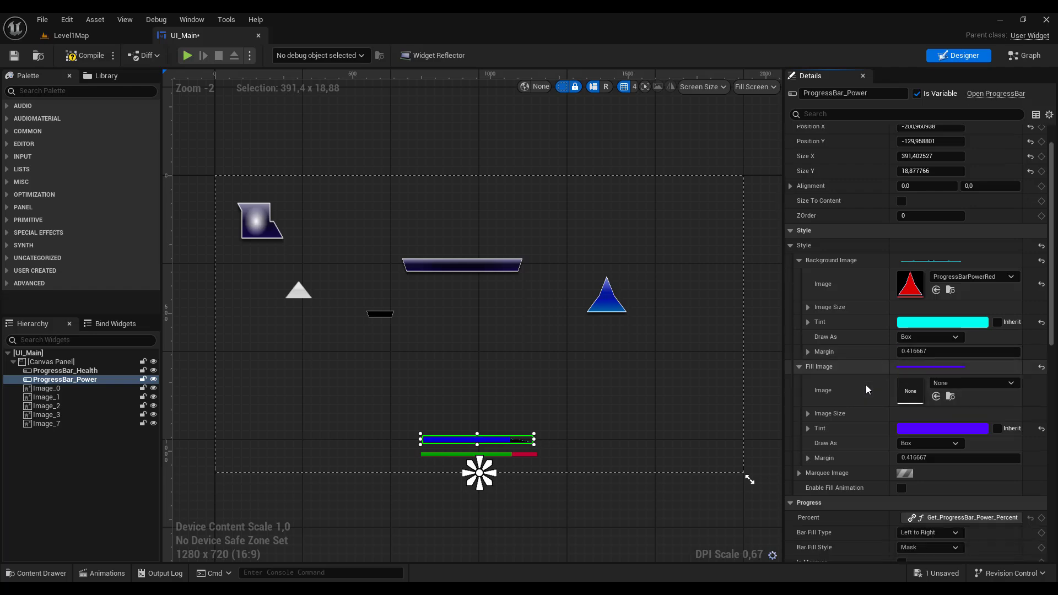
key("ctrl+space")
left_click(499, 441)
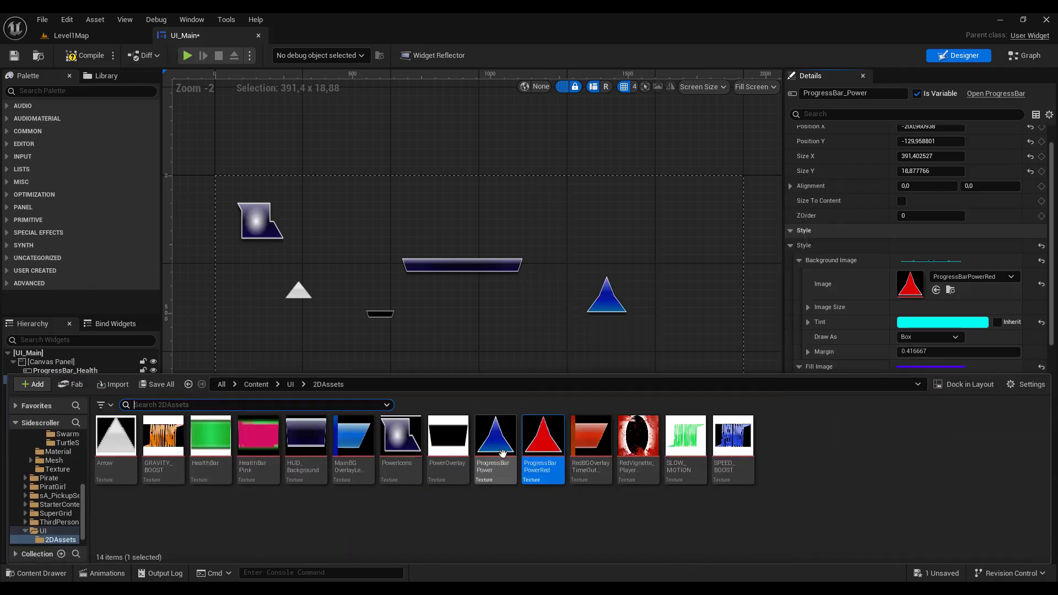
scroll(877, 331, "down", 3)
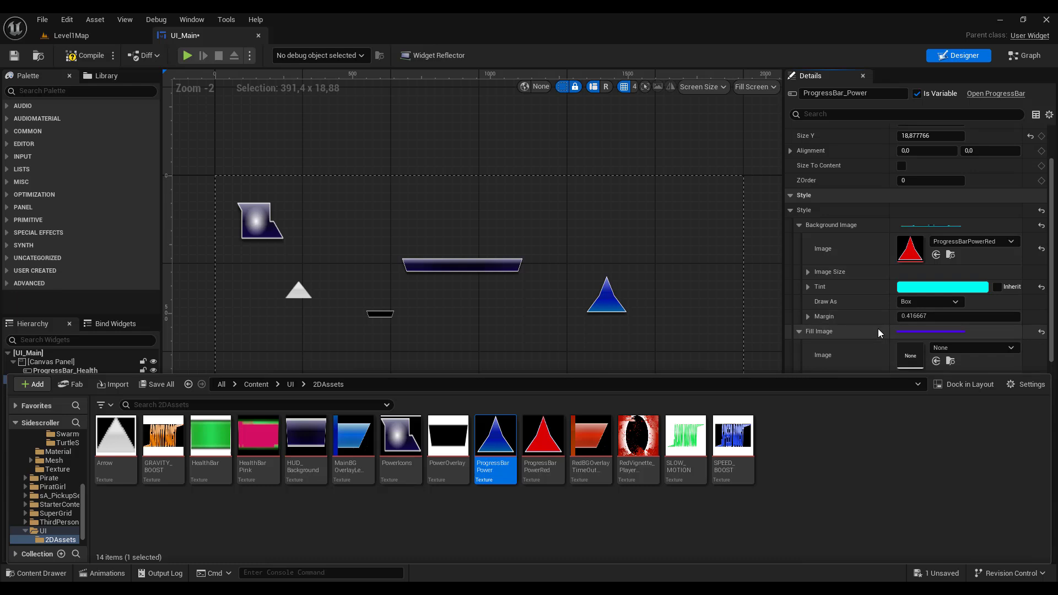
scroll(877, 328, "down", 1)
left_click(937, 326)
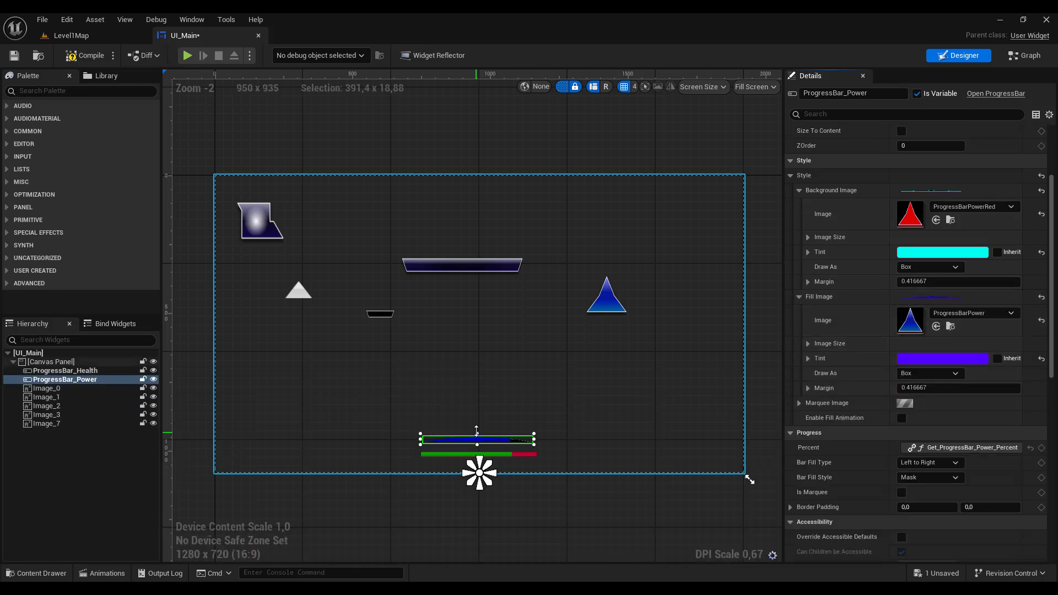
Resize ProgressBar_Power on the canvas to about 307 × 245 and set its bar fill type to Bottom to Top
left_click_drag(477, 434, 476, 371)
left_click_drag(533, 408, 511, 400)
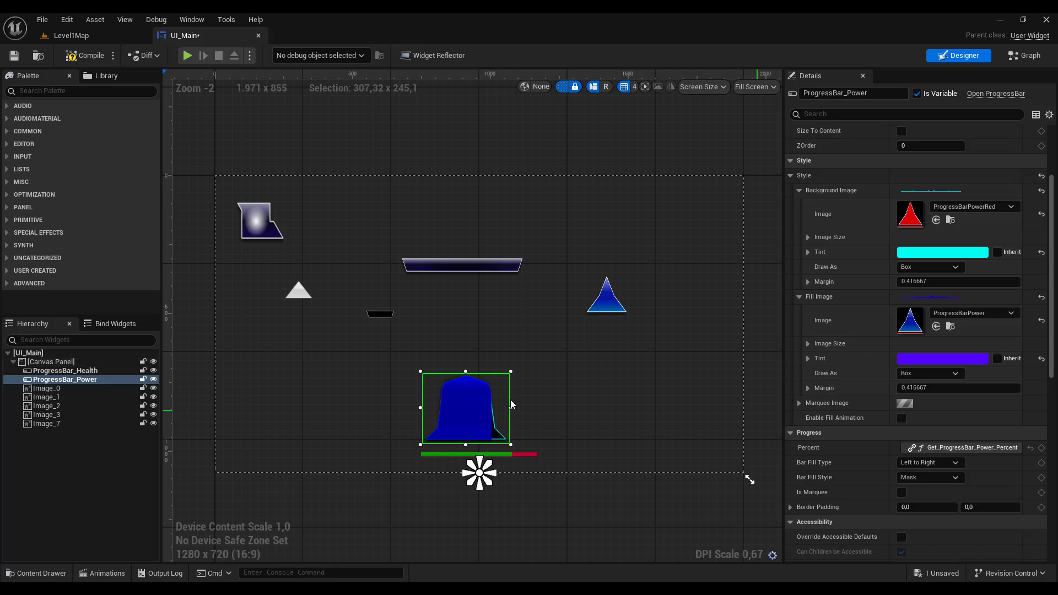
scroll(926, 419, "down", 2)
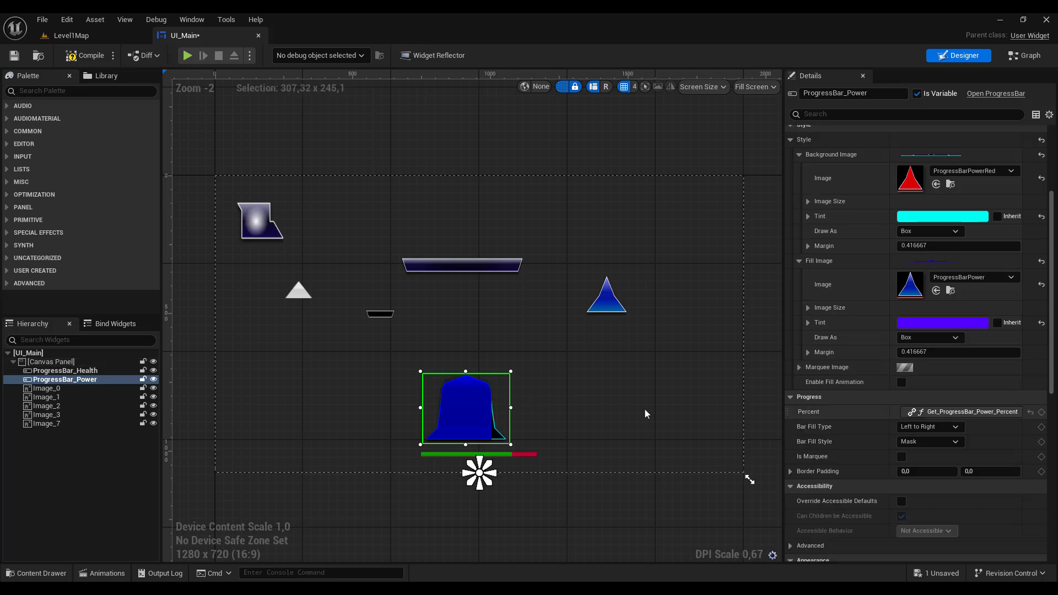
left_click(942, 428)
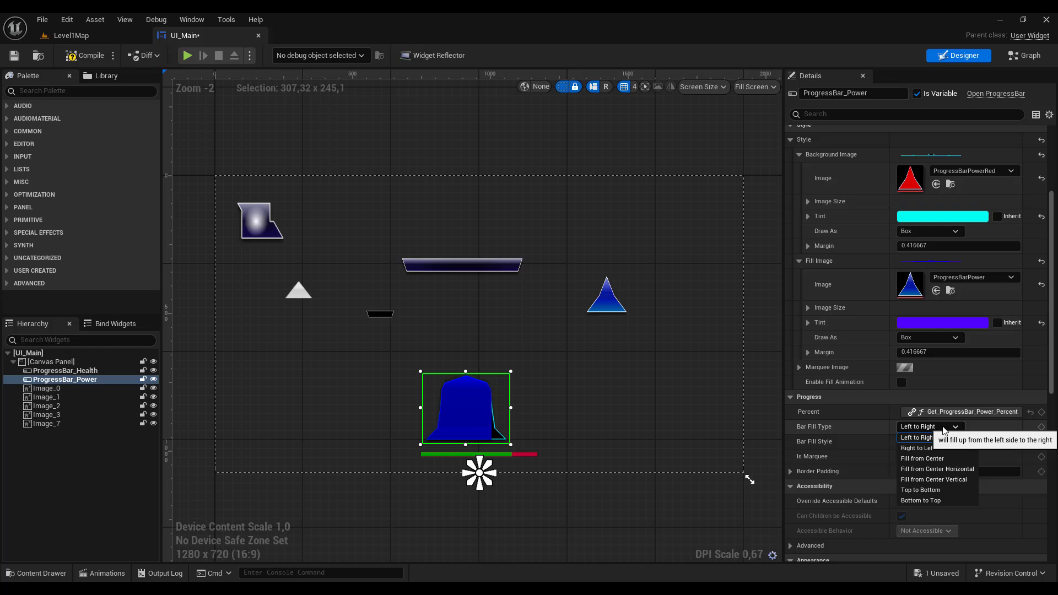
left_click(924, 500)
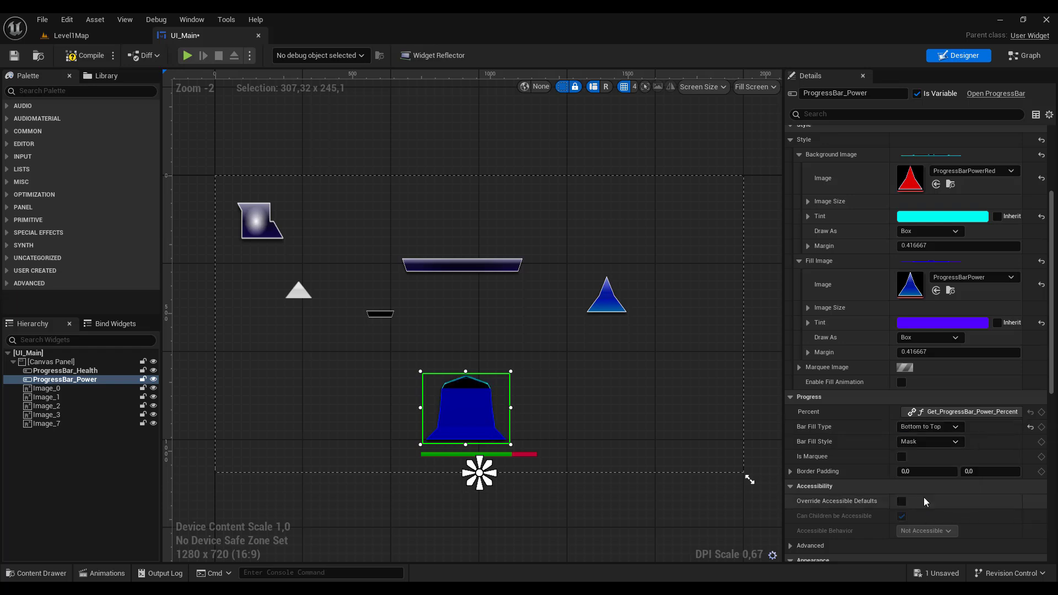
Remove the Percent binding from ProgressBar_Power and lower its Percent value to about 0.34
left_click(1014, 412)
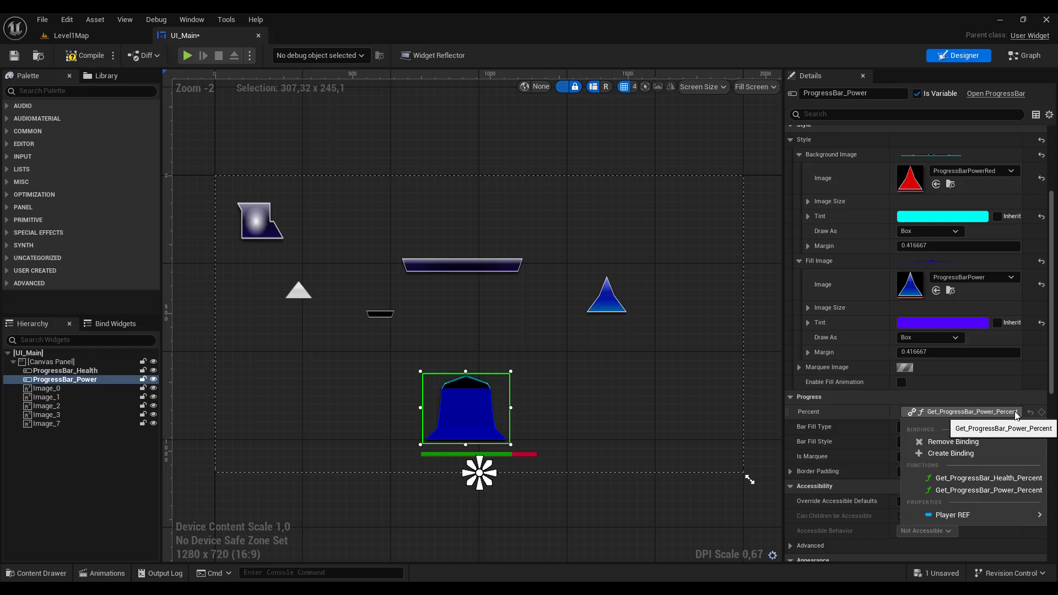
left_click(956, 443)
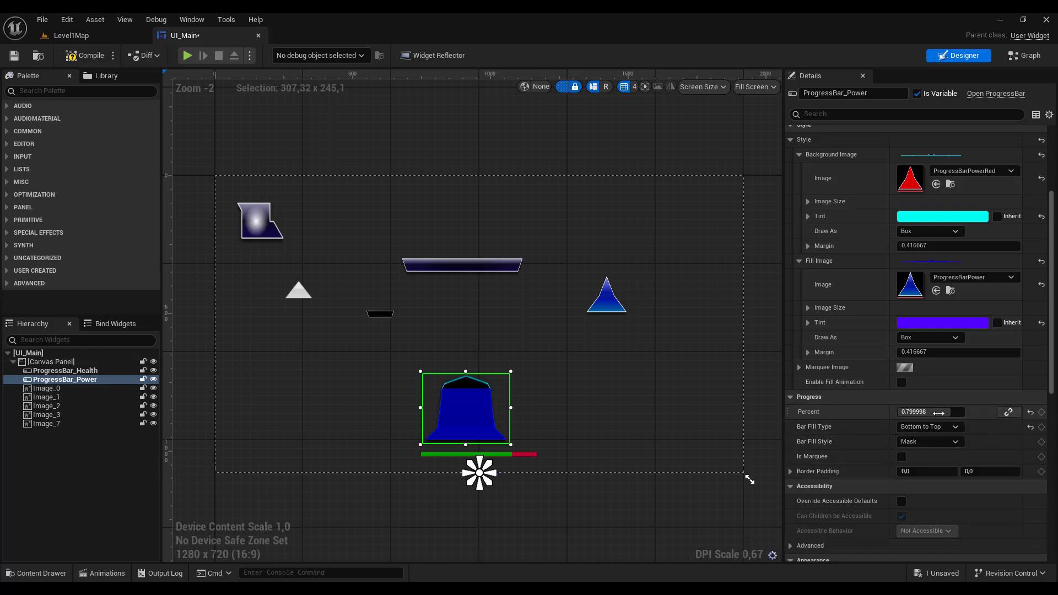
left_click_drag(949, 412, 925, 412)
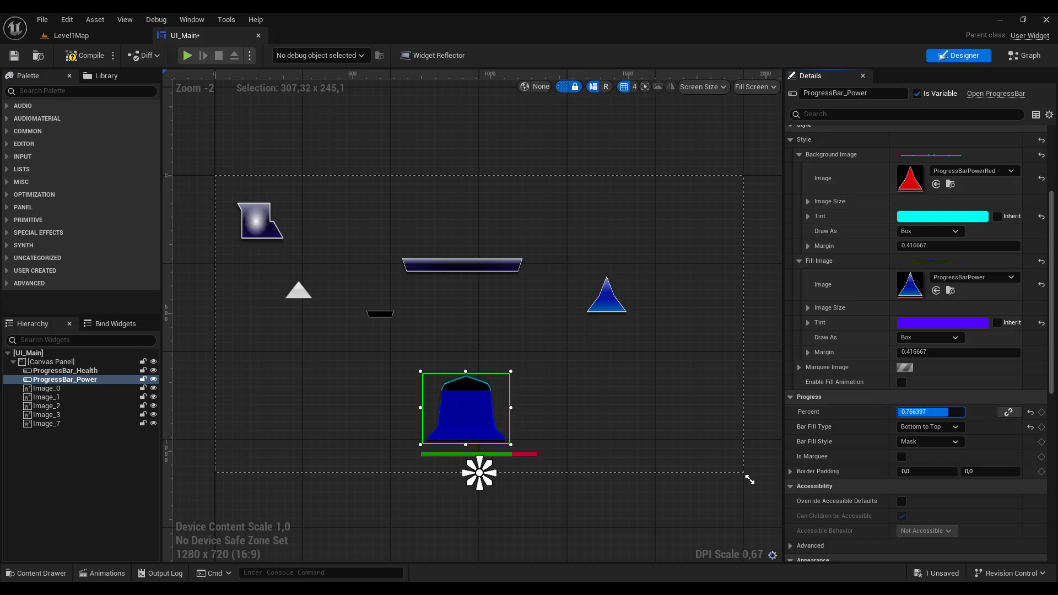
left_click_drag(956, 412, 921, 411)
Shrink ProgressBar_Power to about 231 × 221 and set its background image's Draw As option to Image
mouse_move(465, 371)
left_mouse_down()
mouse_move(466, 328)
mouse_move(466, 378)
left_mouse_up()
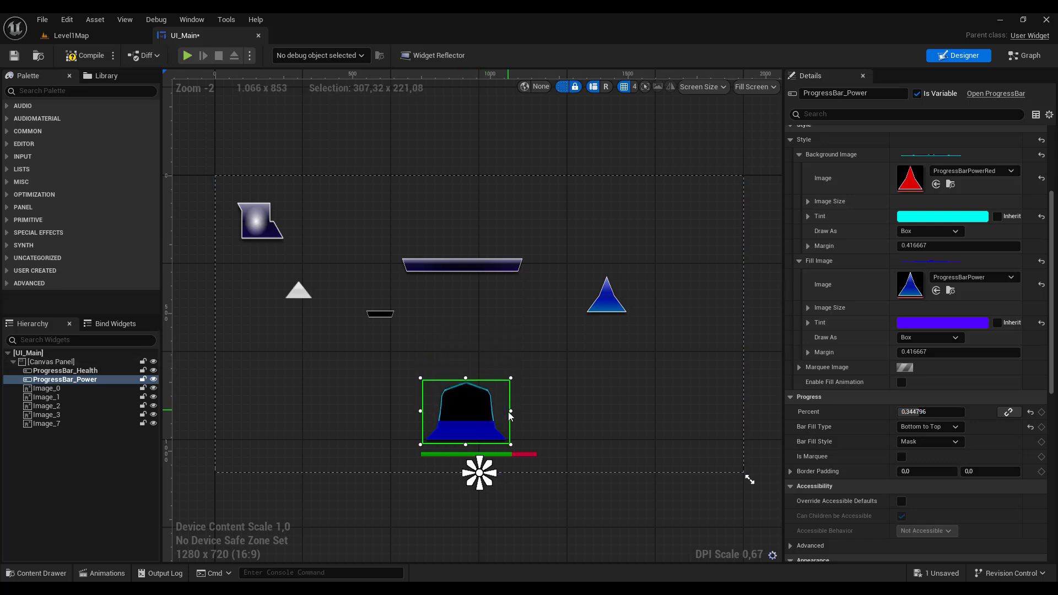
left_click_drag(511, 410, 490, 416)
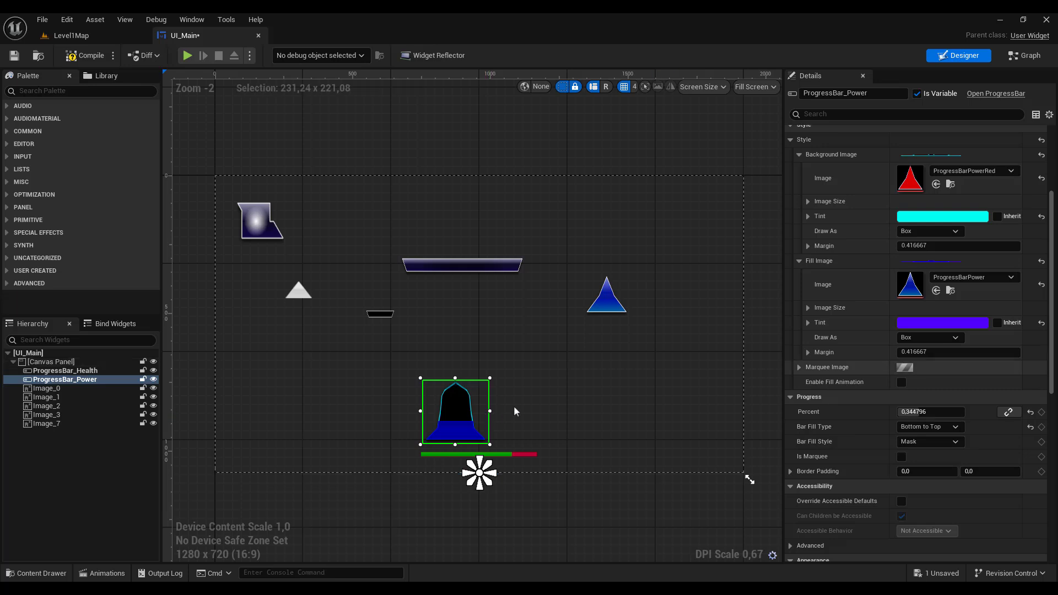
scroll(831, 288, "up", 1)
left_click(930, 252)
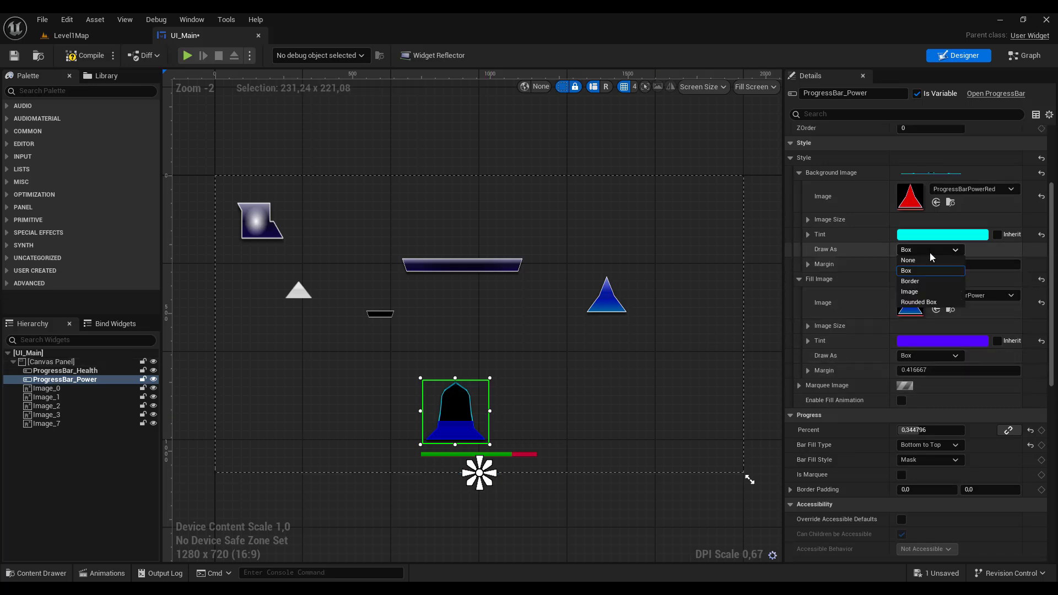
left_click(924, 294)
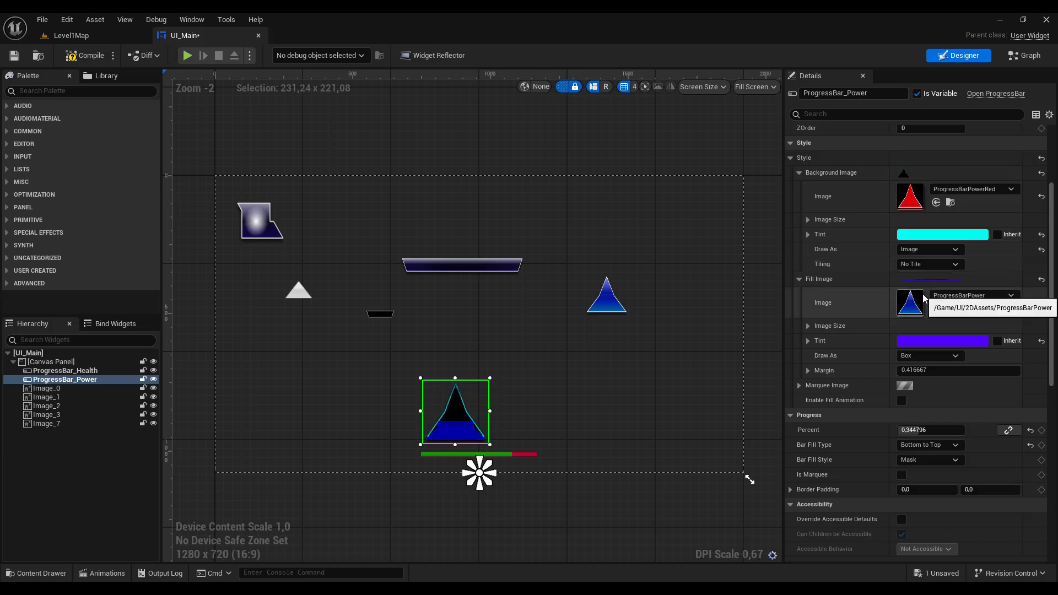
Set the Draw As option of ProgressBar_Power's fill image to Image and raise its Percent to about 0.52
left_click(930, 356)
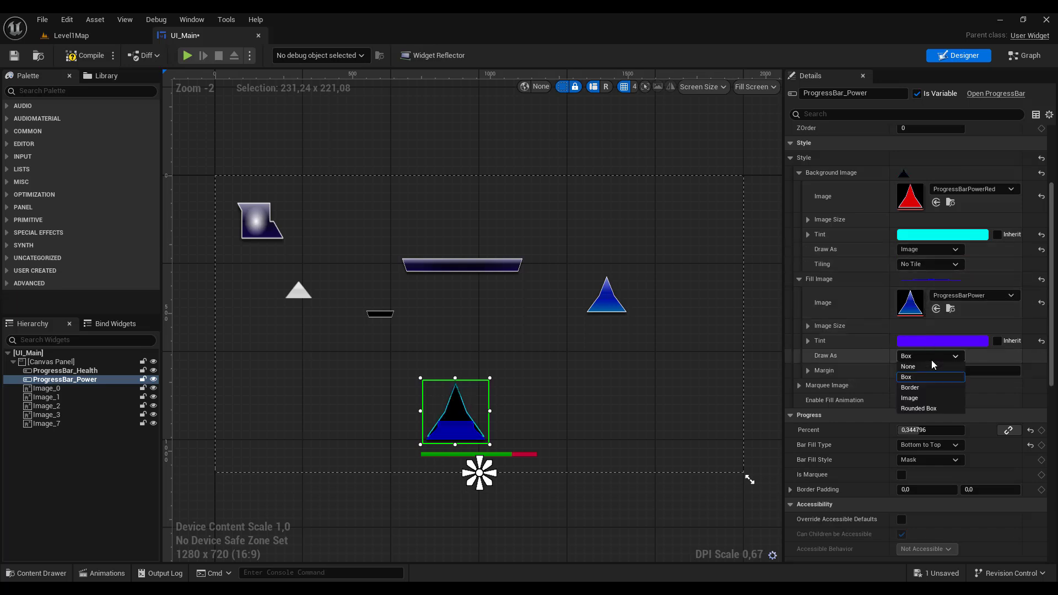
left_click(924, 398)
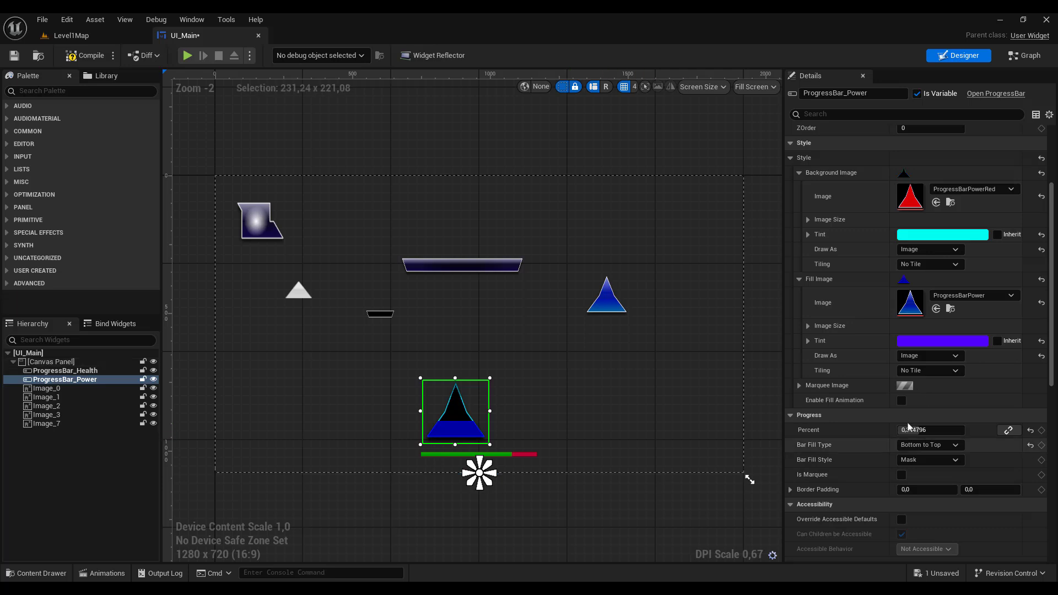
mouse_move(915, 431)
left_mouse_down()
mouse_move(945, 430)
mouse_move(917, 430)
left_mouse_up()
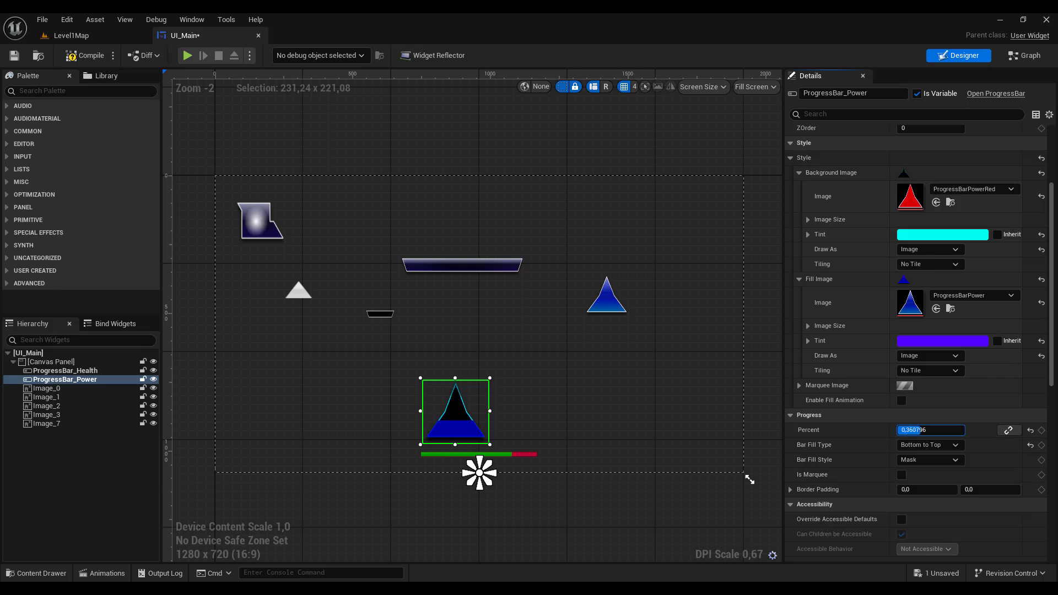
left_click_drag(903, 430, 928, 430)
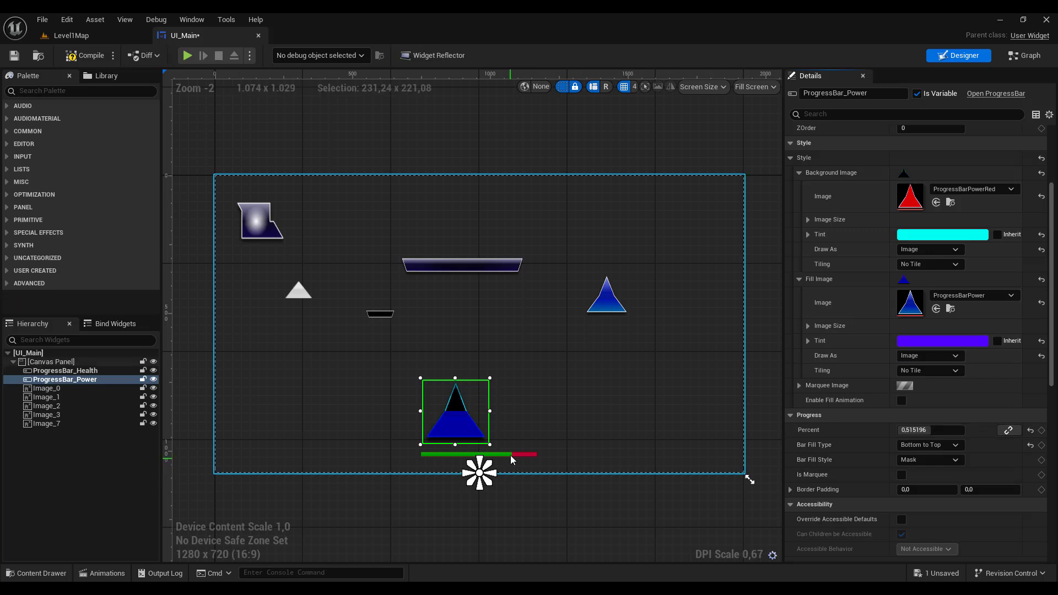
Move ProgressBar_Health onto the HUD background bar and centre ProgressBar_Power behind that bar
left_click_drag(511, 455, 494, 267)
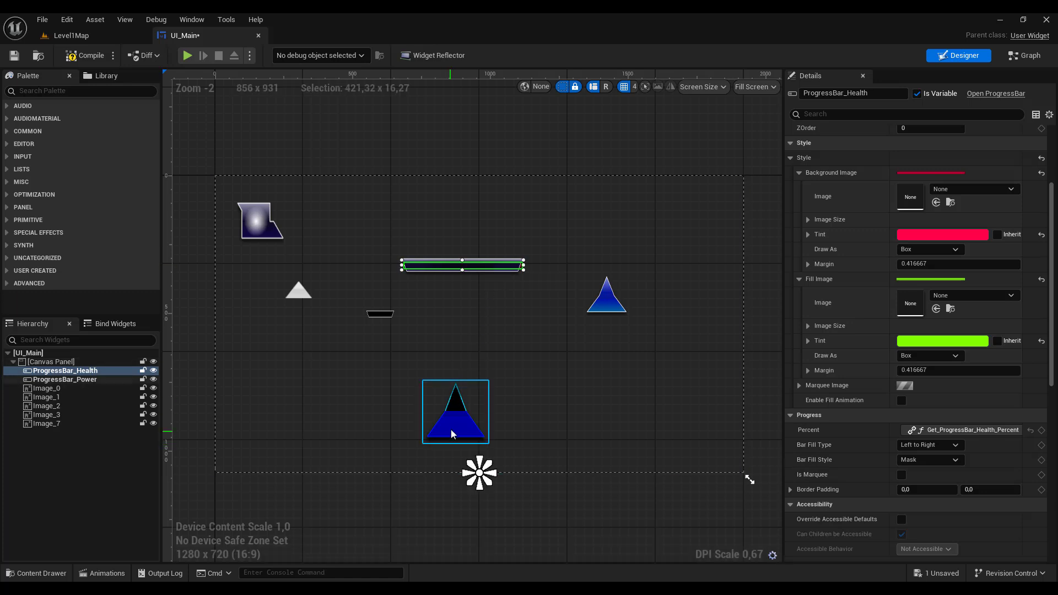
left_click_drag(449, 421, 452, 286)
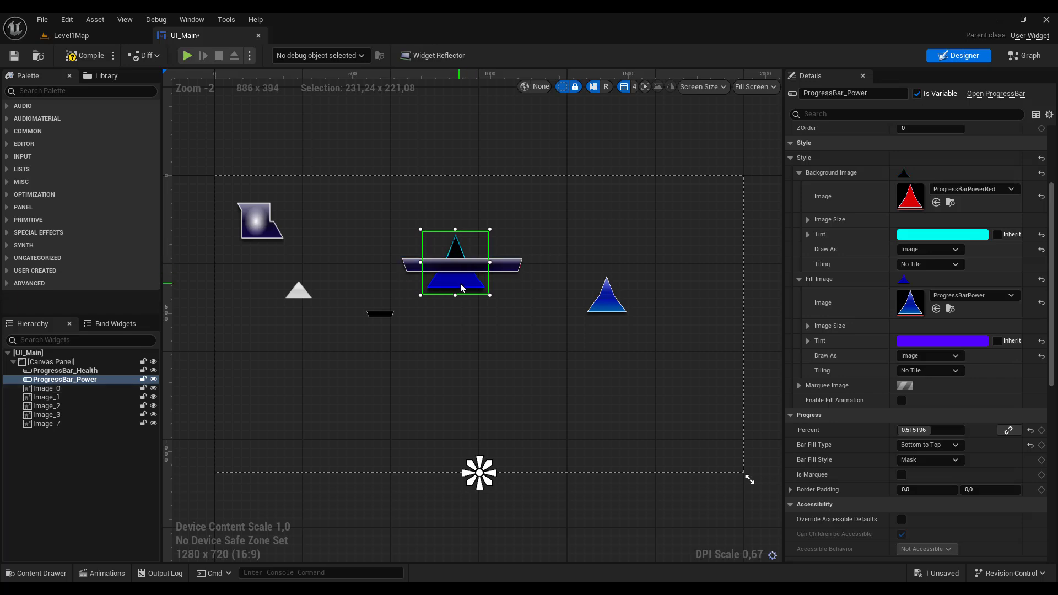
left_click_drag(460, 286, 462, 282)
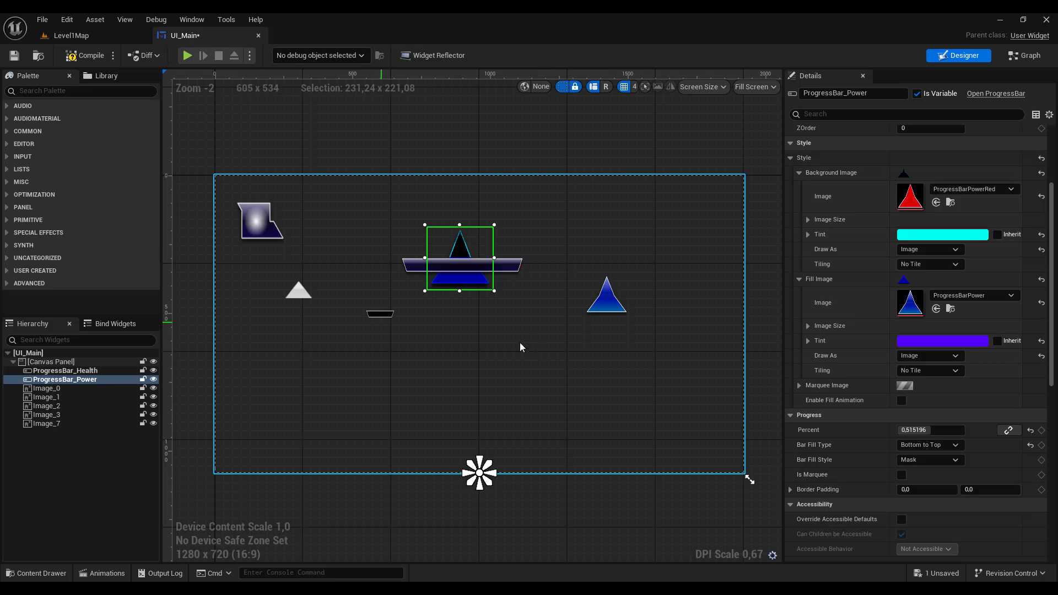
Place the PowerOverlay image centred below the HUD background bar at about 196 × 46, and move ProgressBar_Power away to its lower left
left_click_drag(387, 321, 481, 304)
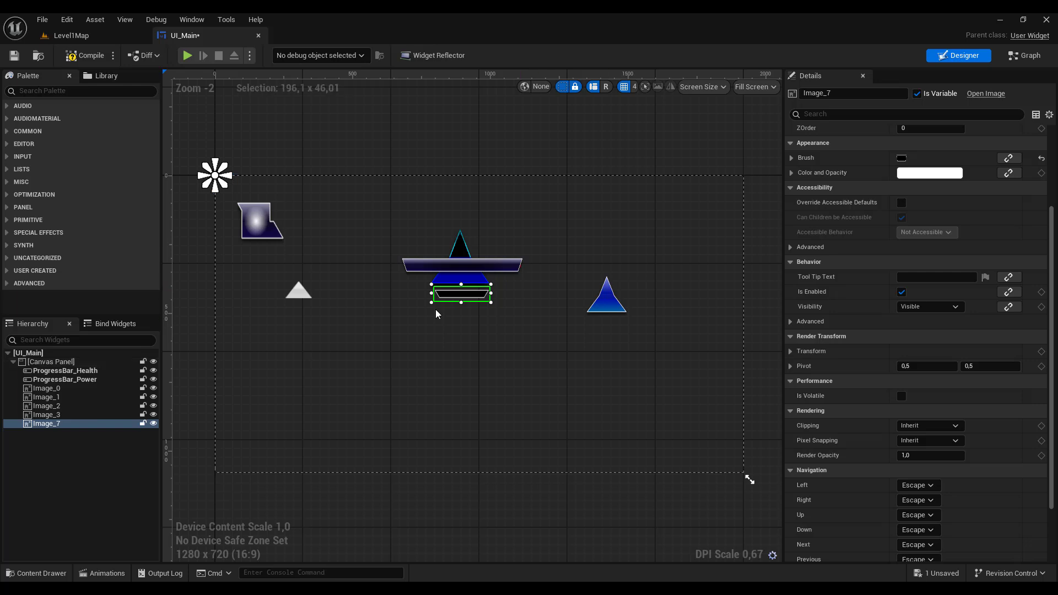
left_click(472, 286)
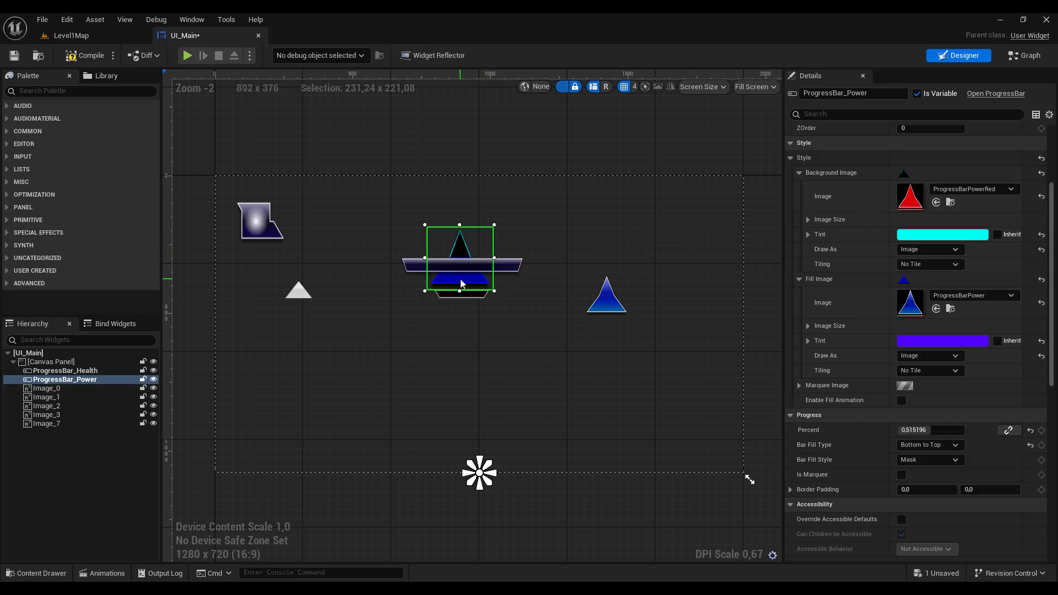
left_click_drag(462, 284, 374, 372)
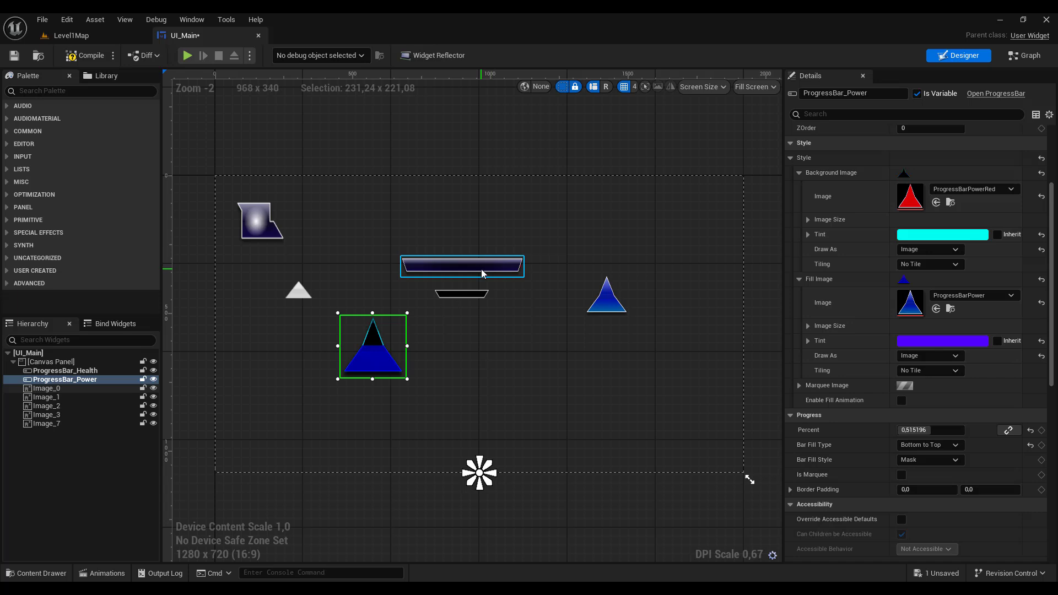
Move the HUD background image close to the canvas's upper edge and increase its size to about 440 × 102
mouse_move(478, 267)
left_mouse_down()
mouse_move(494, 210)
mouse_move(484, 199)
left_mouse_up()
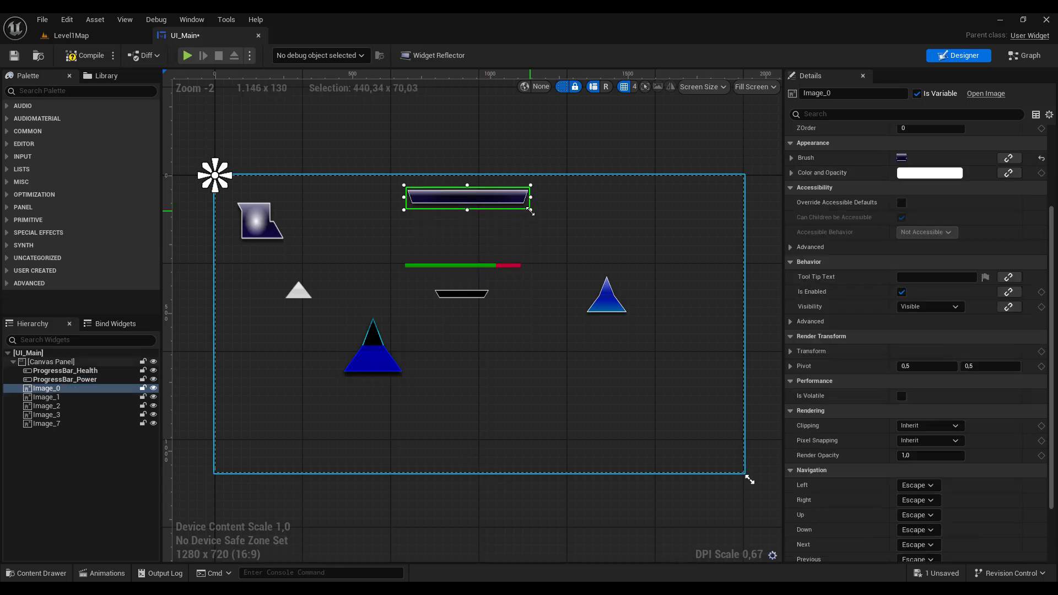
left_click_drag(467, 210, 467, 219)
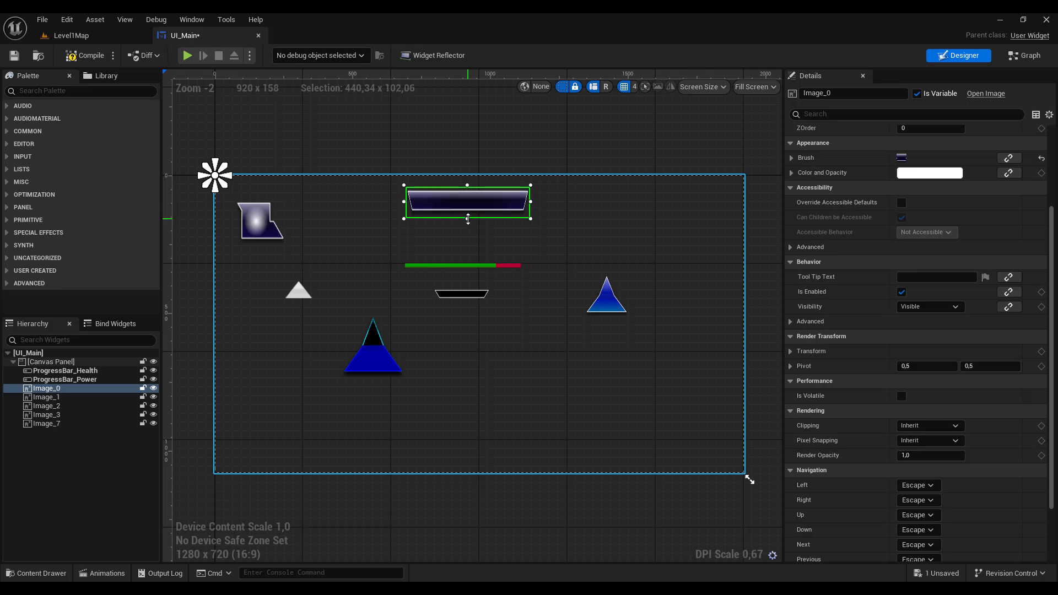
Fit ProgressBar_Health inside the HUD background bar at about 365 × 16, and select the background image
left_click_drag(459, 264, 462, 231)
left_click_drag(527, 230, 499, 203)
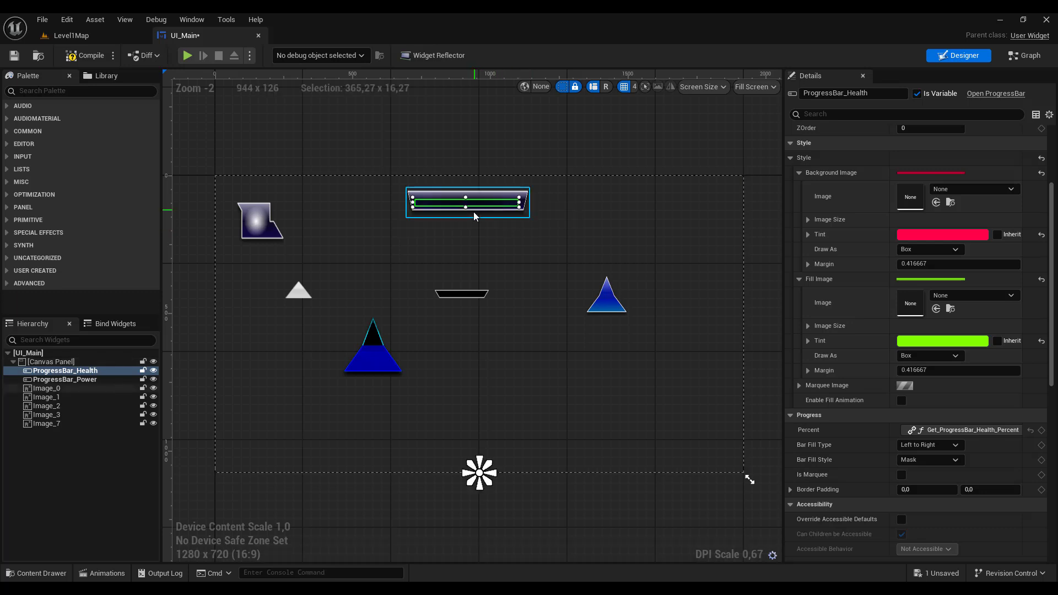
scroll(474, 216, "up", 3)
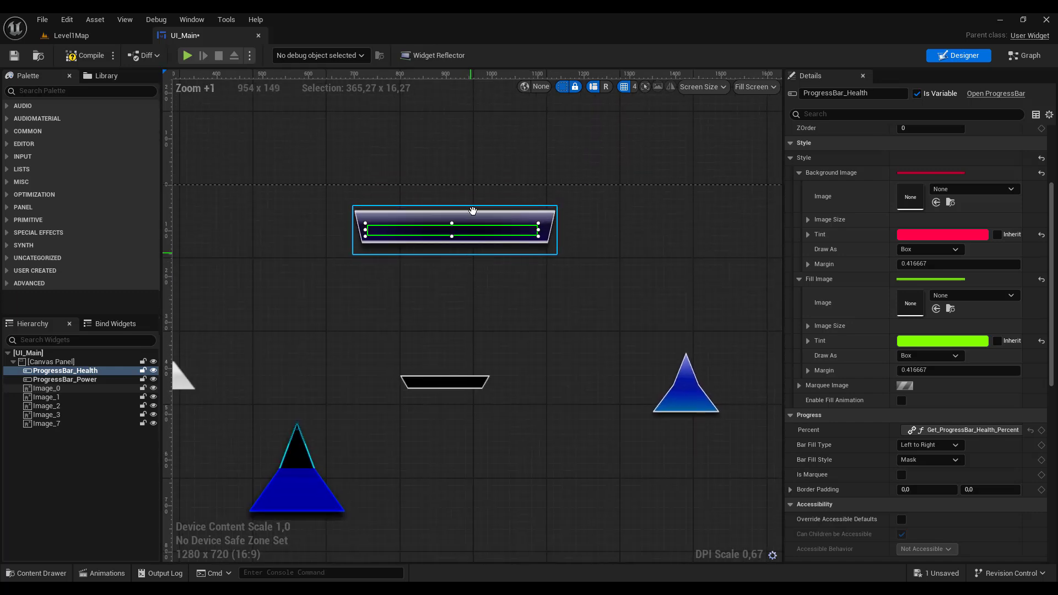
left_click(470, 247)
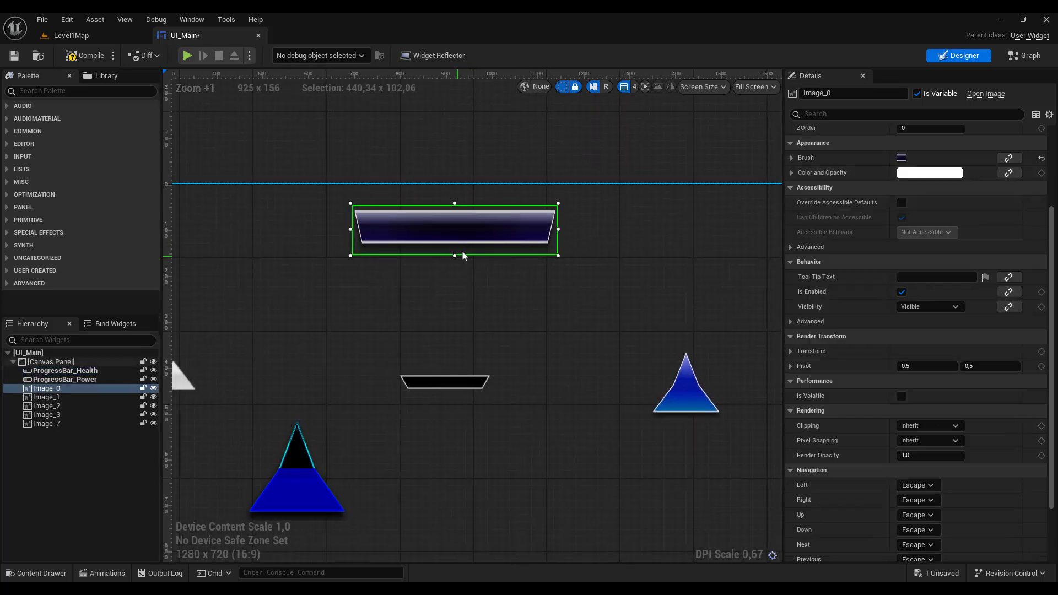
Increase the HUD background image's height to about 125 and rename the image ProgressBarBG
left_click_drag(454, 256, 454, 266)
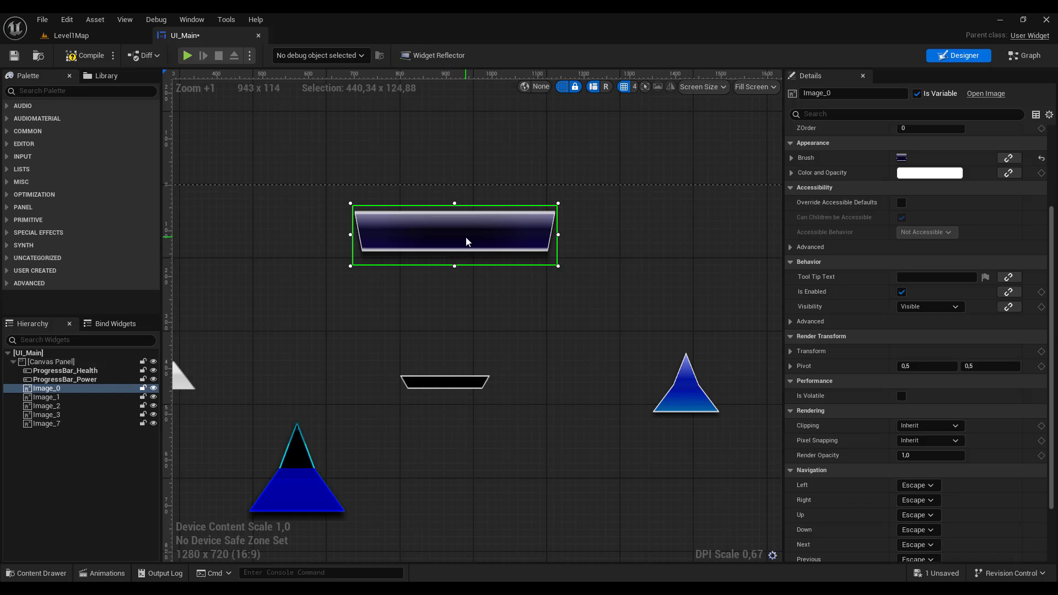
left_click(51, 389)
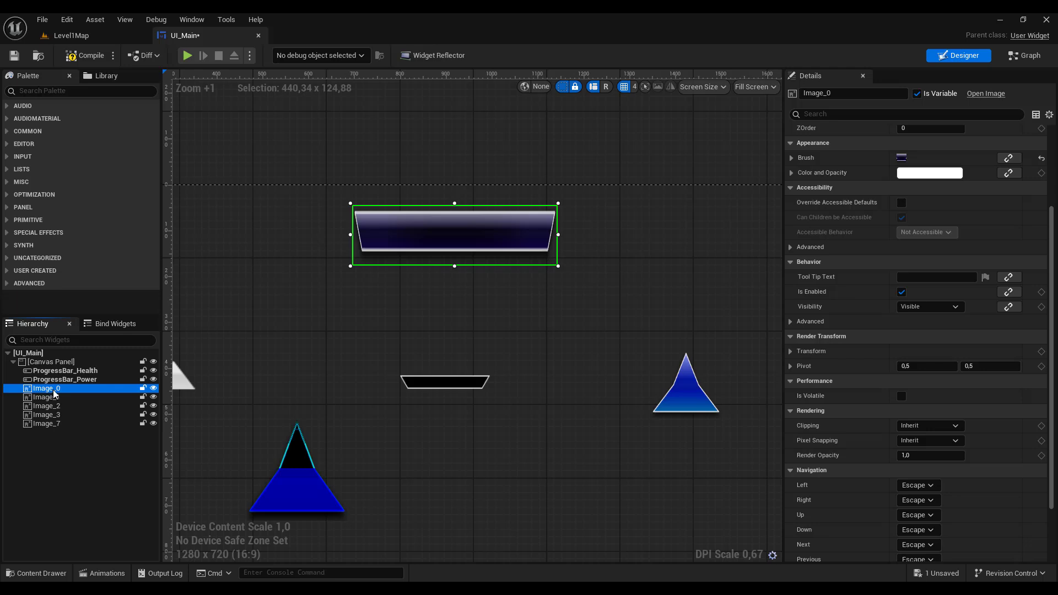
left_click(53, 392)
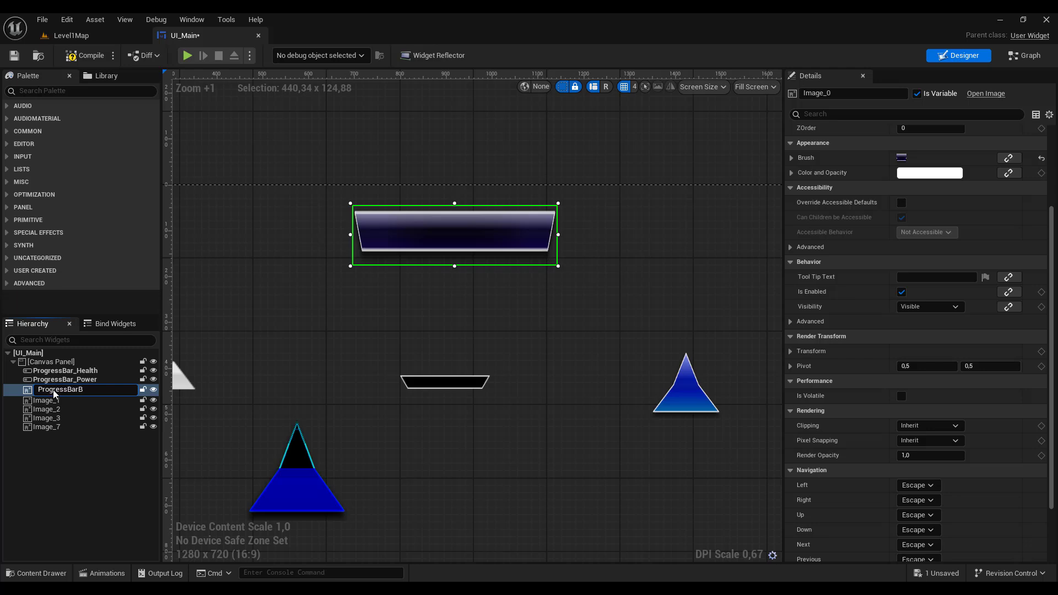
key("Return")
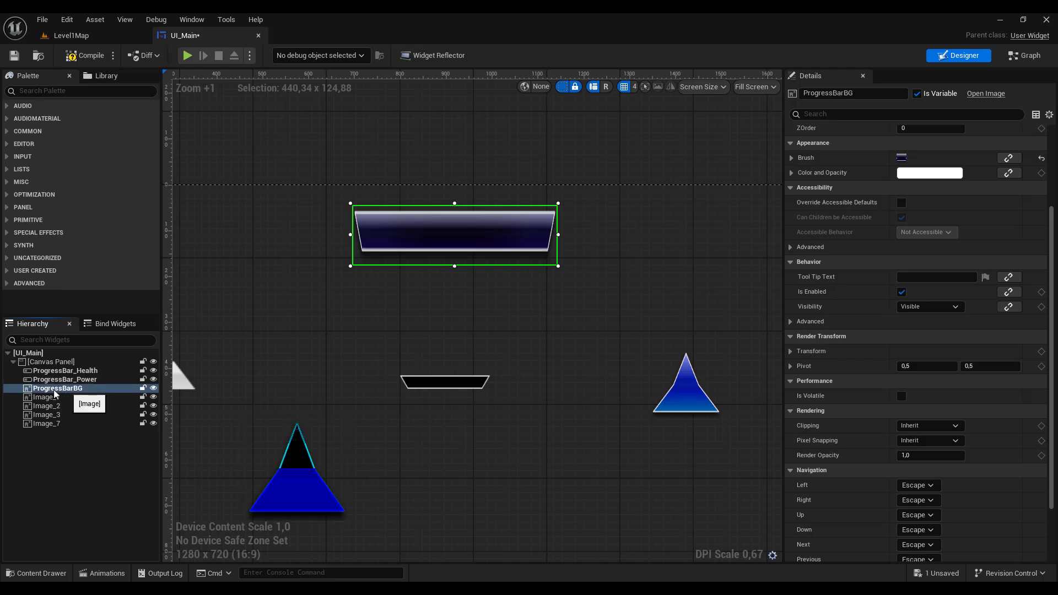
Place ProgressBarBG before ProgressBar_Health in the widget hierarchy and shift the health bar slightly lower inside the background
left_click_drag(61, 391, 62, 370)
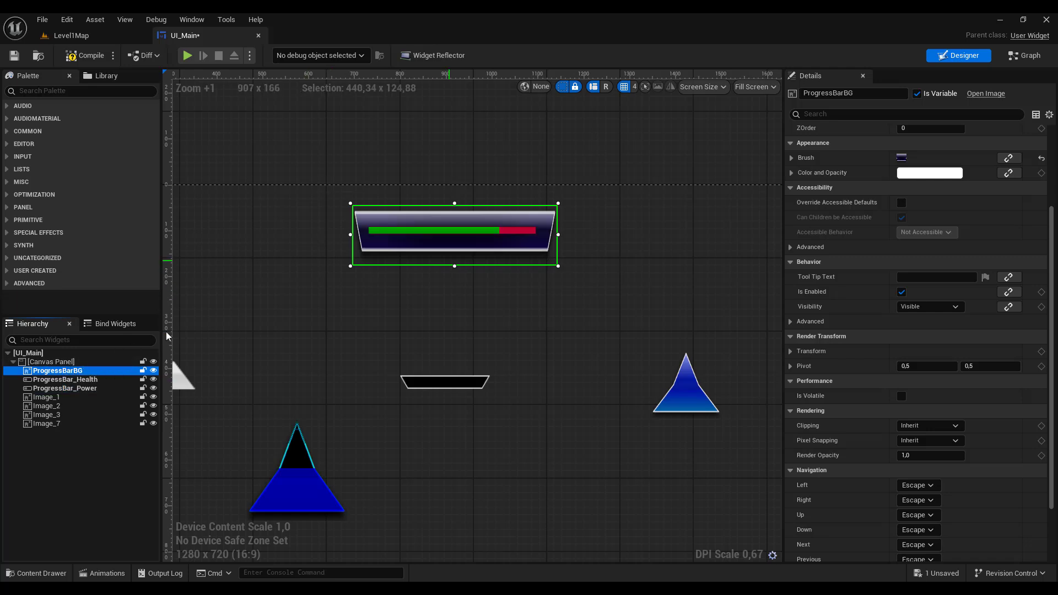
left_click(451, 232)
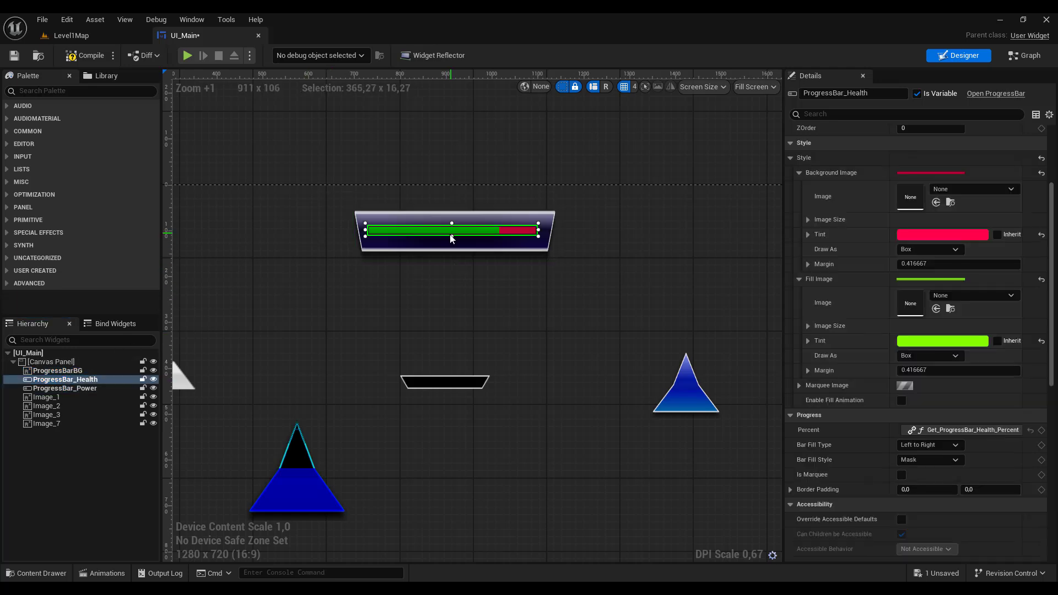
left_click_drag(451, 239, 454, 245)
mouse_move(464, 309)
right_mouse_down()
mouse_move(488, 307)
mouse_move(478, 309)
right_mouse_up()
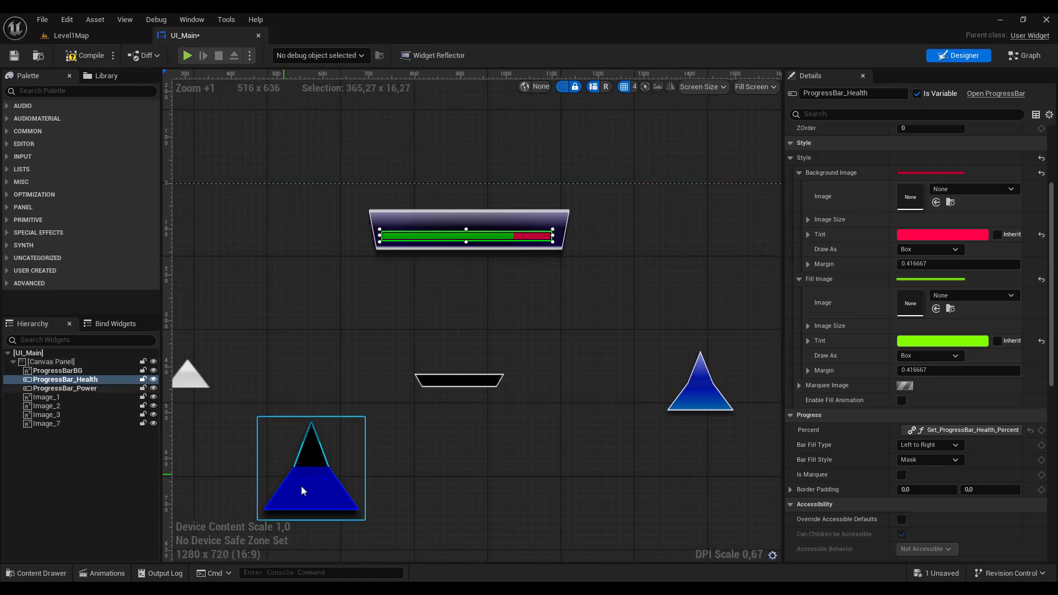
Move ProgressBar_Power up to just below and left of the HUD background, and reset its background and fill images to None
left_click_drag(301, 490, 300, 347)
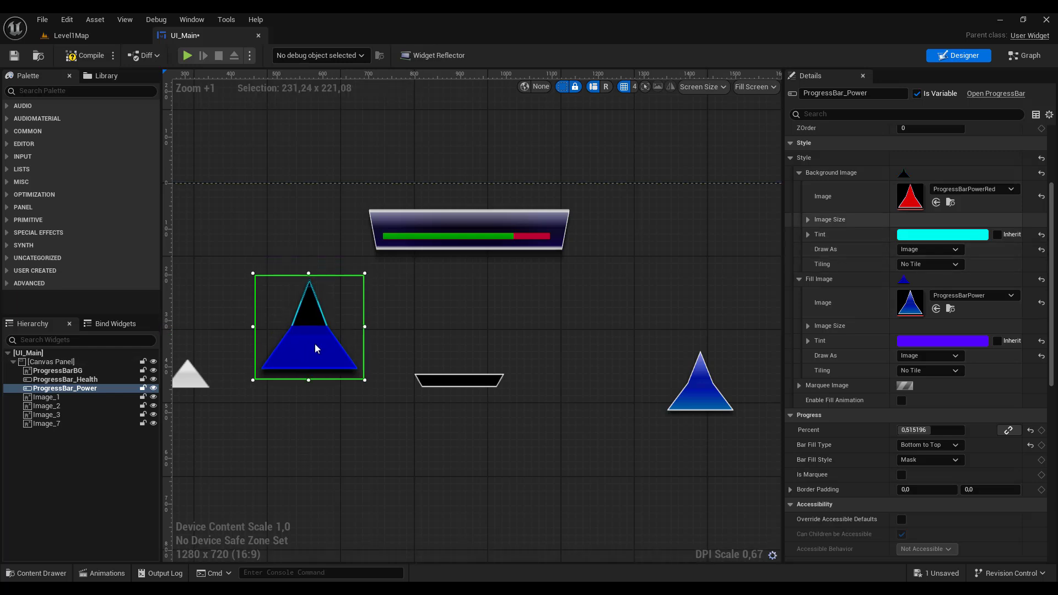
left_click(1041, 196)
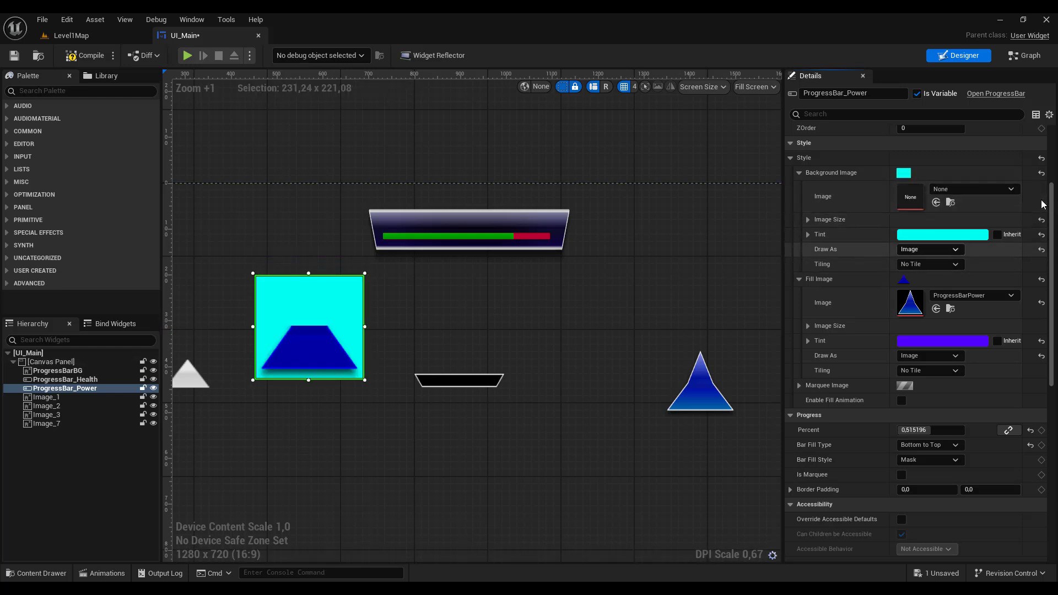
left_click(1042, 303)
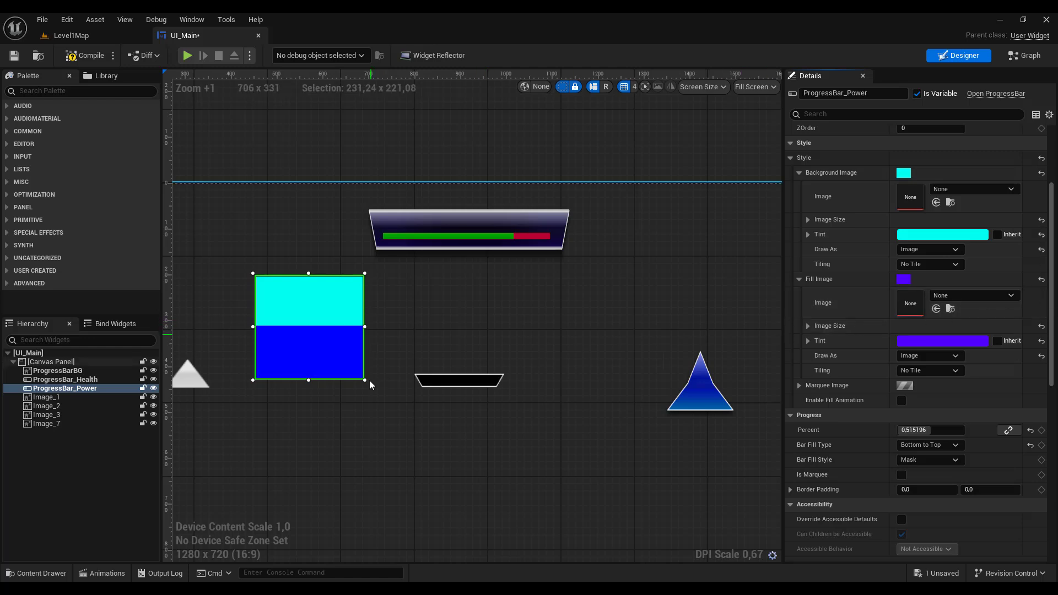
Resize ProgressBar_Power to about 440 × 26 and make it fill Left to Right at a percent of about 0.59
left_click_drag(364, 381, 460, 291)
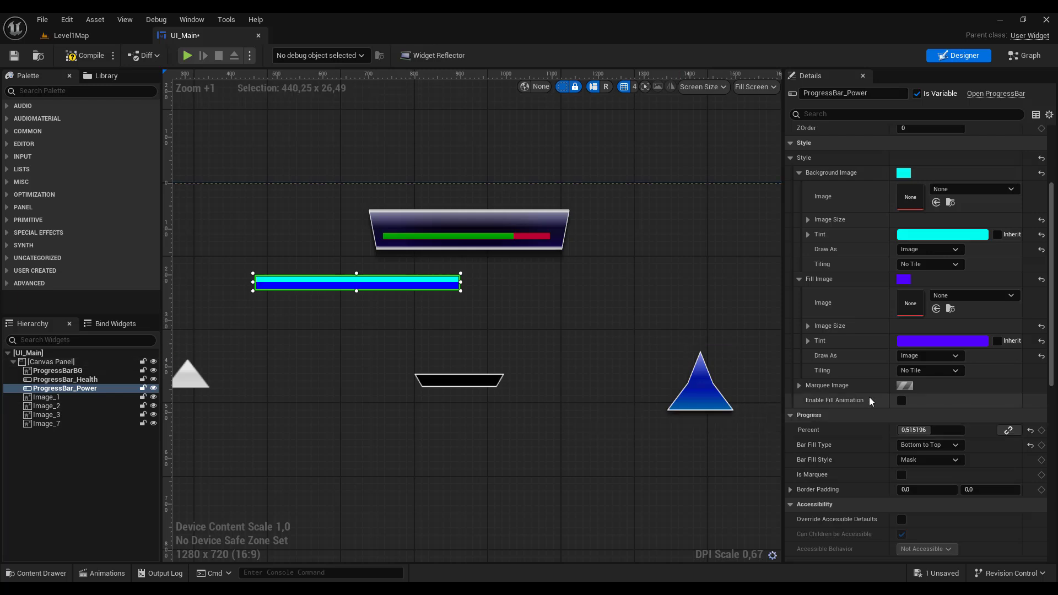
scroll(870, 401, "down", 2)
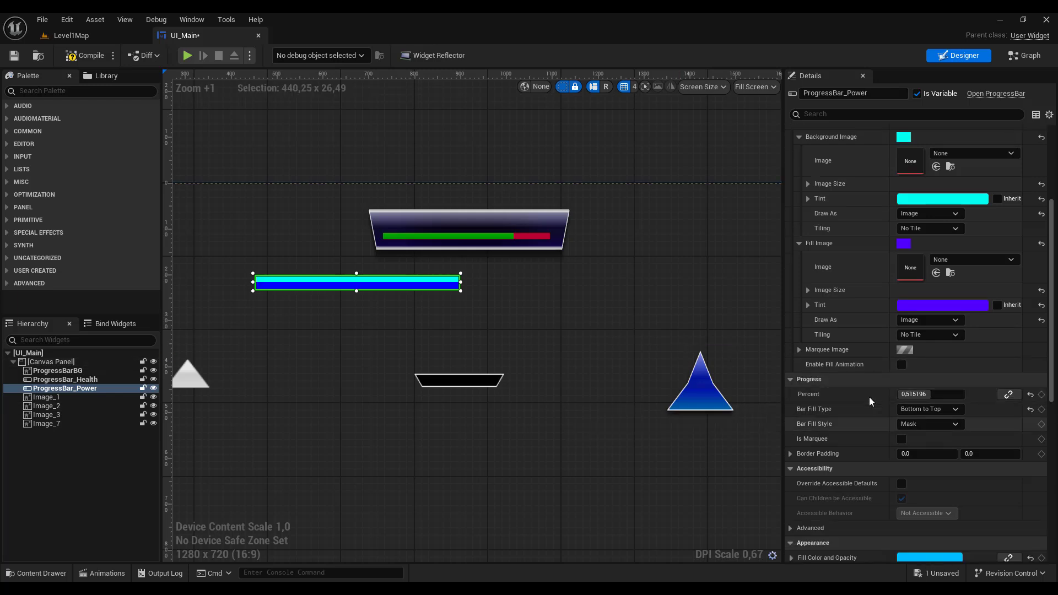
left_click(953, 410)
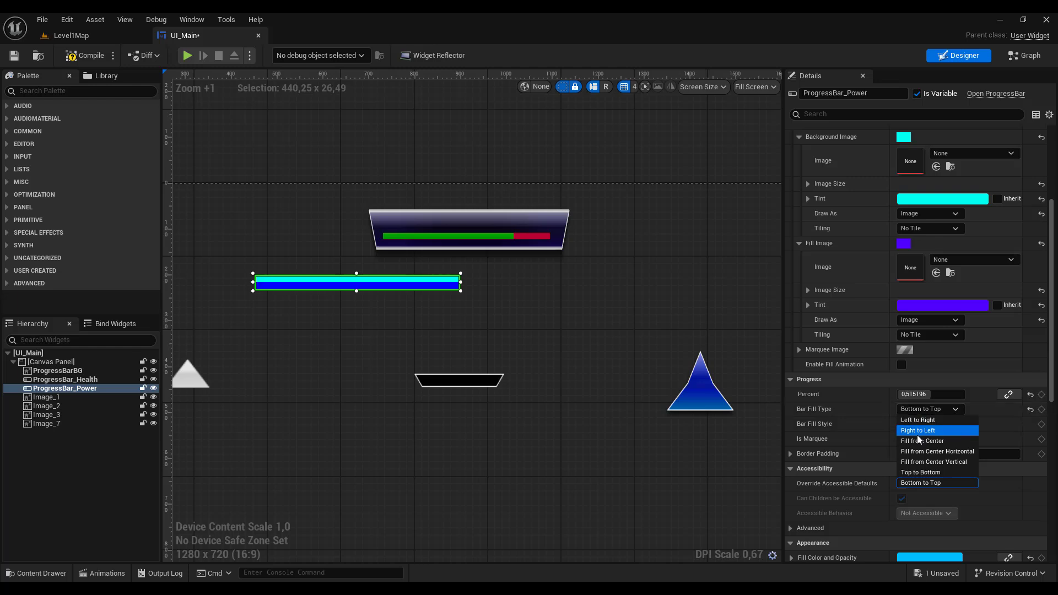
left_click(918, 420)
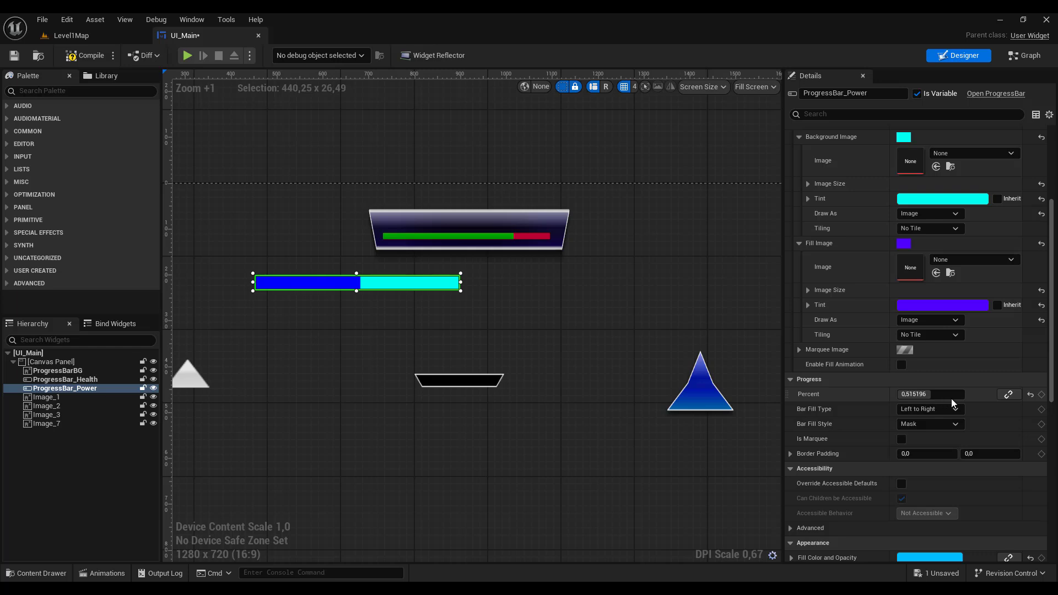
mouse_move(951, 399)
left_mouse_down()
mouse_move(921, 399)
mouse_move(938, 398)
left_mouse_up()
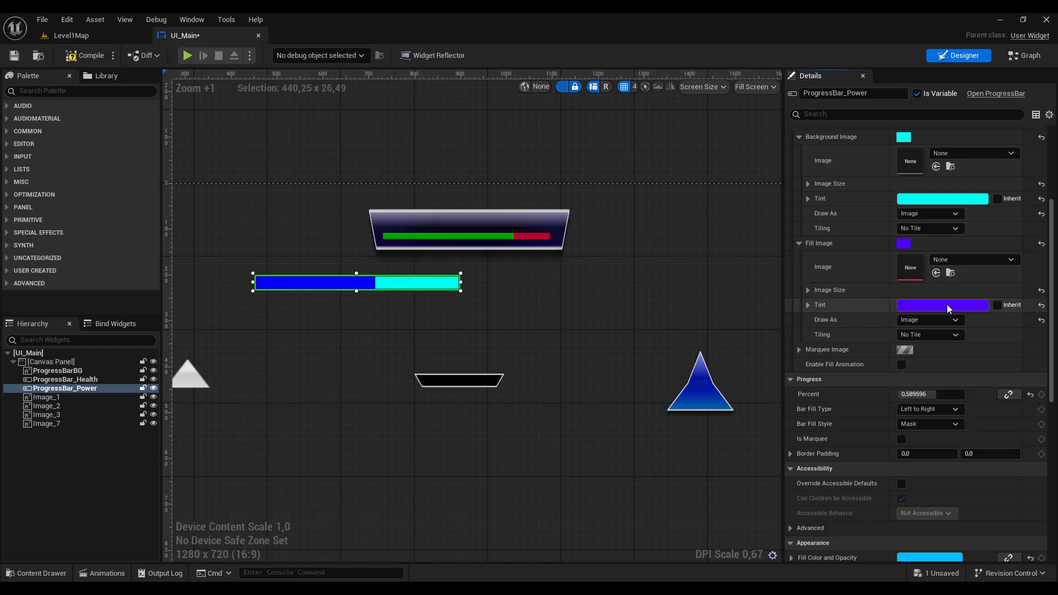
Set ProgressBar_Power's background image tint to the linear hex colour FF0009FF
left_click(950, 201)
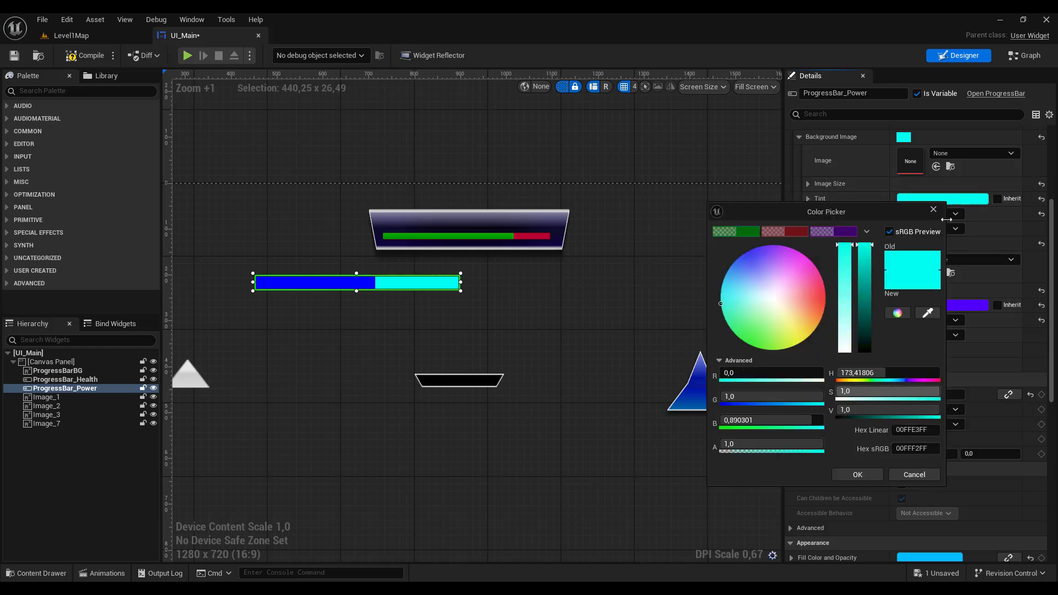
double_click(914, 430)
type("FF0009FF")
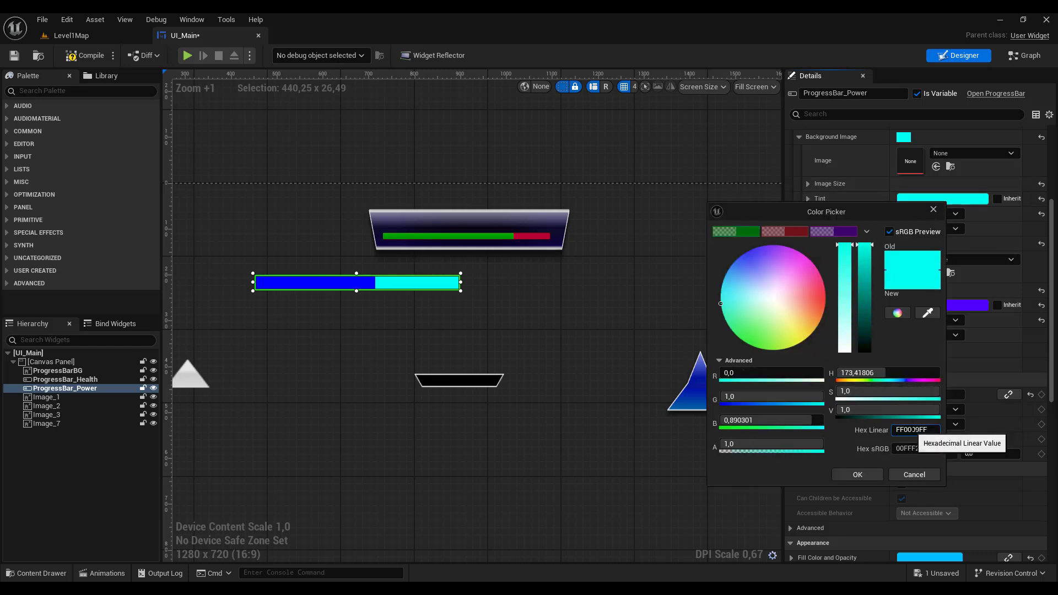
left_click(867, 476)
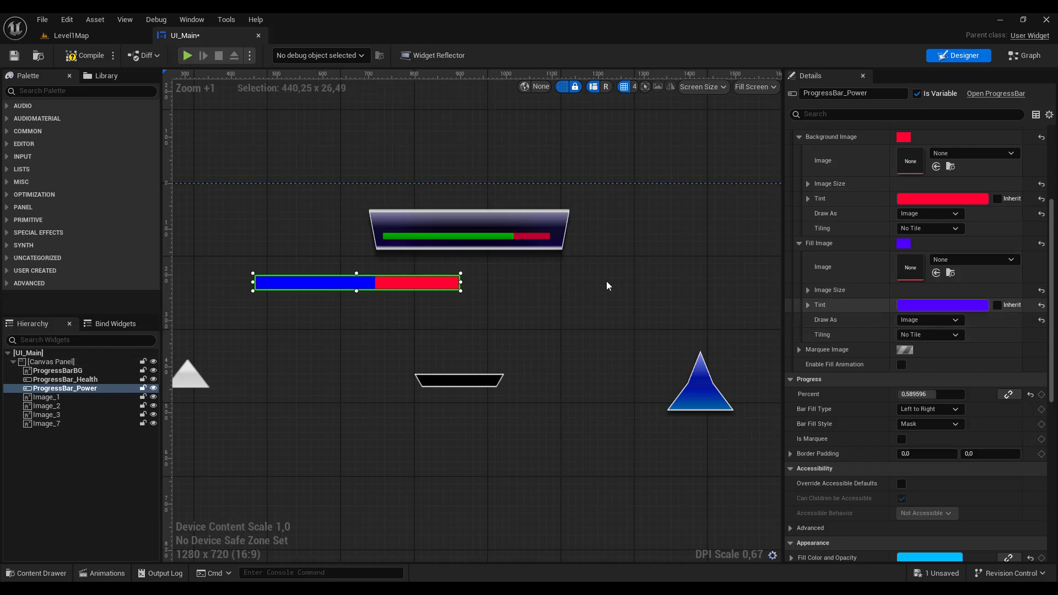
left_click(947, 199)
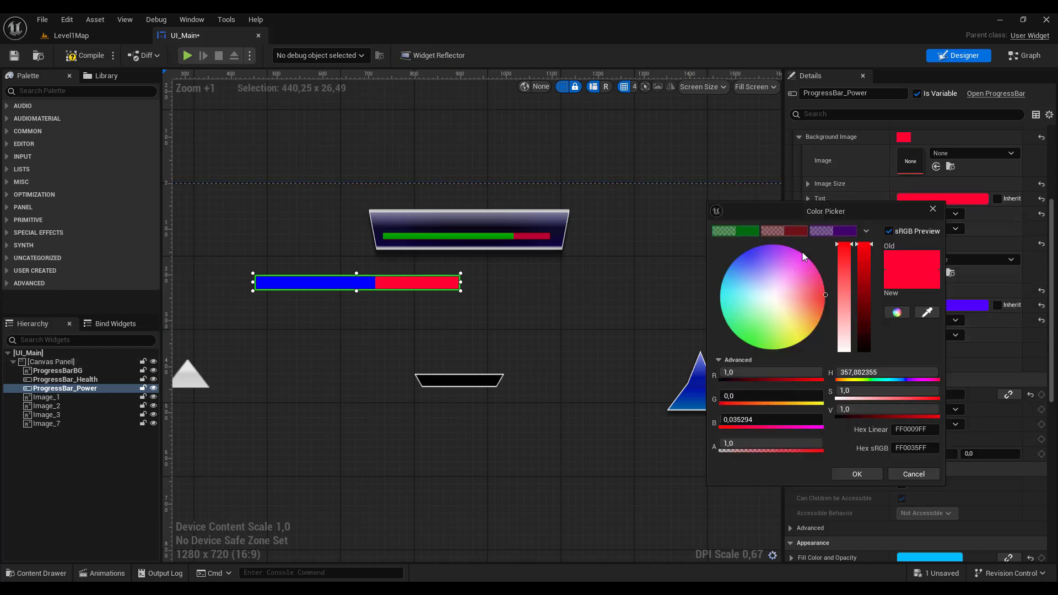
left_click(655, 303)
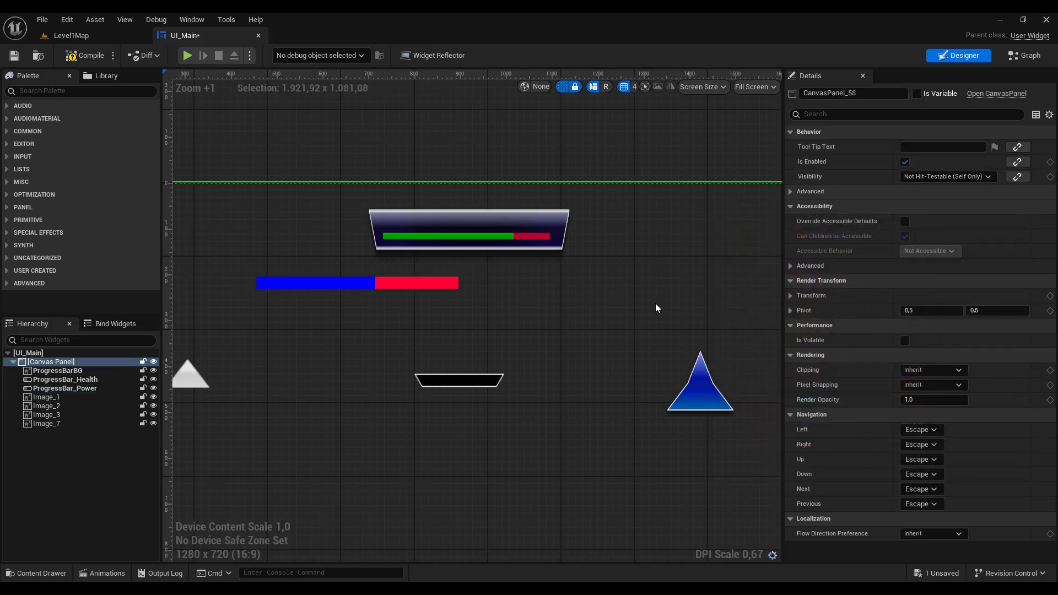
left_click(441, 283)
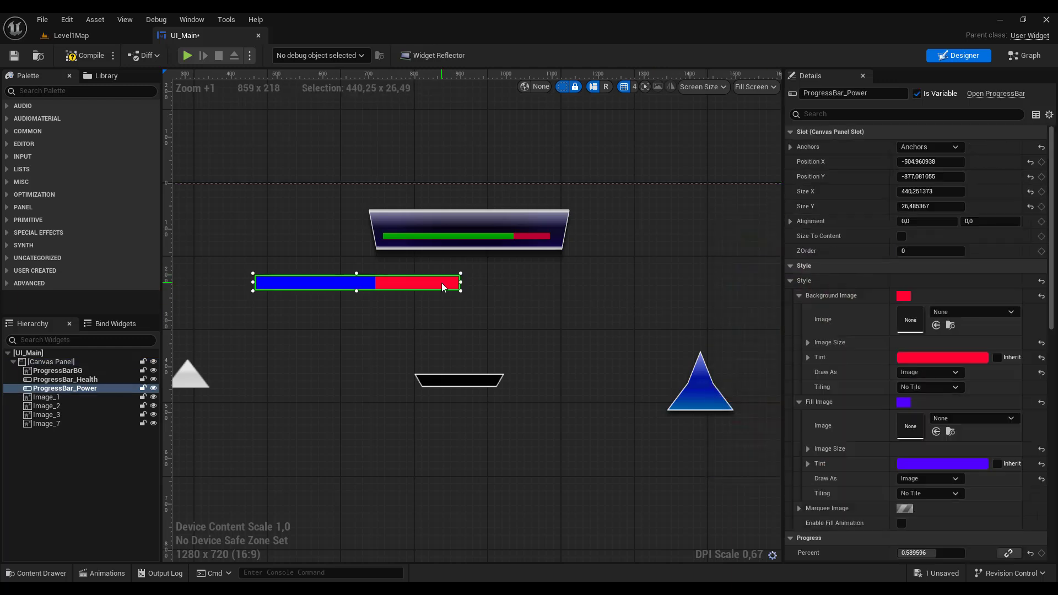
Try the HealthBar texture from the 2DAssets folder as ProgressBar_Health's fill image
left_click(543, 237)
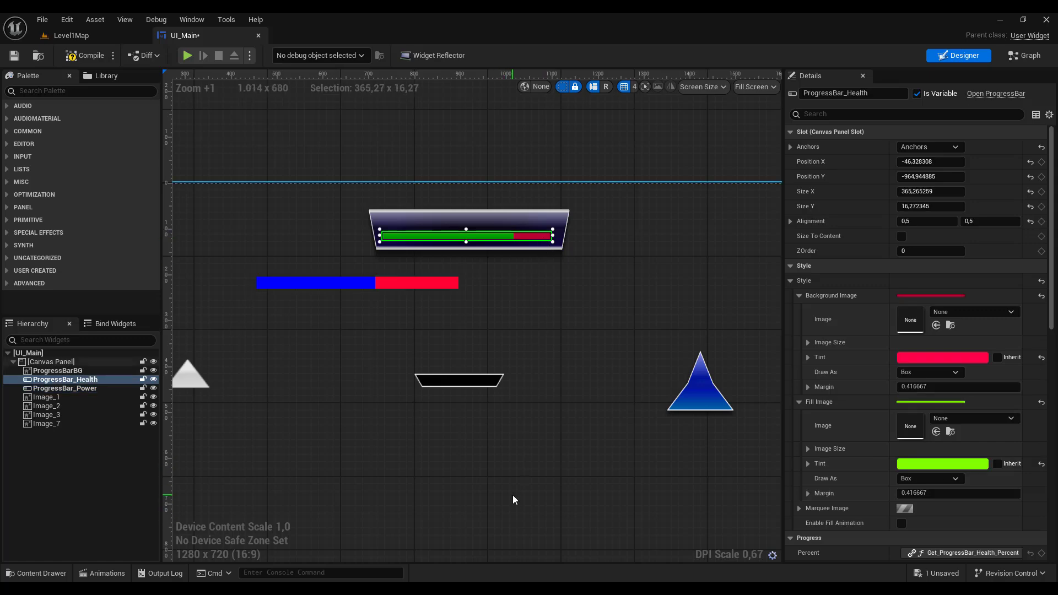
key("ctrl+space")
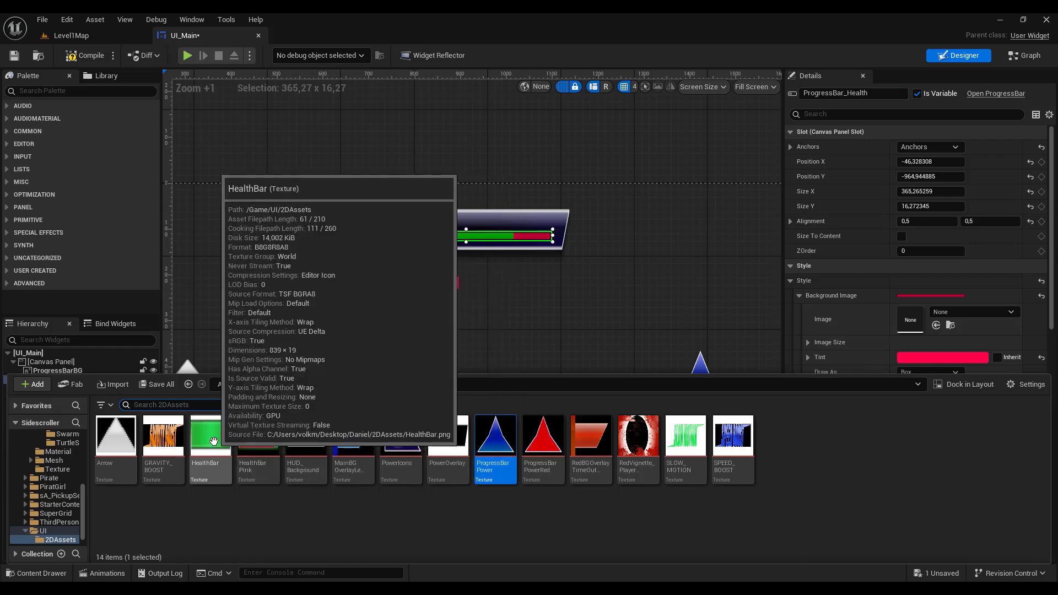
mouse_move(214, 441)
left_mouse_down()
mouse_move(882, 314)
mouse_move(919, 322)
mouse_move(911, 306)
left_mouse_up()
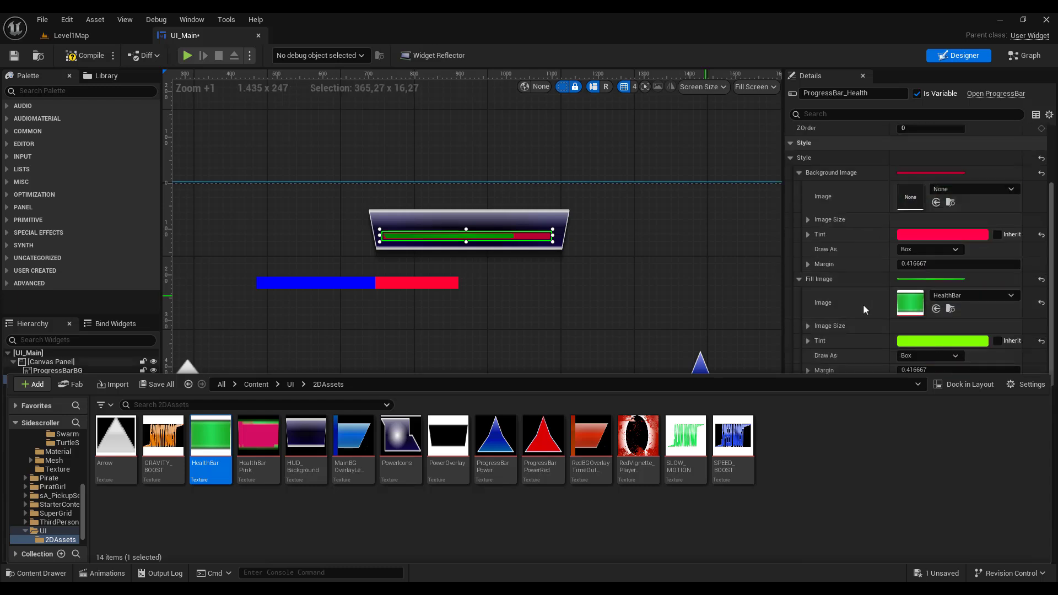
scroll(731, 302, "down", 2)
scroll(731, 302, "up", 4)
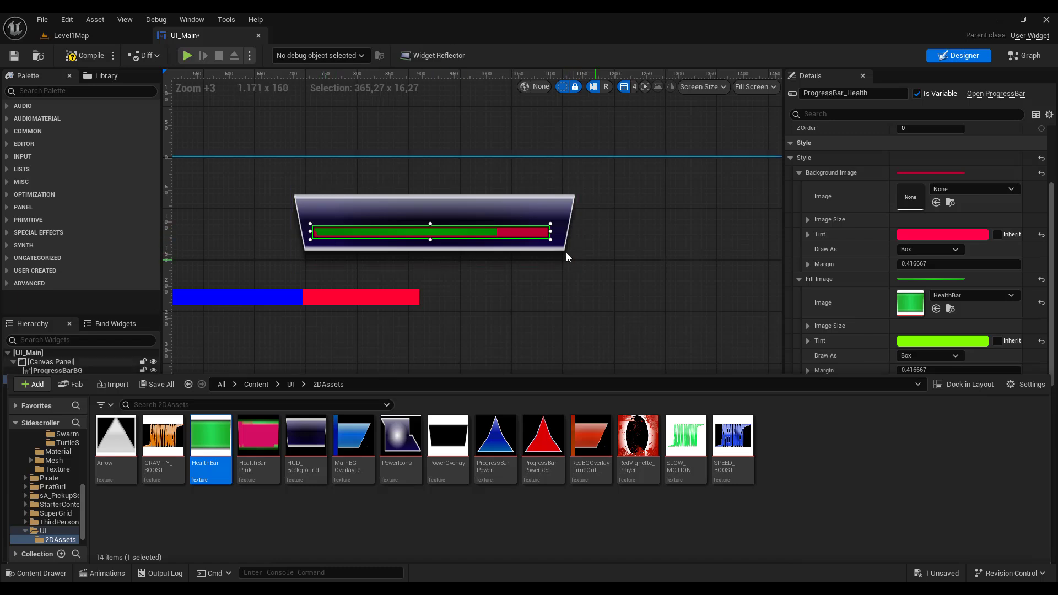
Try a lighter green tint on ProgressBar_Health's fill image
scroll(865, 271, "down", 2)
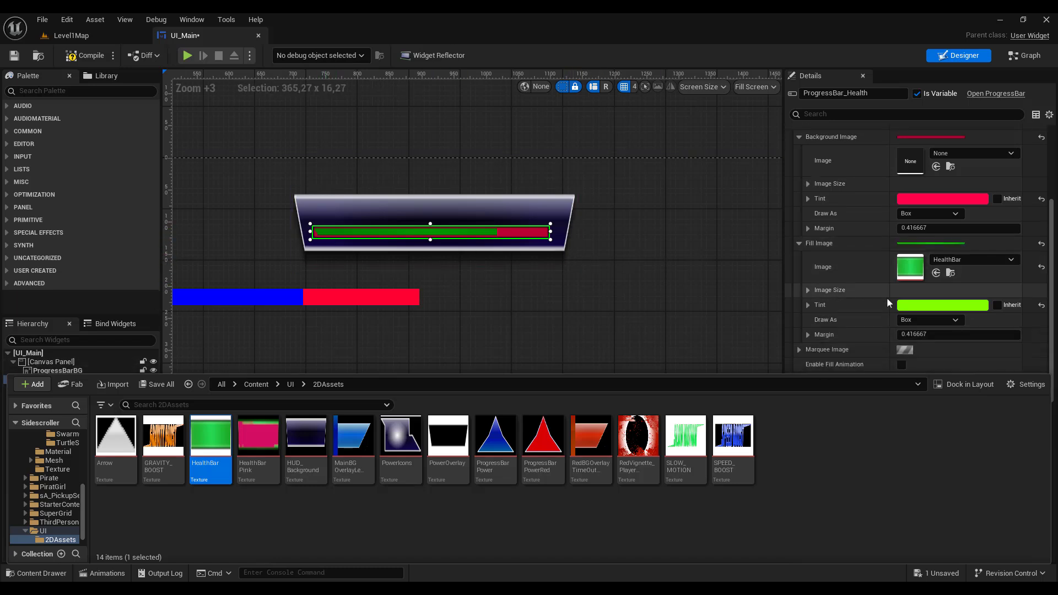
left_click(914, 305)
mouse_move(734, 380)
left_mouse_down()
mouse_move(775, 366)
mouse_move(722, 398)
mouse_move(722, 425)
mouse_move(683, 389)
mouse_move(729, 435)
mouse_move(752, 439)
mouse_move(761, 420)
mouse_move(765, 428)
mouse_move(721, 424)
left_mouse_up()
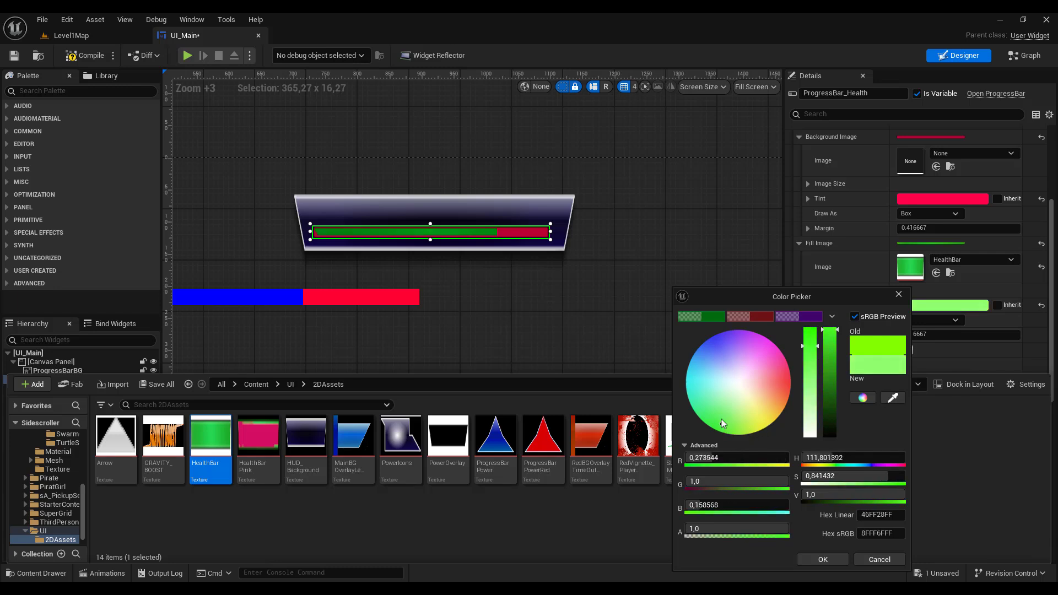
left_click(697, 279)
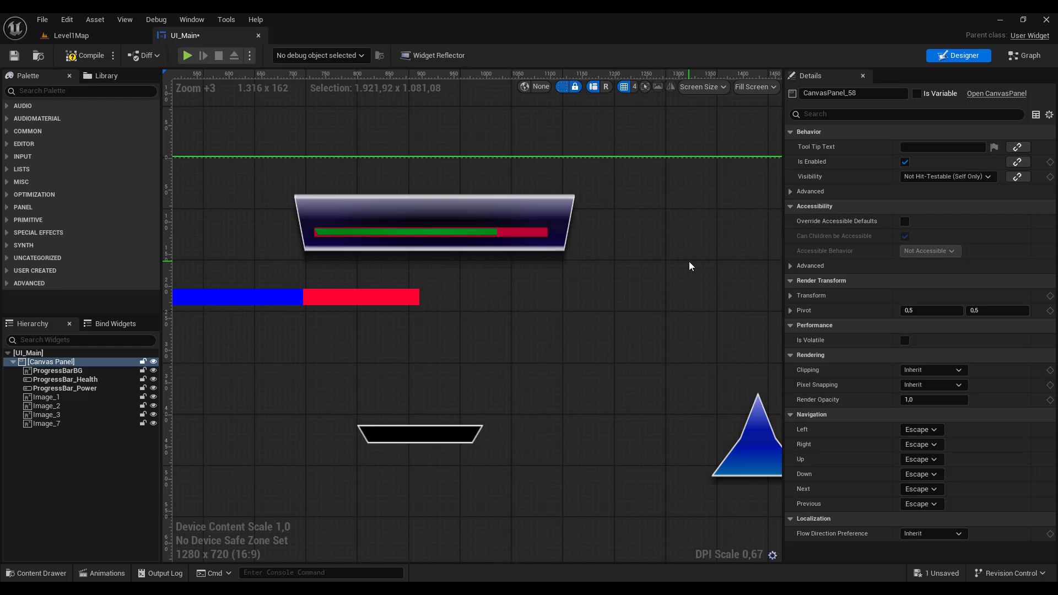
Undo the health bar's fill tint and texture changes and the power bar's background tint change
key("ctrl+z")
key("ctrl+z")
key("ctrl+z")
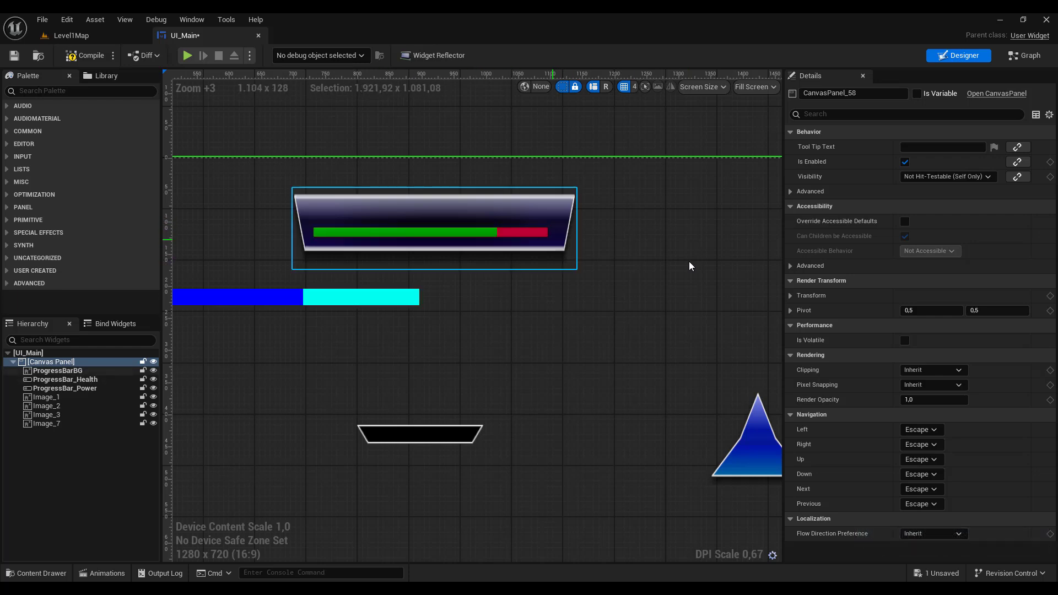
Save ProgressBar_Health's red background tint as a swatch in the Color Picker's theme colours
right_click_drag(521, 328, 644, 327)
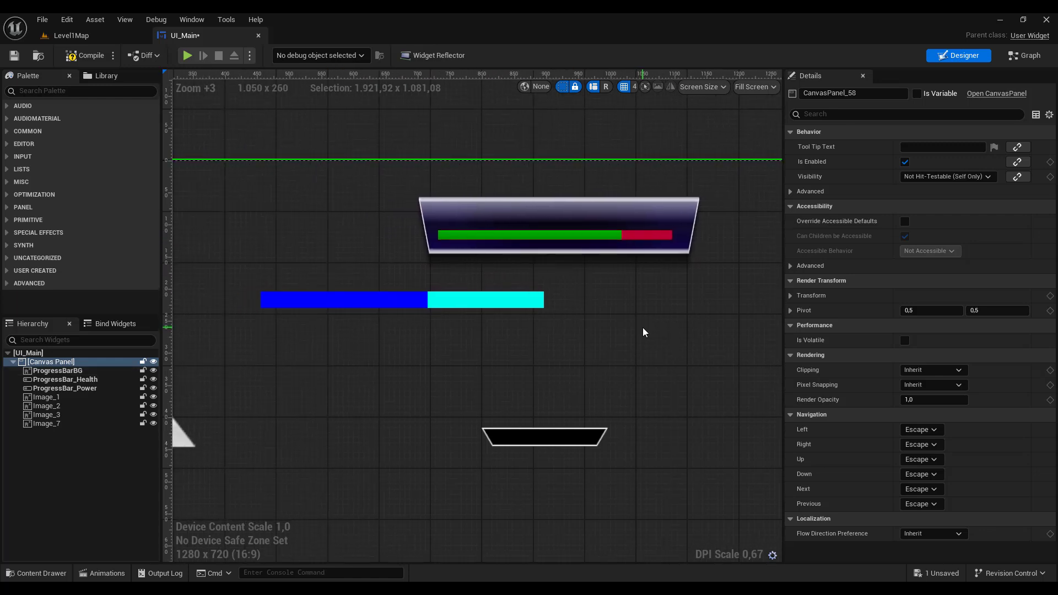
left_click(651, 238)
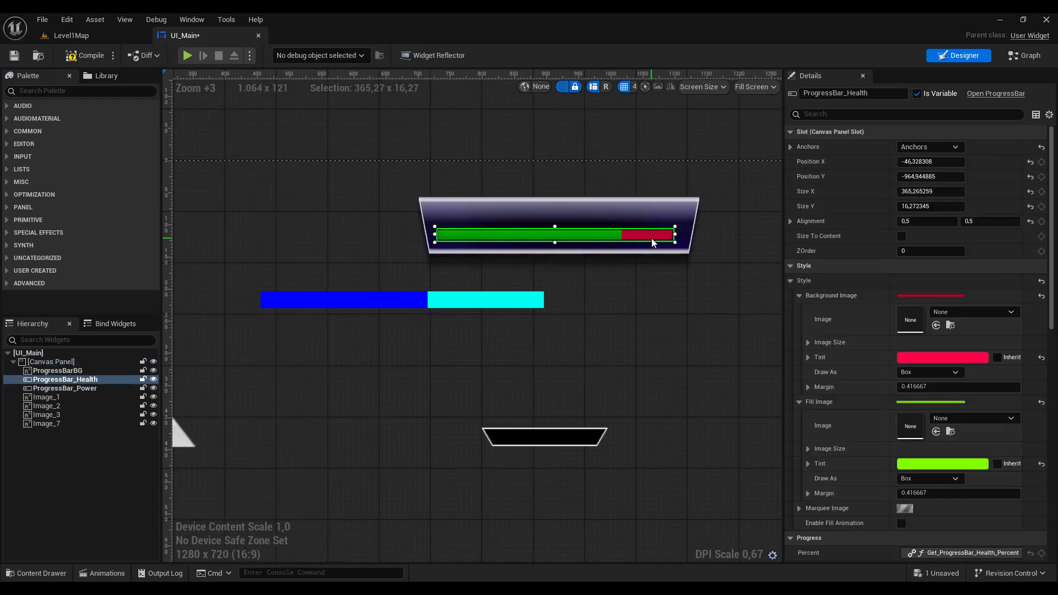
left_click(957, 358)
left_click_drag(931, 355, 810, 318)
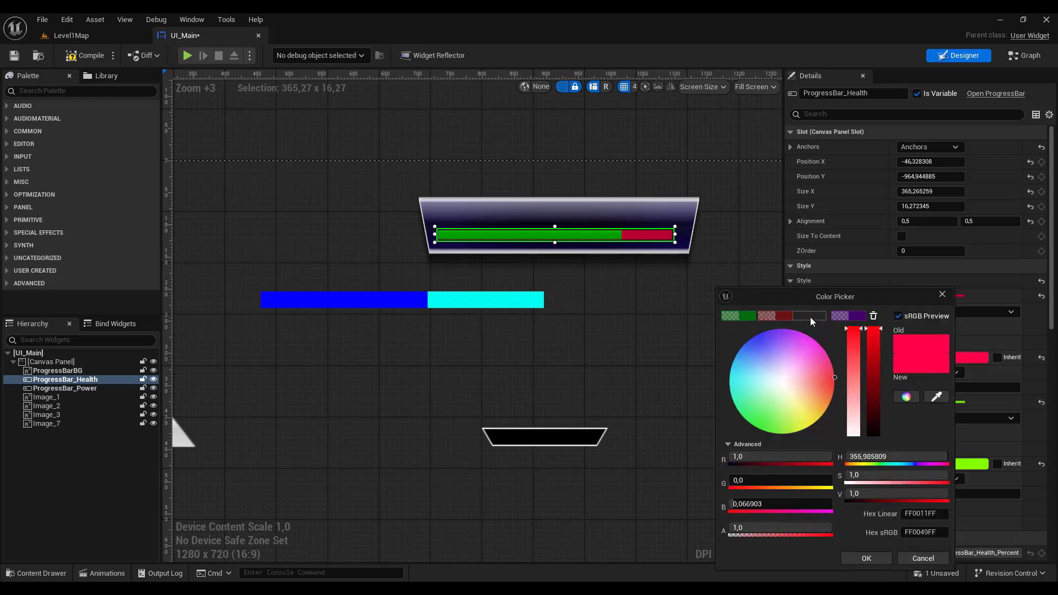
left_click(873, 560)
Apply the saved red swatch as ProgressBar_Power's background image tint
left_click(493, 303)
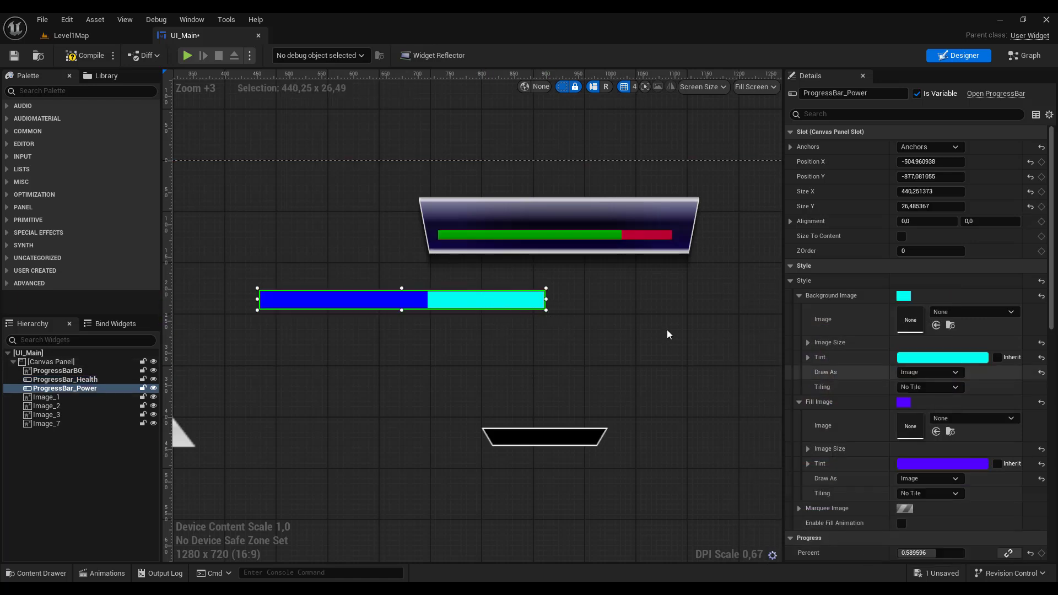
left_click(921, 358)
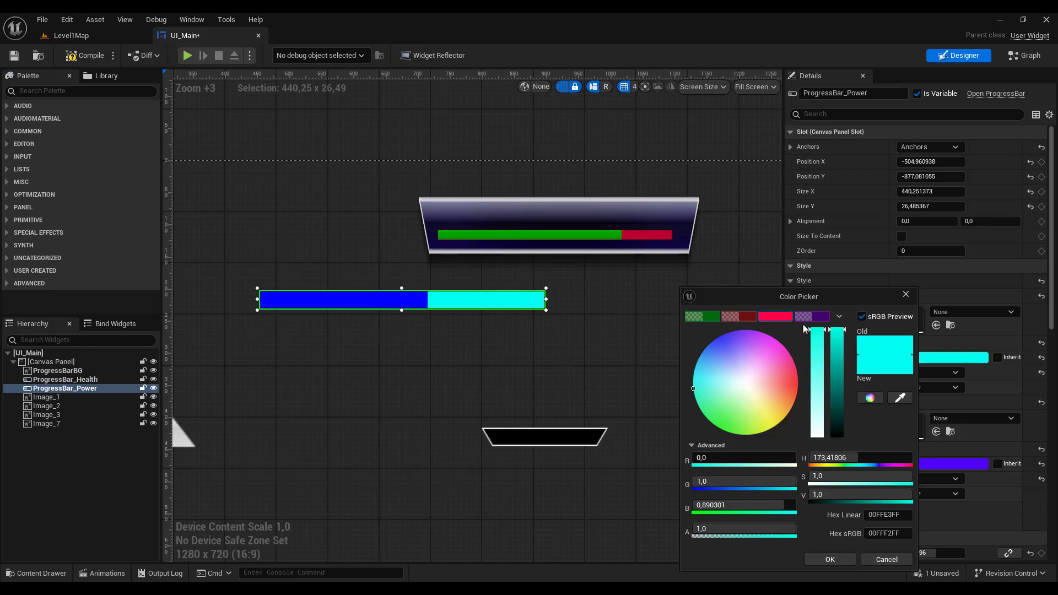
left_click(776, 316)
left_click(830, 559)
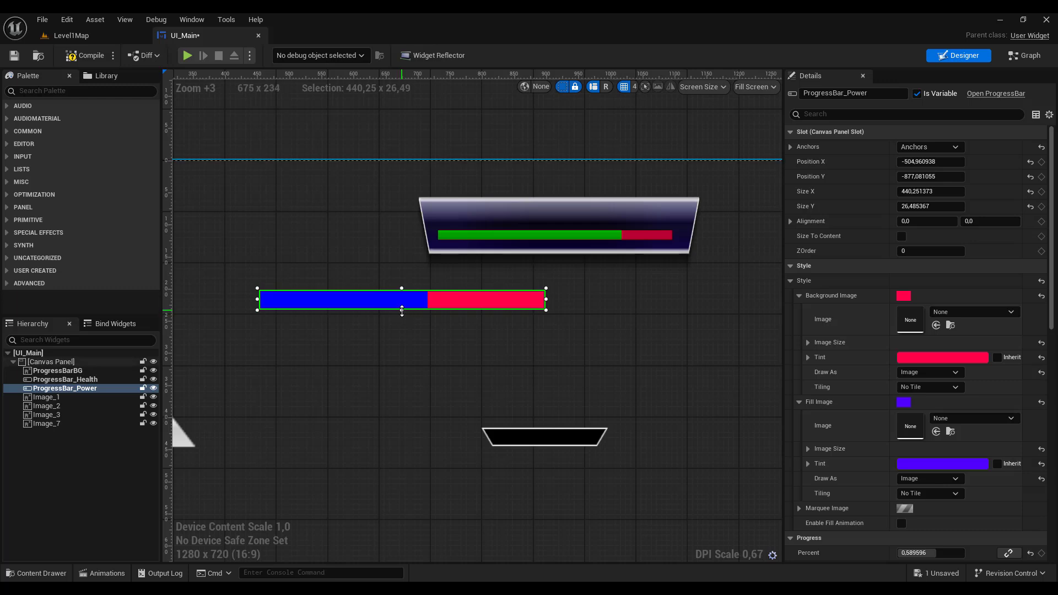
Shrink ProgressBar_Power to about 270 by 15 and place it just below the HUD background frame
left_click_drag(402, 311, 404, 303)
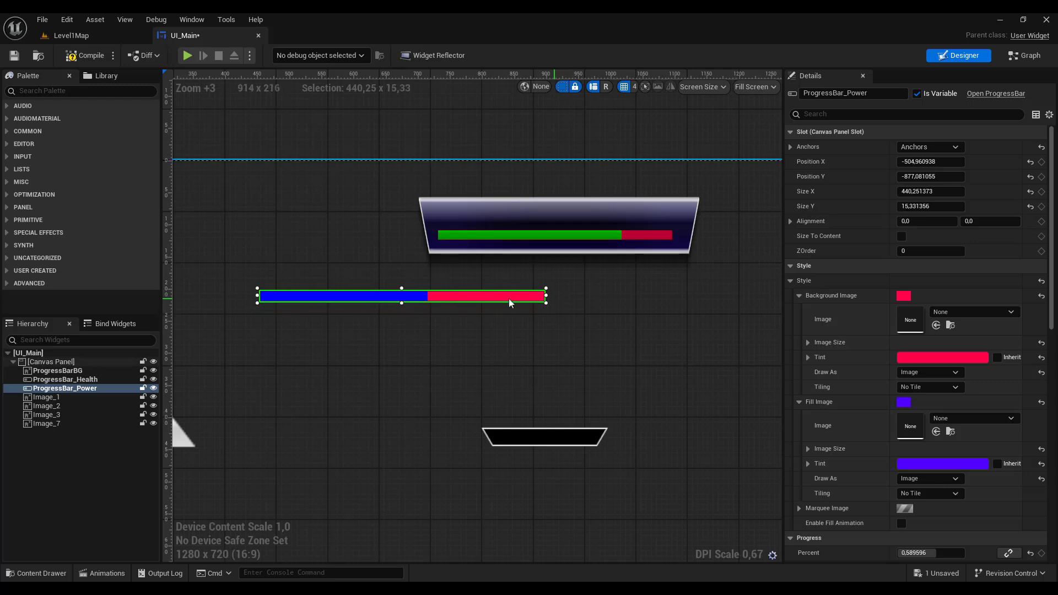
left_click_drag(546, 296, 437, 296)
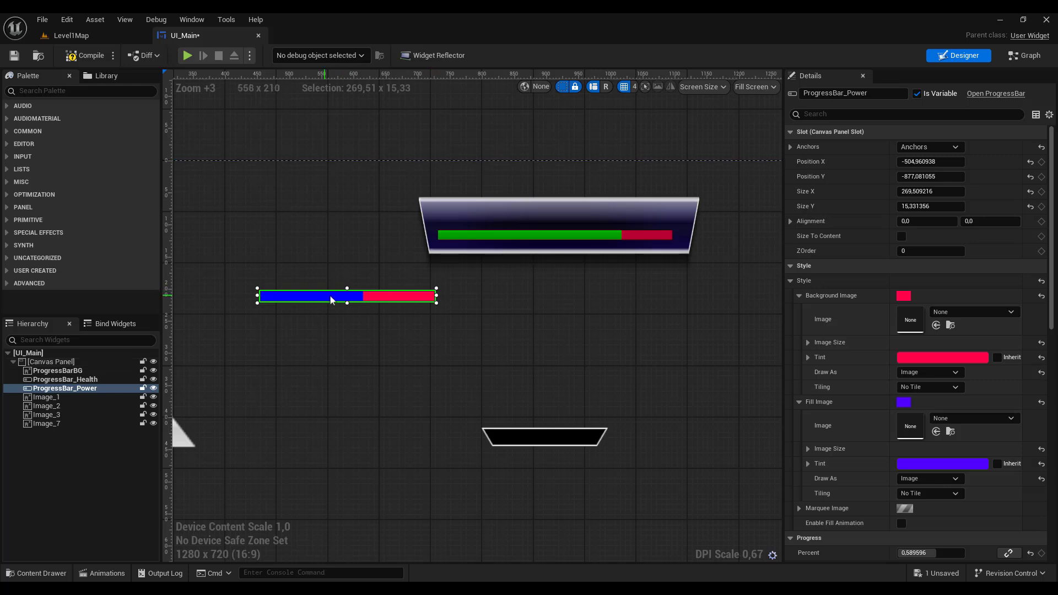
left_click_drag(329, 296, 521, 285)
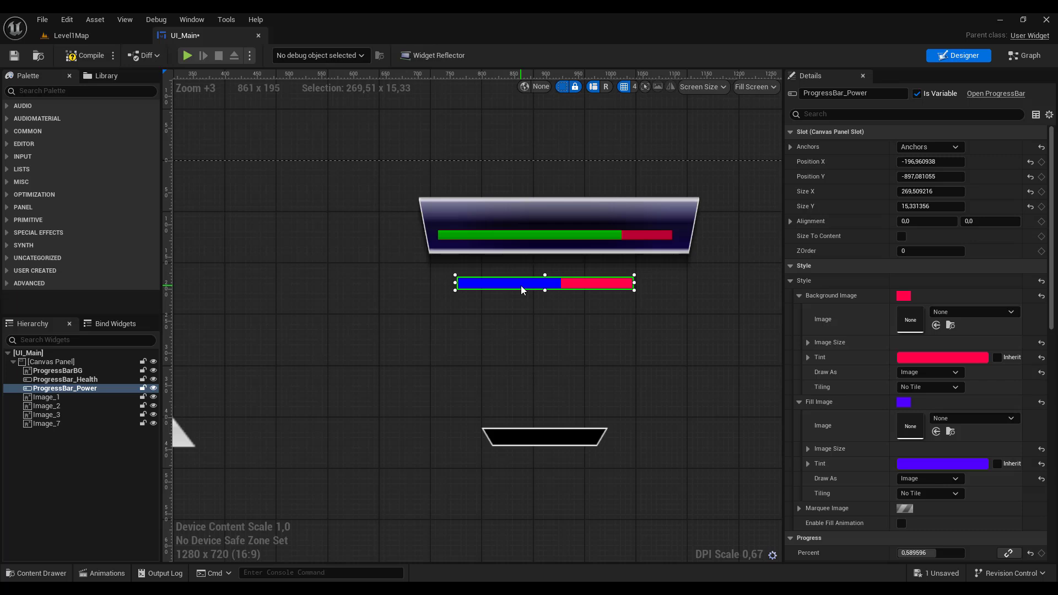
Anchor ProgressBarBG, ProgressBar_Health and ProgressBar_Power together to the top centre of the canvas
left_click(564, 213)
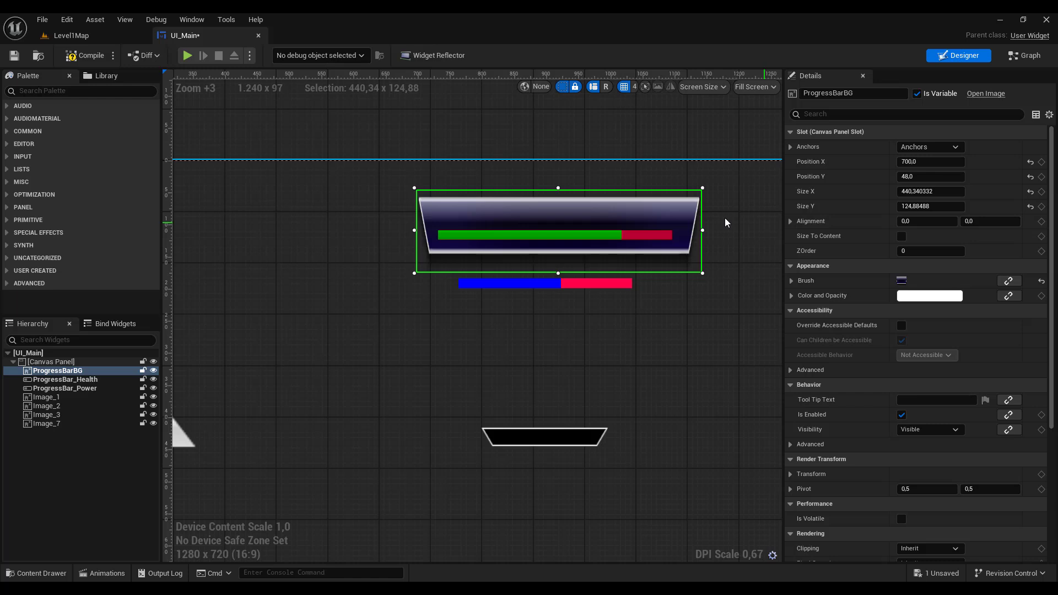
right_click_drag(765, 227, 668, 225)
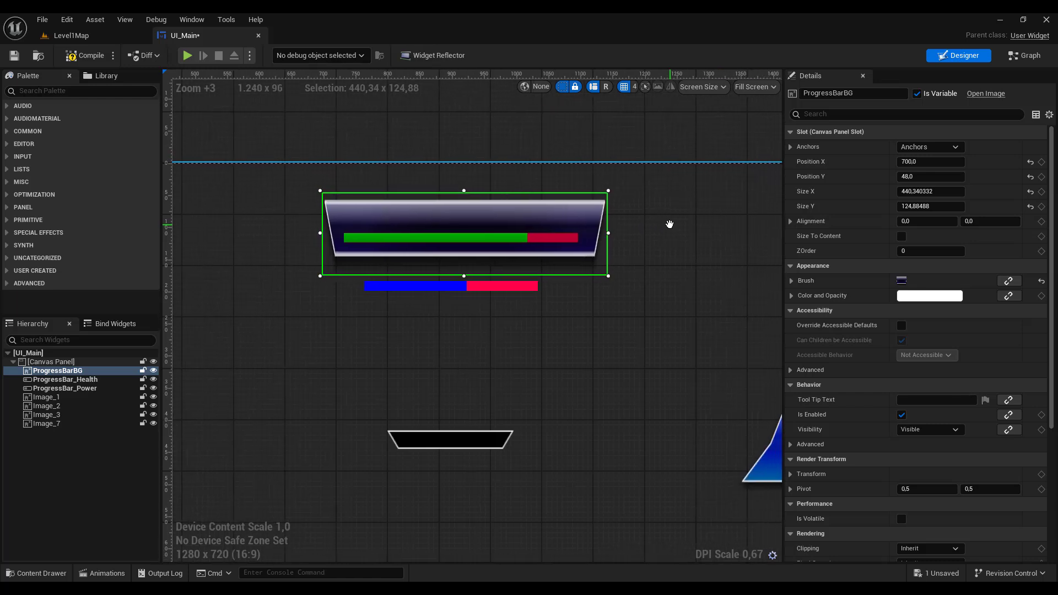
left_click(564, 240, "ctrl")
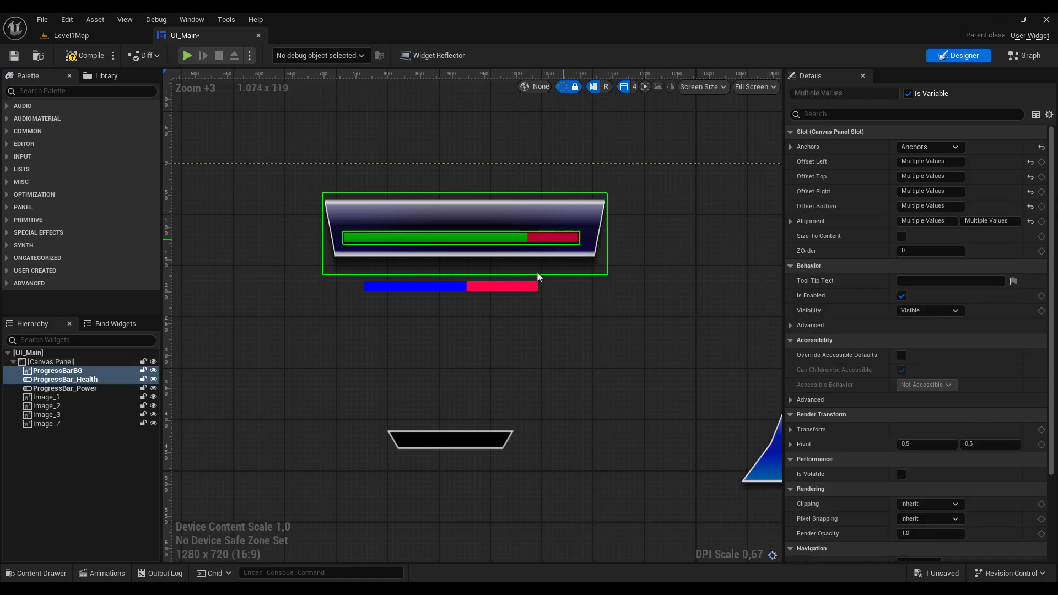
left_click(524, 287, "ctrl")
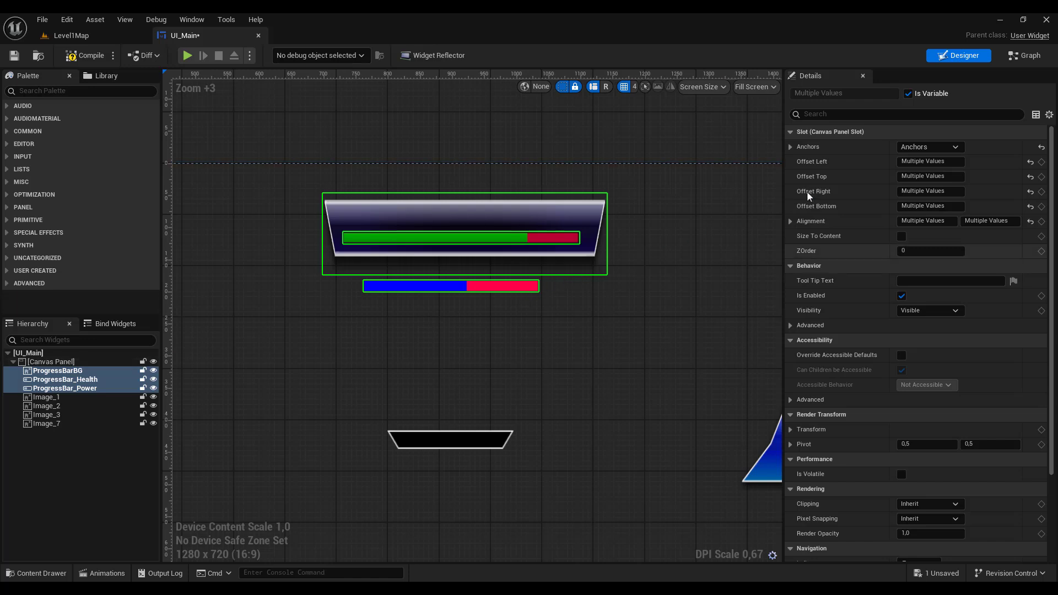
left_click(940, 148)
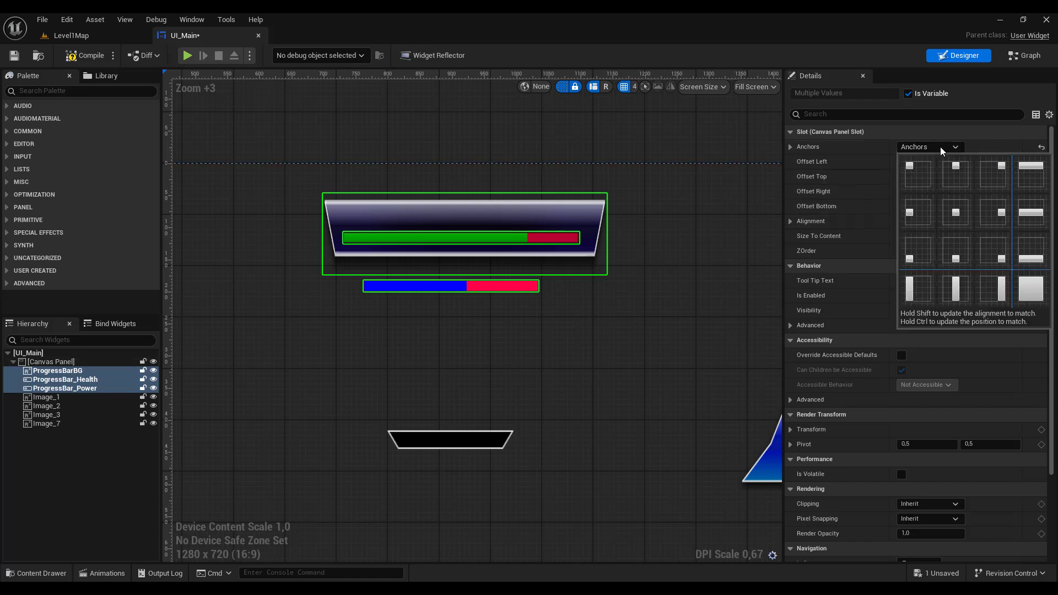
left_click(957, 173)
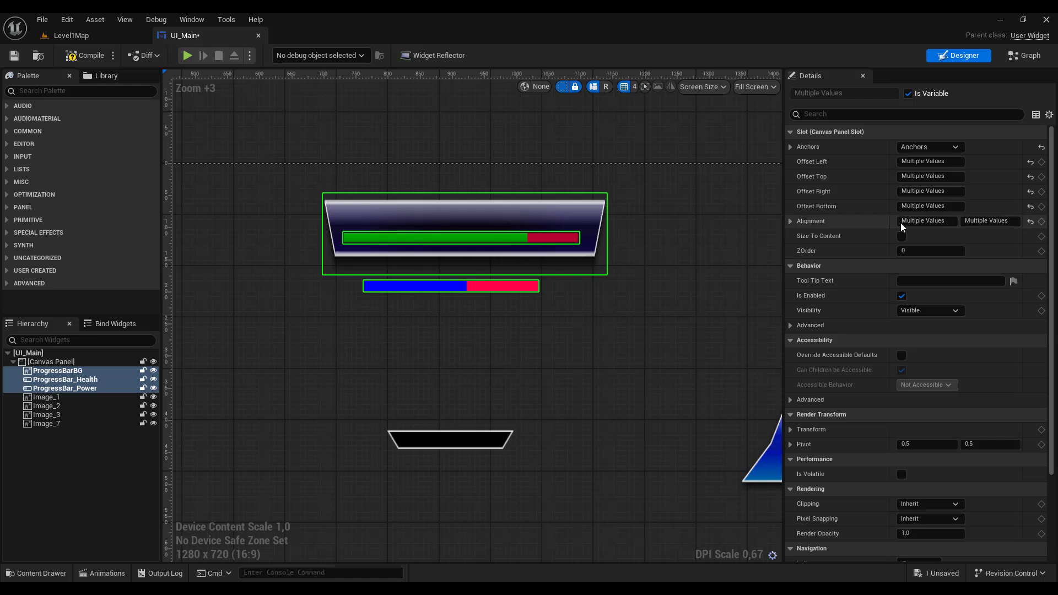
Reset ProgressBarBG's Position X and Position Y to their default of 0
left_click(510, 217)
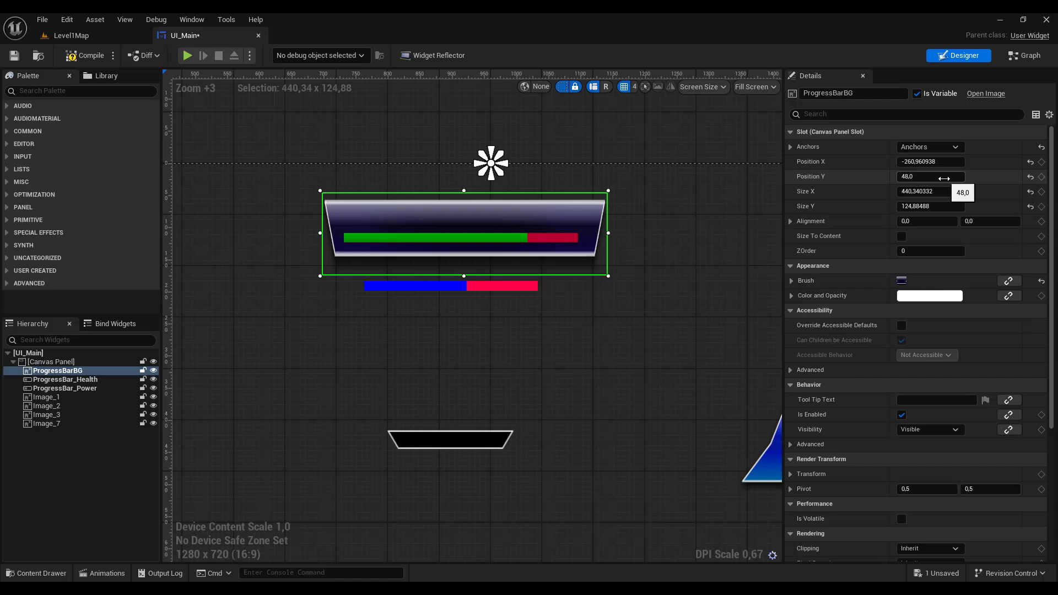
left_click(1030, 177)
left_click(1030, 162)
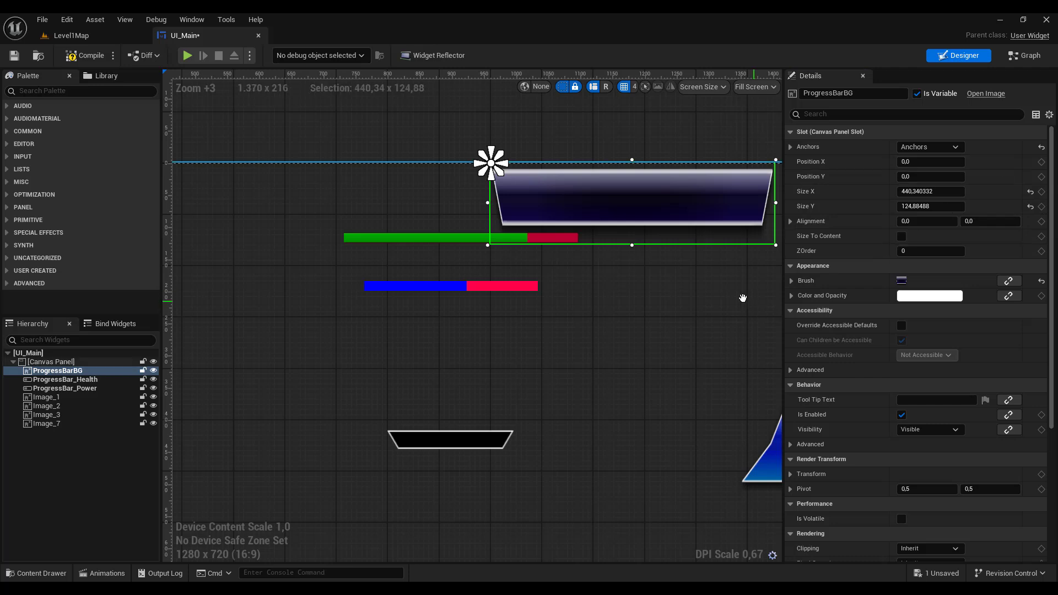
scroll(698, 296, "down", 6)
right_click_drag(696, 299, 592, 278)
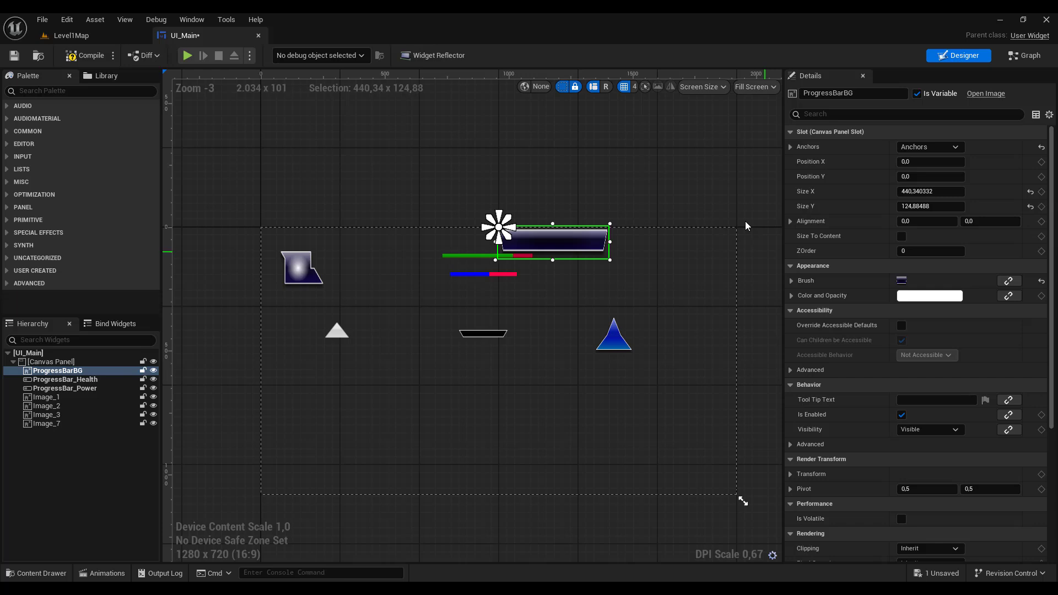
Set ProgressBarBG's alignment to 0.5 on both axes and lower it to a Position Y of about 92
left_click(915, 221)
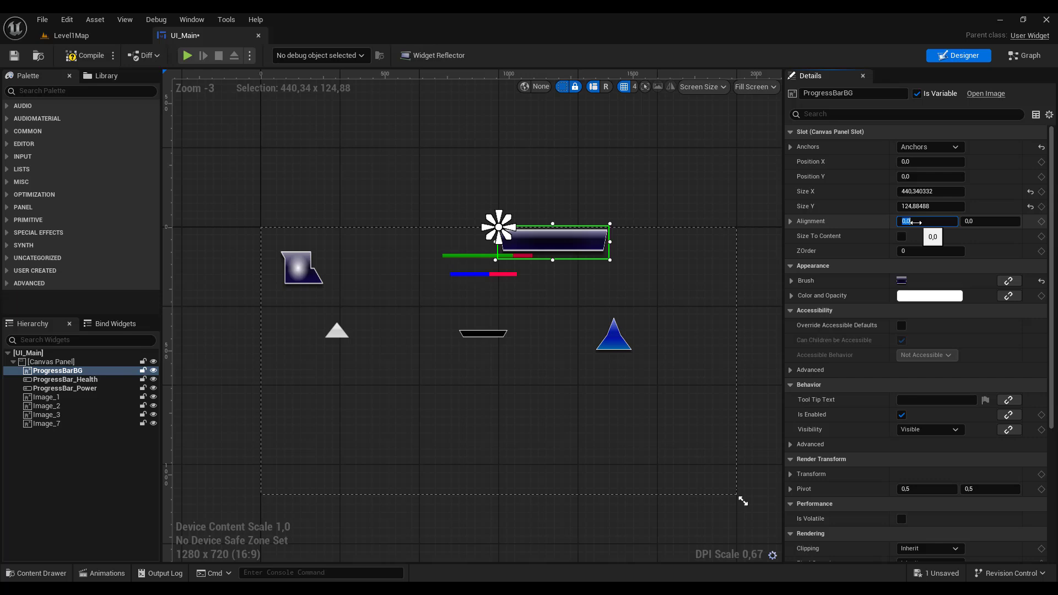
type(".5")
key("Tab")
type(".5")
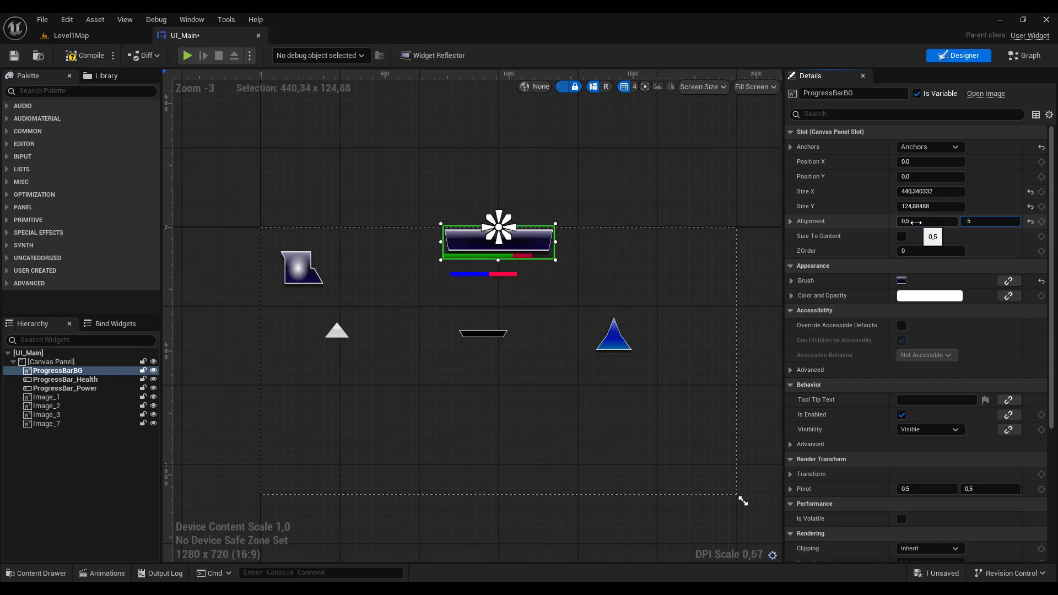
key("Return")
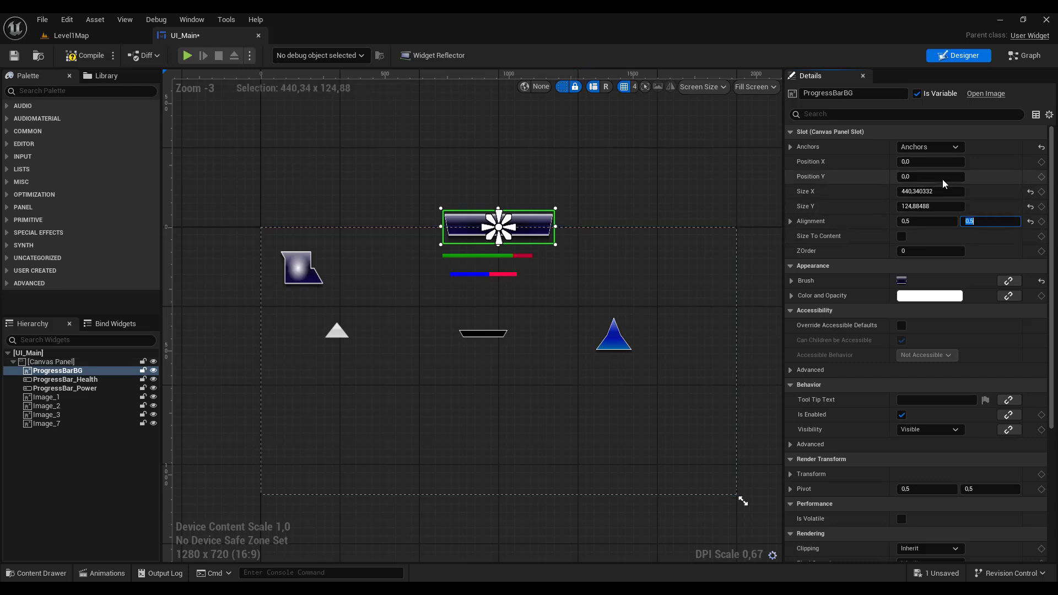
mouse_move(942, 179)
left_mouse_down()
mouse_move(924, 179)
mouse_move(960, 179)
left_mouse_up()
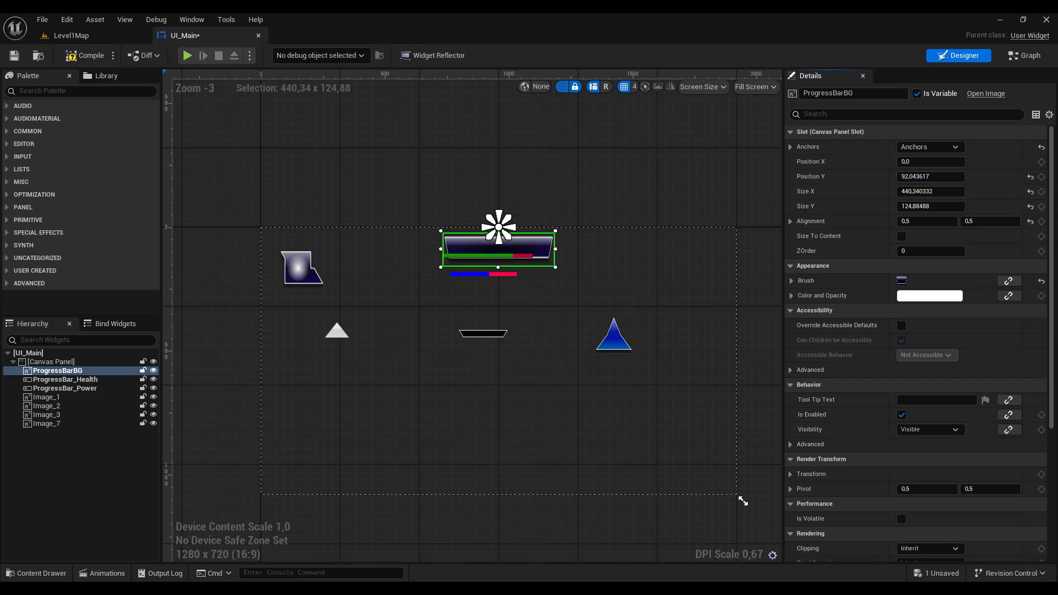
Widen ProgressBarBG to about 560 and recentre it at Position X 0 with Position Y about 112
left_click(498, 256)
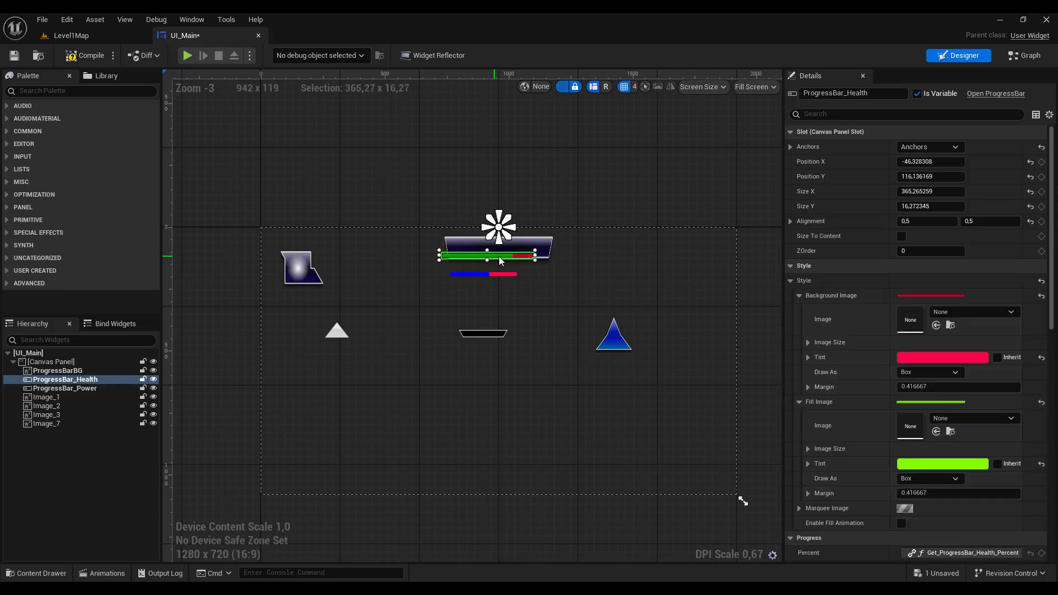
left_click(548, 255)
left_click_drag(556, 249, 585, 249)
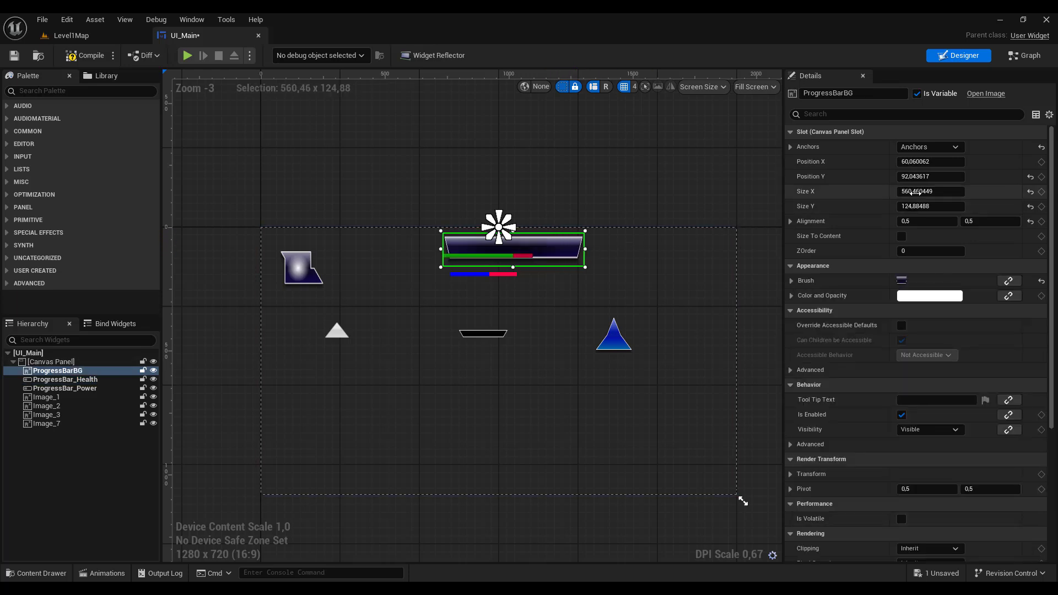
left_click(1030, 177)
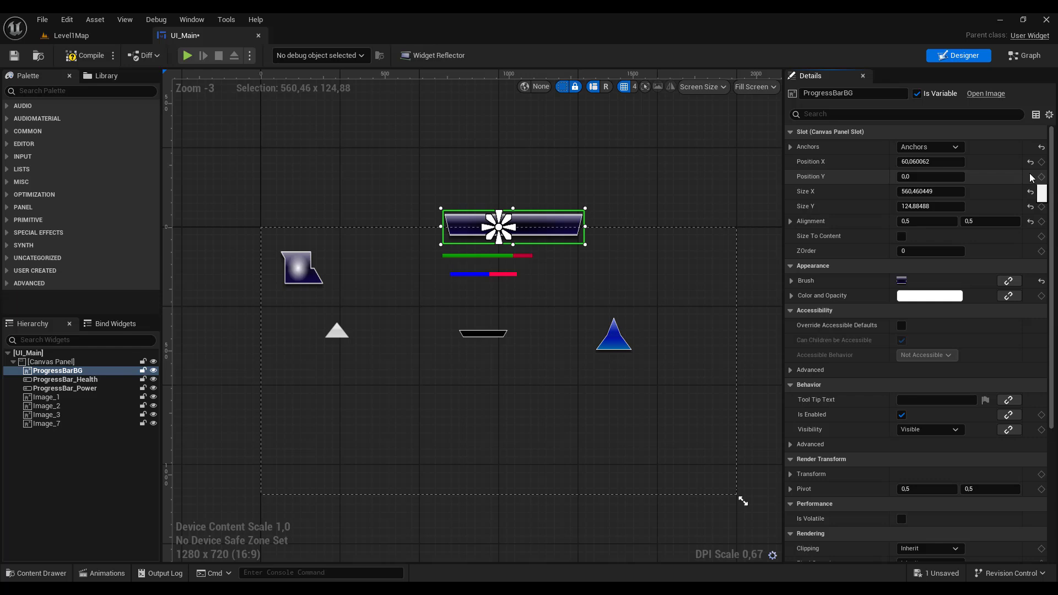
left_click(1030, 162)
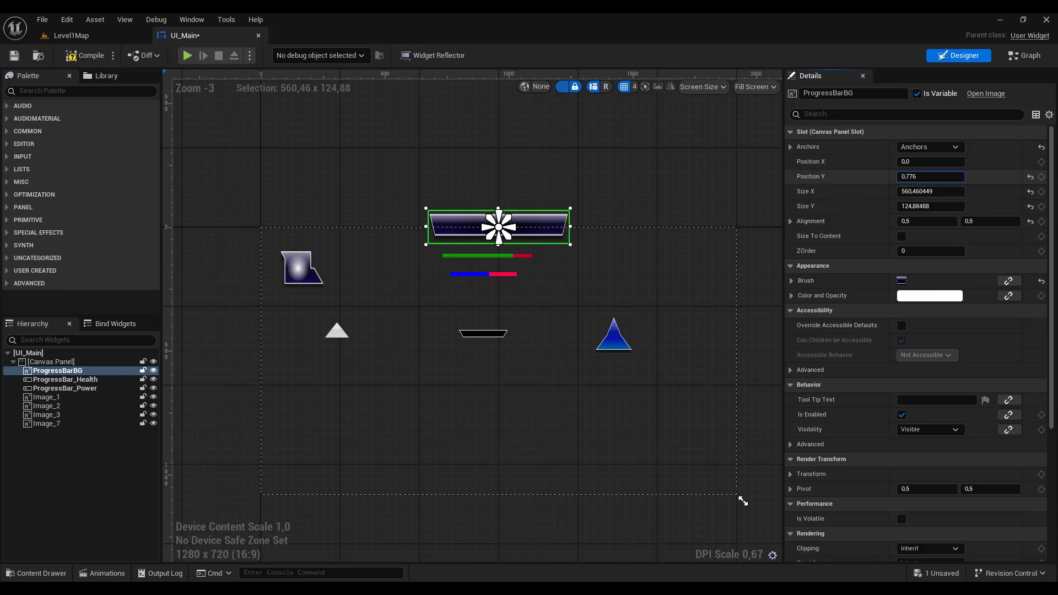
left_click_drag(930, 177, 990, 177)
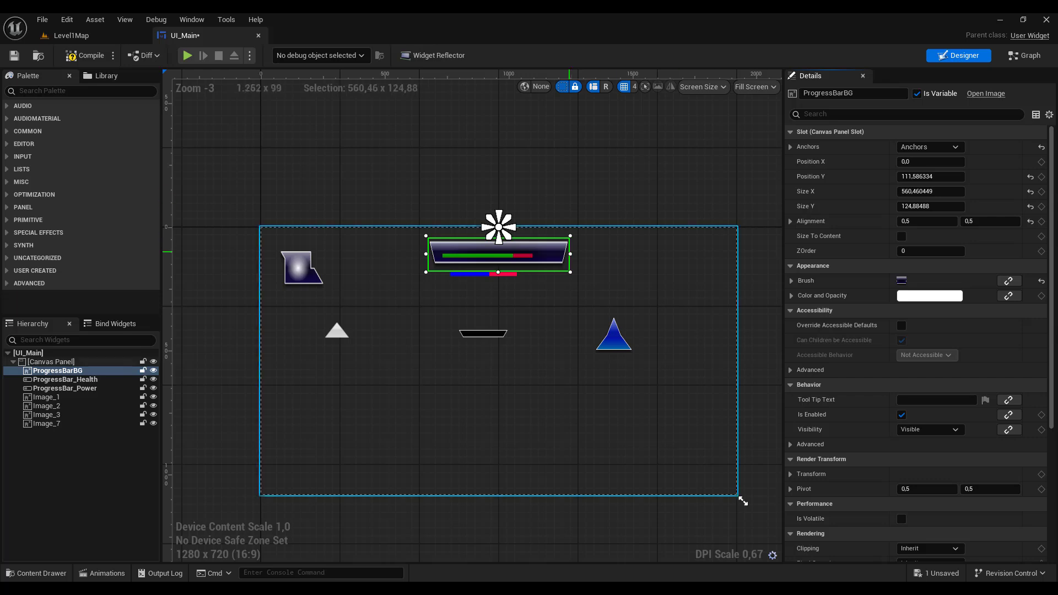
left_click_drag(500, 258, 499, 258)
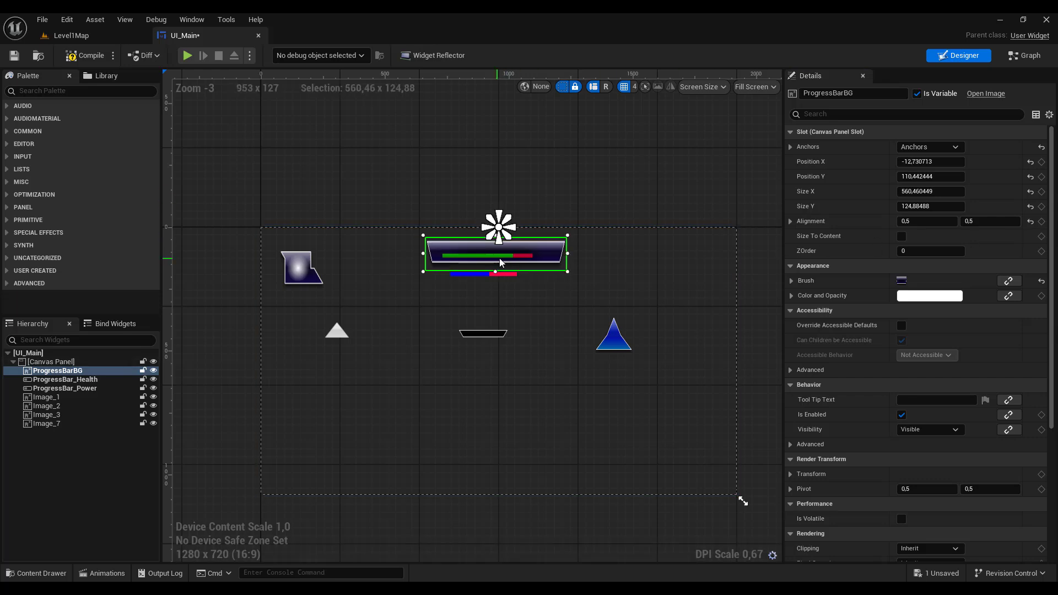
key("ctrl+z")
Widen ProgressBar_Health to about 456 and centre it in the frame at Position X 0 and Position Y about 115
left_click(497, 257)
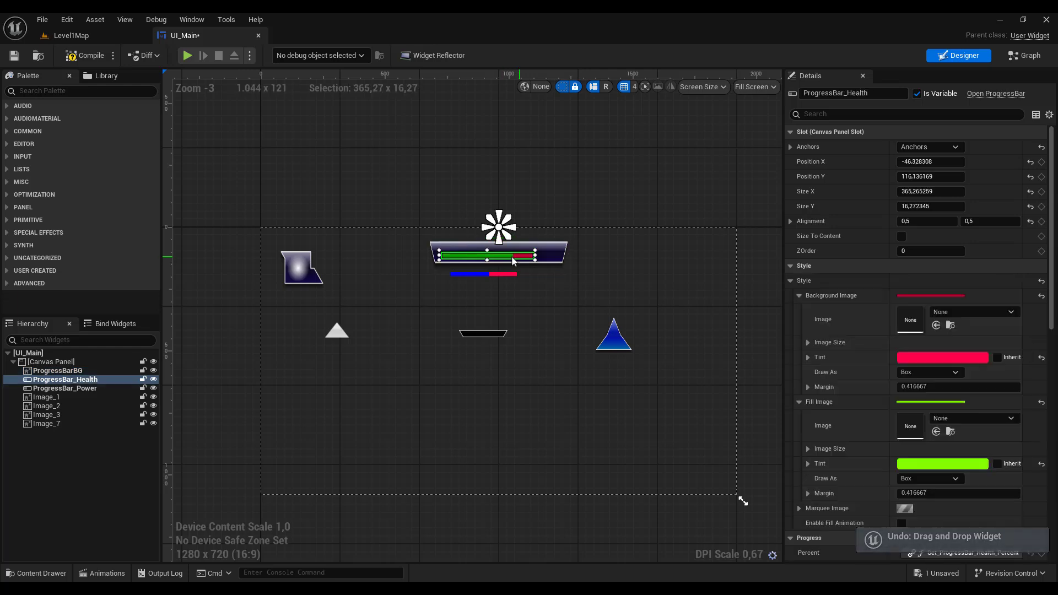
left_click_drag(534, 256, 559, 253)
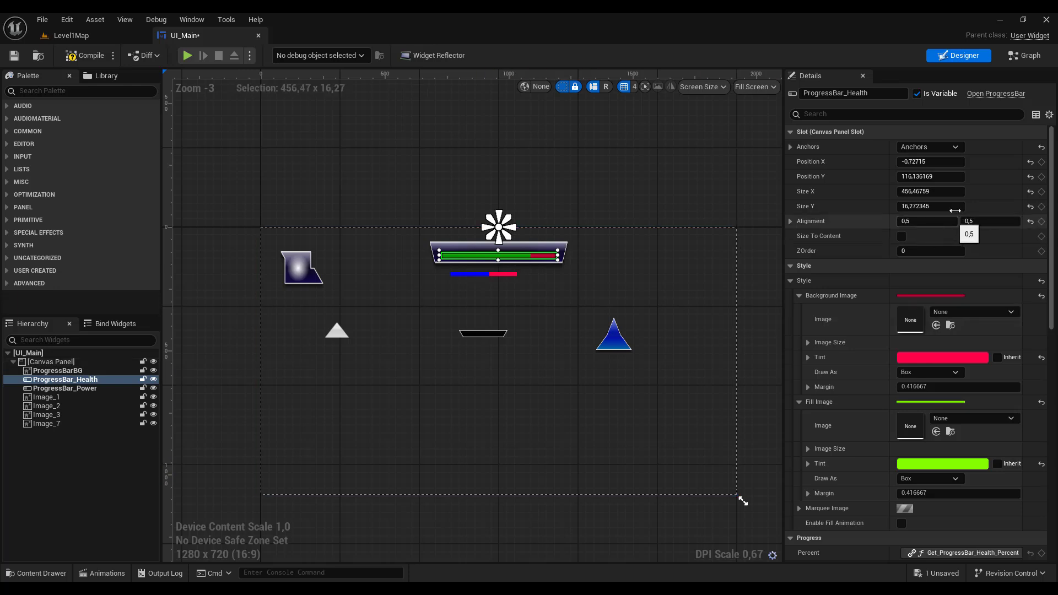
left_click(1030, 177)
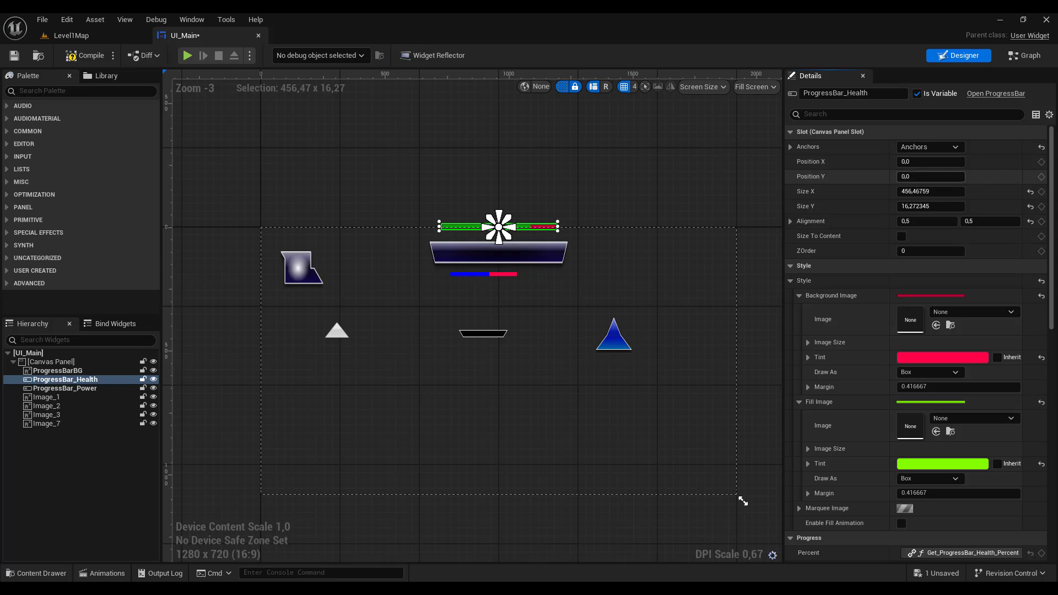
mouse_move(930, 176)
left_mouse_down()
mouse_move(998, 177)
mouse_move(986, 177)
left_mouse_up()
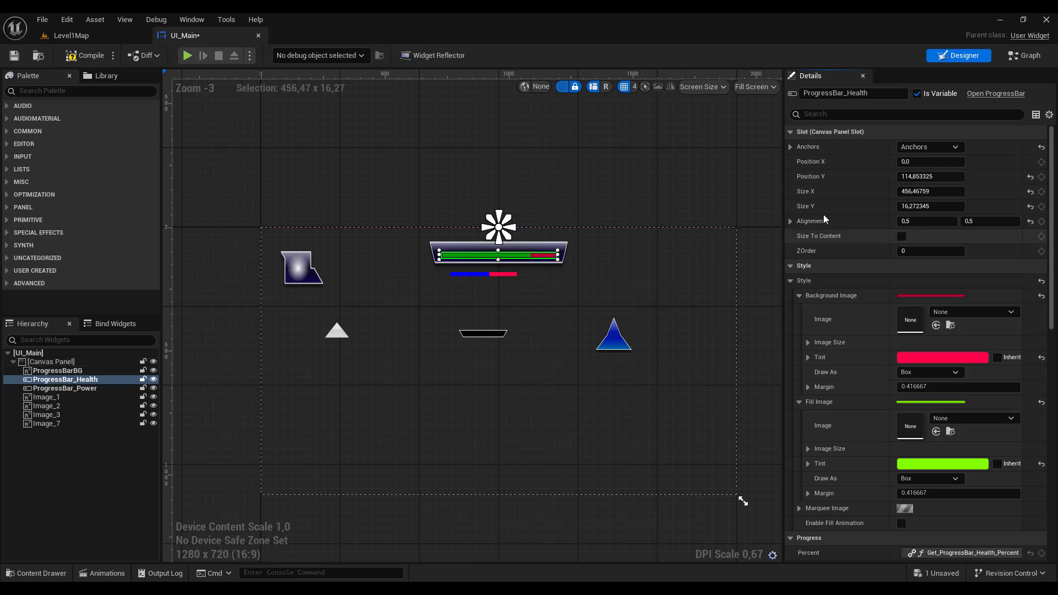
Copy ProgressBar_Health's Size X of 456,46759 to ProgressBar_Power
left_click(917, 191)
key("ctrl+c")
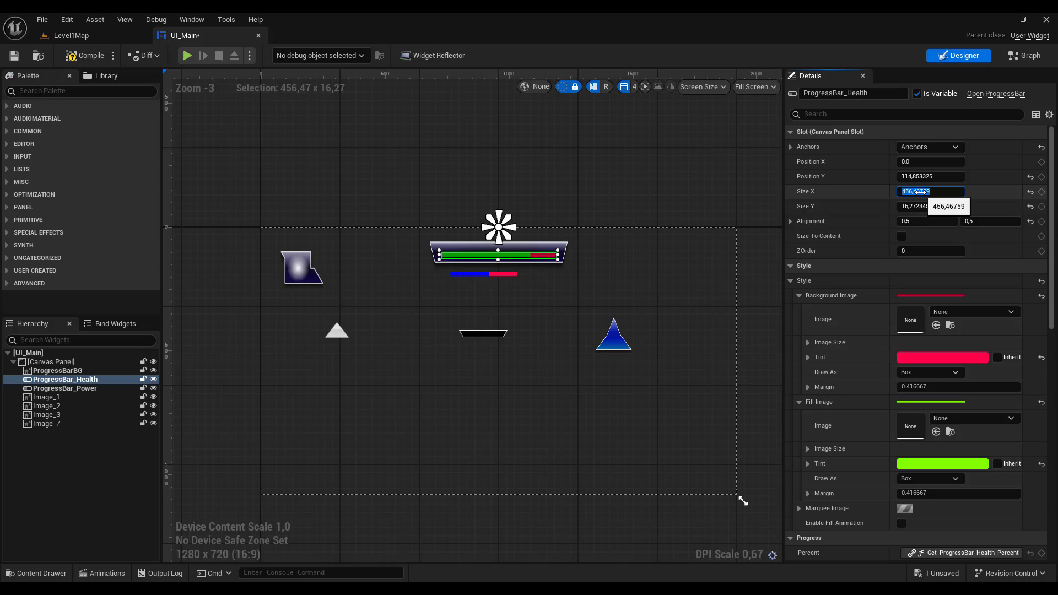
left_click(510, 274)
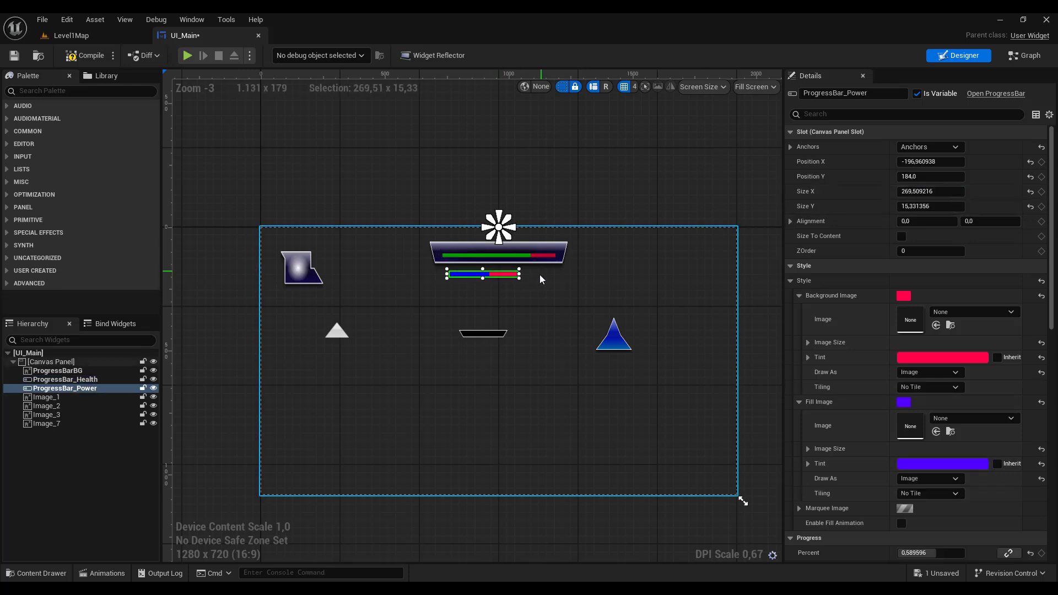
left_click(930, 191)
key("ctrl+v")
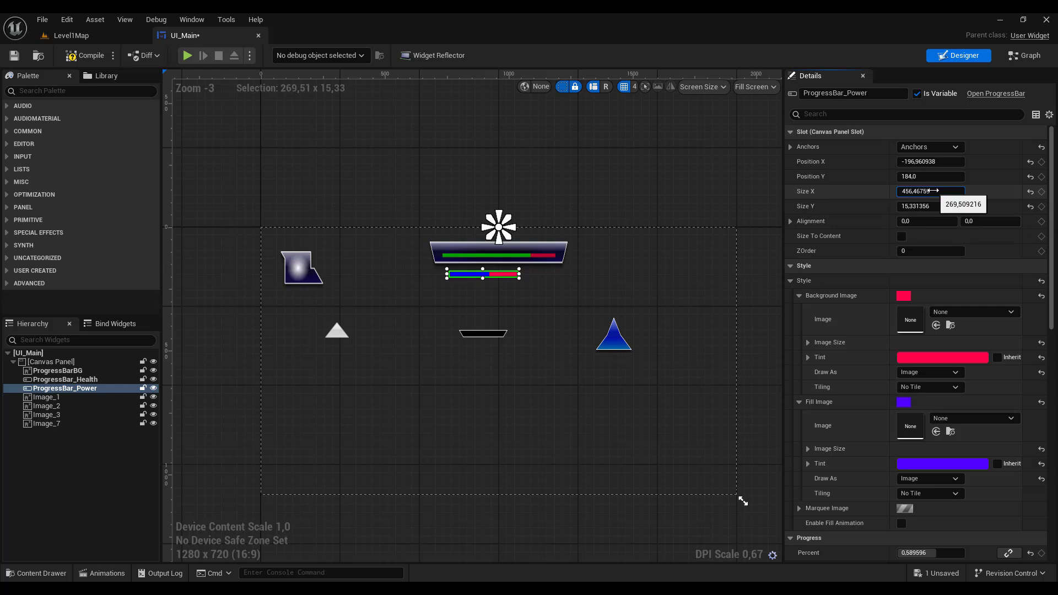
left_click(981, 197)
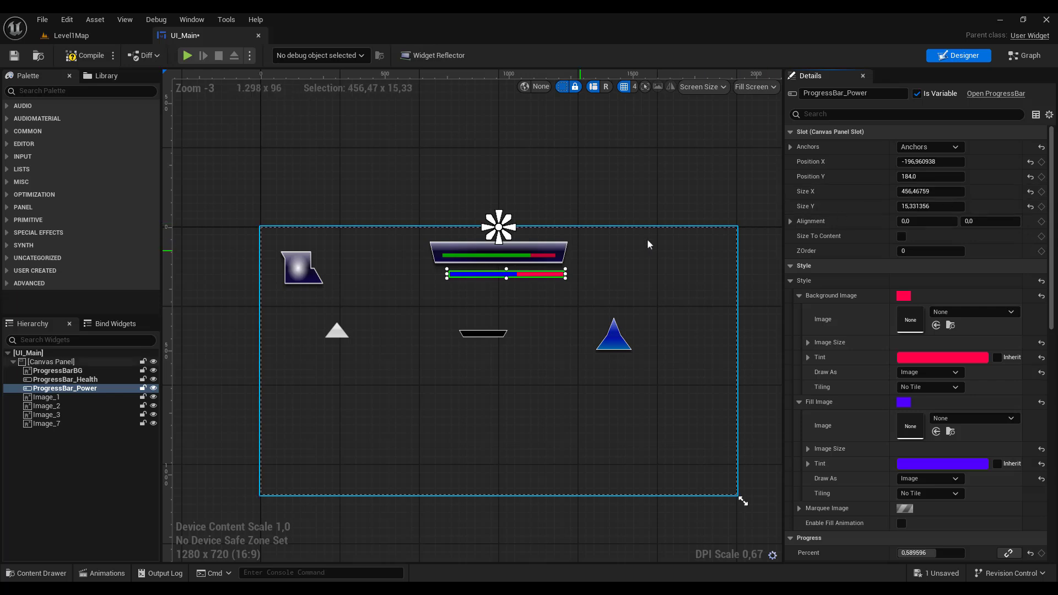
Copy ProgressBar_Health's Size Y of 16,272345 to ProgressBar_Power, leaving the power bar selected
left_click(554, 256)
left_click(930, 206)
key("ctrl+c")
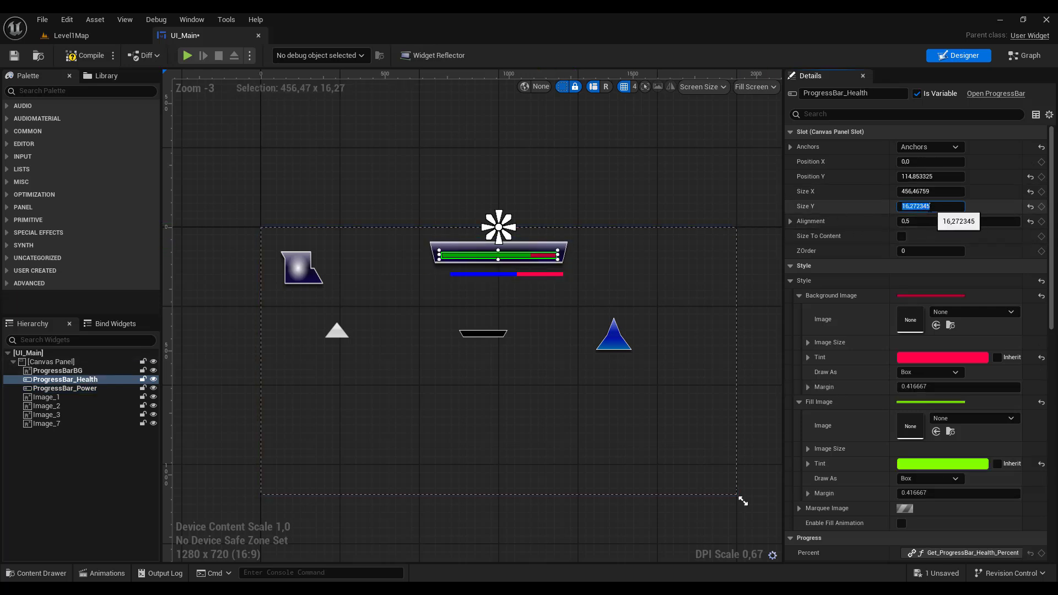
left_click(532, 274)
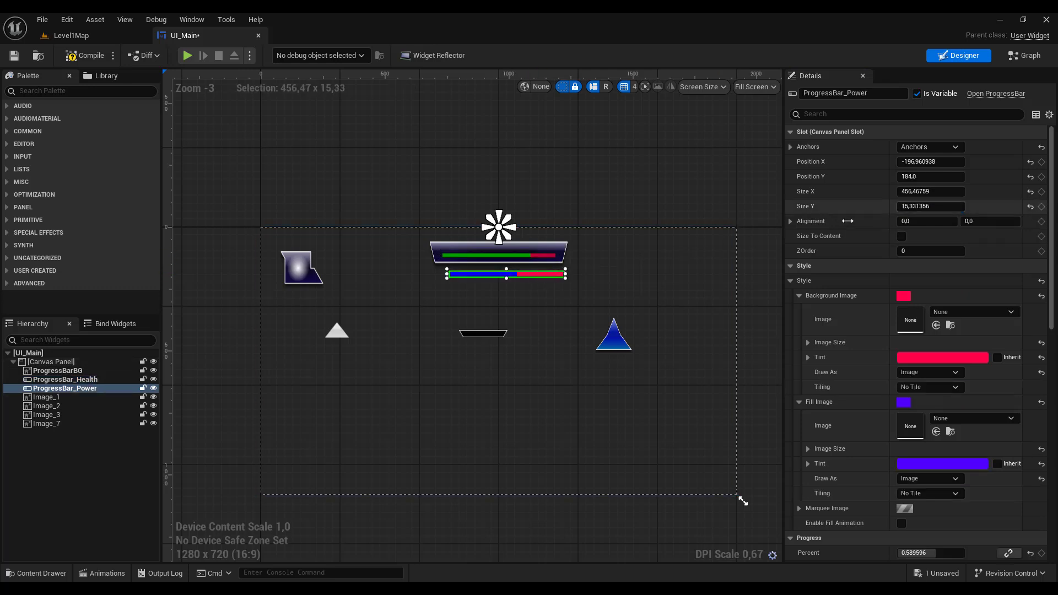
left_click(916, 208)
key("ctrl+v")
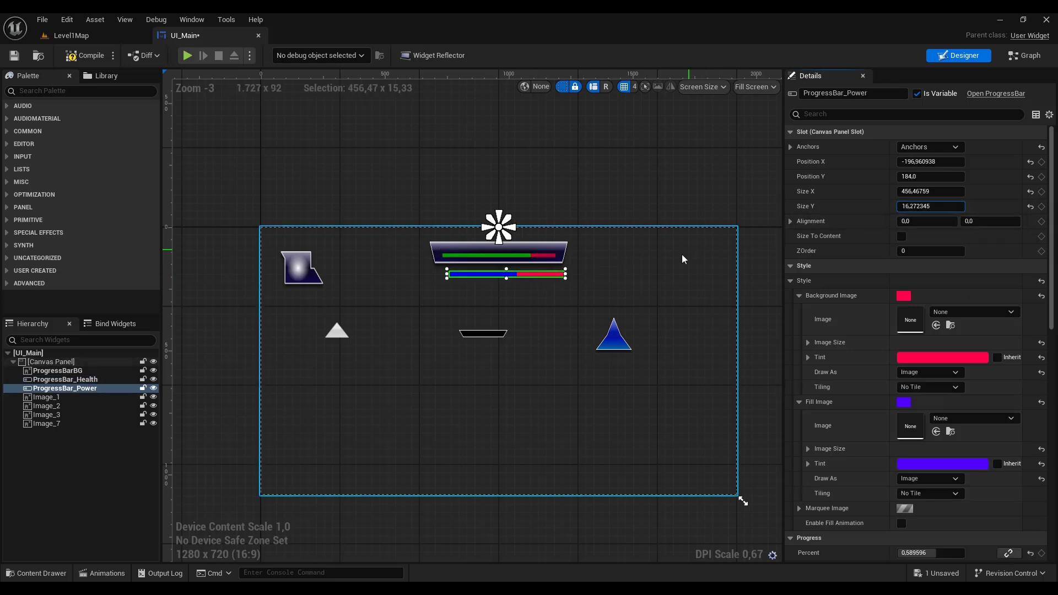
left_click(668, 261)
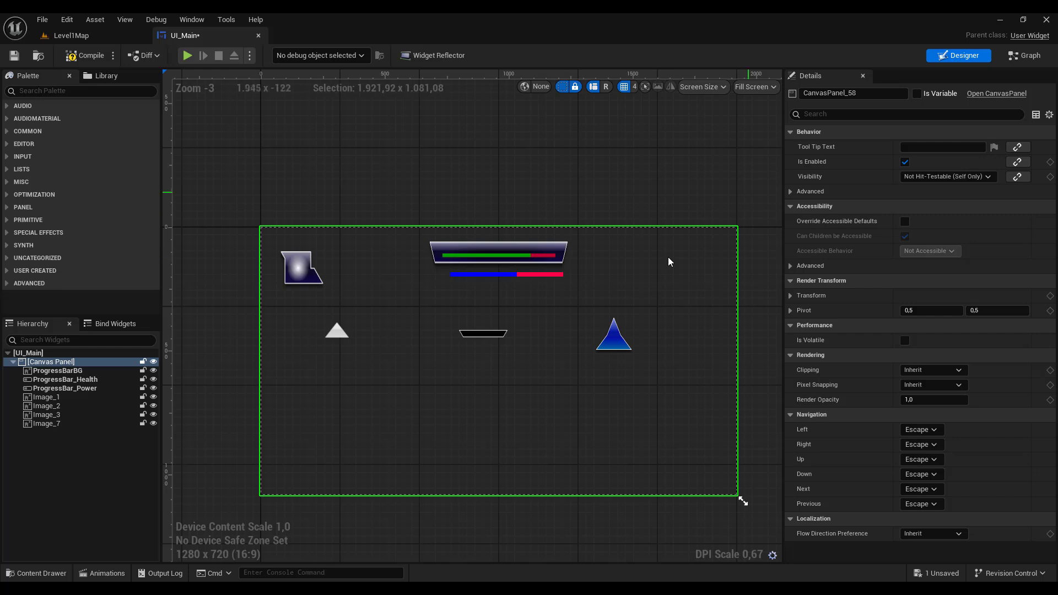
left_click(538, 274)
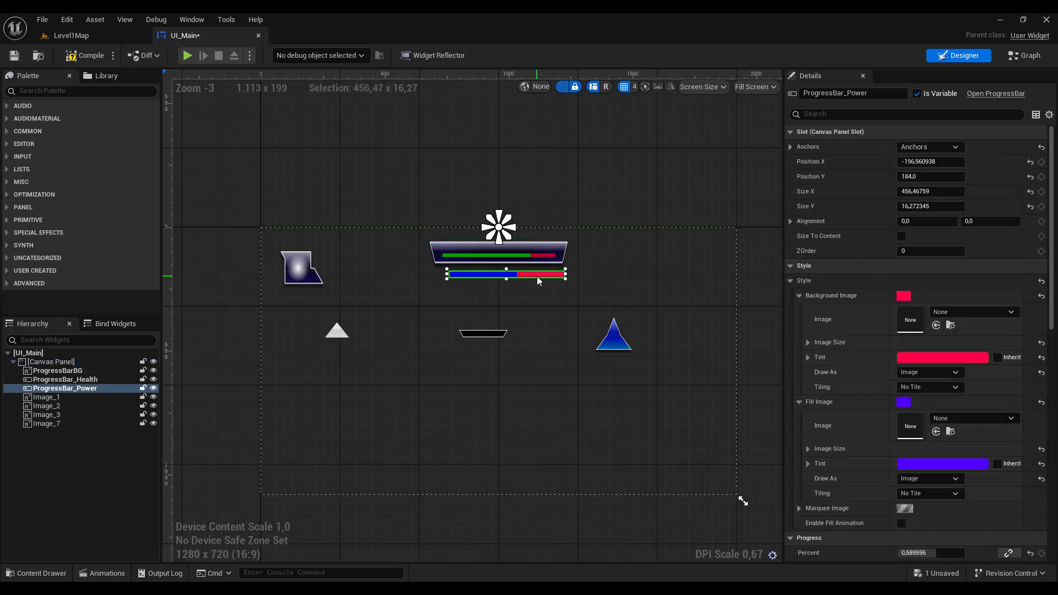
Reset ProgressBar_Power's Position X and Position Y to 0
left_click(503, 255)
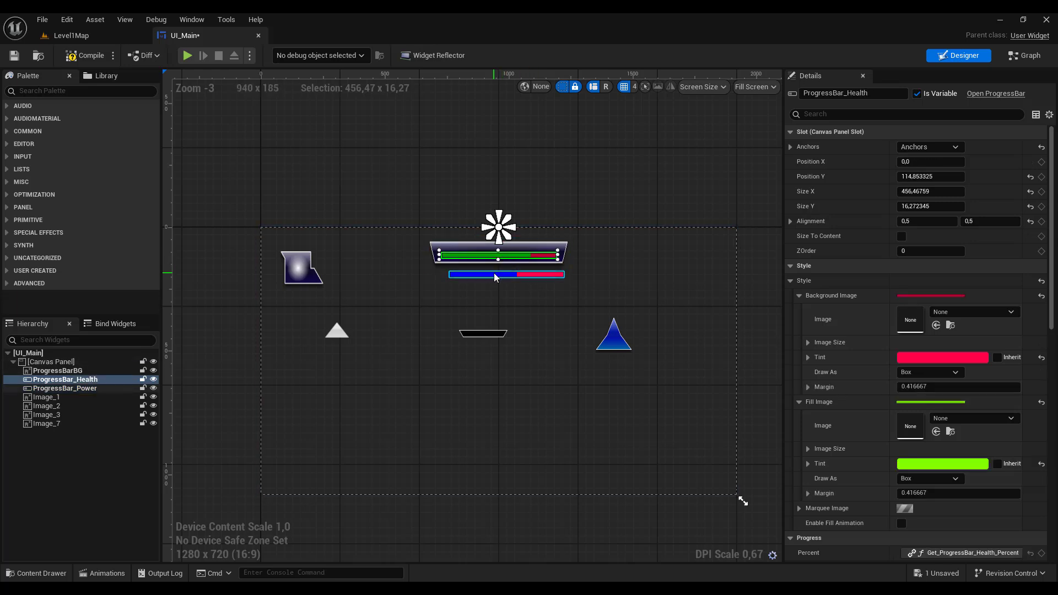
left_click(493, 273)
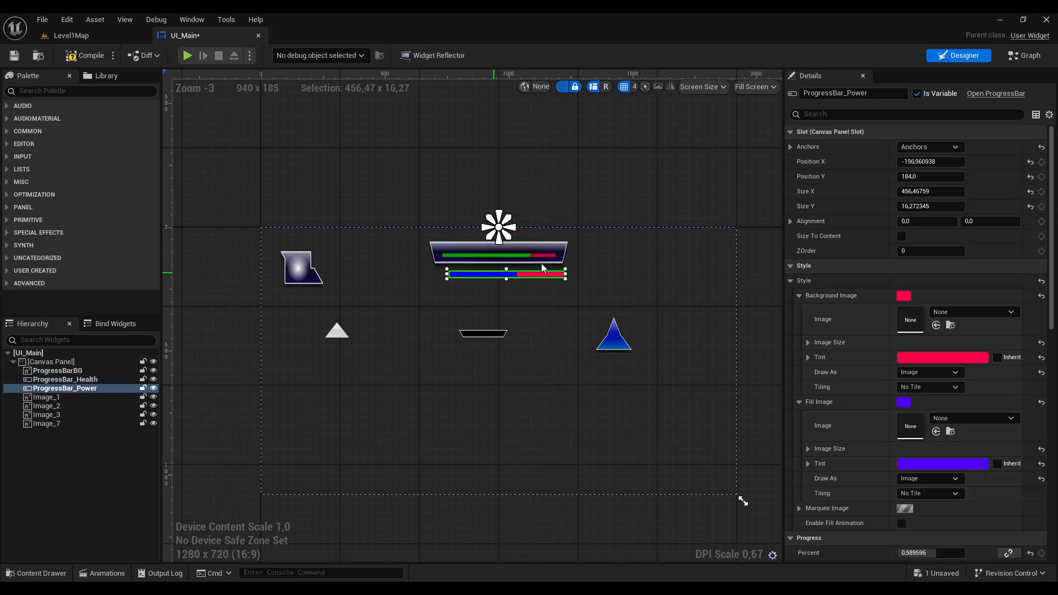
left_click(1030, 162)
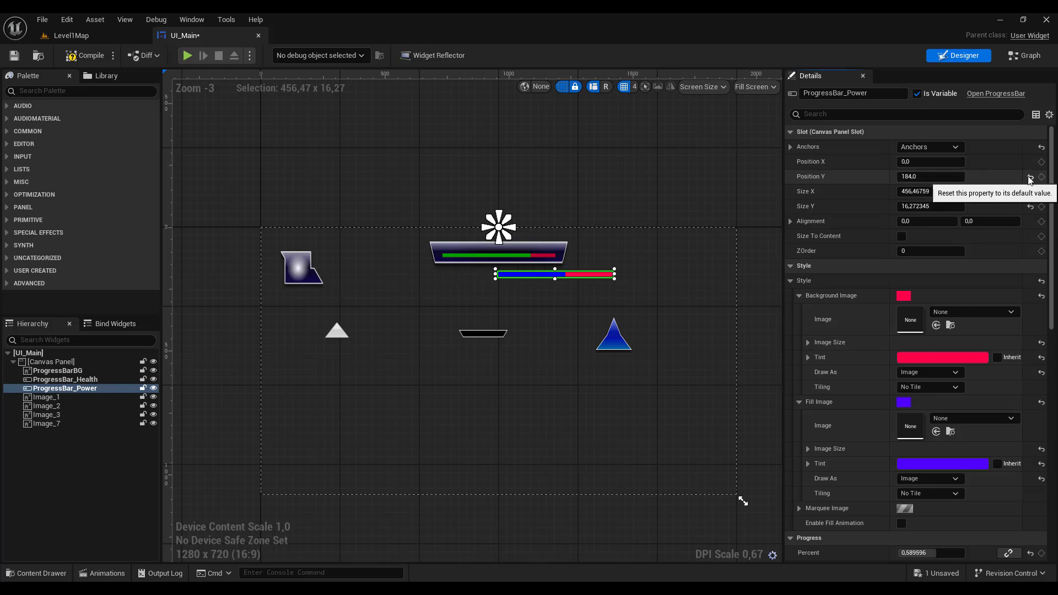
left_click(1029, 177)
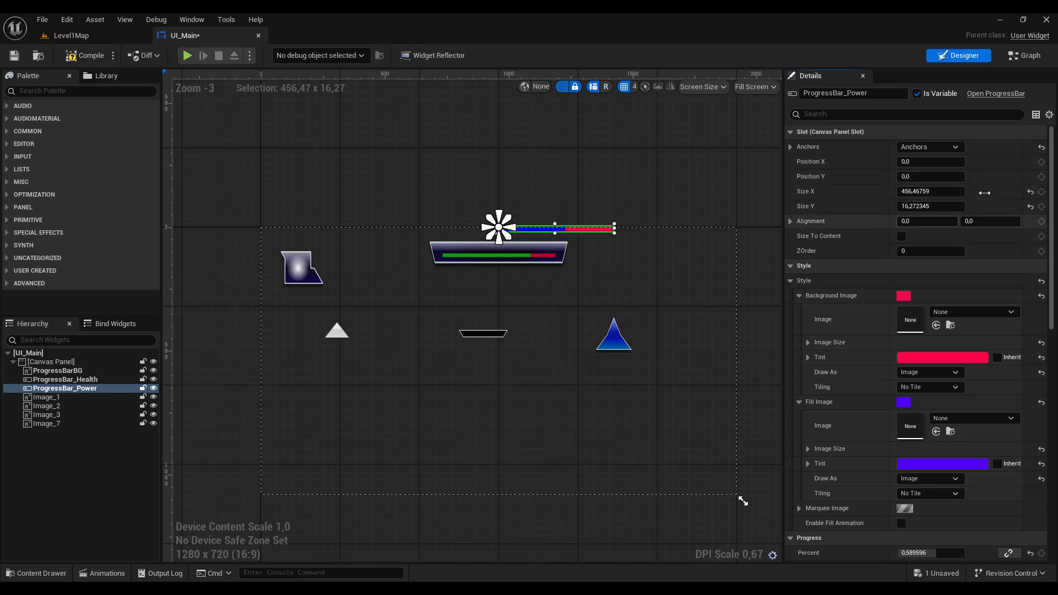
Set ProgressBar_Power's Alignment to 0.5 on both axes
left_click(921, 221)
type(".5")
key("Tab")
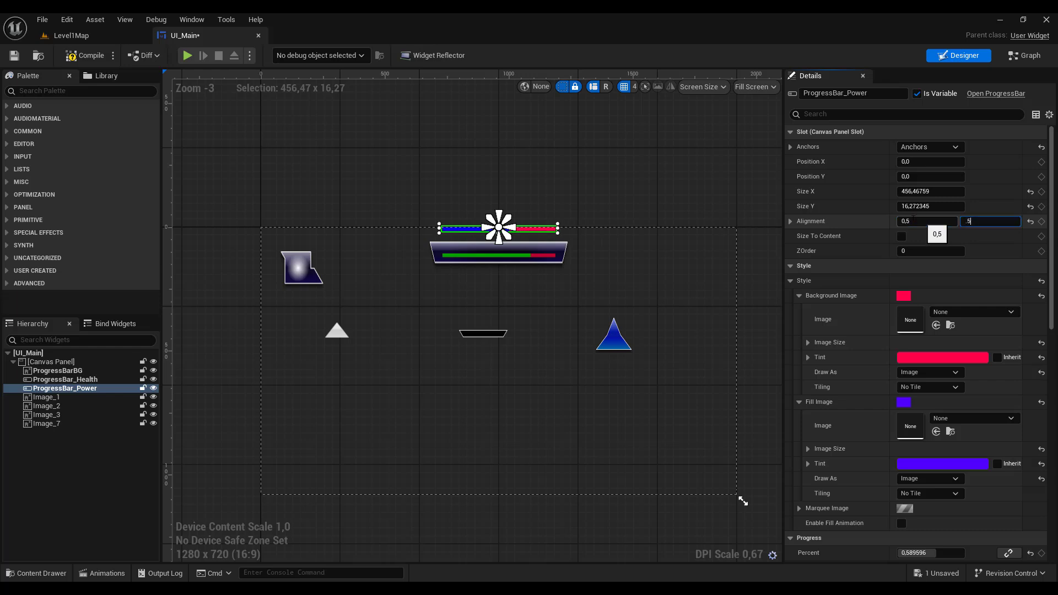
type(".5")
key("Return")
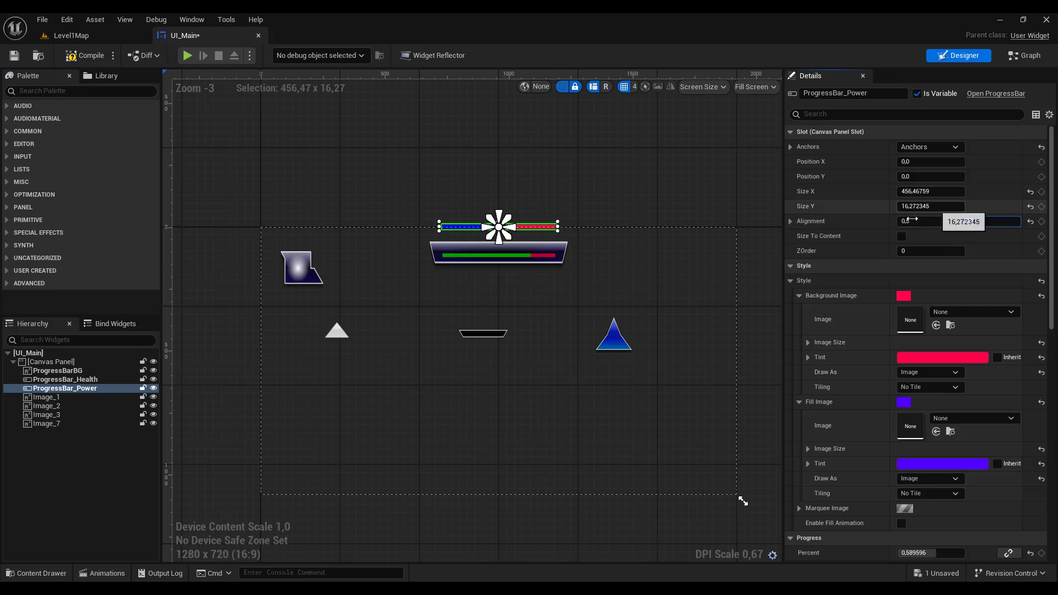
Move ProgressBar_Power down into the background frame at Position Y about 83
left_click(930, 176)
type("0,136")
left_click_drag(930, 176, 977, 177)
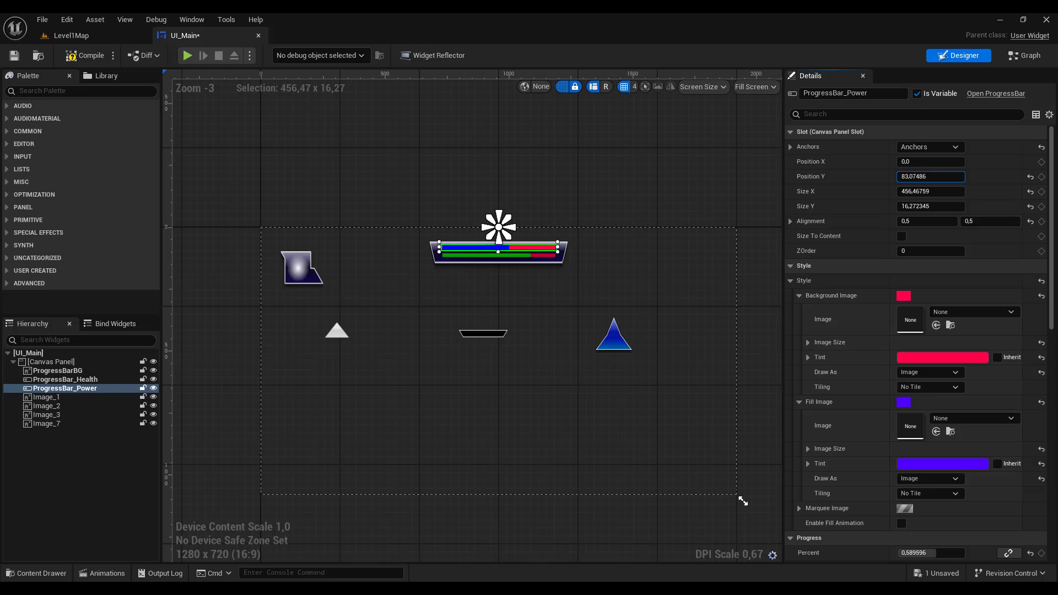
Extend ProgressBarBG's height to about 145 and lower ProgressBar_Health to Position Y about 128
left_click(504, 265)
left_click_drag(500, 271, 499, 277)
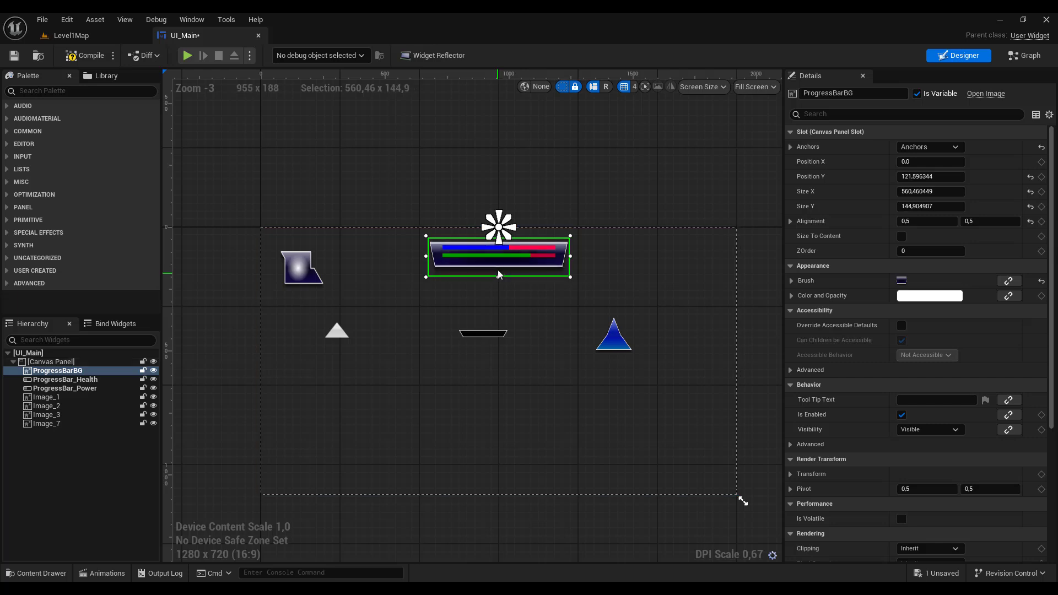
left_click(498, 259)
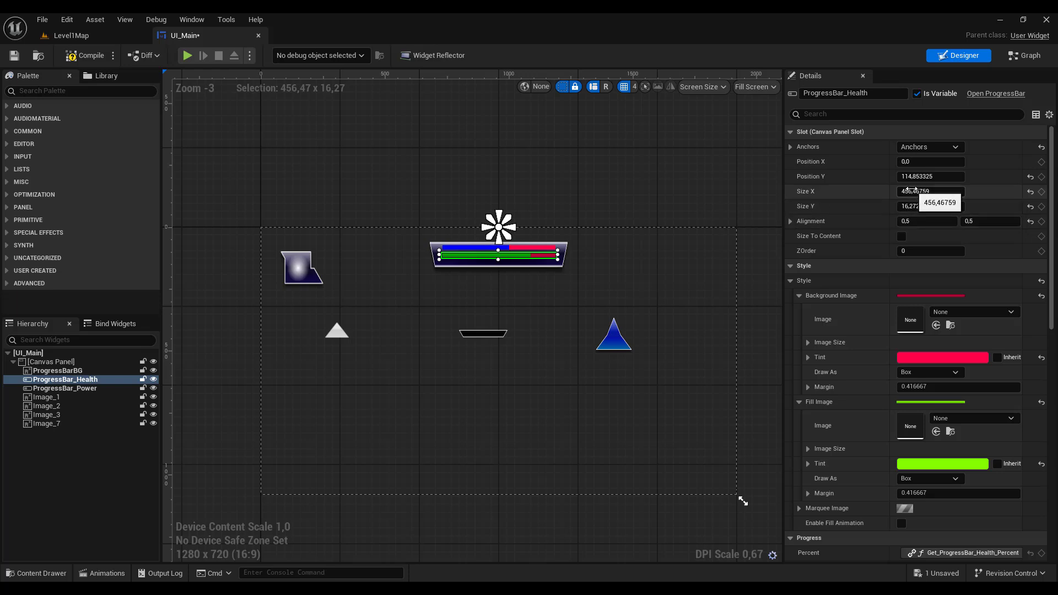
left_click_drag(915, 176, 934, 177)
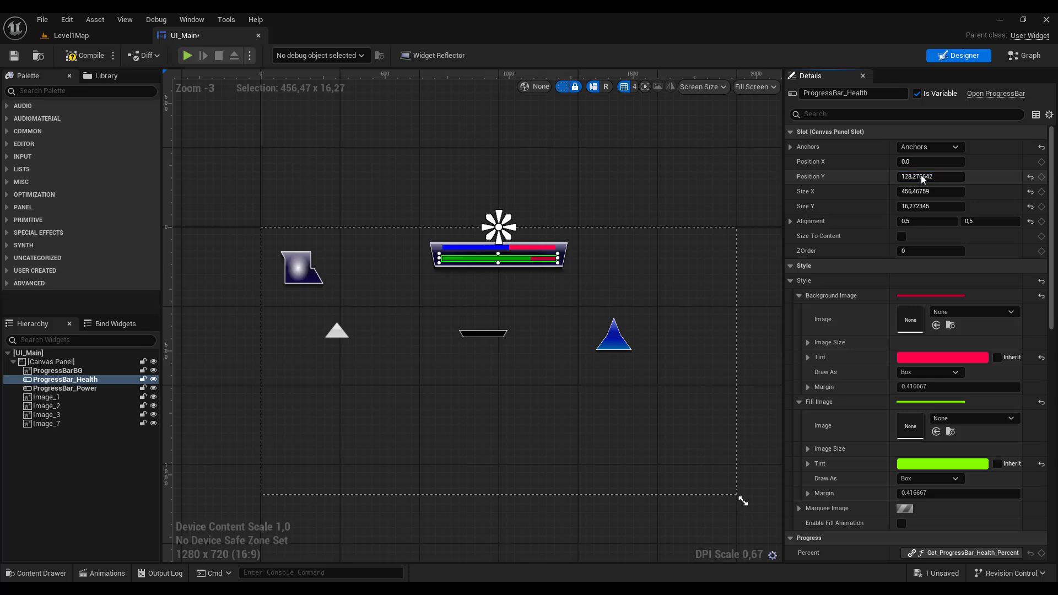
Lower ProgressBar_Power within the frame to Position Y about 93
left_click(540, 253)
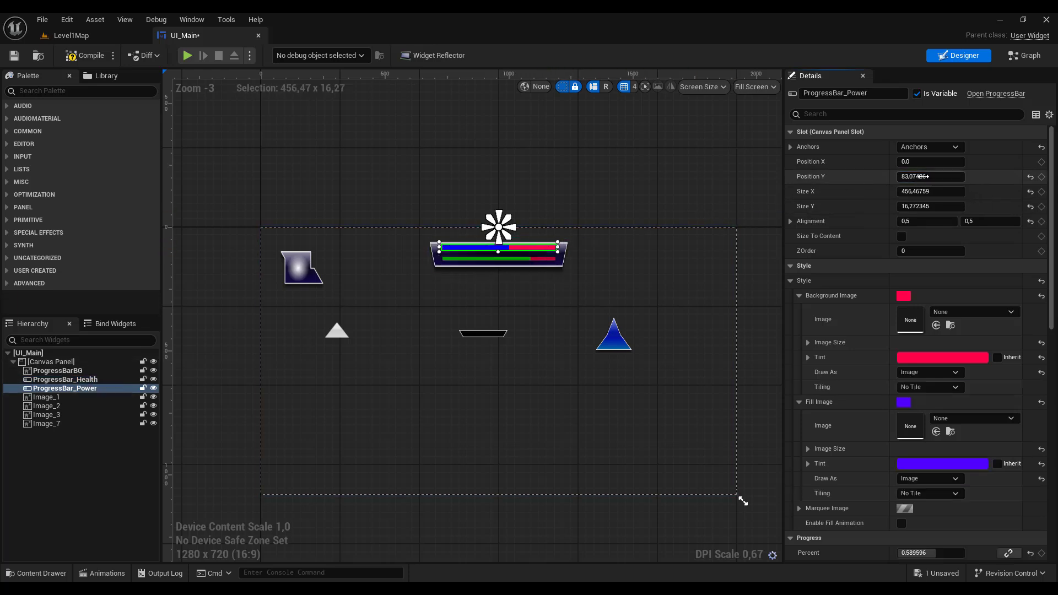
left_click_drag(926, 177, 937, 176)
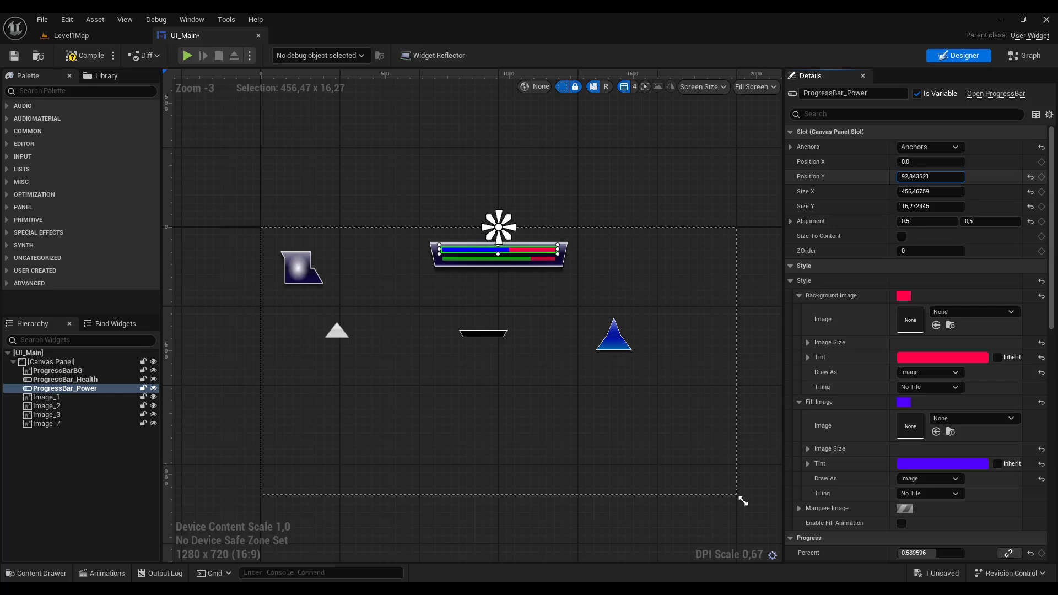
left_click(739, 257)
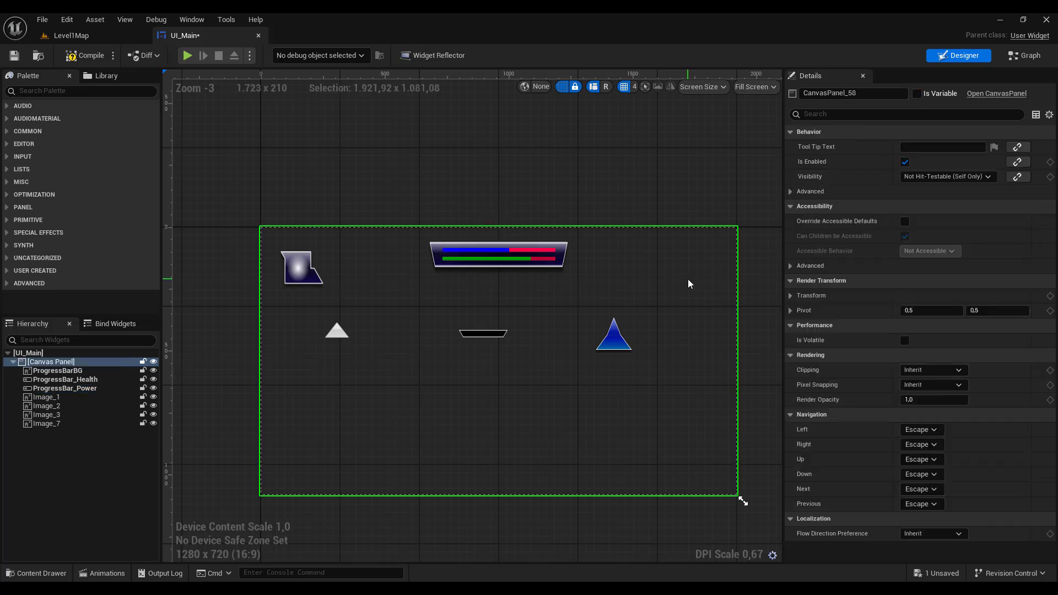
Compare the slot and style settings of ProgressBar_Health, ProgressBar_Power and ProgressBarBG
left_click(541, 263)
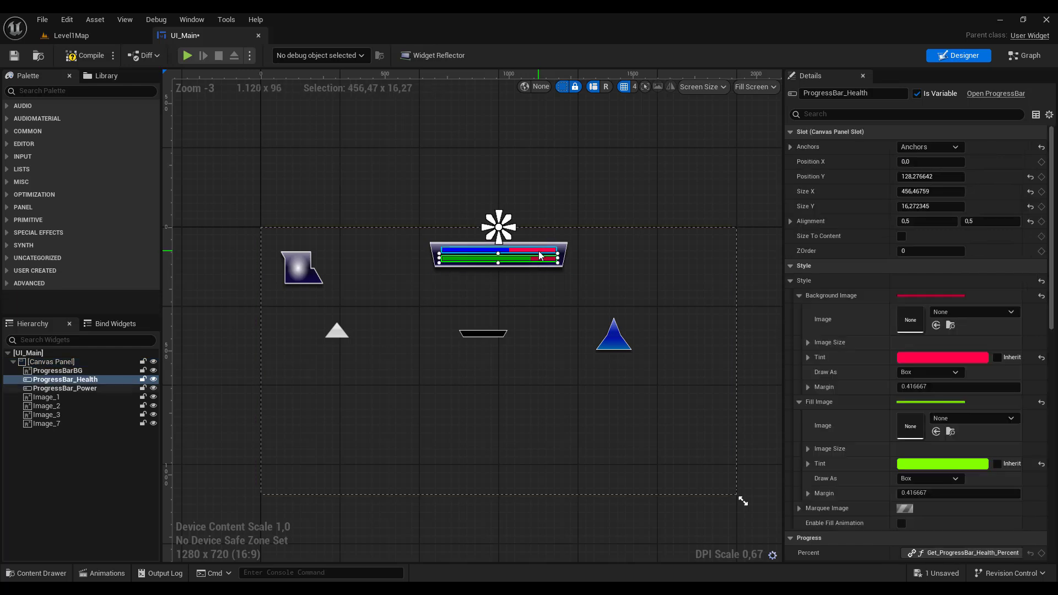
left_click(541, 258)
left_click(544, 266)
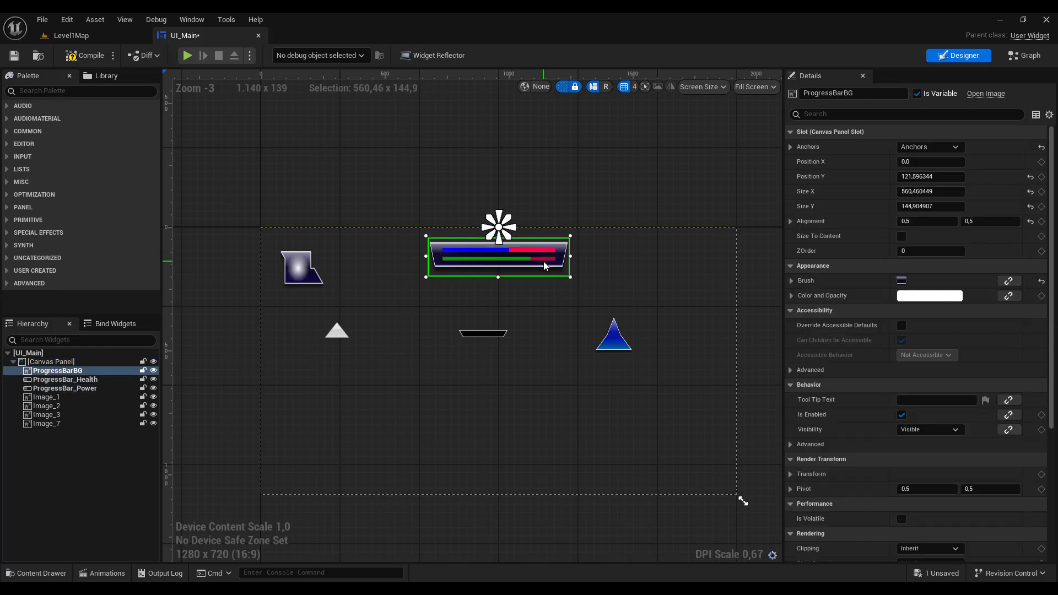
left_click(540, 255)
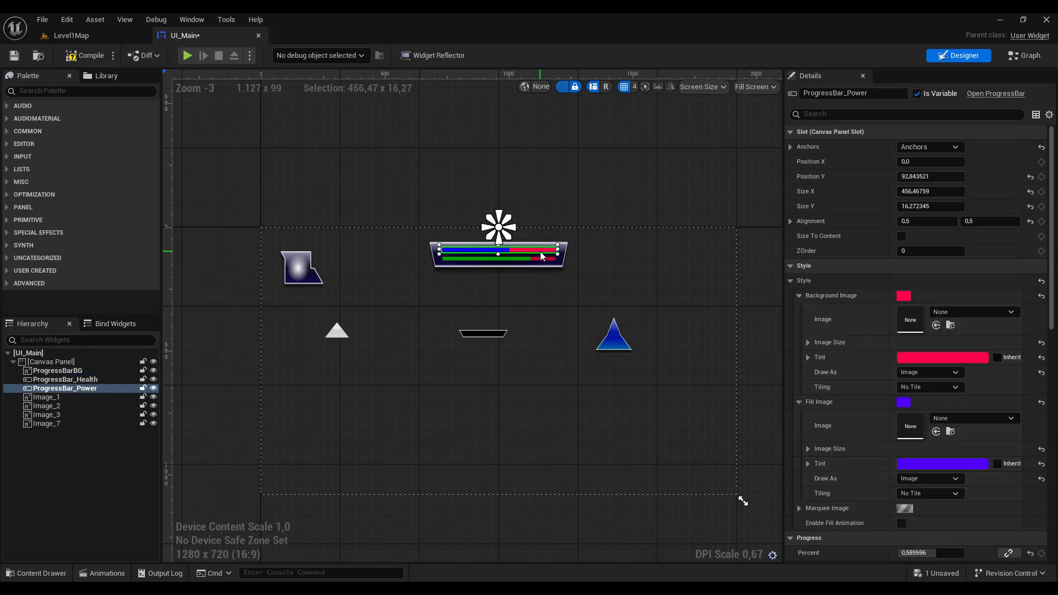
left_click(540, 263)
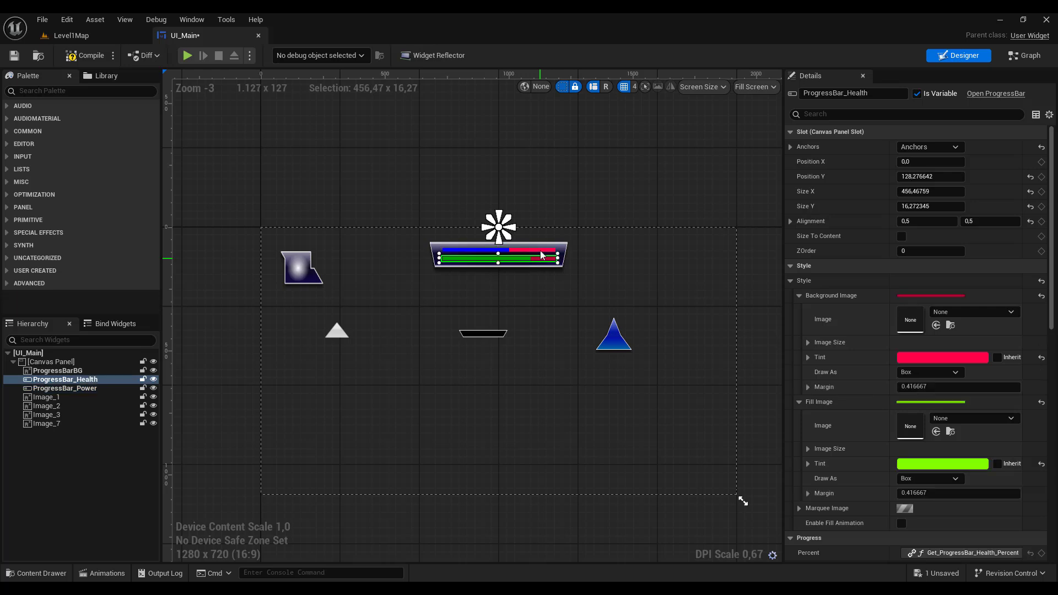
left_click(540, 255)
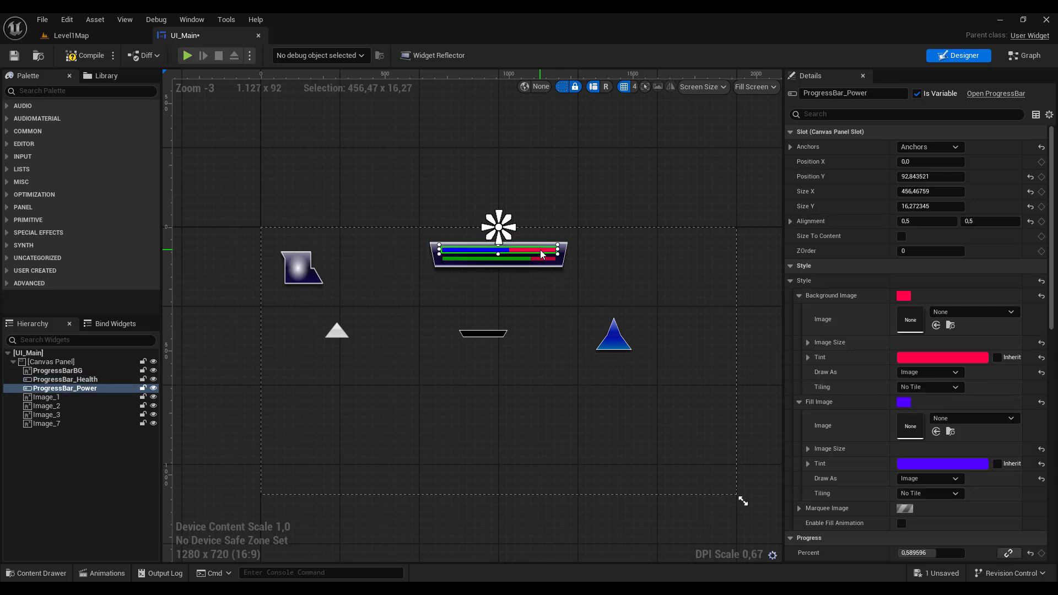
left_click(541, 257)
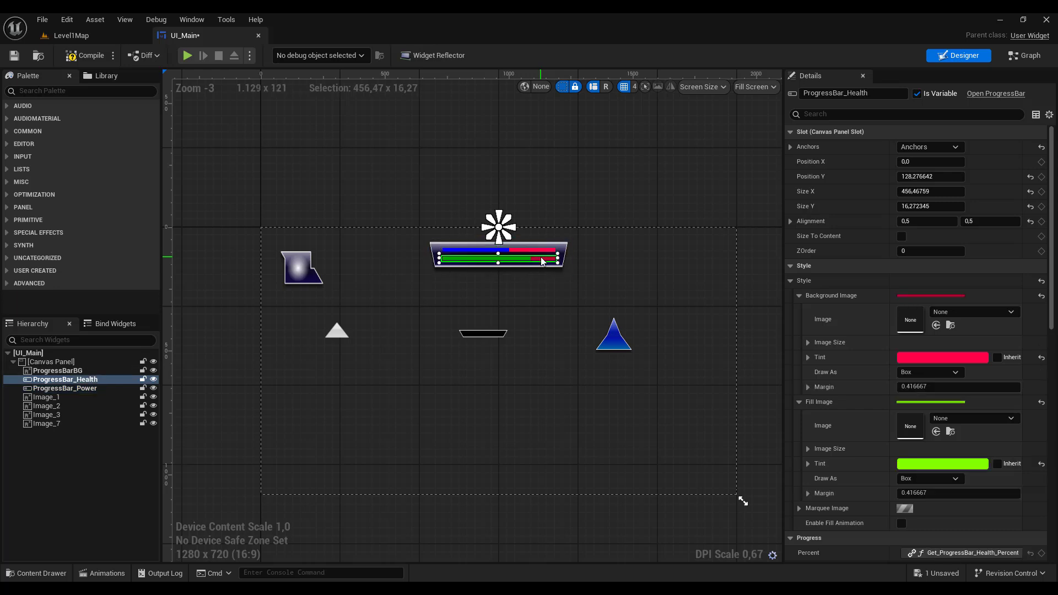
Set ProgressBar_Health's background image to draw as Image and compile the widget
left_click(906, 372)
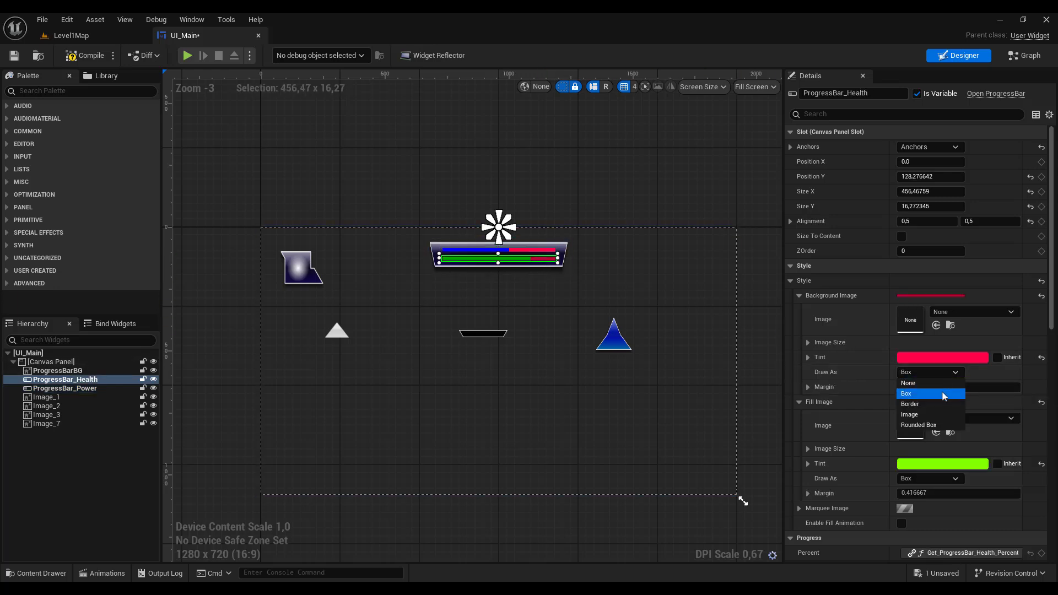
left_click(931, 412)
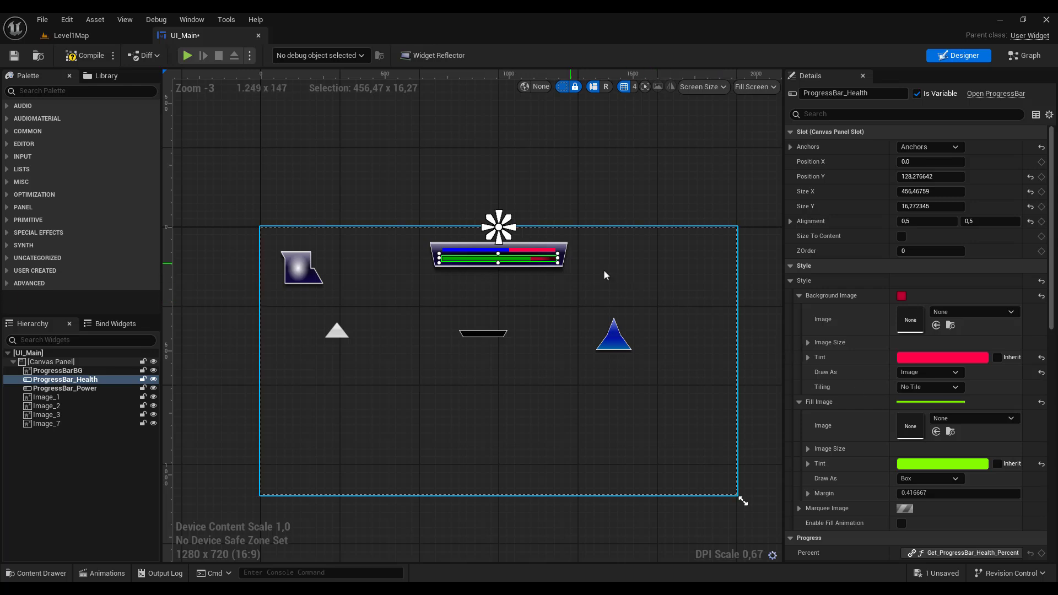
scroll(564, 253, "up", 2)
scroll(564, 253, "up", 2)
scroll(564, 253, "down", 2)
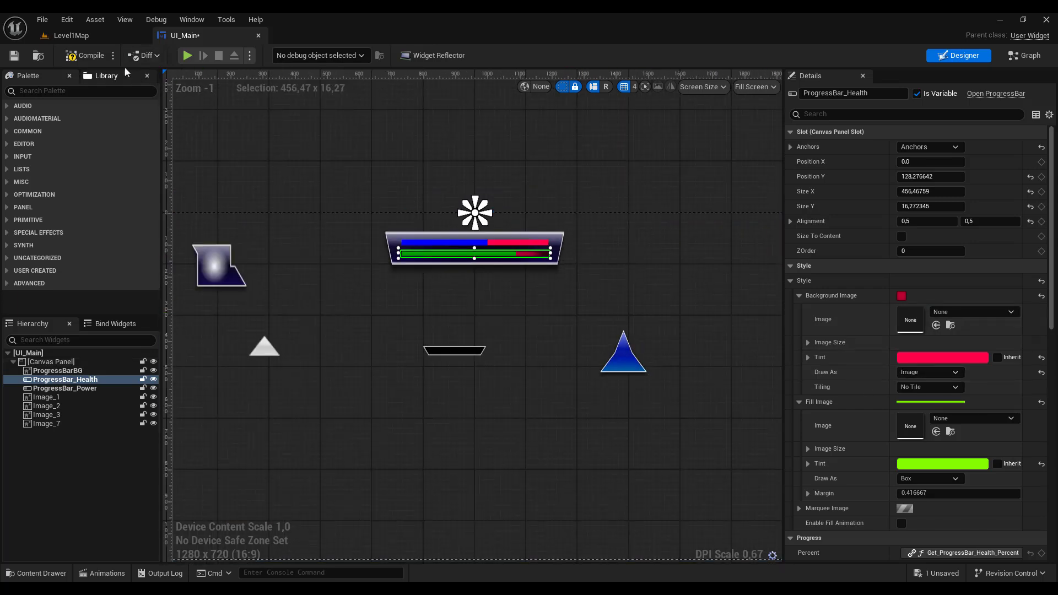
left_click(99, 56)
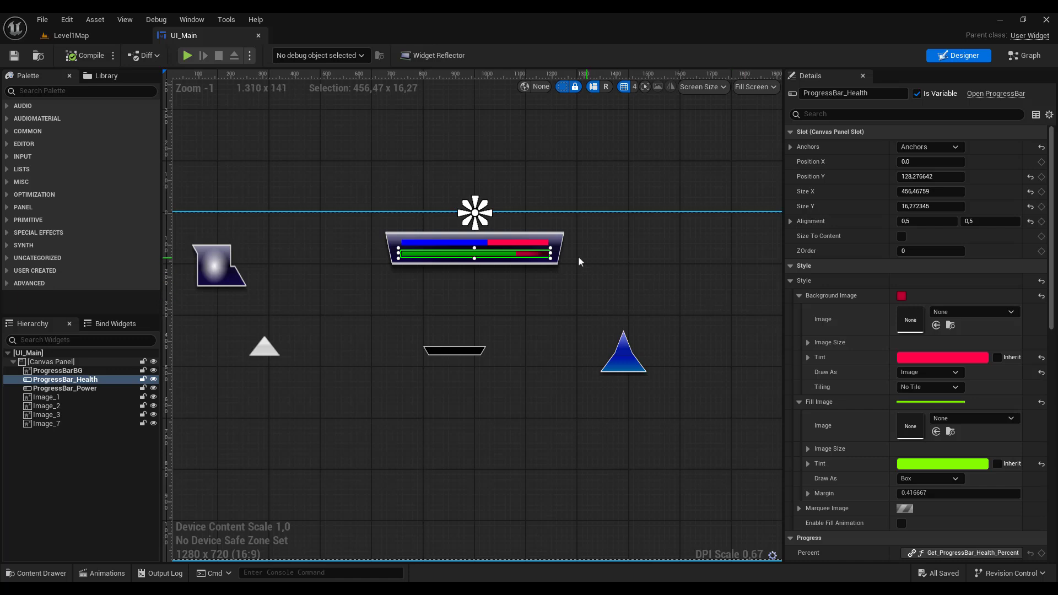
Set ProgressBar_Power's background image to draw as Box
left_click(523, 243)
left_click(522, 243)
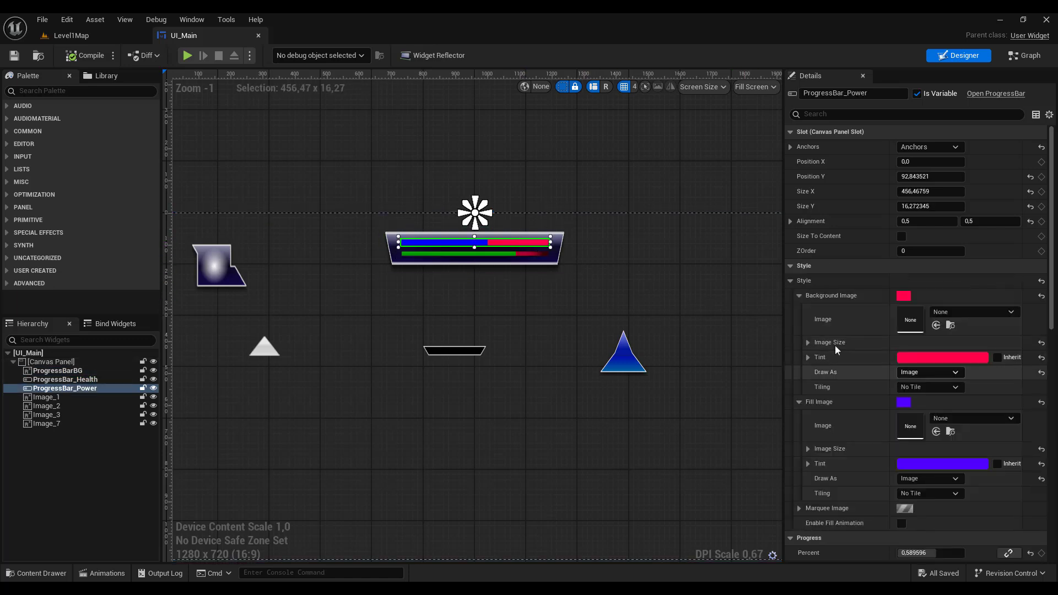
left_click(924, 373)
left_click(922, 394)
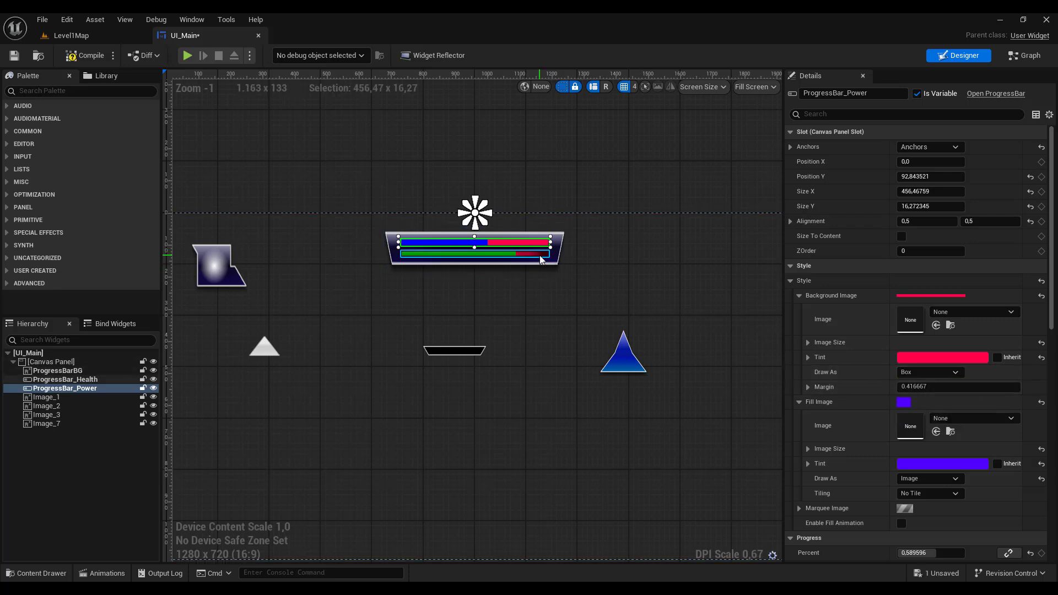
Set ProgressBar_Health's background image to draw as Box and compile the widget
left_click(541, 257)
left_click(931, 373)
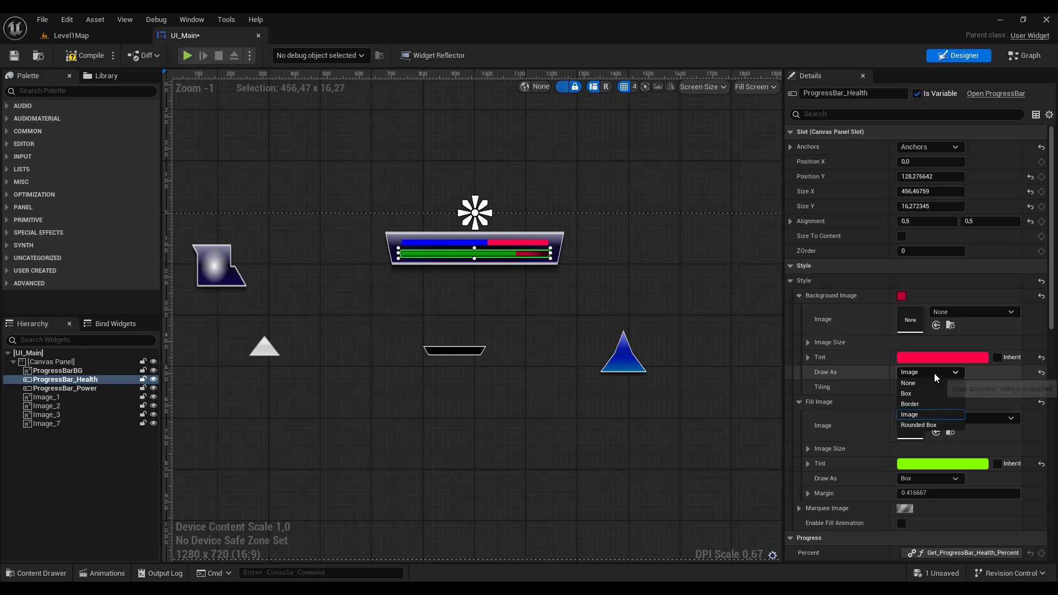
left_click(922, 393)
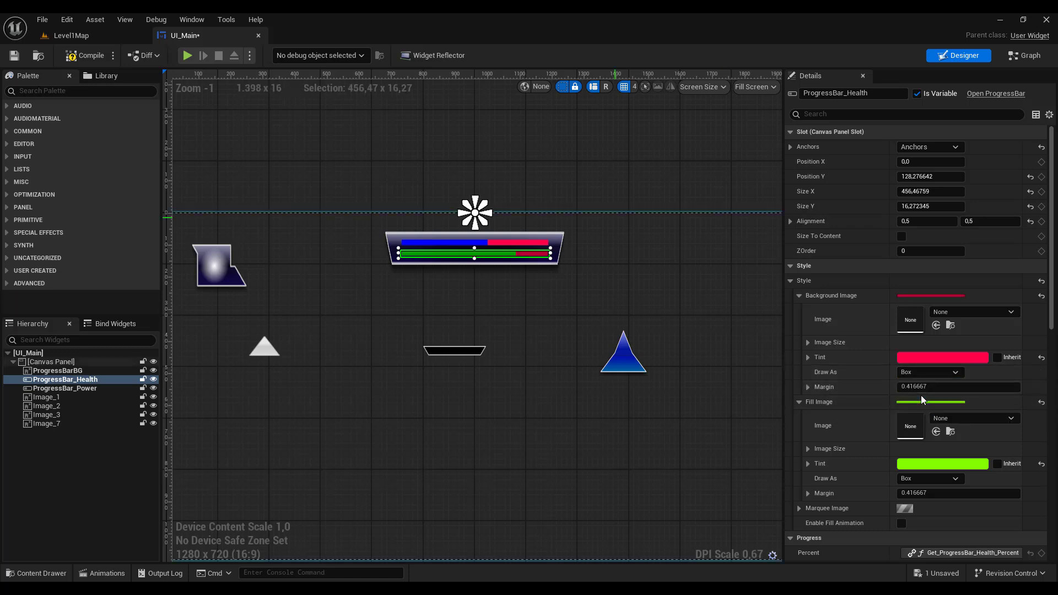
left_click(98, 58)
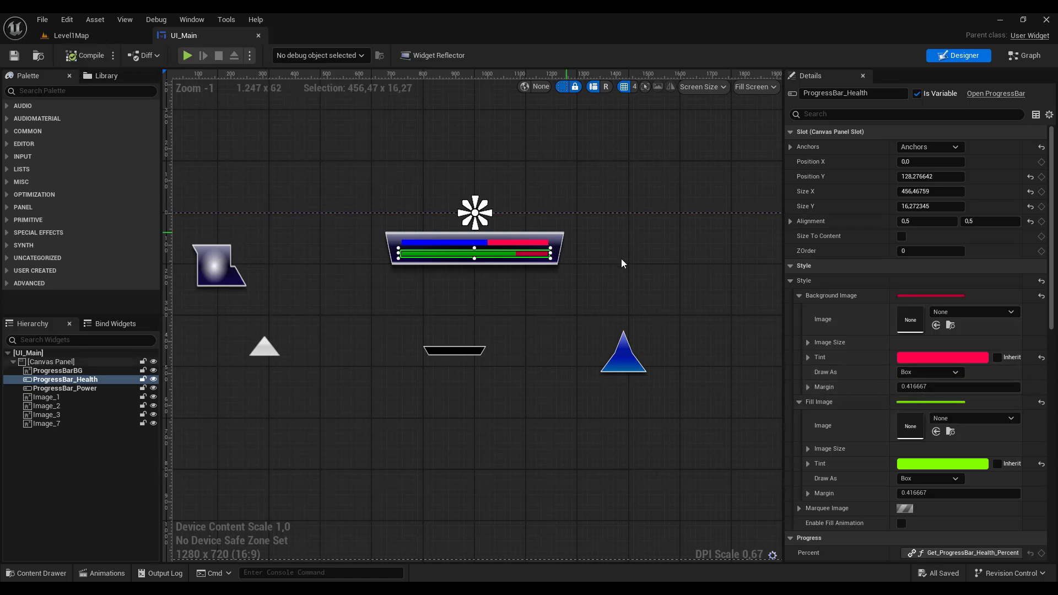
Set ProgressBar_Power's fill image to draw as Box, and replace ProgressBar_Health's Percent binding with a value of about 0.59
left_click(621, 260)
left_click(534, 256)
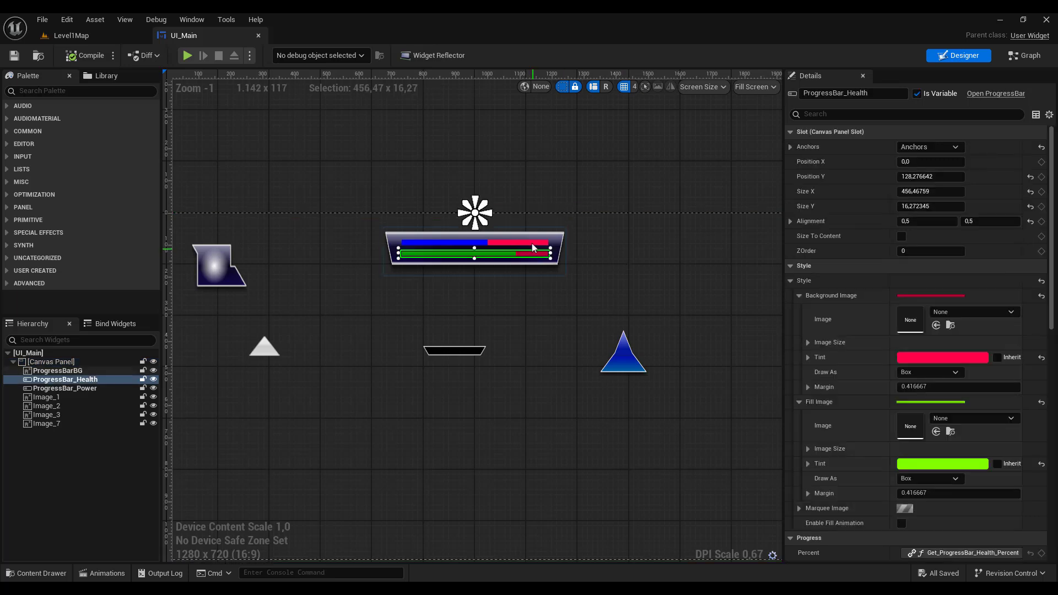
left_click(532, 240)
left_click(530, 255)
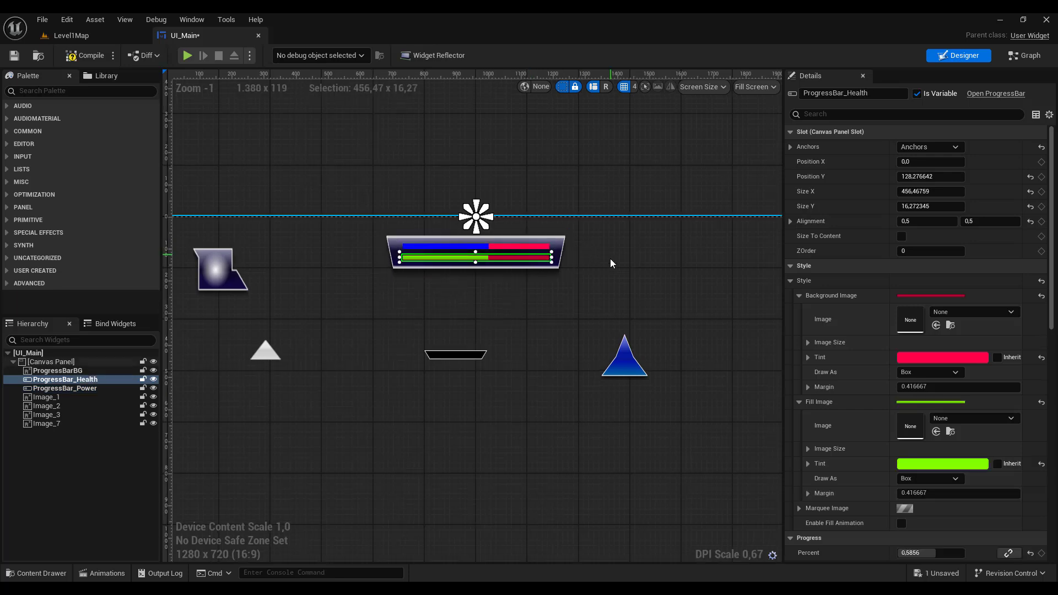
mouse_move(609, 253)
right_mouse_down()
mouse_move(595, 280)
mouse_move(612, 275)
mouse_move(624, 241)
right_mouse_up()
scroll(621, 241, "up", 2)
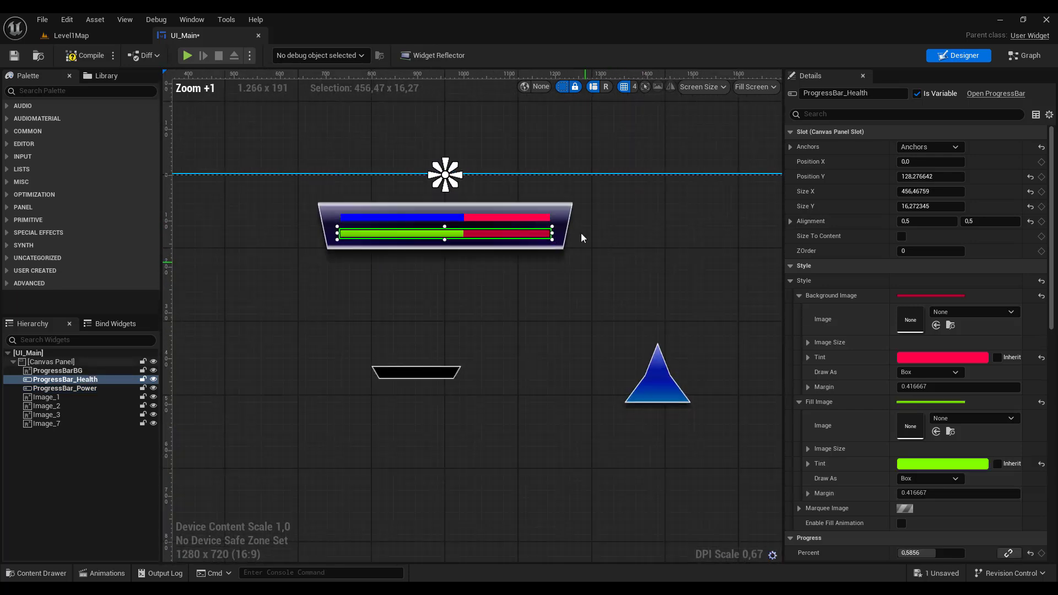
Compare the tint, Draw As and margin settings of ProgressBar_Power and ProgressBar_Health
left_click(495, 218)
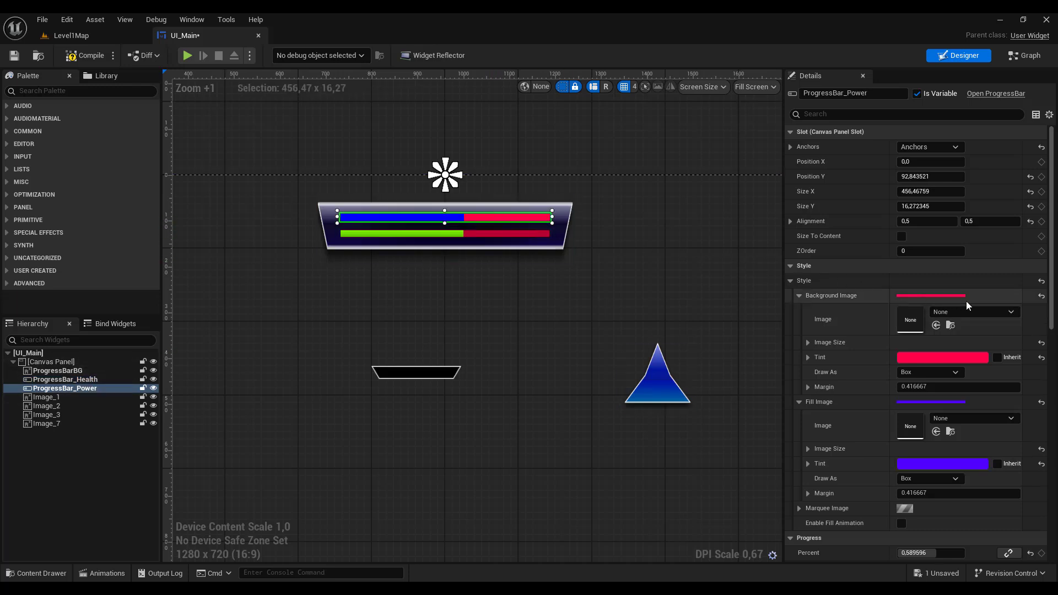
left_click(807, 358)
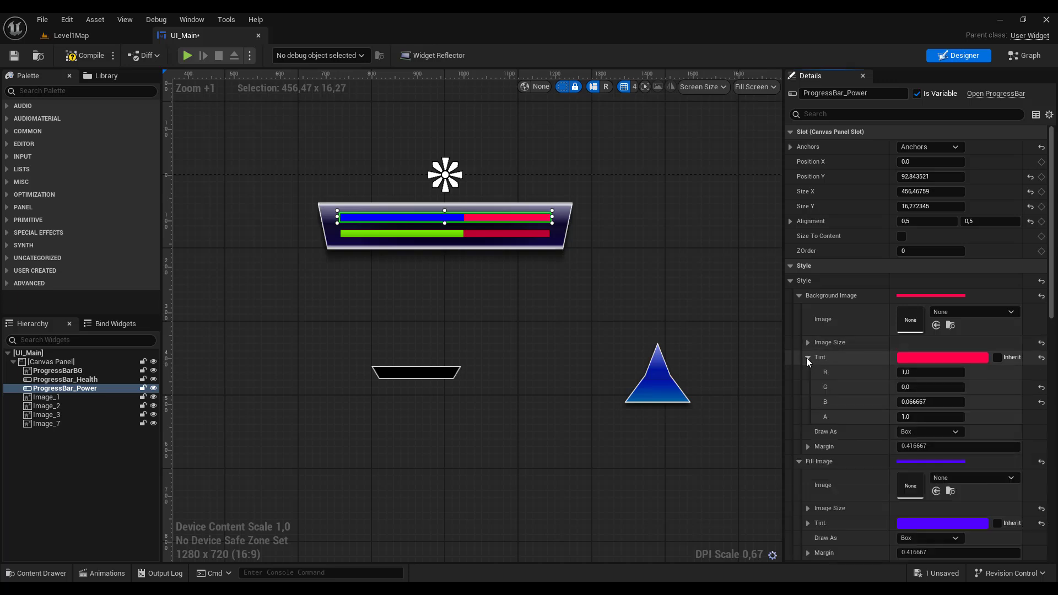
left_click(808, 358)
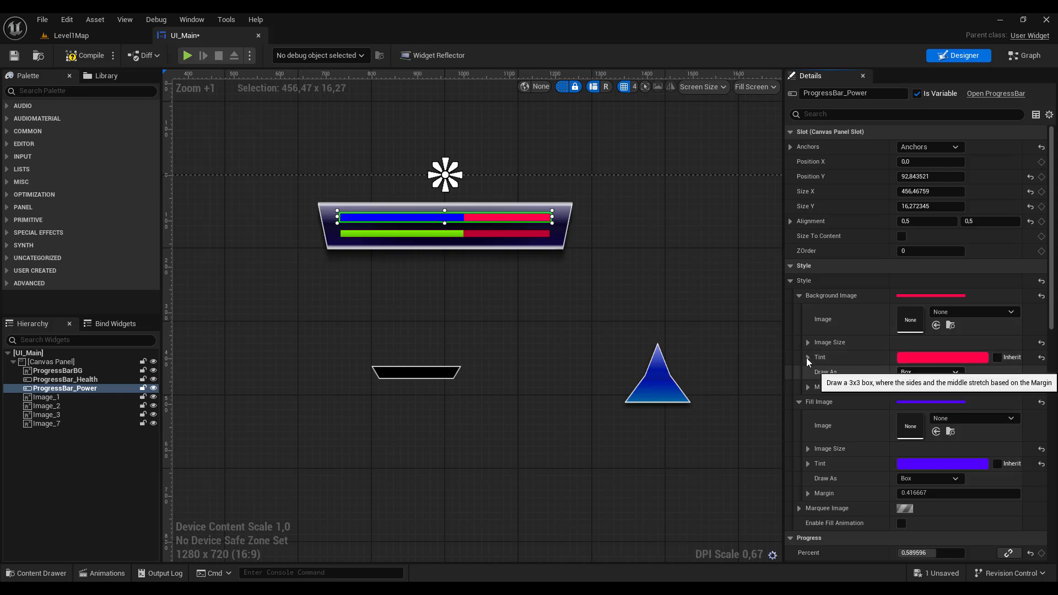
scroll(805, 358, "down", 2)
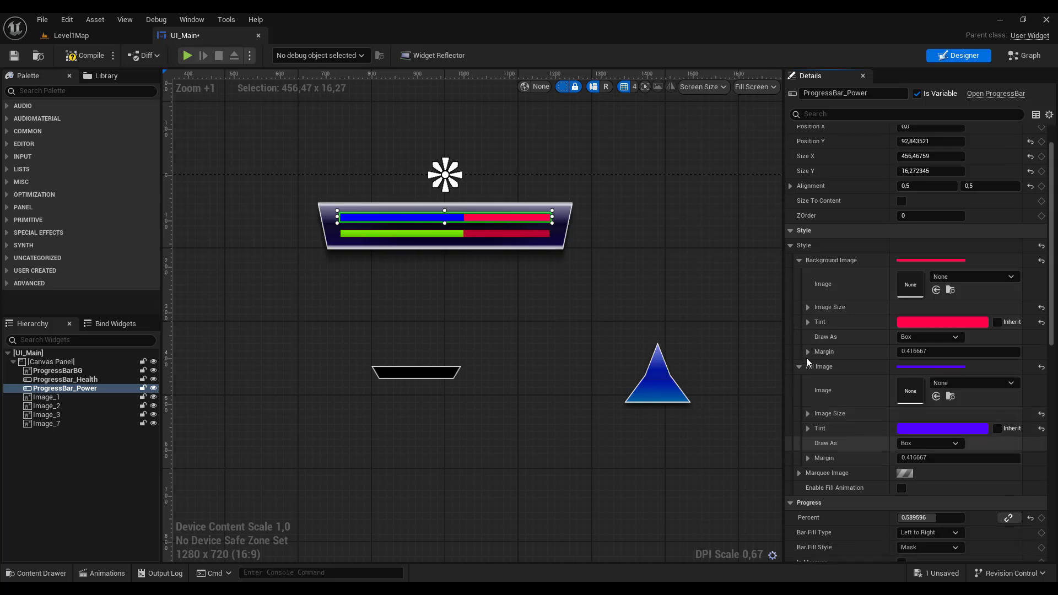
left_click(486, 238)
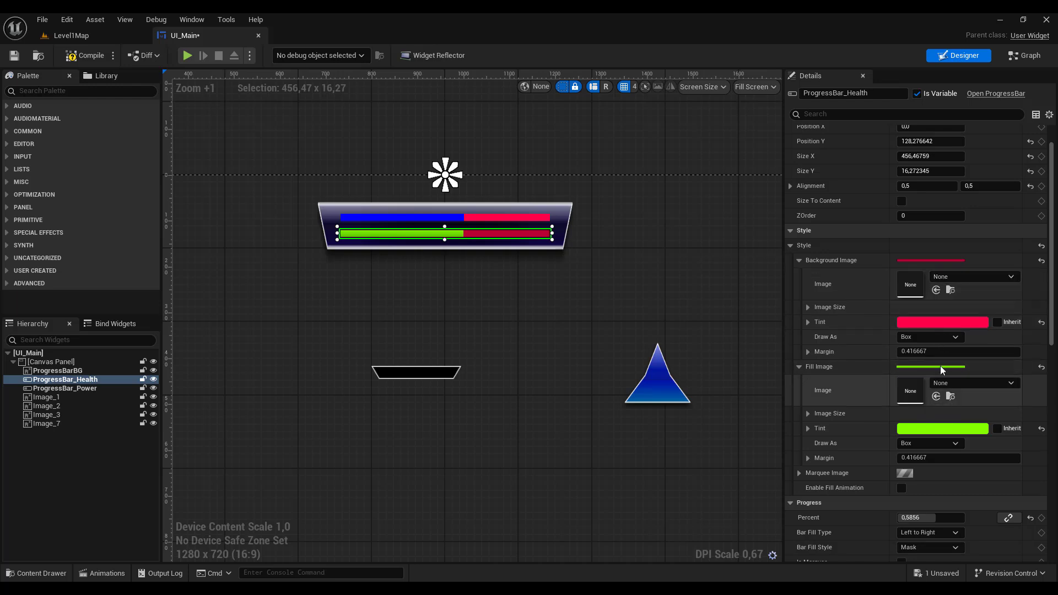
left_click(950, 448)
left_click(922, 468)
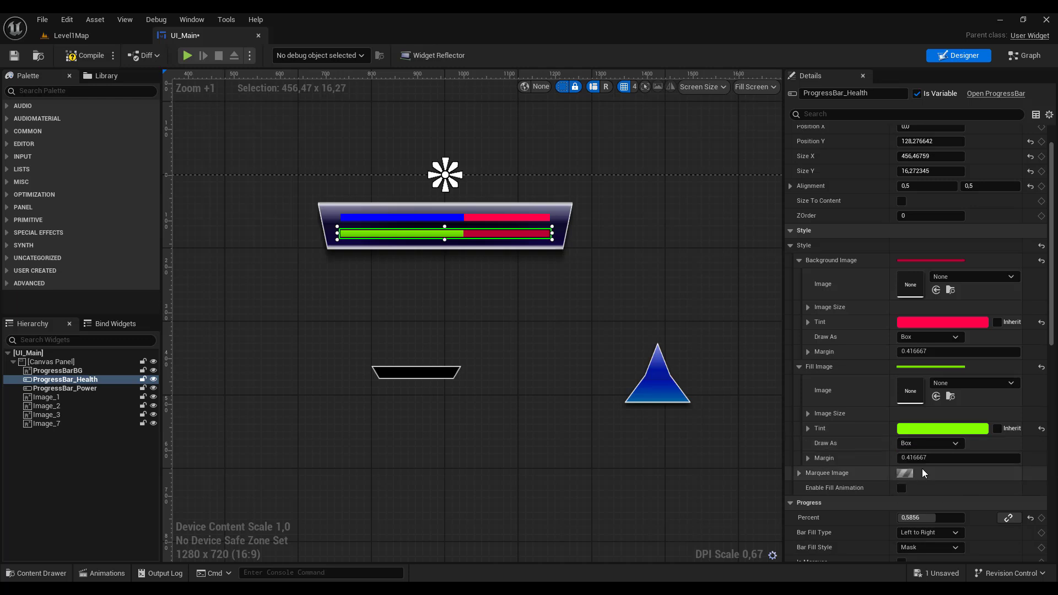
Open the background image tint of ProgressBar_Power for editing
left_click(492, 218)
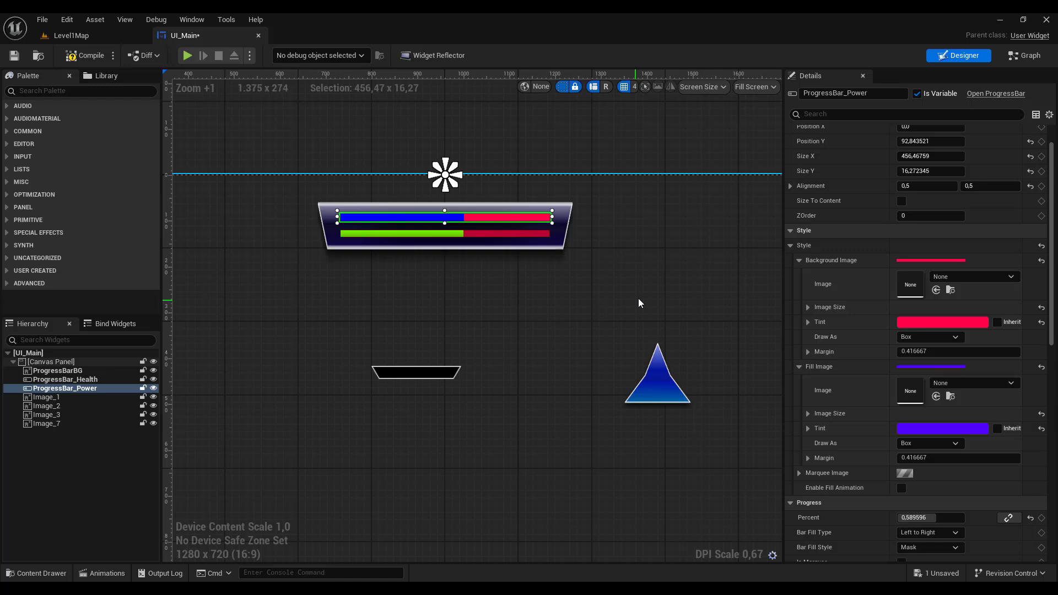
left_click(924, 323)
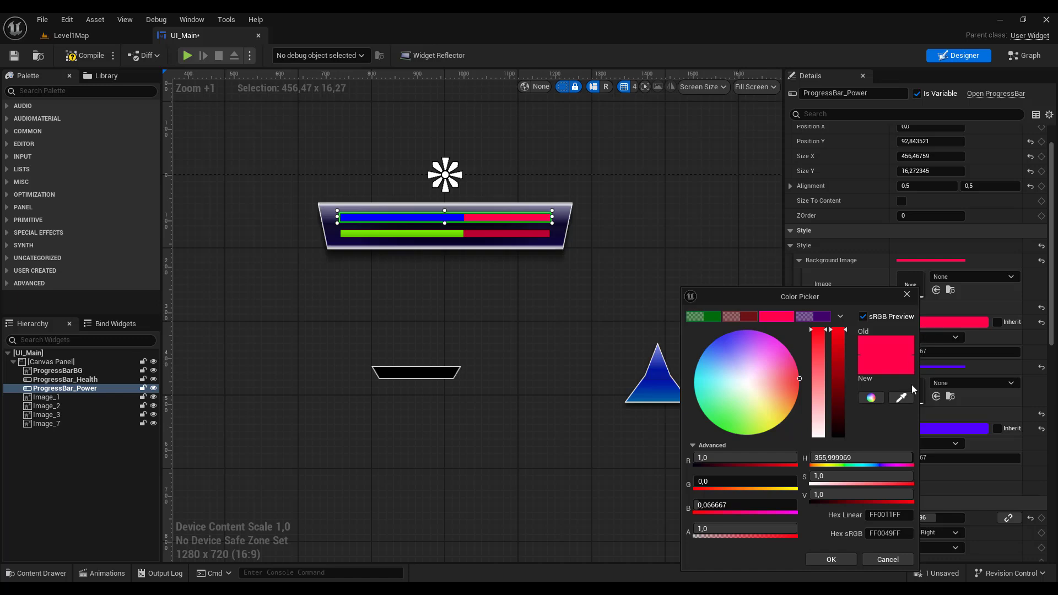
Compare the background tint colors of the power and health progress bars
left_click(887, 515)
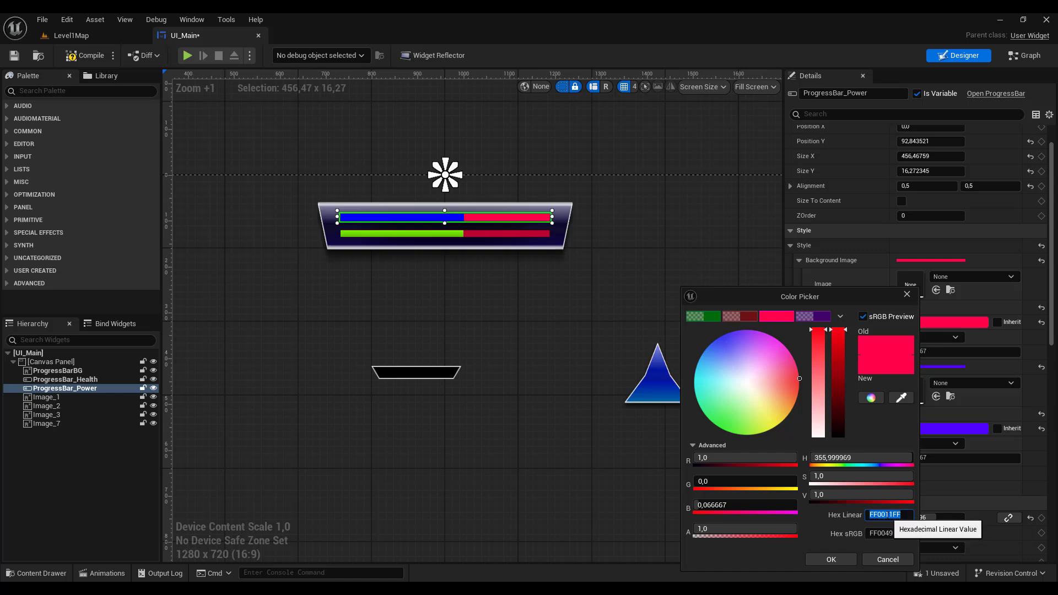
left_click(831, 559)
left_click(511, 236)
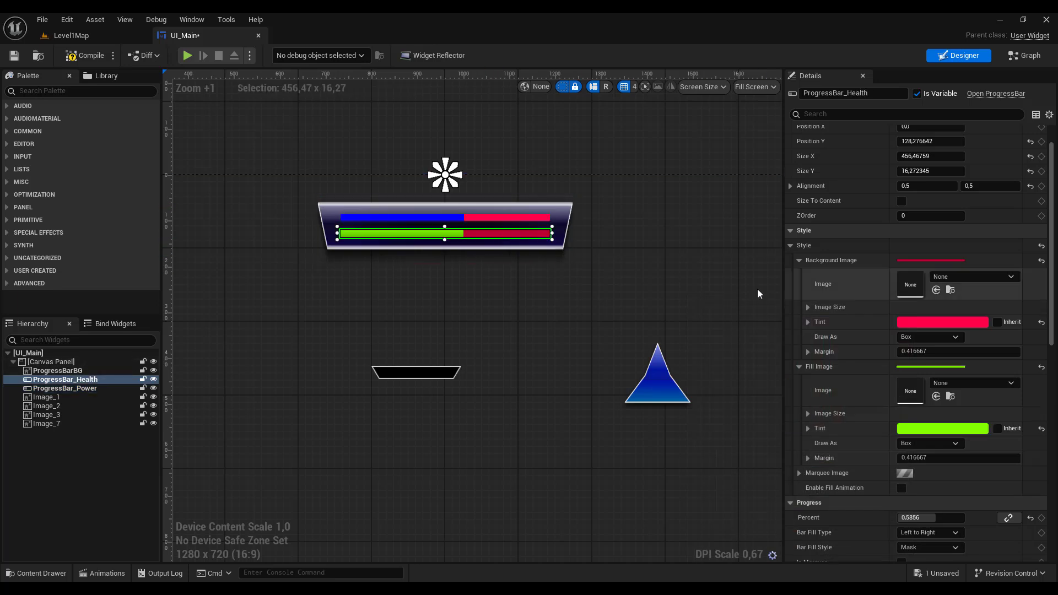
left_click(926, 323)
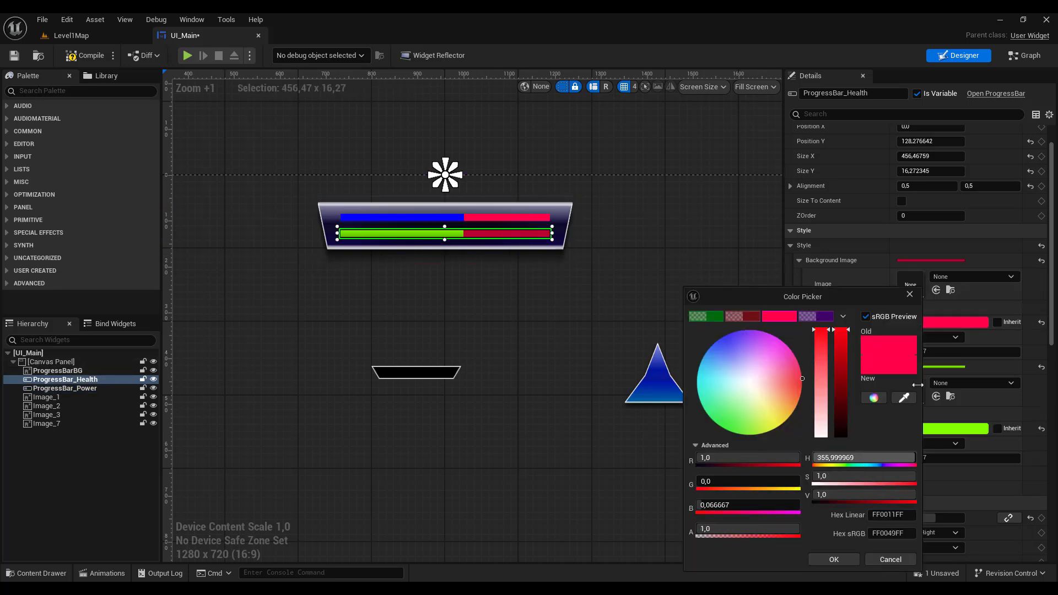
left_click(844, 559)
left_click(556, 290)
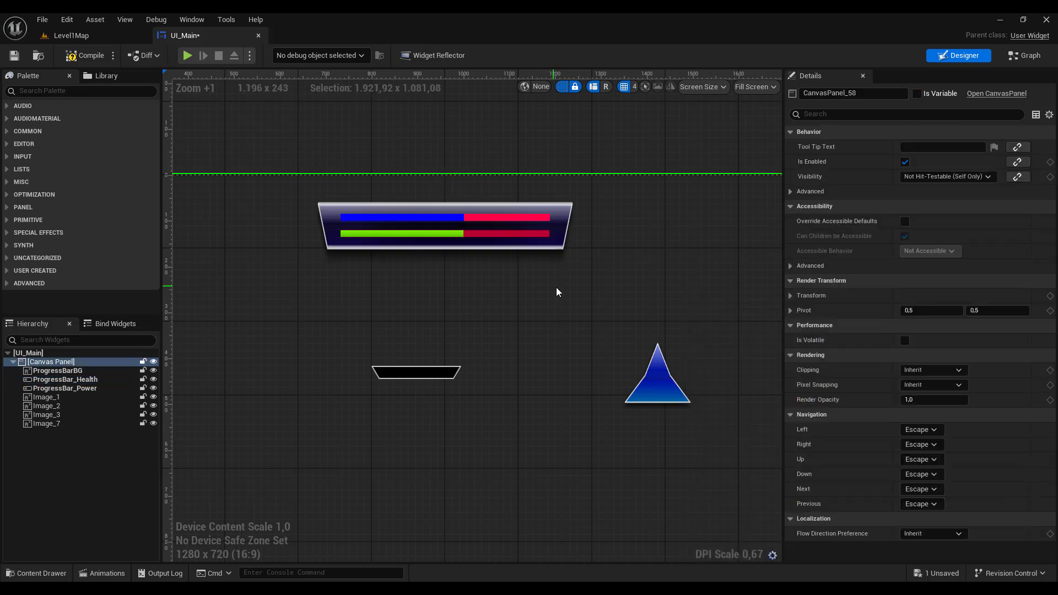
left_click(537, 226)
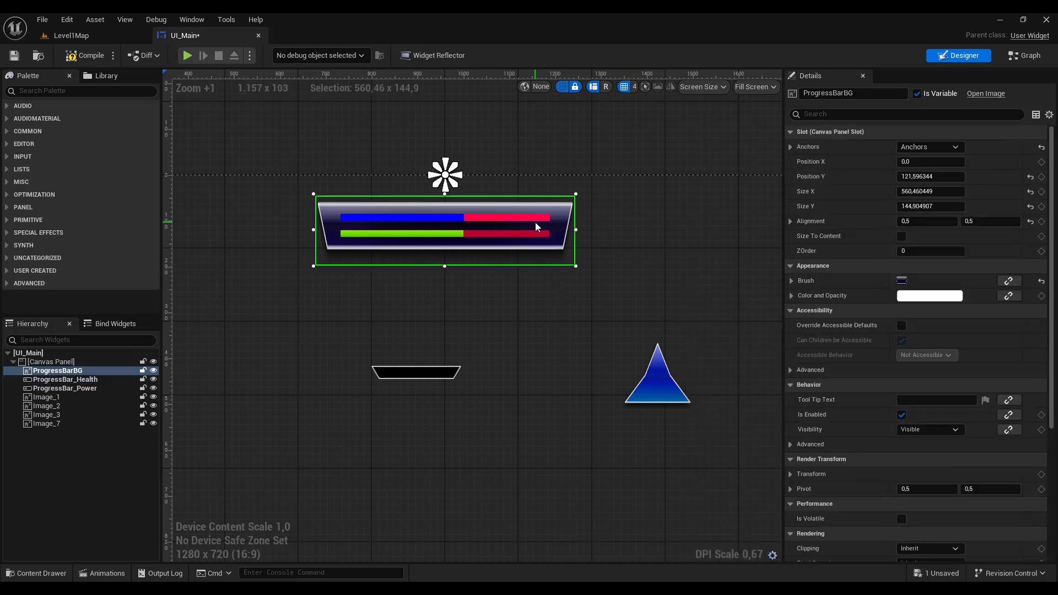
left_click(532, 217)
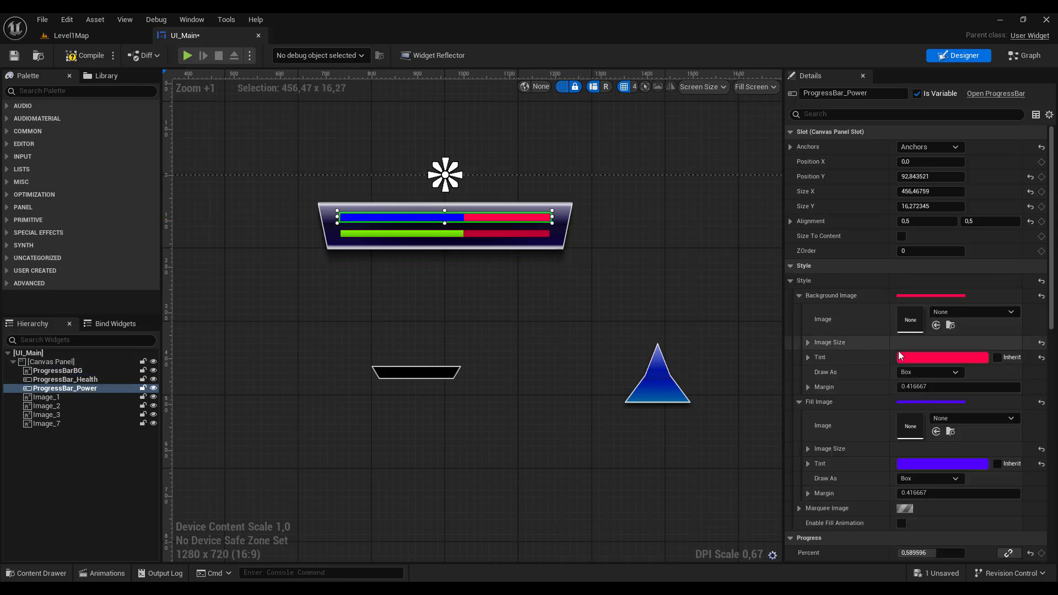
left_click(907, 358)
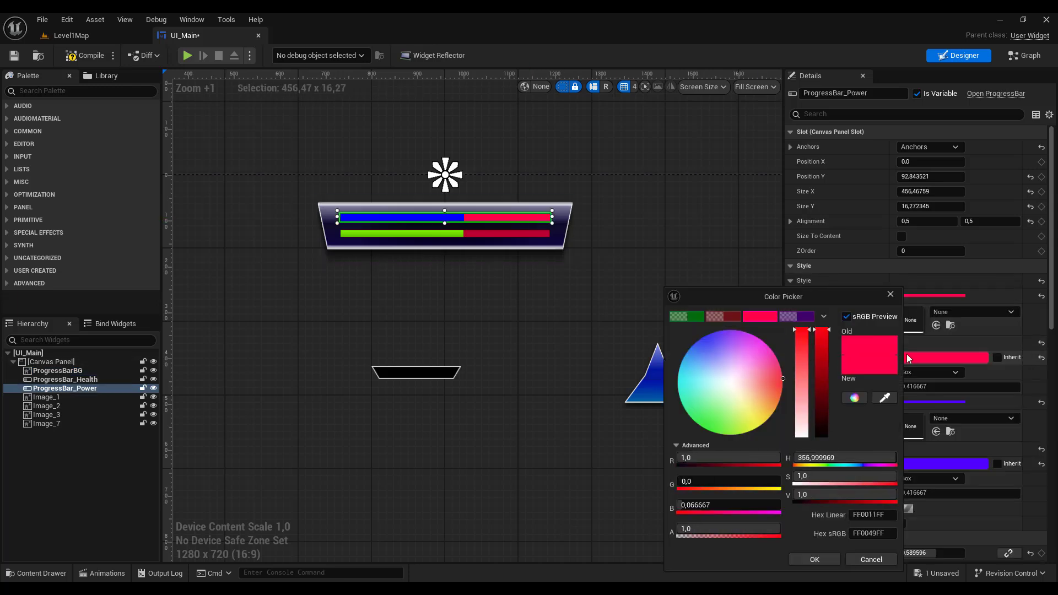
left_click(891, 295)
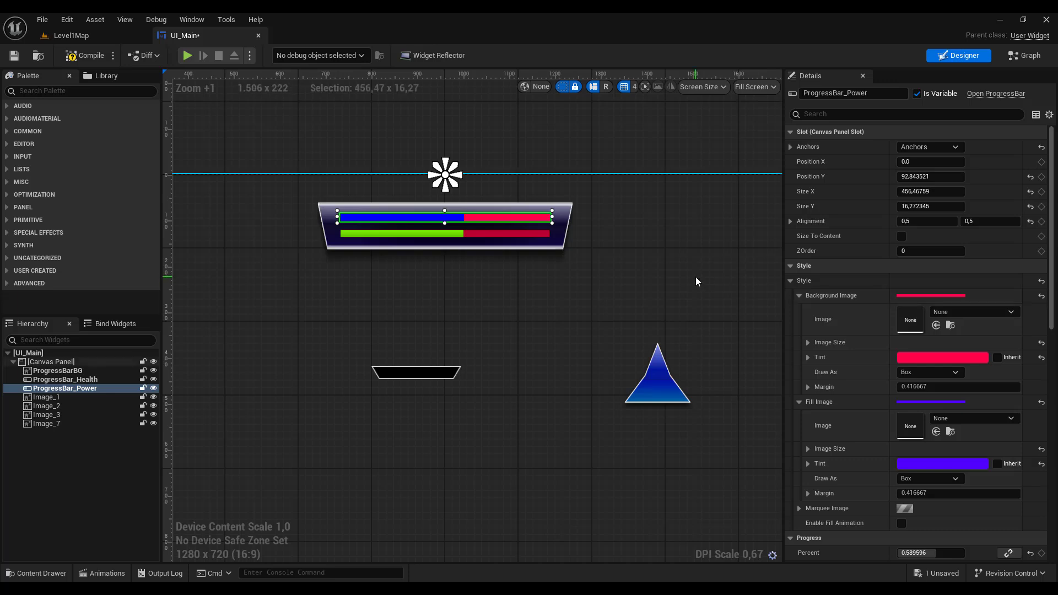
left_click(531, 236)
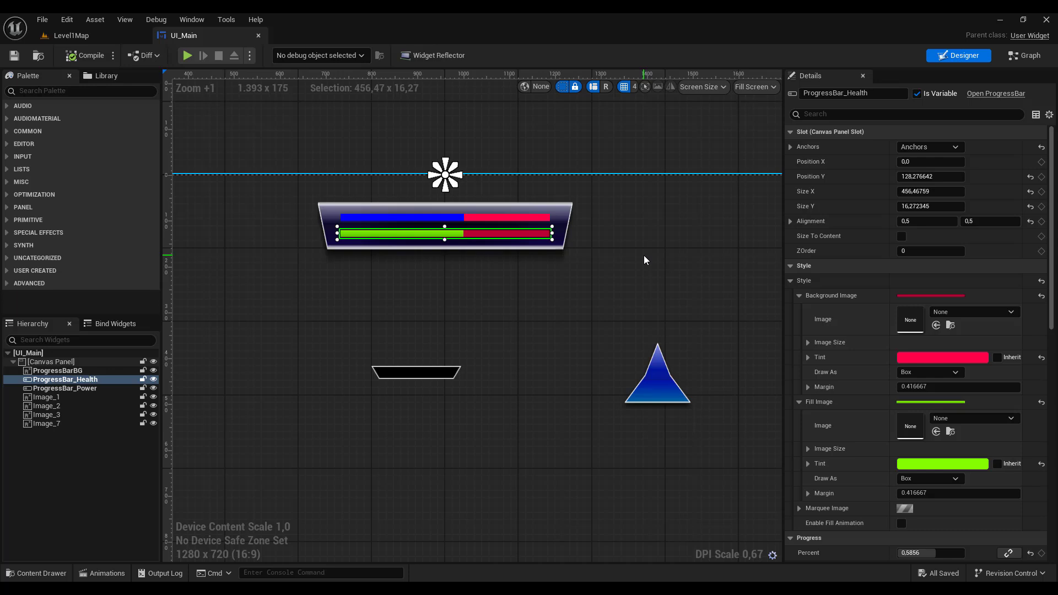
scroll(644, 256, "down", 2)
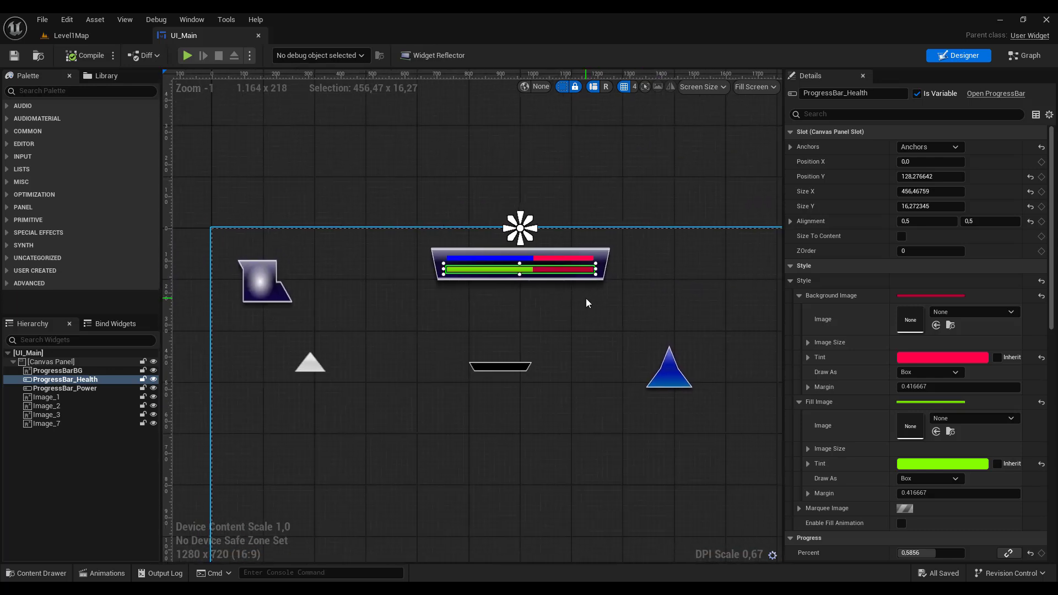
scroll(586, 299, "up", 2)
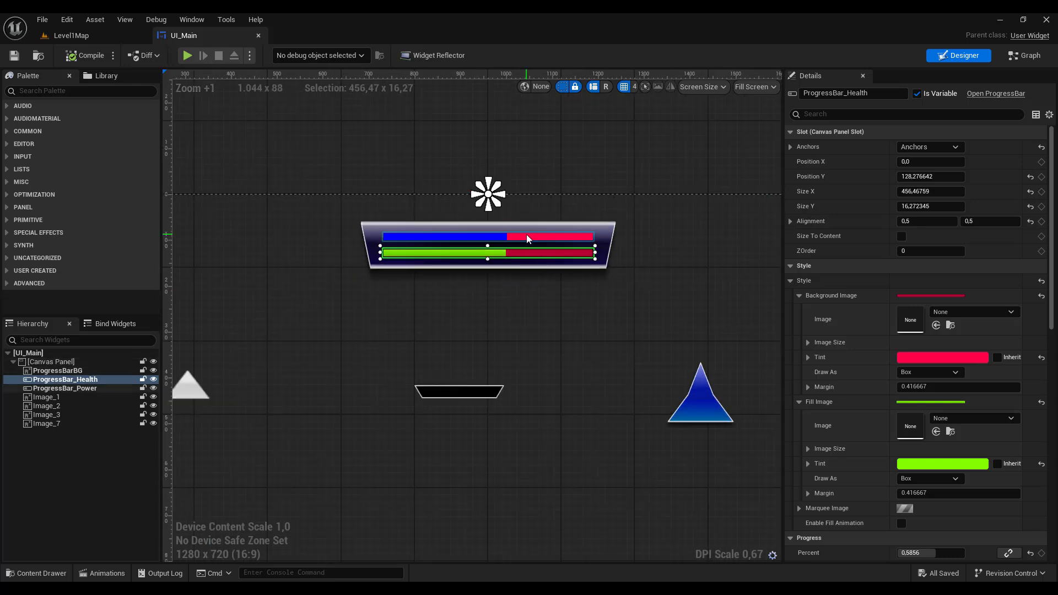
left_click(551, 235)
left_click(602, 234)
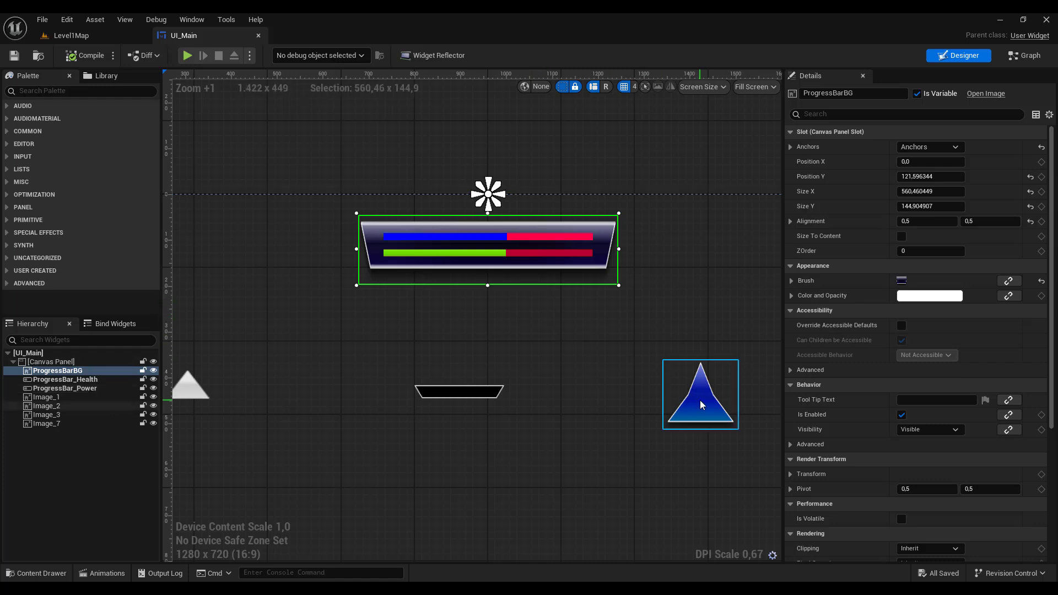
Move the blue triangle image onto the middle of the progress bar panel and enlarge it to about 237 by 203
left_click_drag(701, 405, 490, 254)
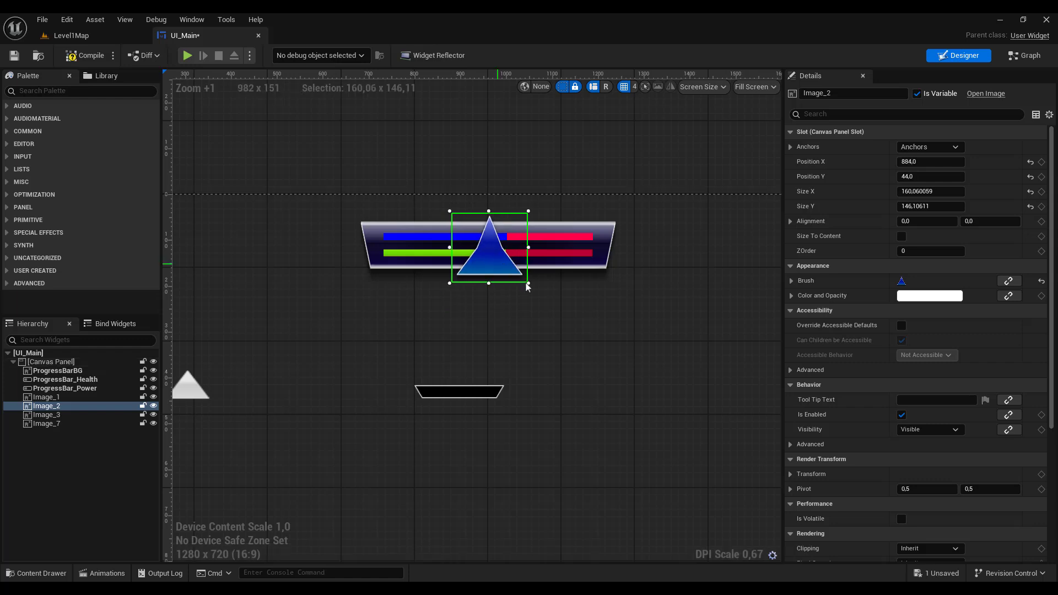
left_click_drag(529, 285, 562, 308)
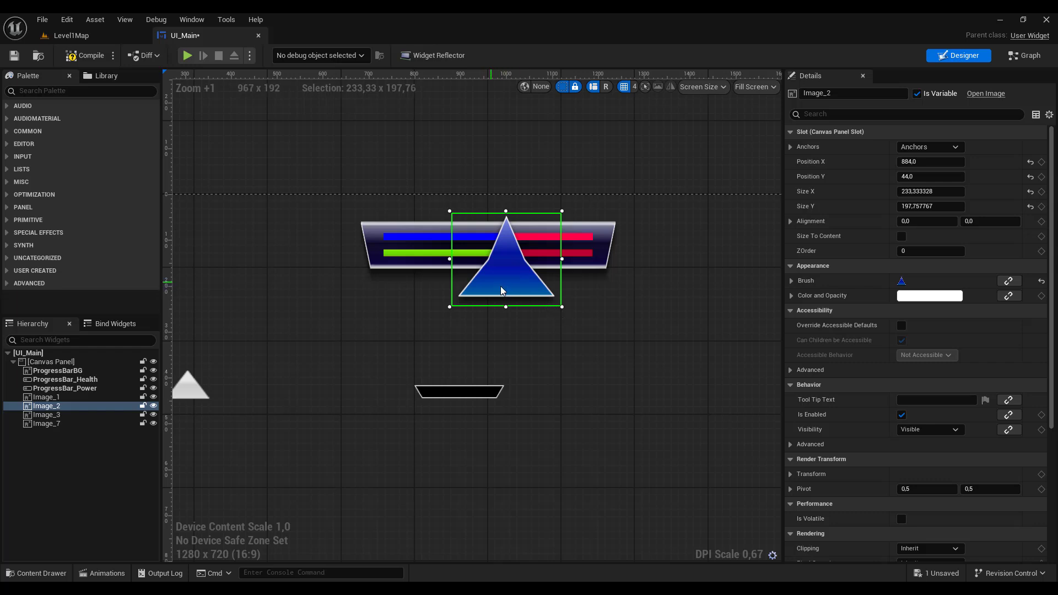
mouse_move(501, 286)
left_mouse_down()
mouse_move(471, 278)
mouse_move(482, 278)
left_mouse_up()
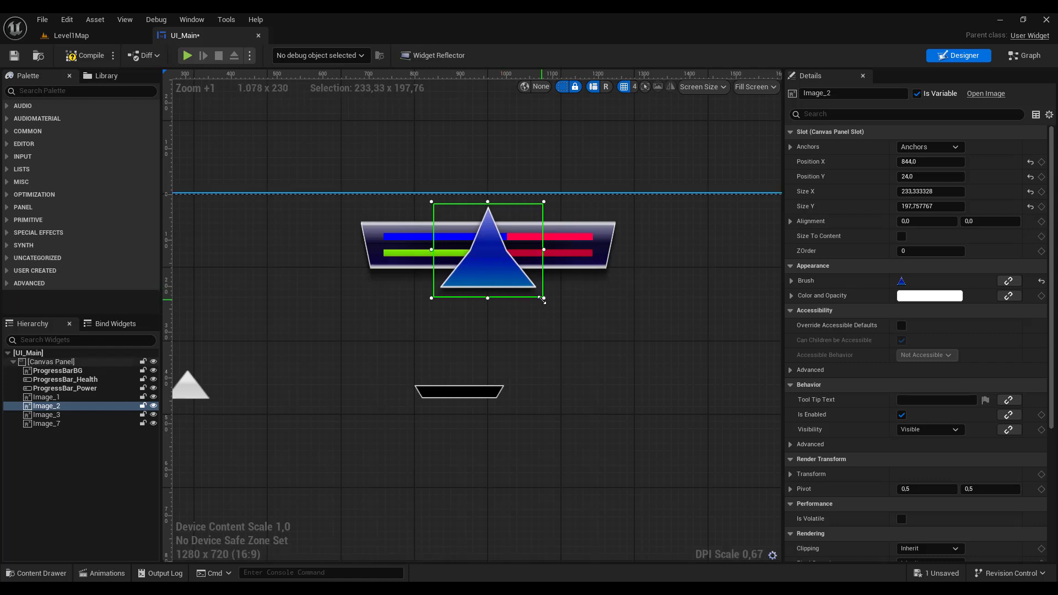
left_click_drag(542, 300, 545, 302)
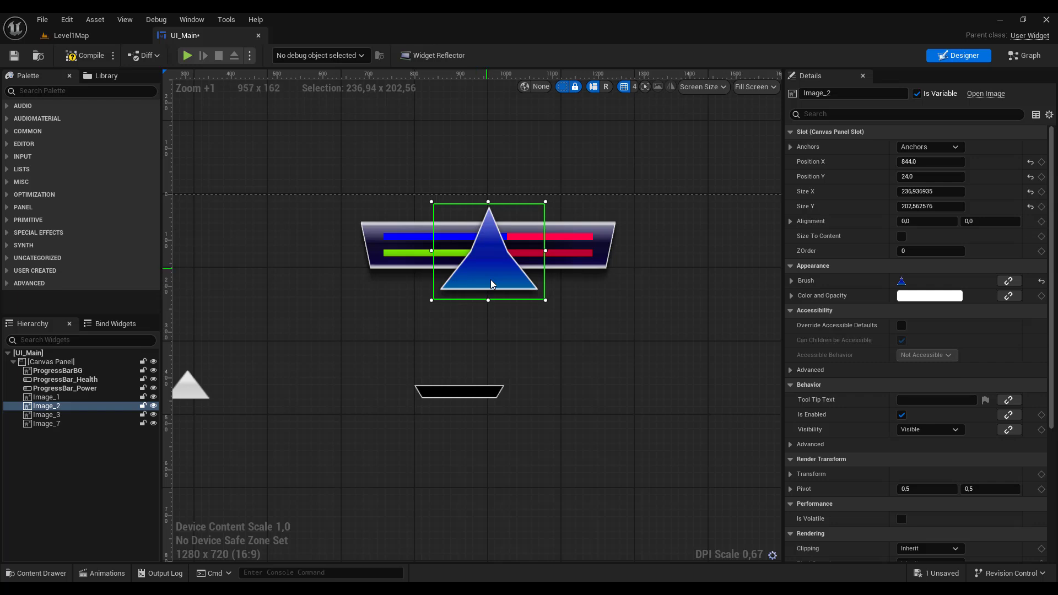
Rename Image_2 as IMG_Timer and make it the first child of the Canvas Panel, ahead of ProgressBarBG
left_click(51, 408)
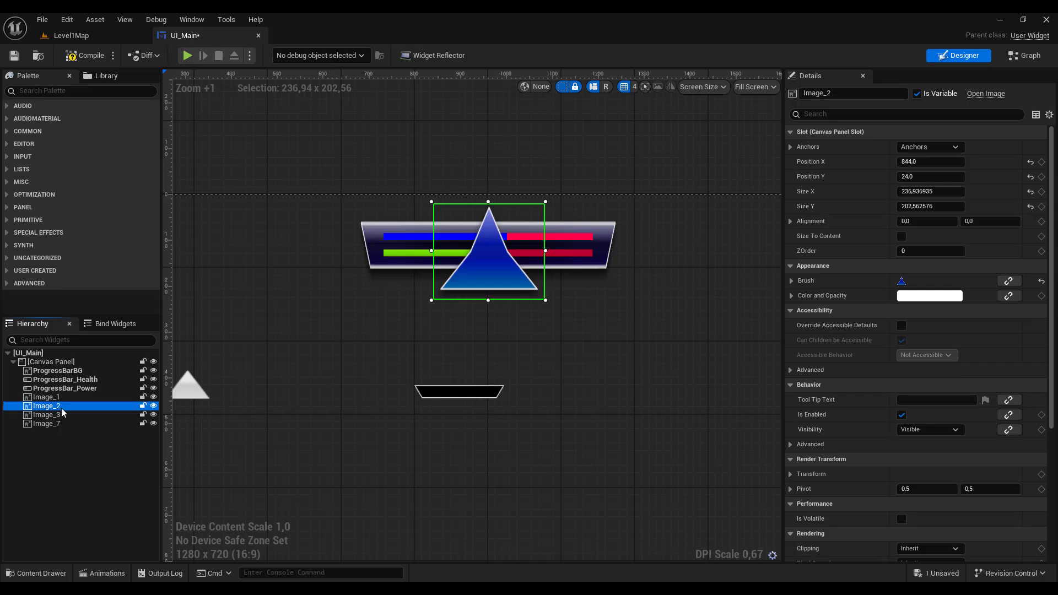
double_click(62, 409)
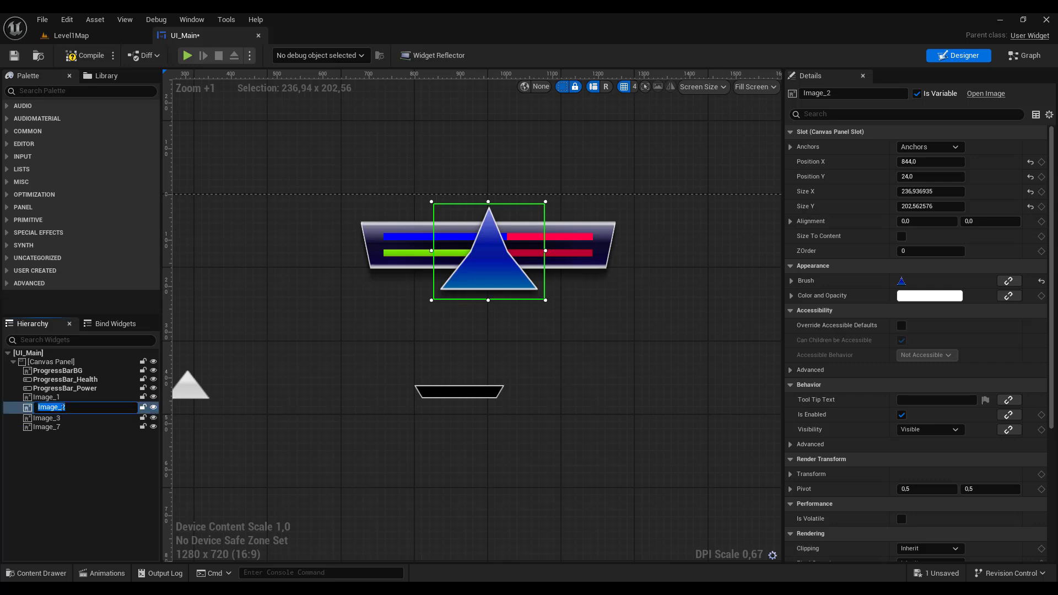
key("BackSpace")
type("ING")
type("MG")
type("_Timer")
key("Return")
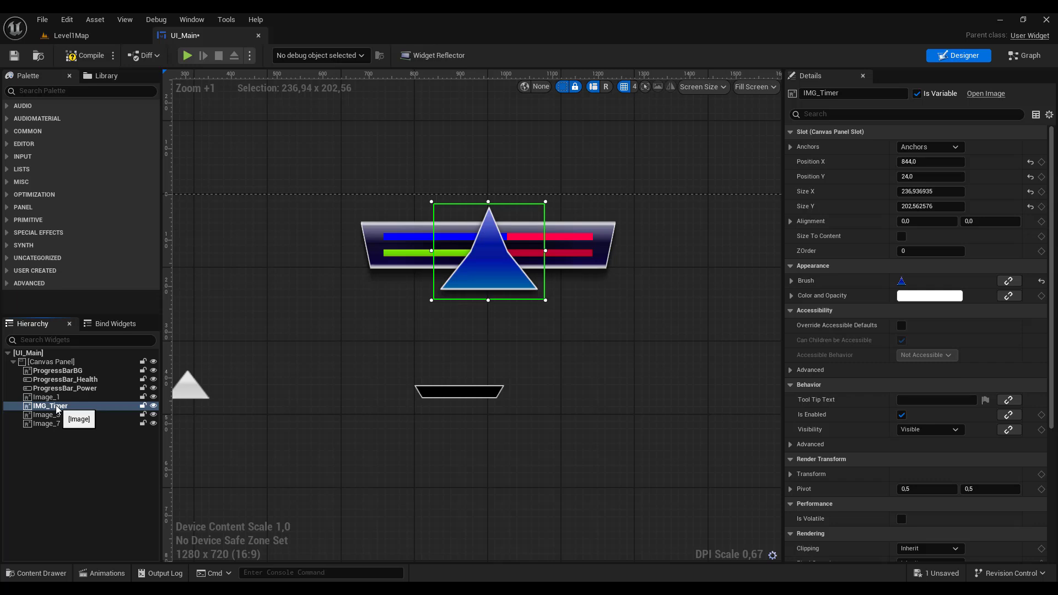
left_click_drag(57, 408, 54, 366)
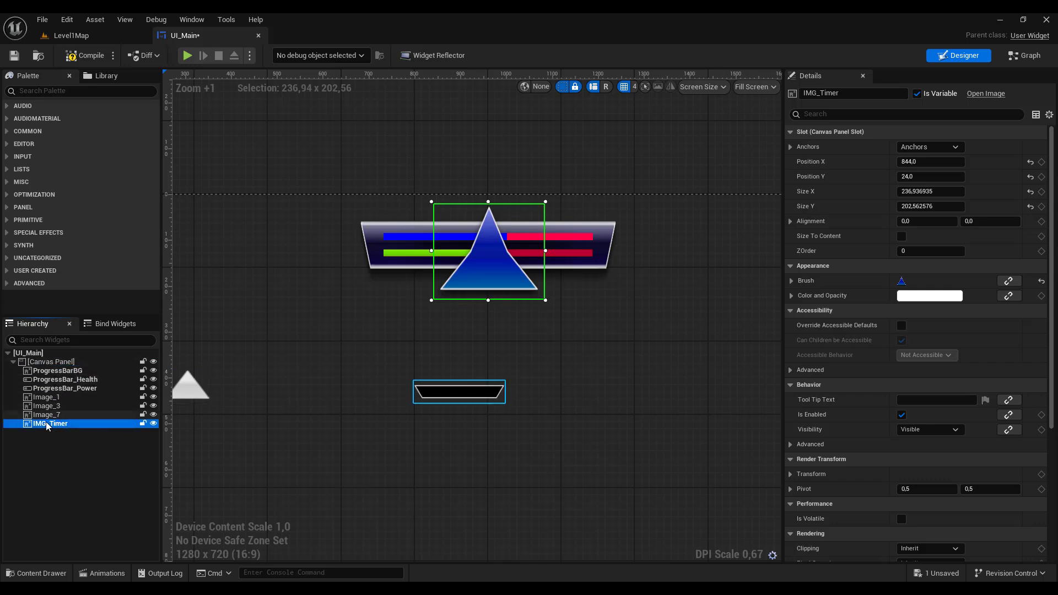
left_click_drag(48, 425, 72, 371)
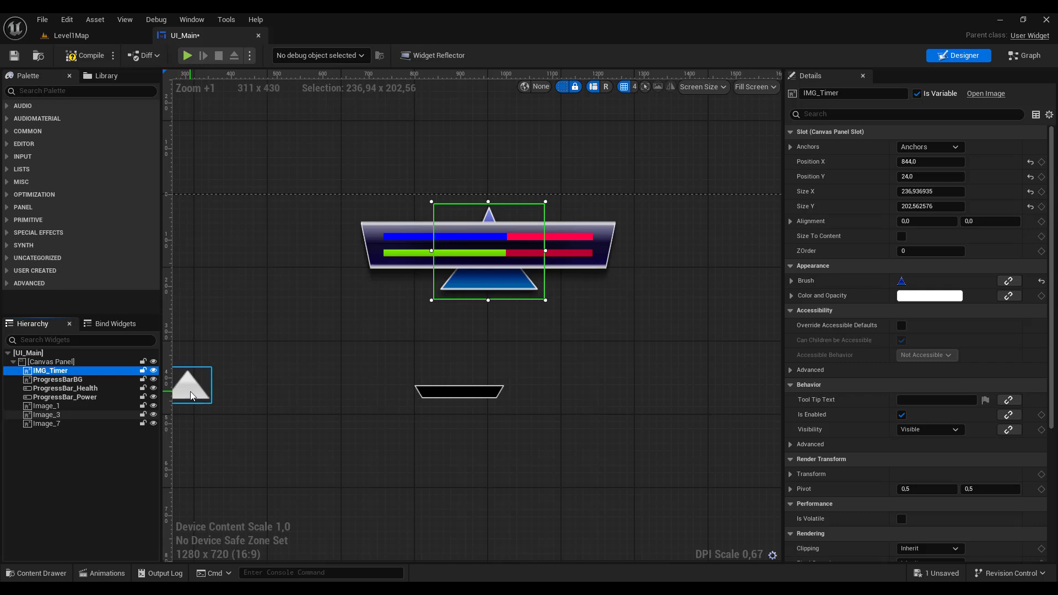
Move the white triangle Image_3 over the panel's upper middle, at about X 908, Y 16, and order it ahead of IMG_Timer in the hierarchy
left_click_drag(190, 389, 490, 224)
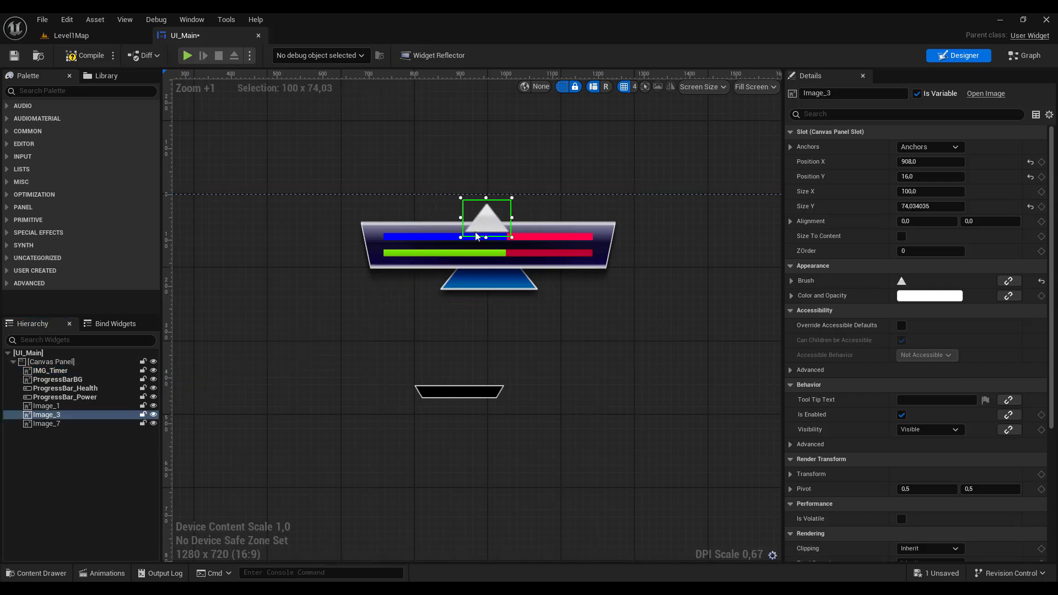
left_click_drag(54, 416, 66, 368)
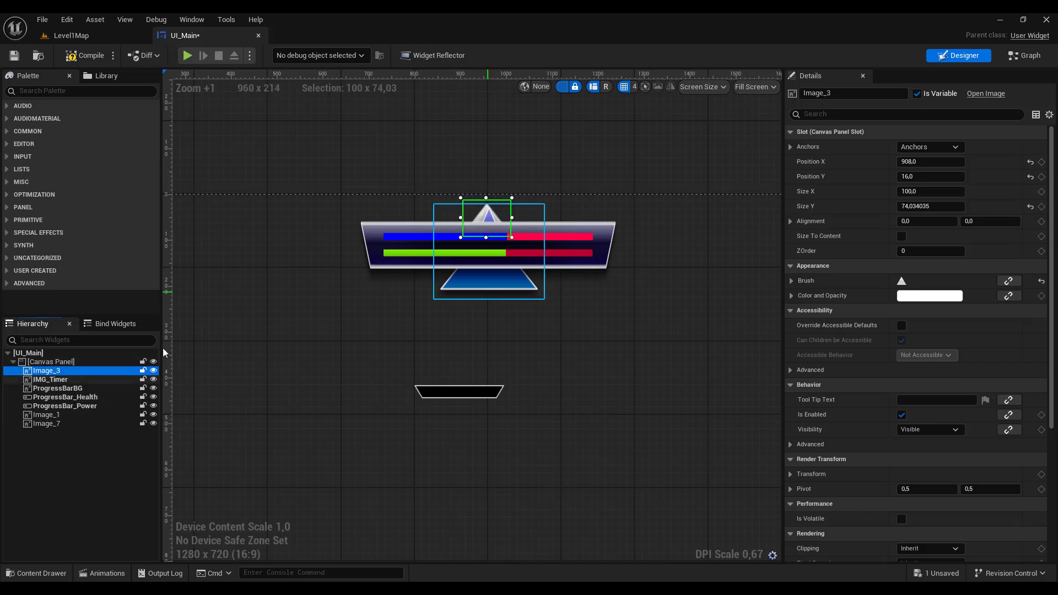
Reset IMG_Timer's X and Y position to 0 and anchor it to the top center of the canvas
left_click(501, 280)
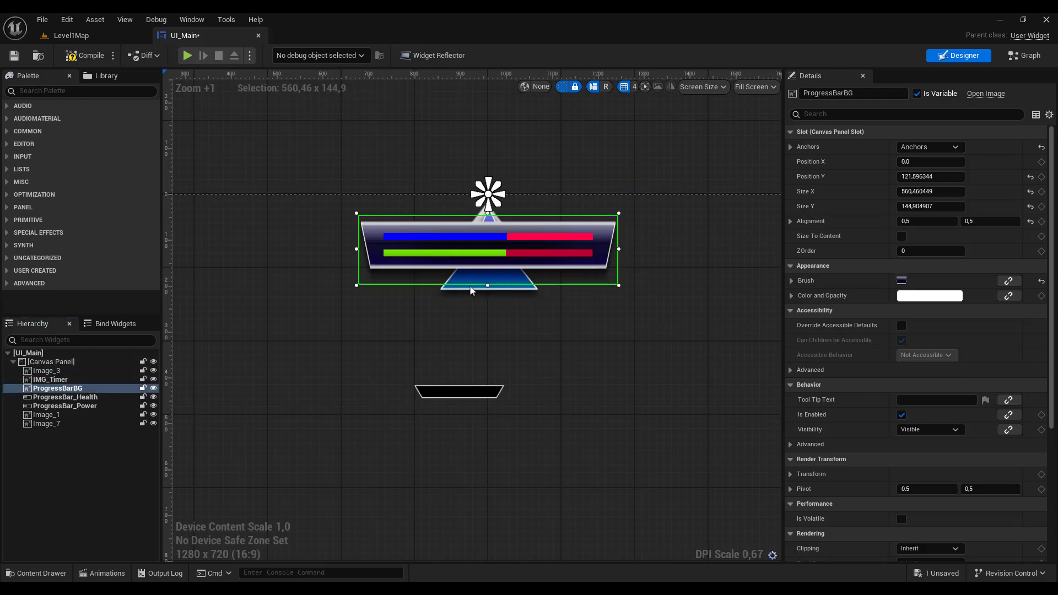
left_click(69, 380)
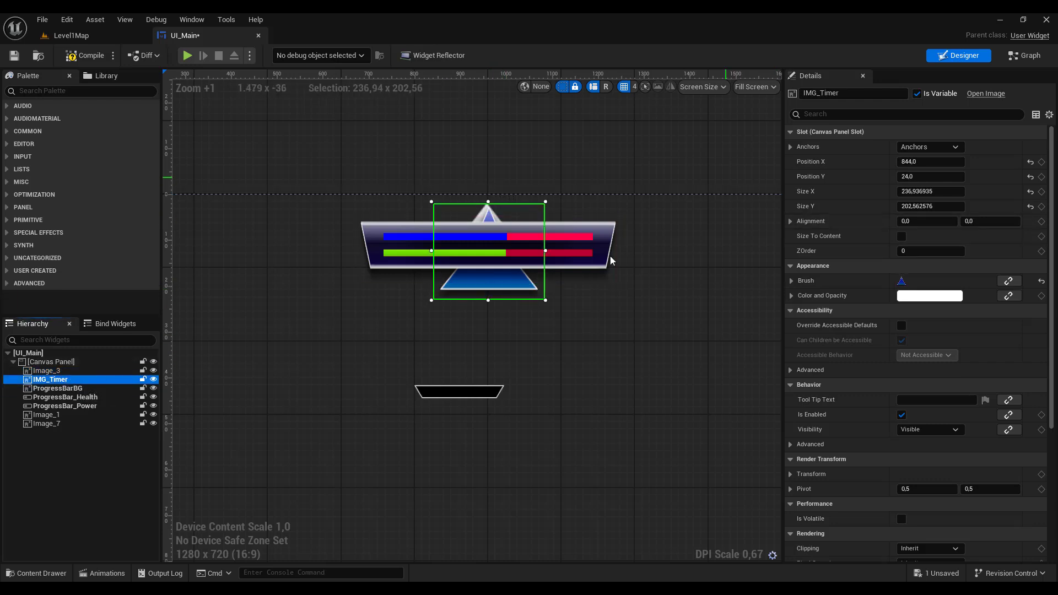
left_click(1031, 163)
left_click(1030, 177)
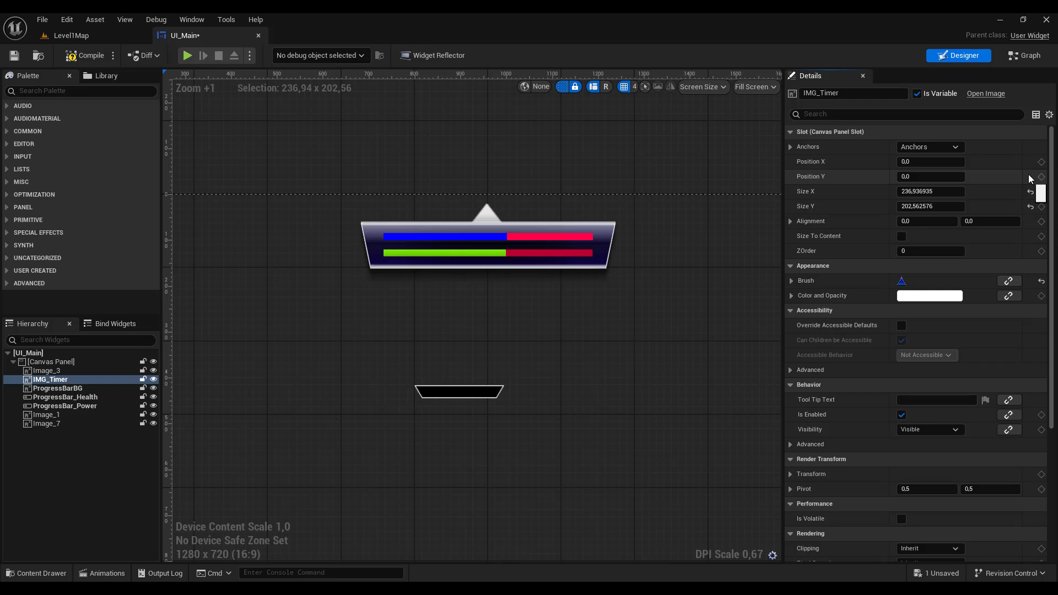
scroll(444, 346, "down", 4)
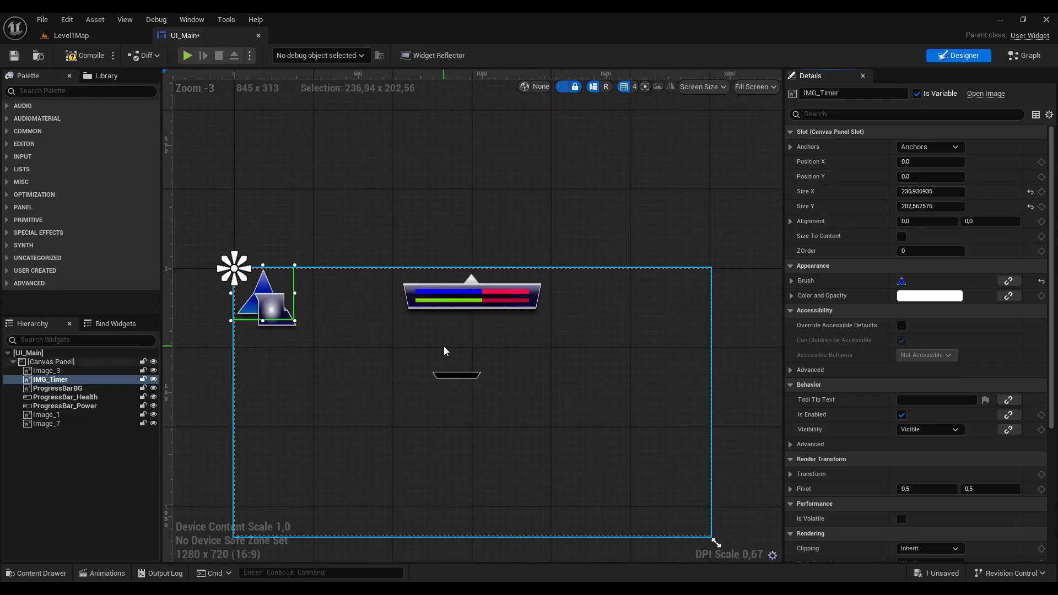
left_click(922, 150)
left_click(963, 174)
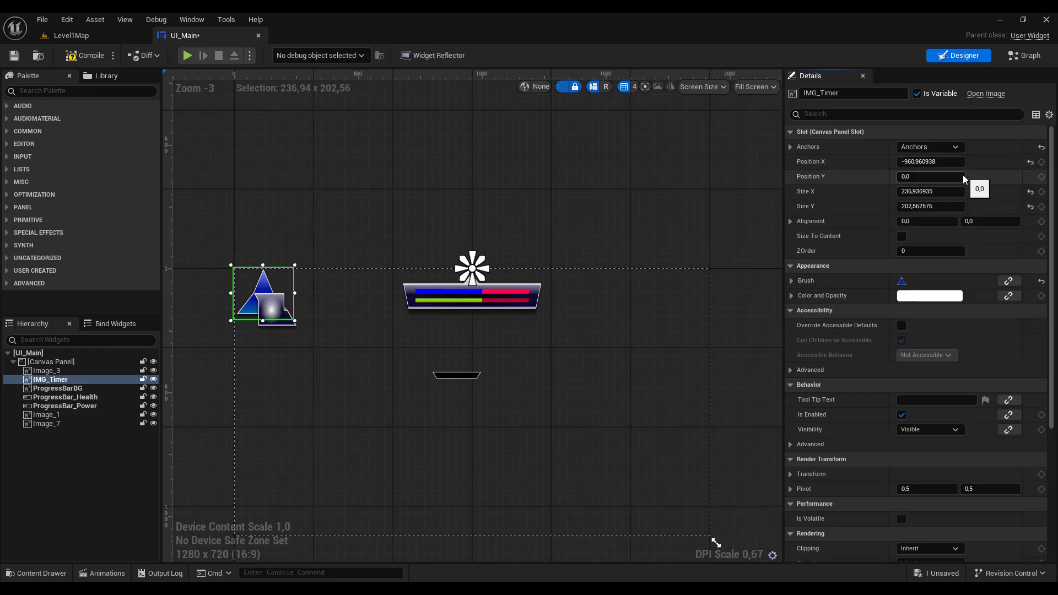
Try to set IMG_Timer's alignment to 0.5 on both axes
left_click(928, 221)
type("0")
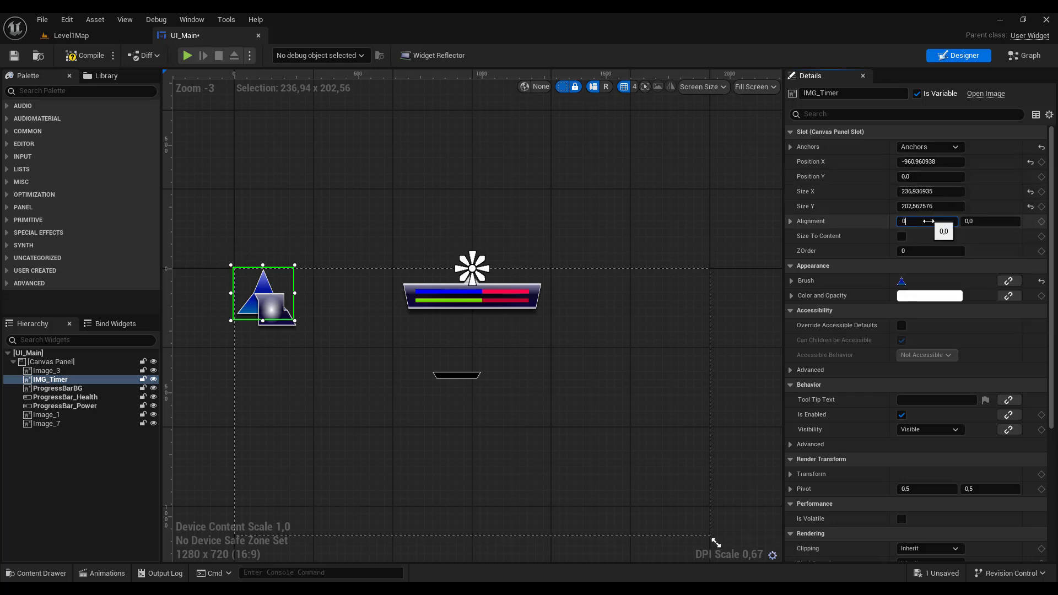
type(",5")
key("Tab")
type("0,5")
key("Return")
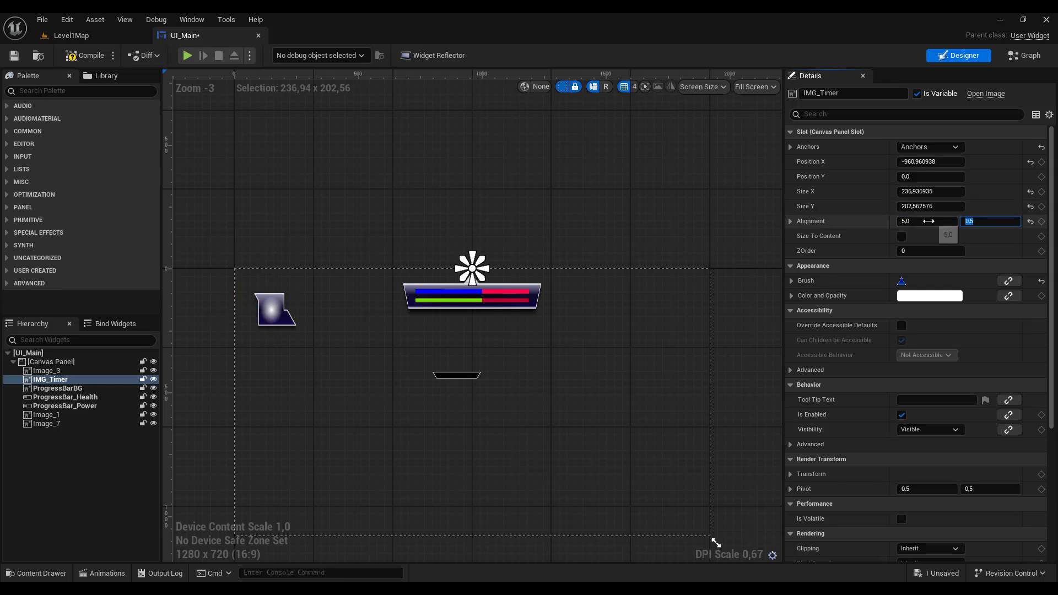
Reset IMG_Timer's X position to 0 and set its alignment to 0.5 by 0.5
left_click(1030, 162)
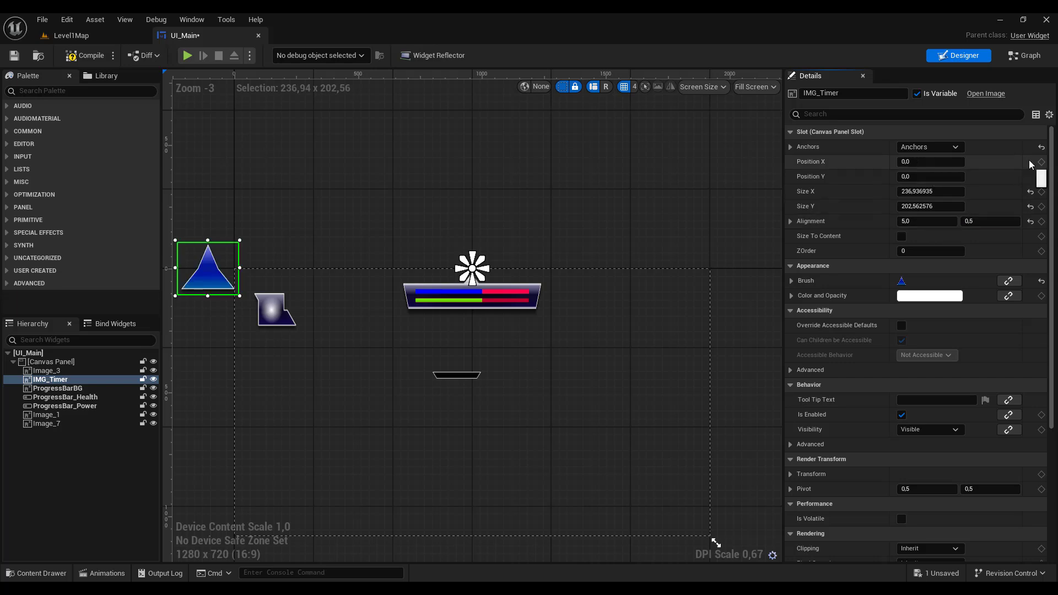
left_click(925, 222)
type("0")
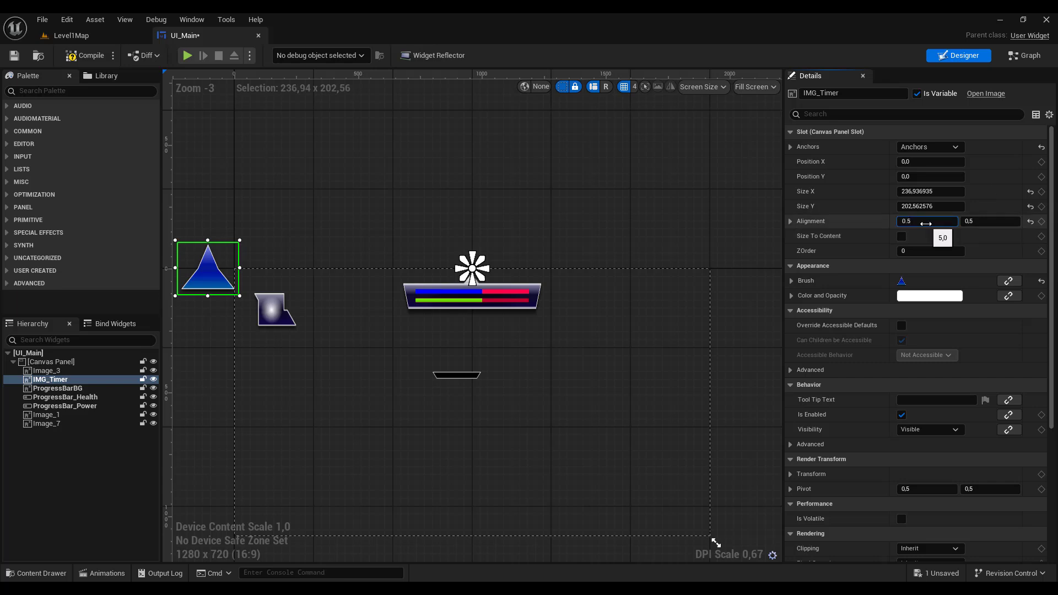
type(".5")
key("Tab")
type(".5")
key("Return")
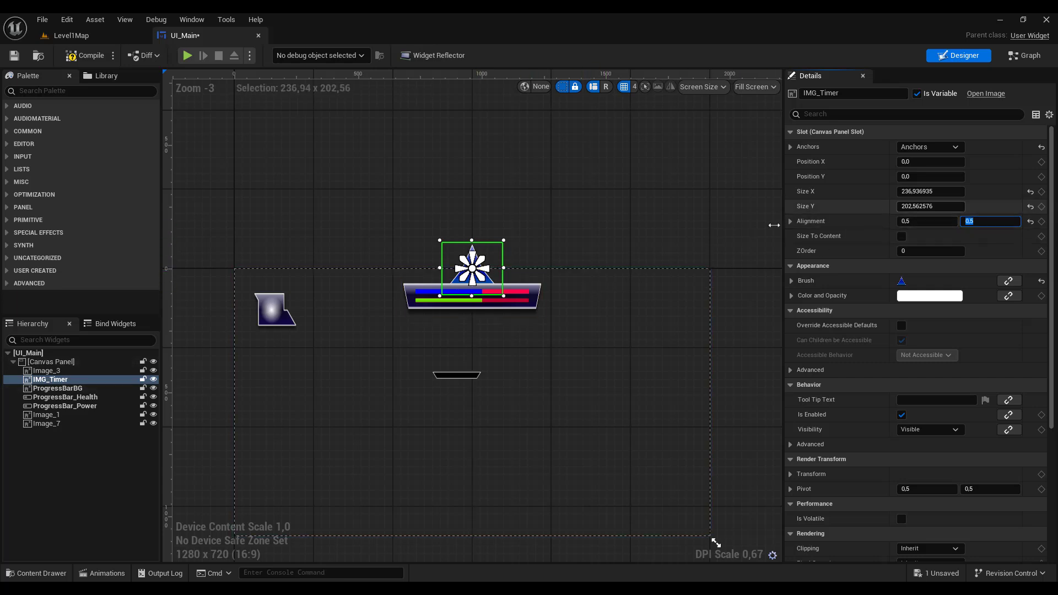
Move IMG_Timer down behind the progress bar panel to a Y position of about 144
left_click(921, 177)
left_click_drag(921, 176, 968, 176)
left_click(645, 303)
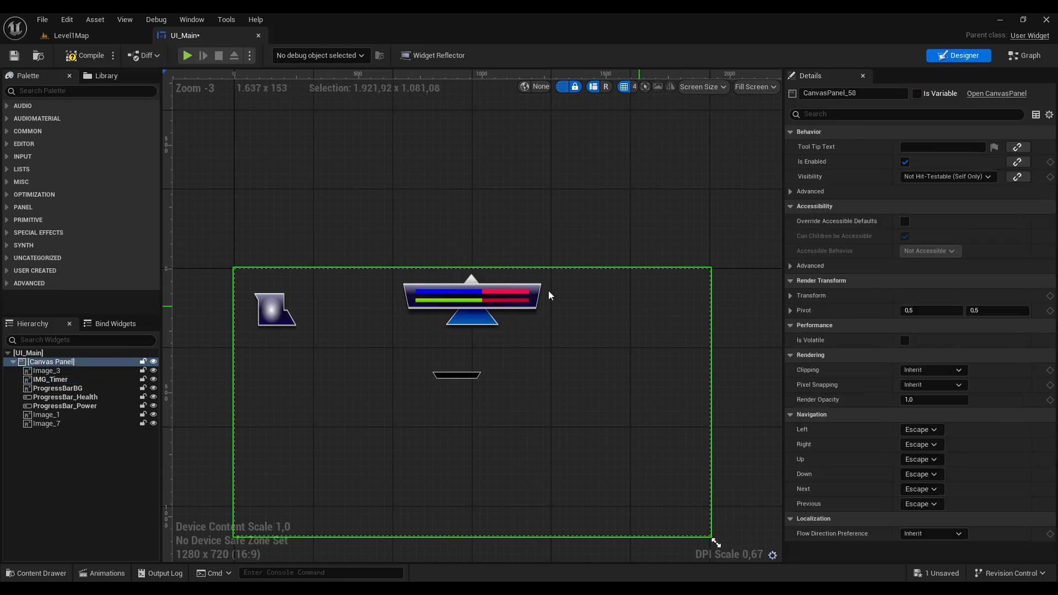
left_click(471, 281)
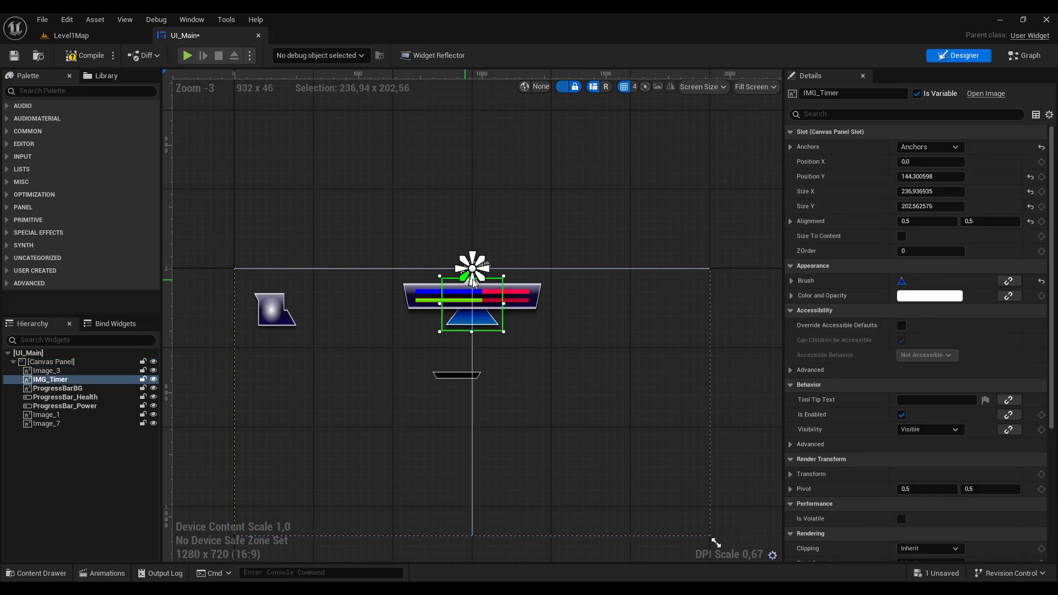
Rename Image_3 as IMG_Top
left_click(59, 372)
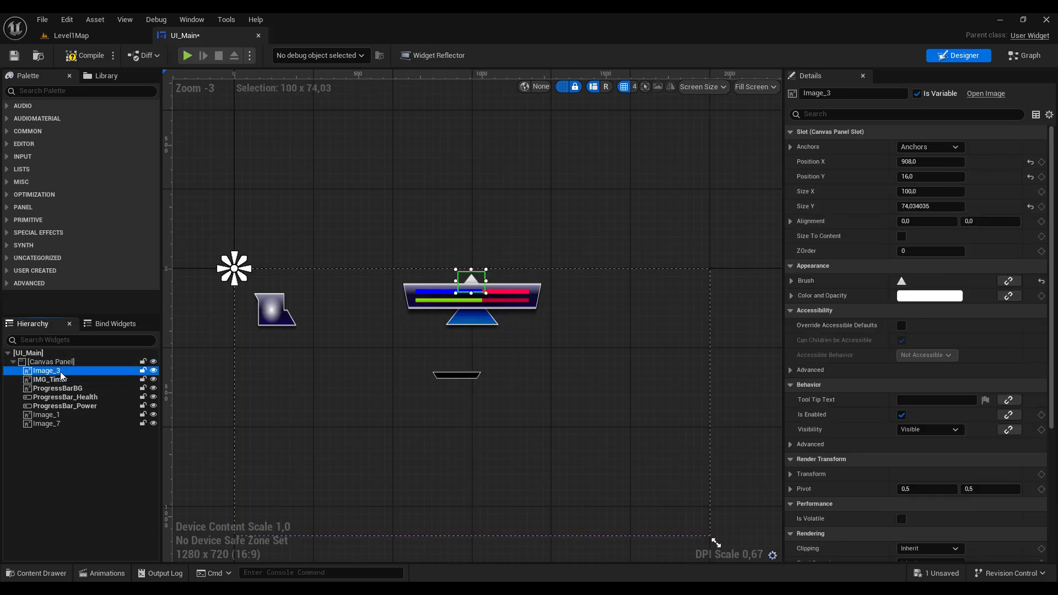
double_click(62, 376)
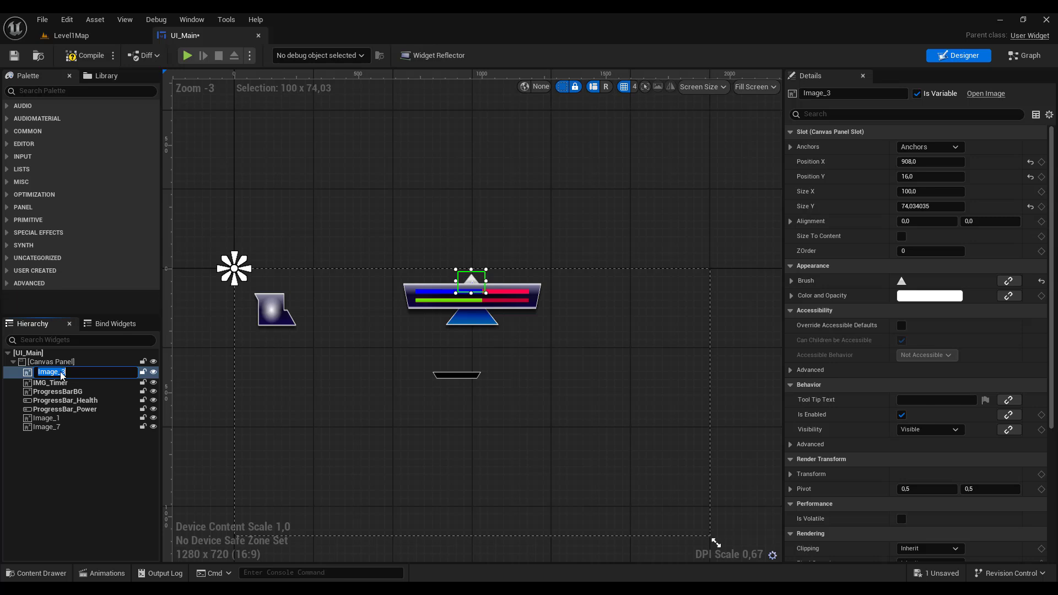
type("IMG_Top")
key("Return")
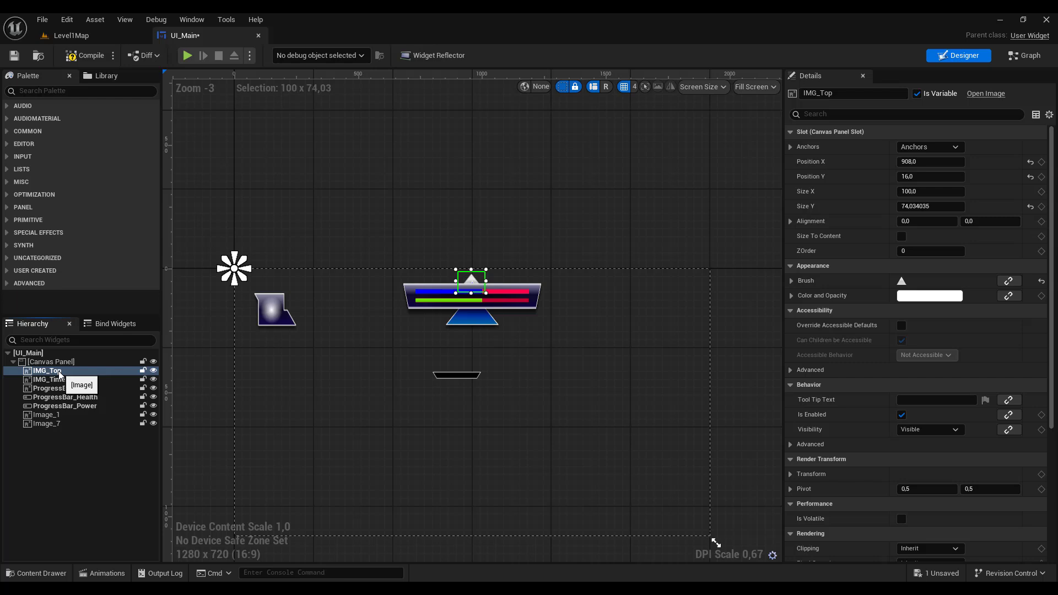
Move IMG_Top out to the left of the progress bar panel, to an X position of about 488
left_click(466, 321)
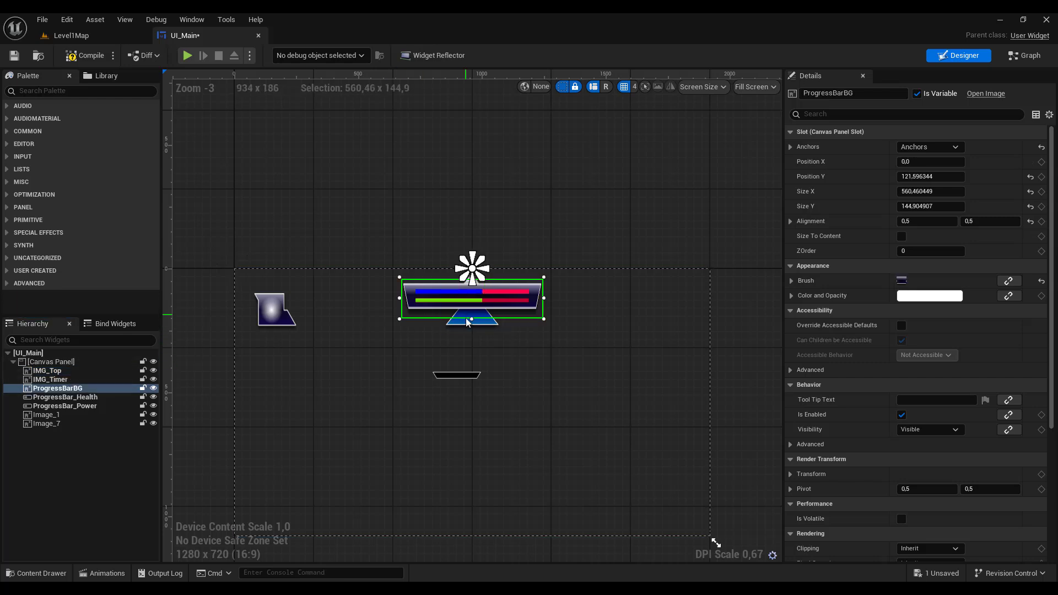
left_click(466, 321)
left_click(546, 290)
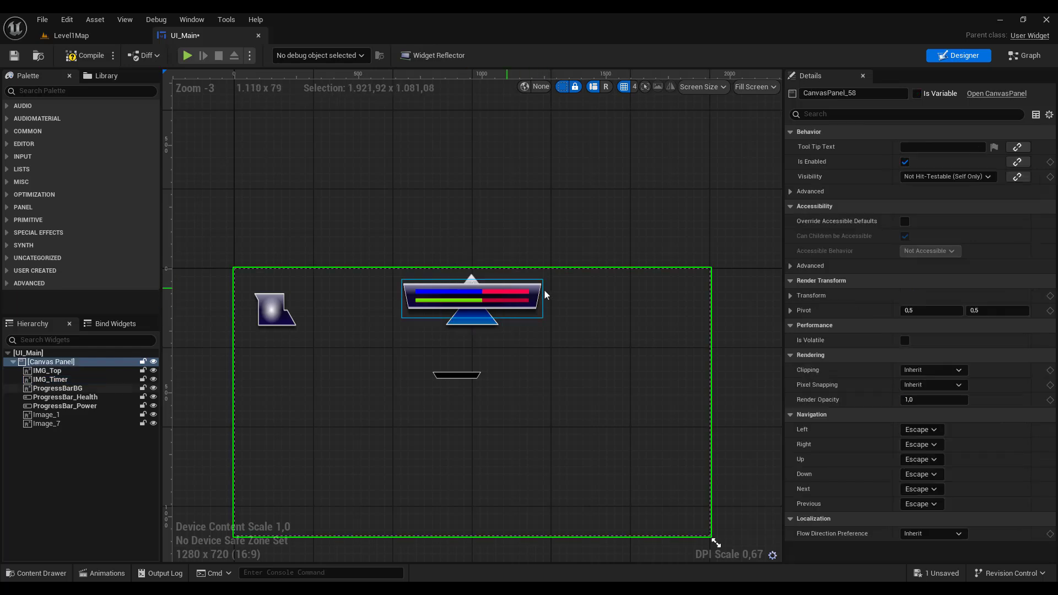
left_click(473, 282)
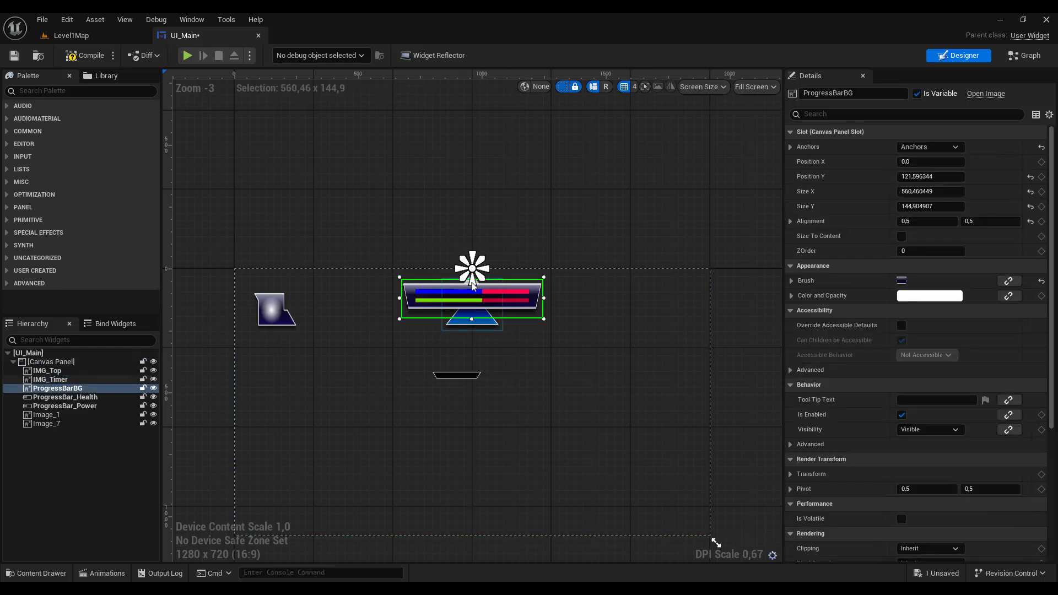
left_click(47, 370)
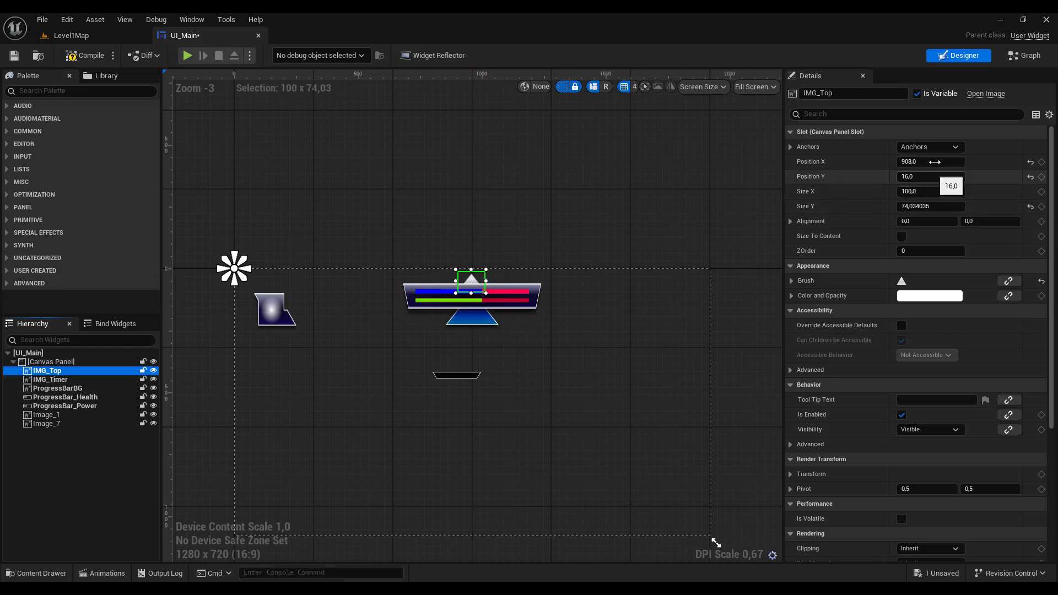
left_click_drag(934, 162, 898, 162)
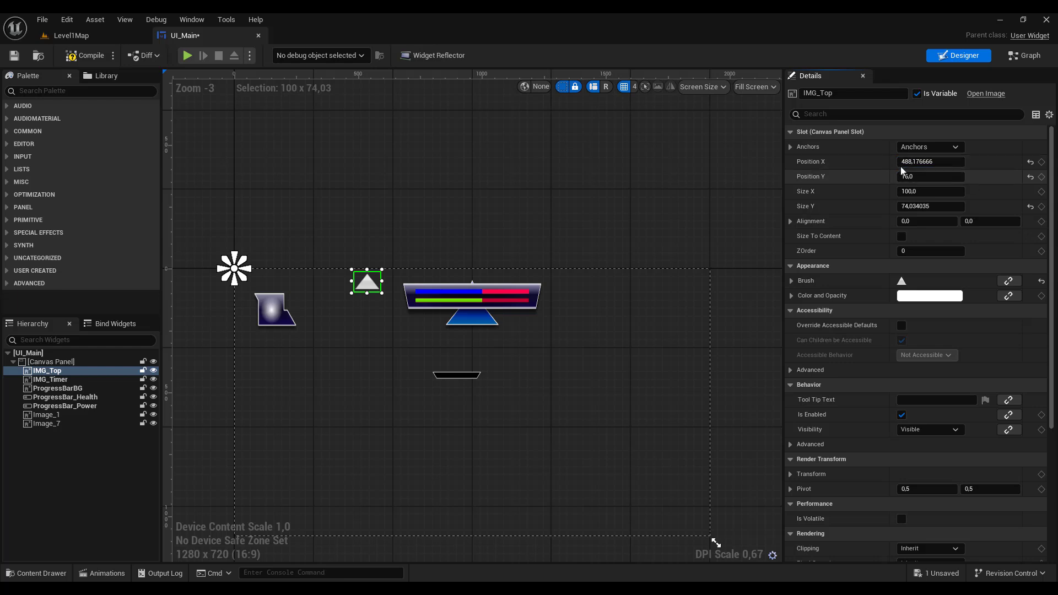
Enlarge IMG_Timer to about 324 by 260 and reset its X and Y position to 0
left_click(500, 330)
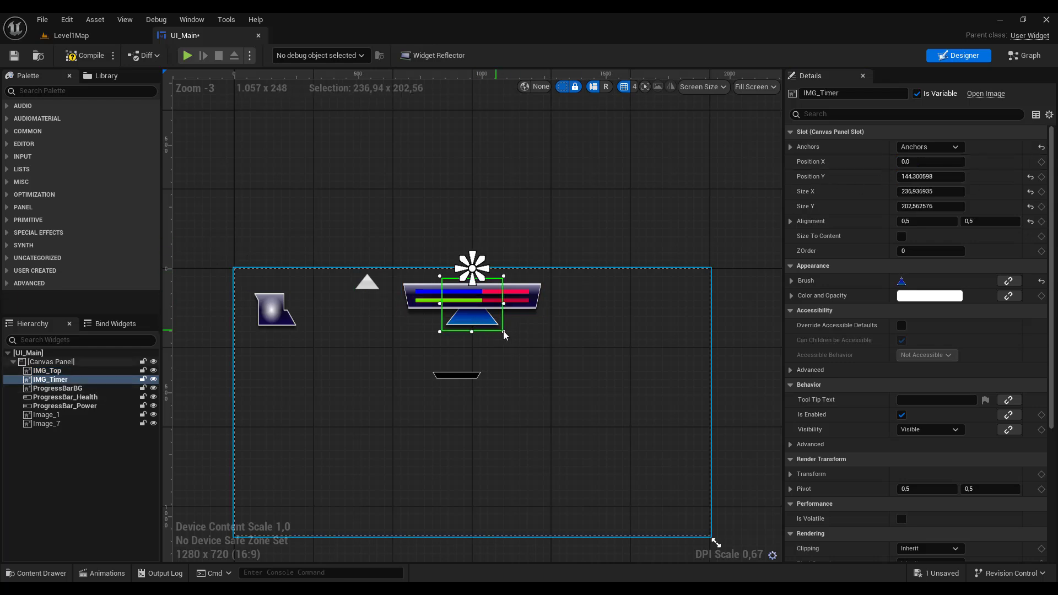
left_click_drag(504, 331, 524, 345)
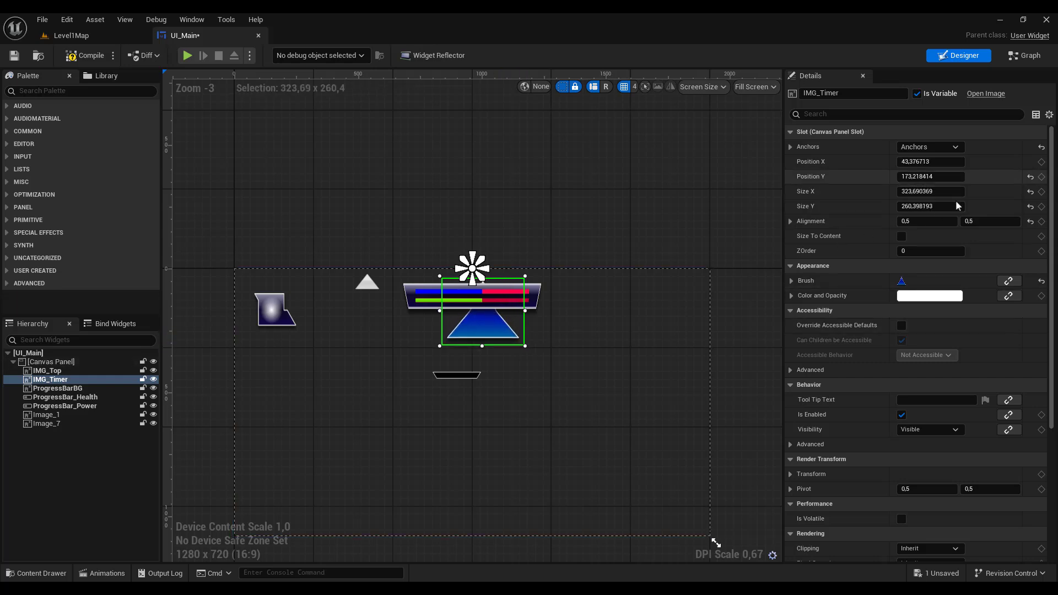
left_click(1029, 177)
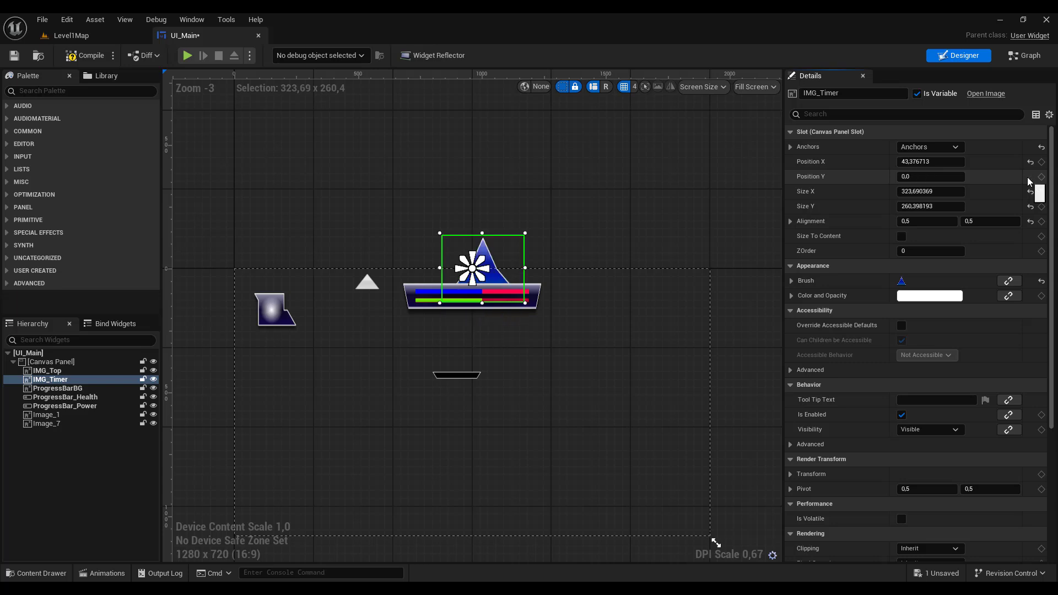
left_click(1029, 162)
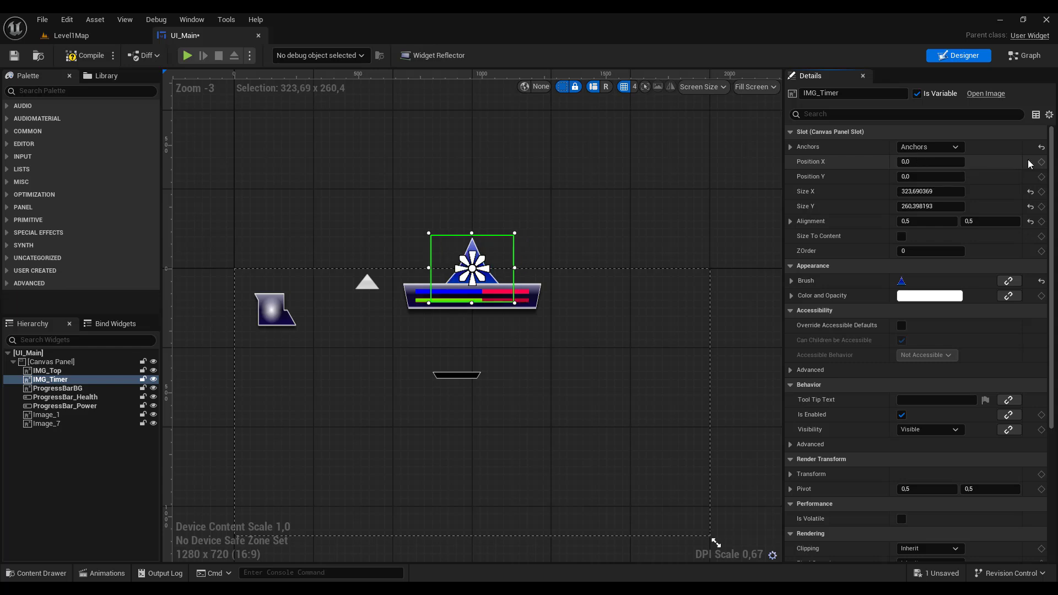
Move IMG_Timer down behind the progress bar panel to a Y position of about 127
left_click_drag(912, 177, 948, 177)
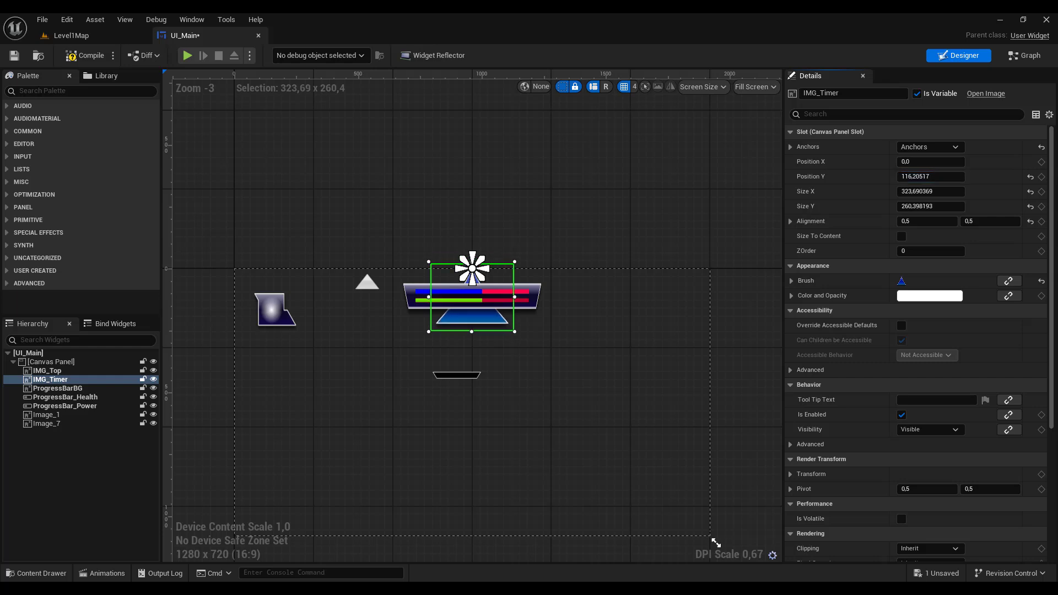
left_click(543, 343)
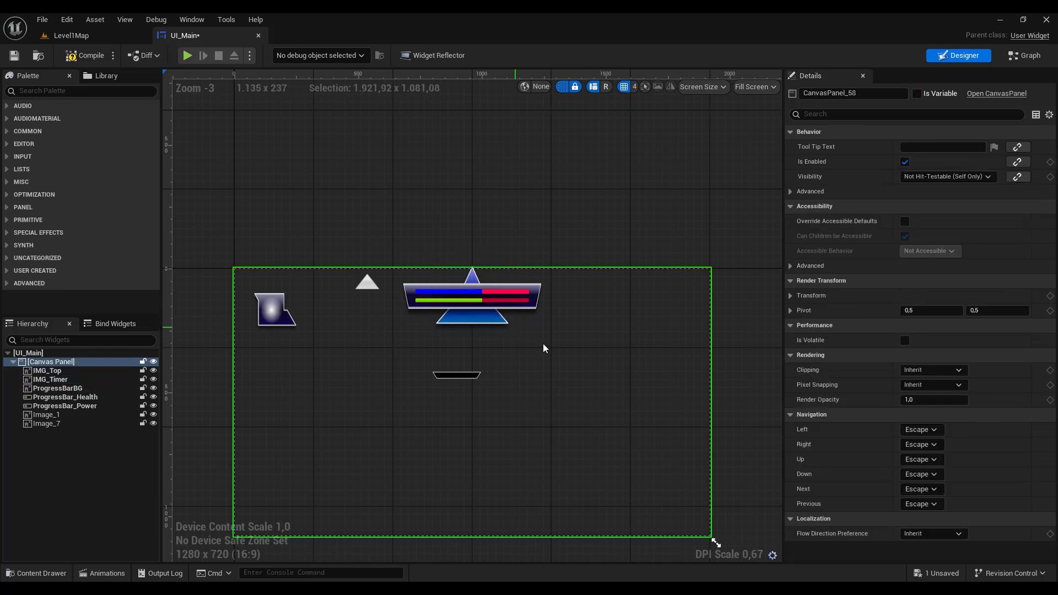
left_click(467, 319)
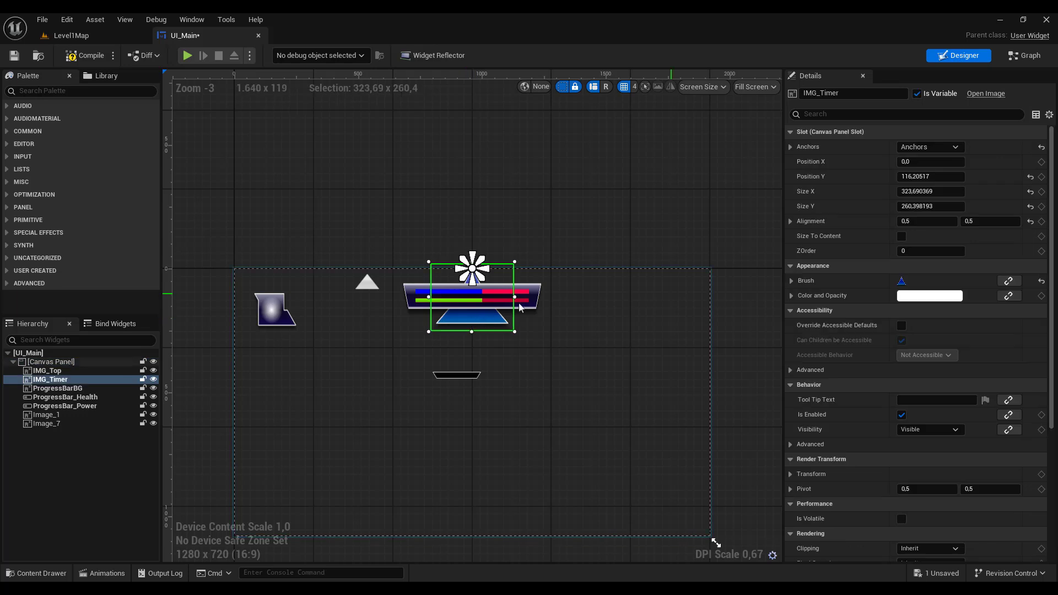
left_click_drag(931, 177, 935, 177)
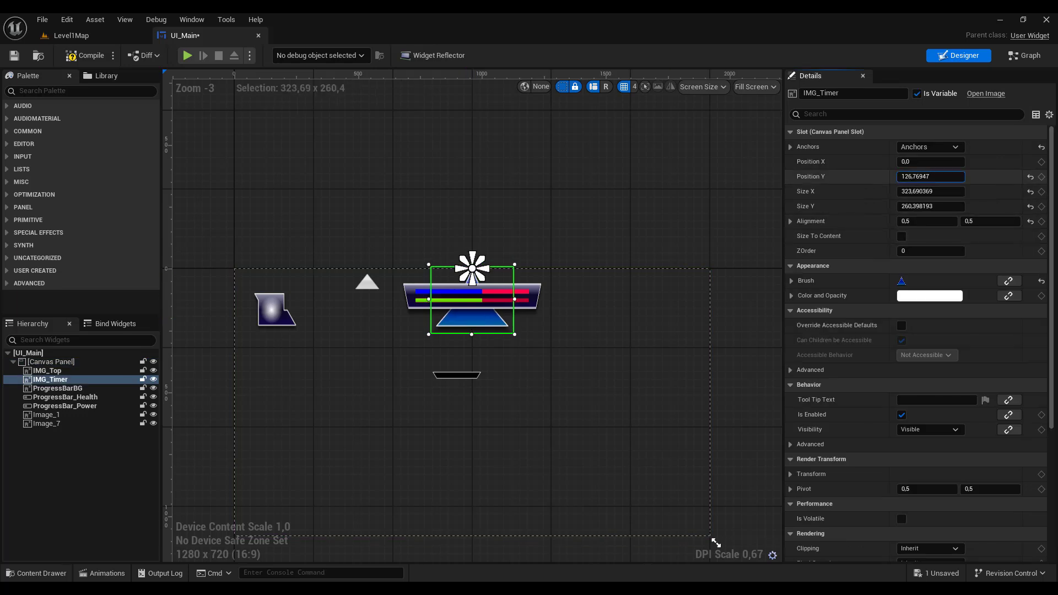
left_click(662, 299)
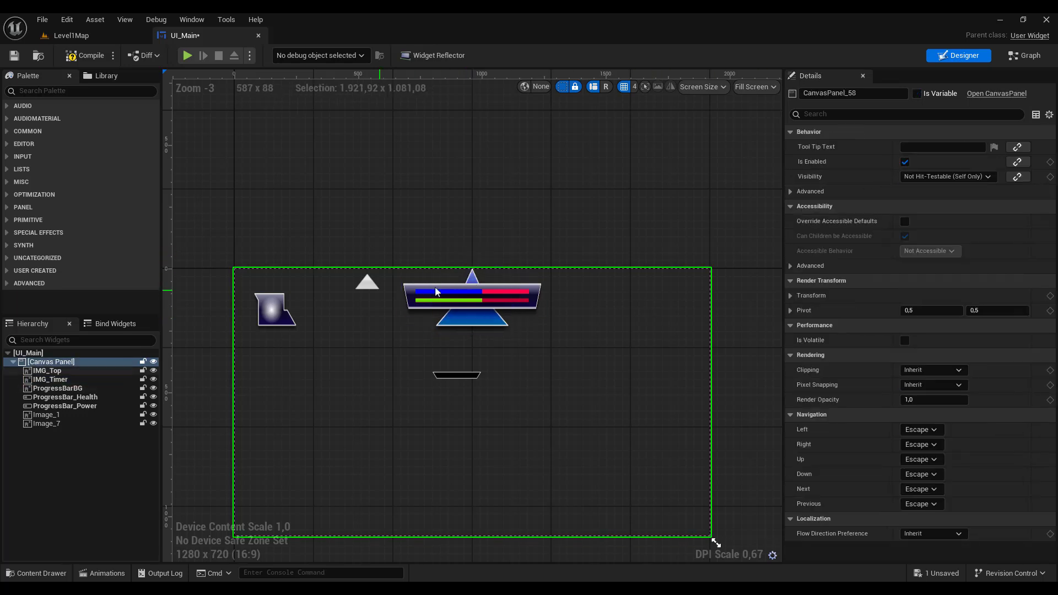
Anchor the IMG_Top arrow image to the top center of the canvas
left_click(367, 283)
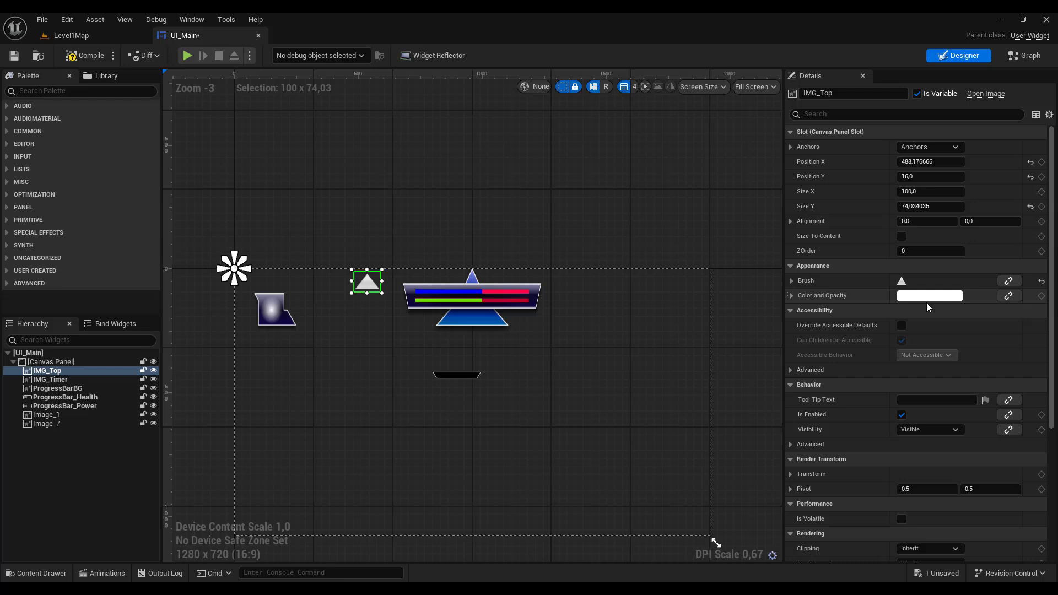
left_click(792, 280)
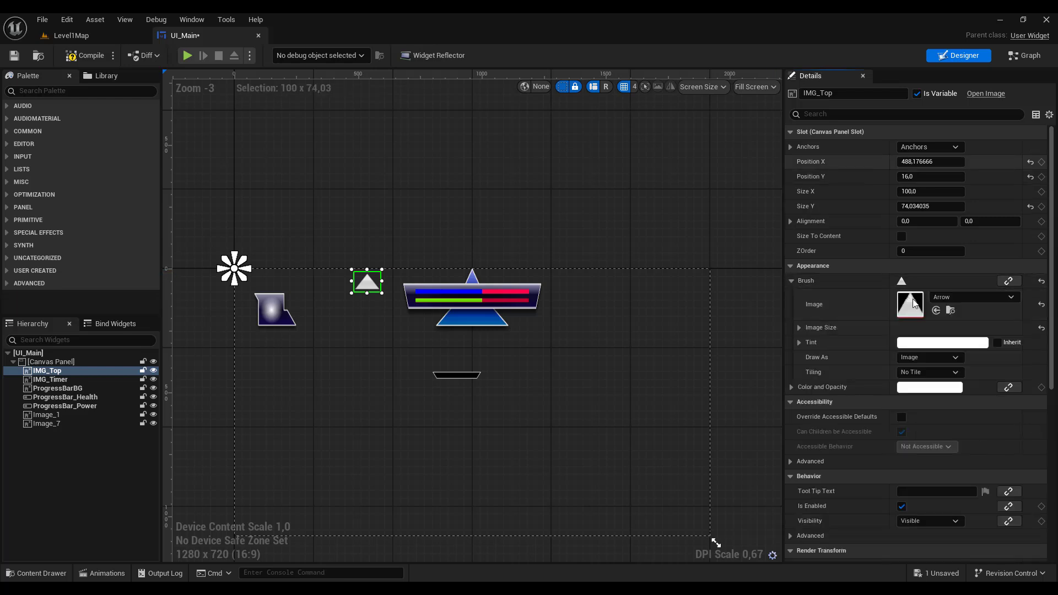
left_click(914, 151)
left_click(953, 168)
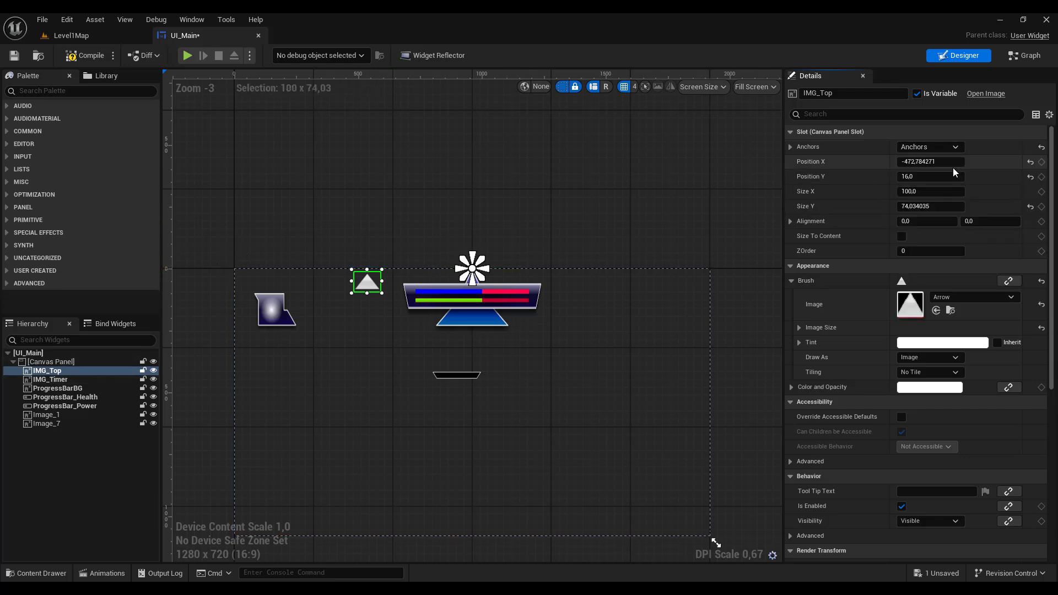
Set IMG_Top's alignment to 0.5 by 0.5 and reset its X and Y position to 0
left_click(940, 221)
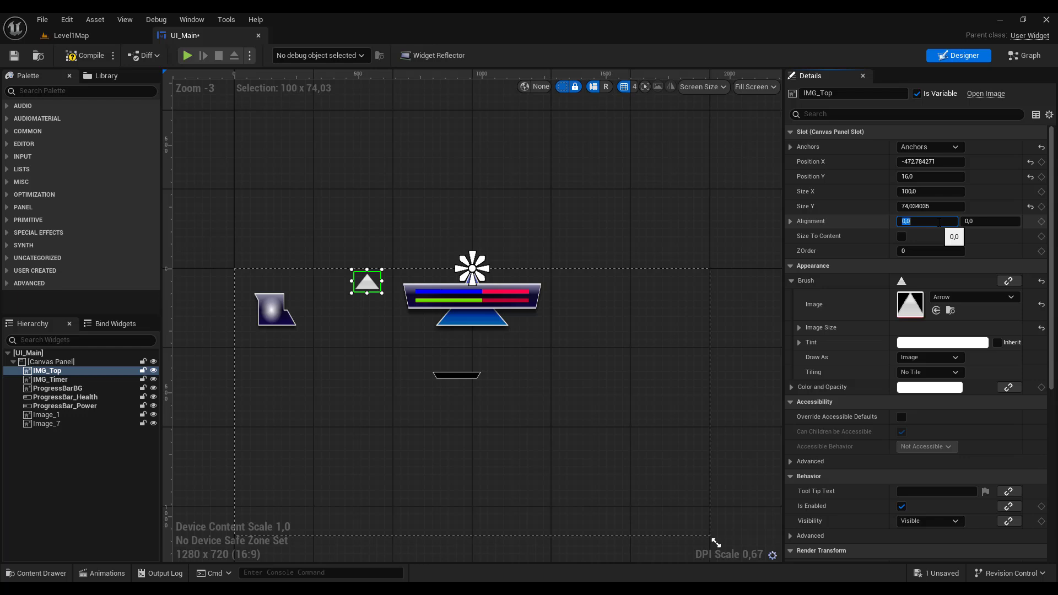
type(".5")
key("Tab")
key("Return")
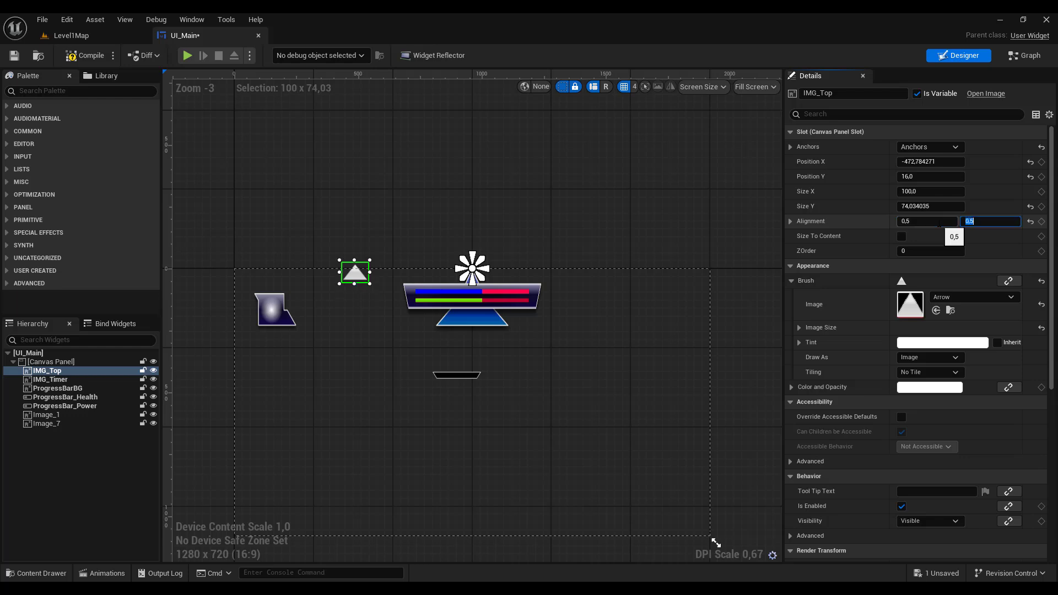
left_click(1030, 162)
left_click(1030, 177)
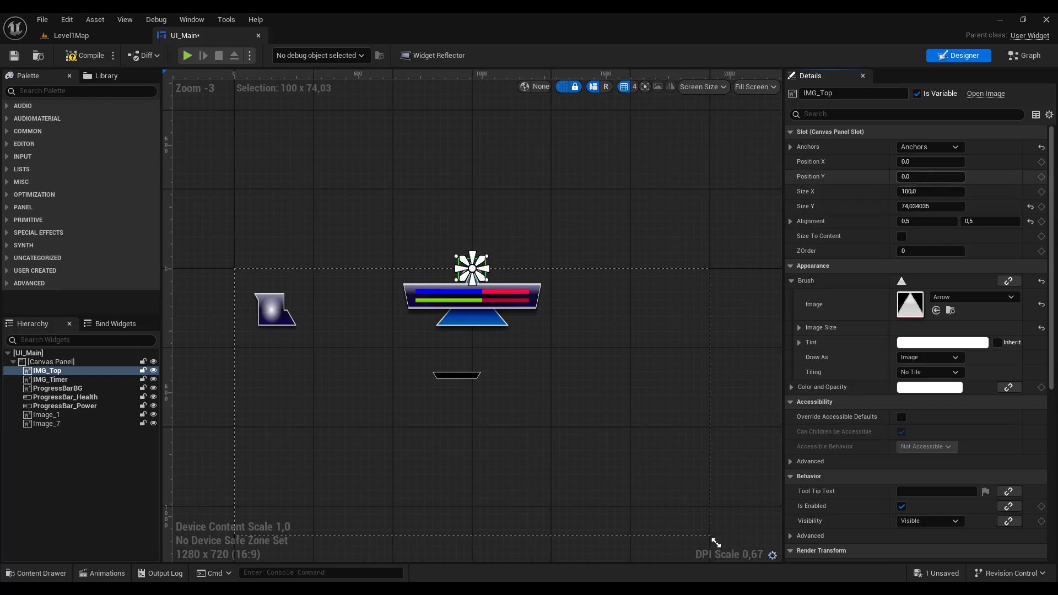
Move IMG_Top down over the tip of the timer triangle, to a Y position of about 39
left_click_drag(931, 177, 957, 181)
left_click(631, 324)
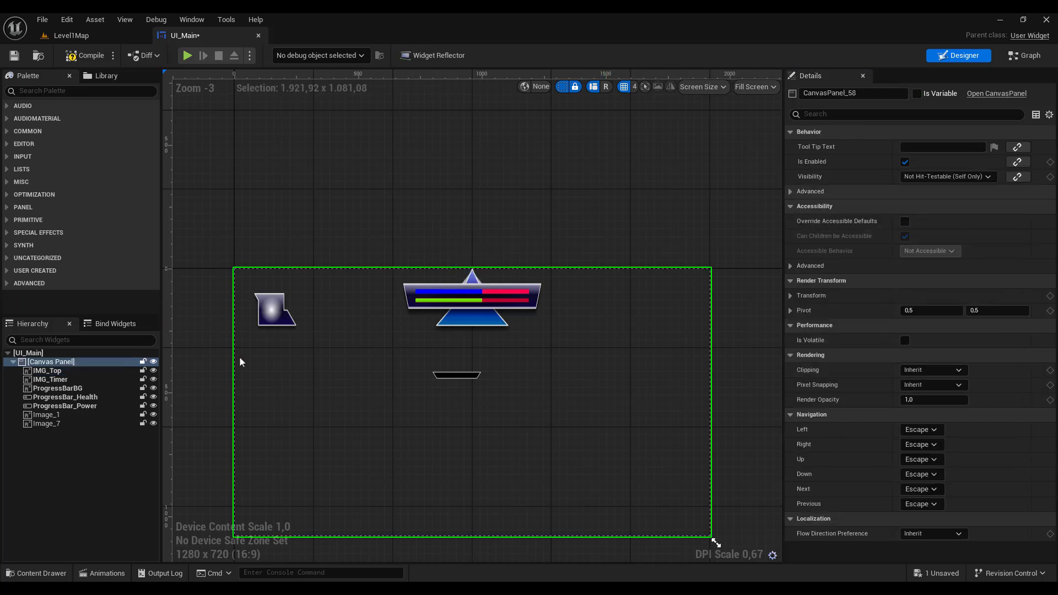
left_click(50, 371)
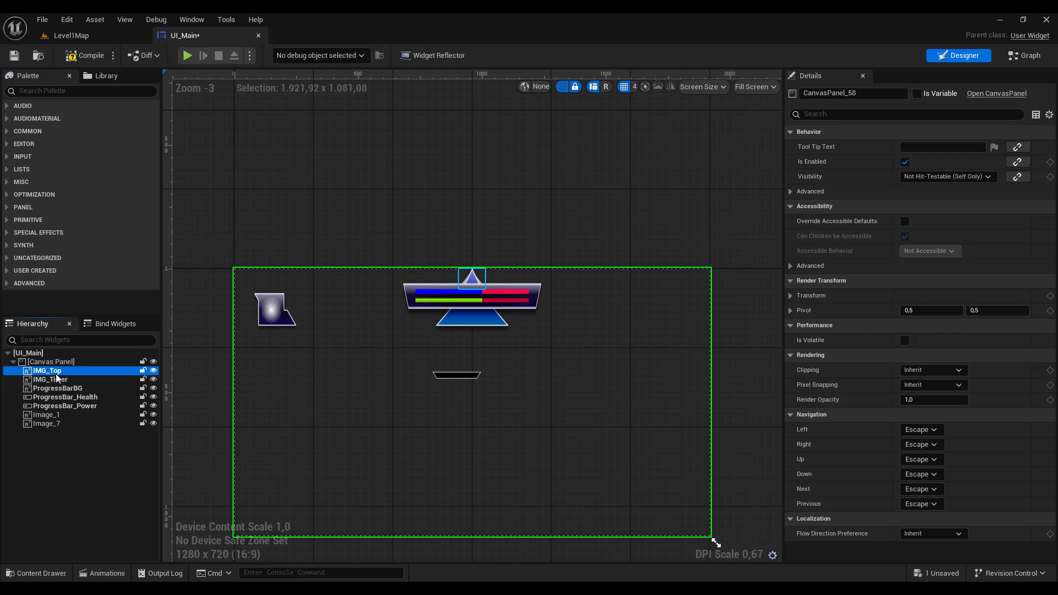
left_click_drag(937, 181, 928, 180)
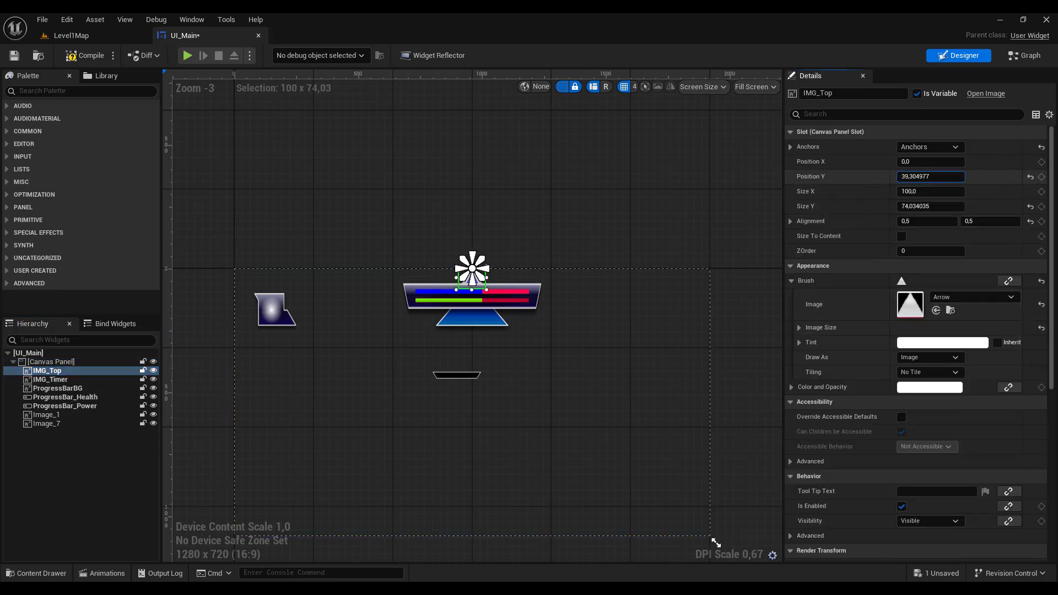
left_click(604, 351)
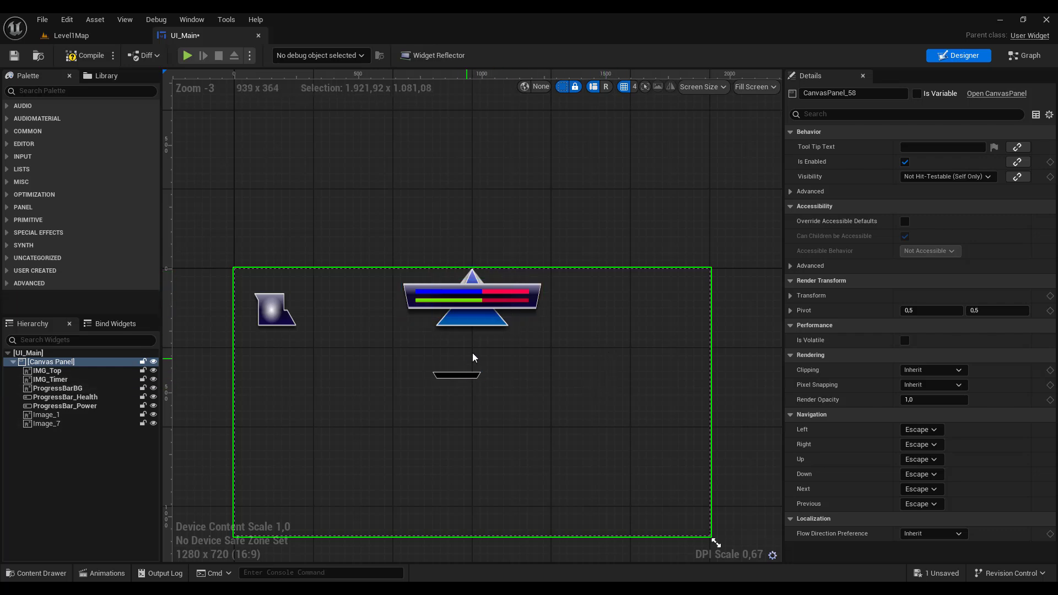
Place Image_7 over the base of the timer triangle at X 816, Y 208 and resize it to about 285 by 48
left_click_drag(482, 380, 497, 331)
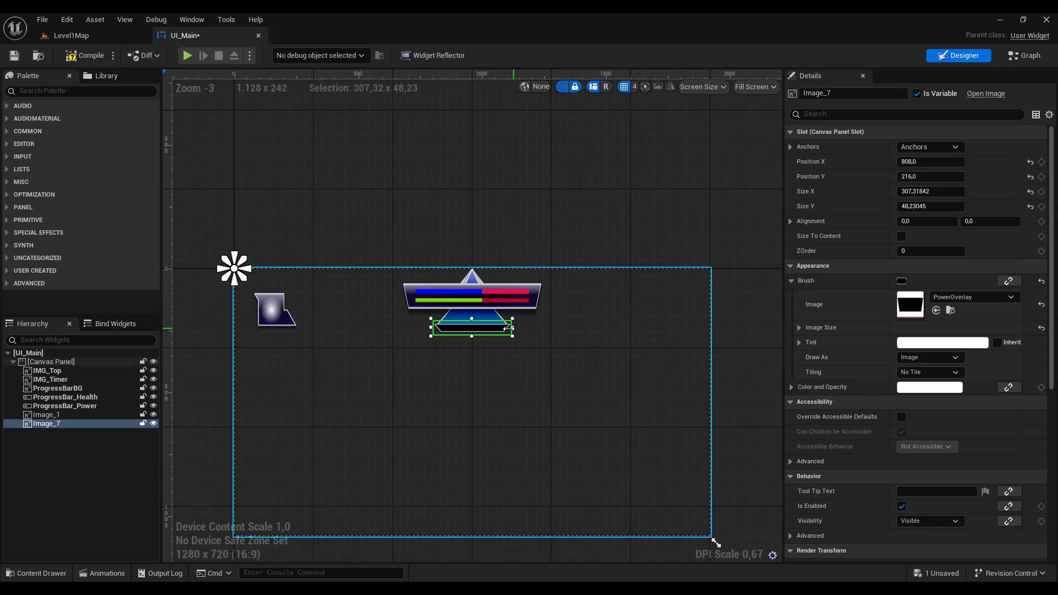
left_click(513, 328)
left_click(513, 332)
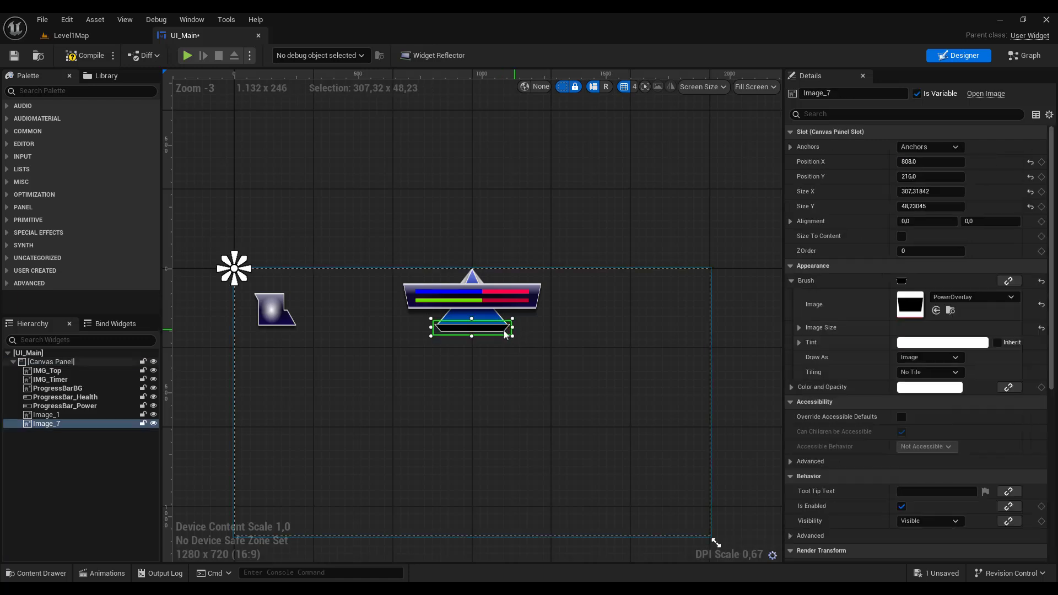
mouse_move(512, 328)
left_mouse_down()
mouse_move(491, 328)
mouse_move(509, 327)
left_mouse_up()
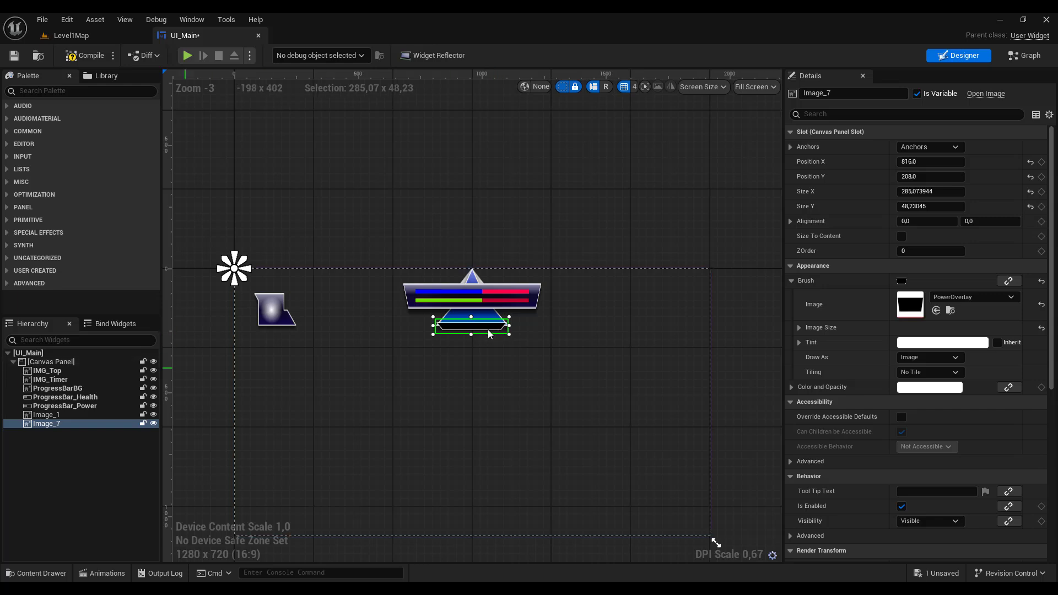
Rename Image_7 as IMG_TimerBG and reorder it to be the first child of the Canvas Panel
left_click(53, 425)
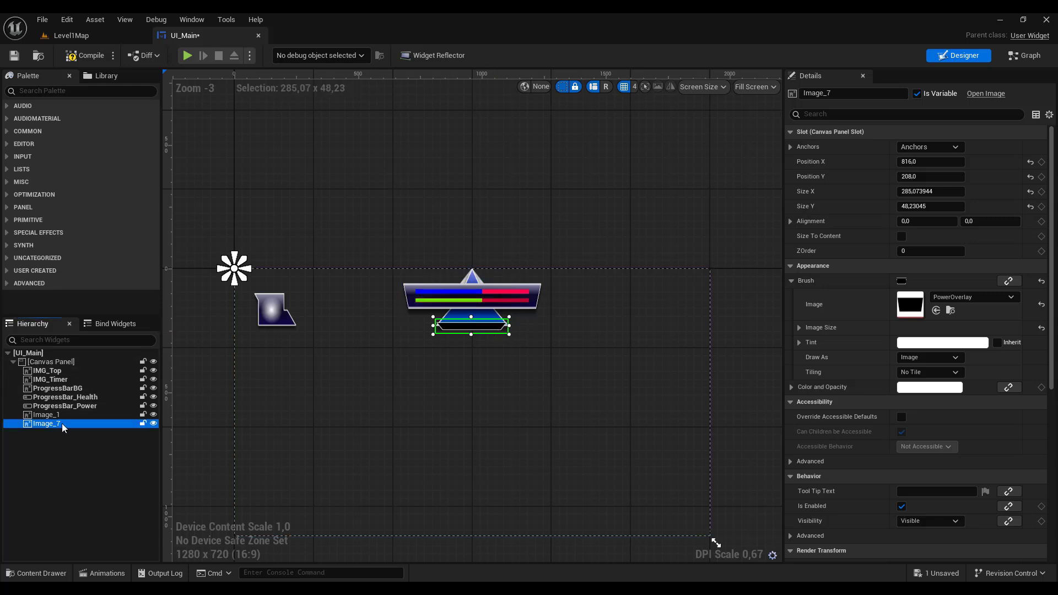
left_click(62, 423)
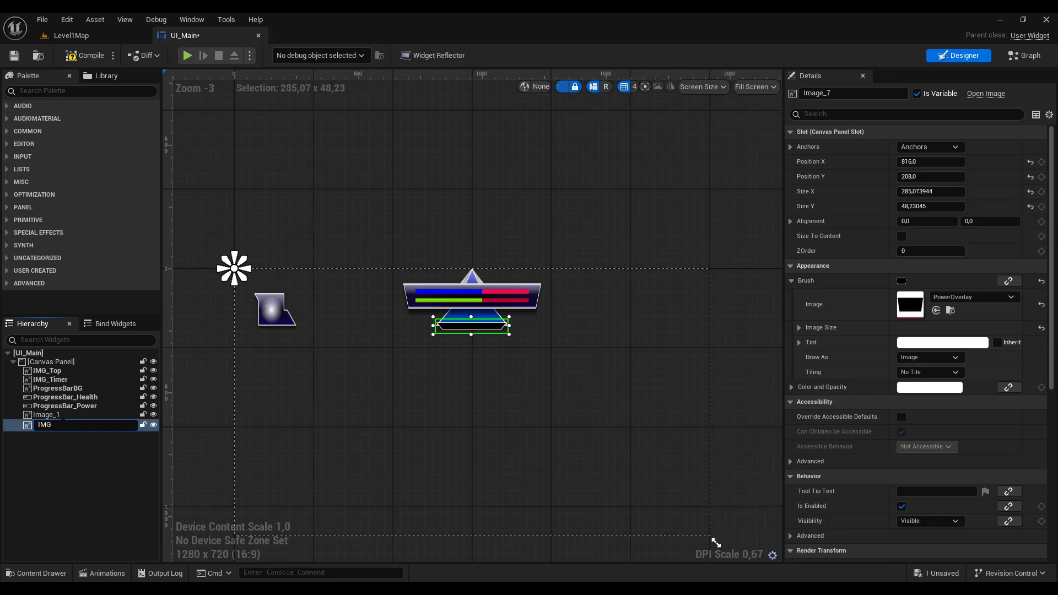
type("IMG_Timer")
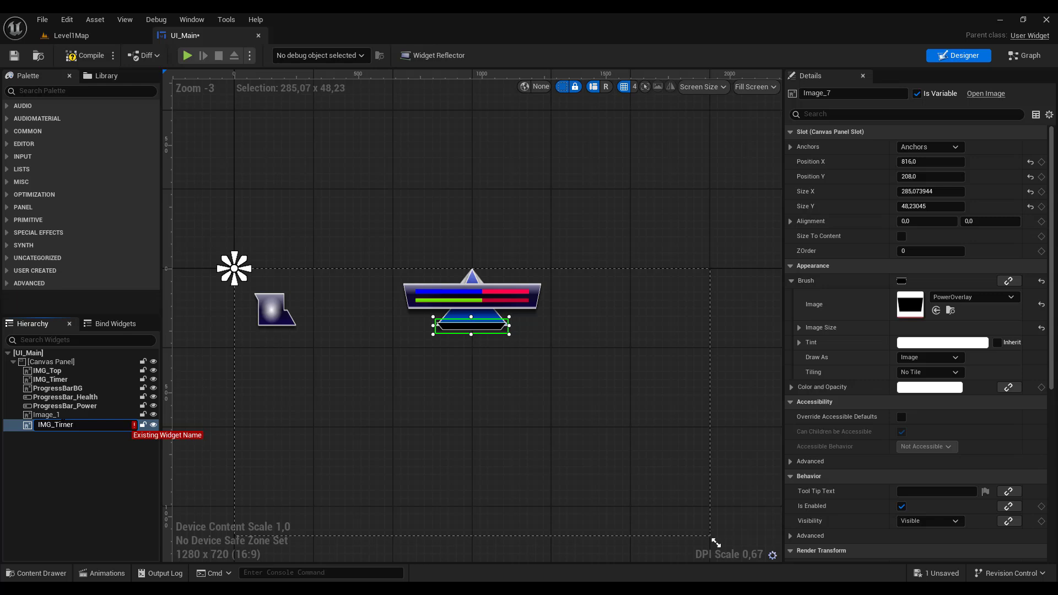
type("BG")
key("Return")
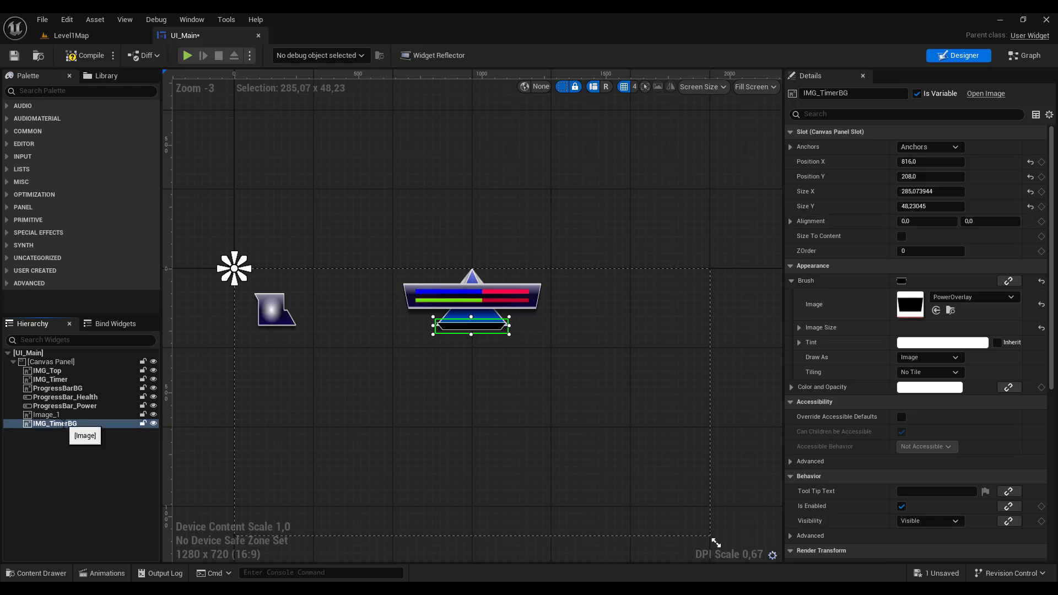
left_click_drag(64, 425, 52, 365)
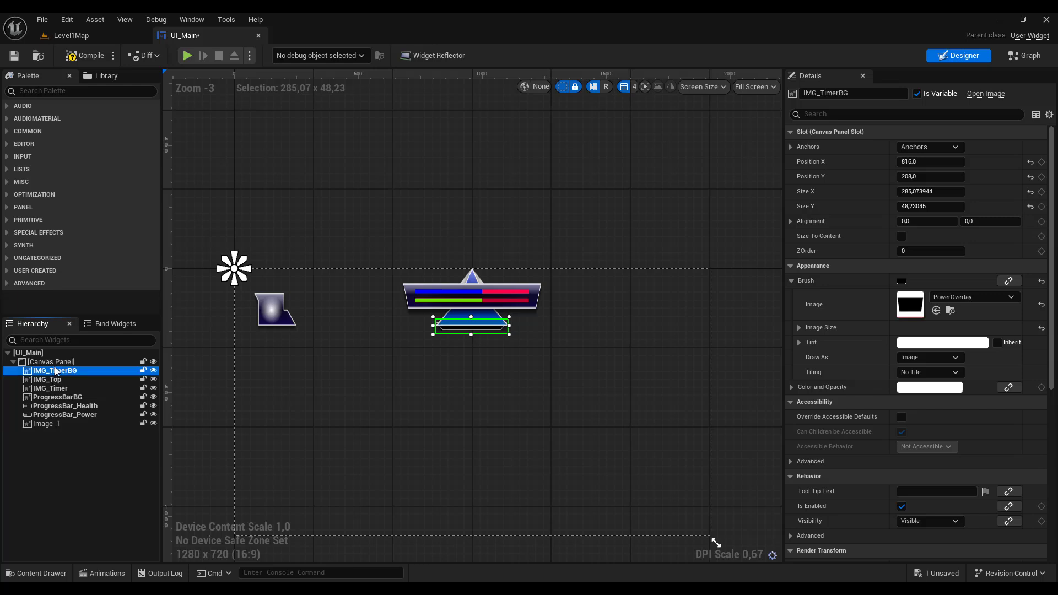
Move IMG_TimerBG slightly lower, to a Y position of about 213, and compile the widget
left_click(535, 361)
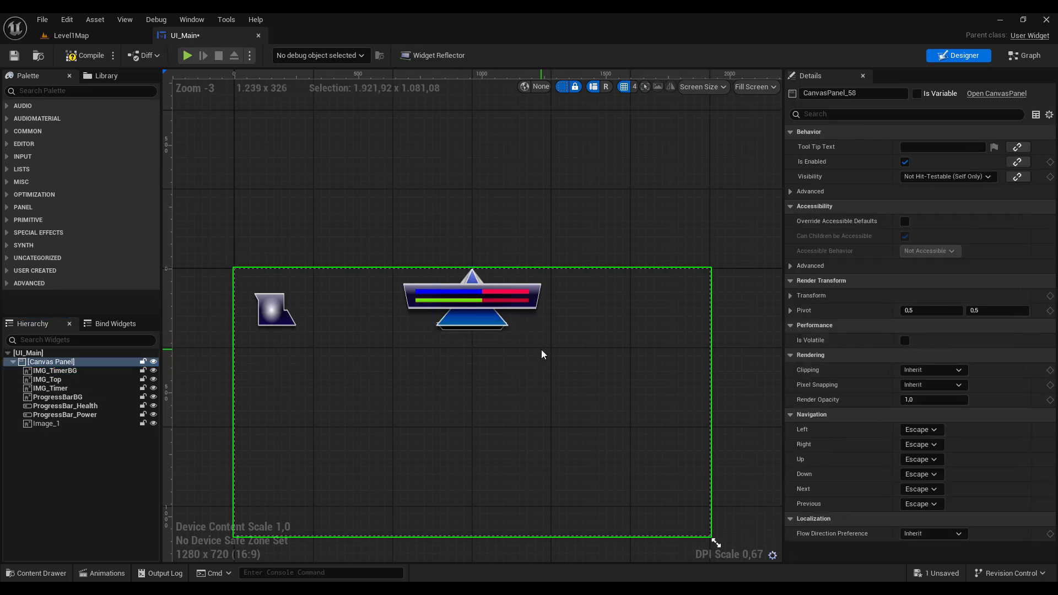
left_click(491, 328)
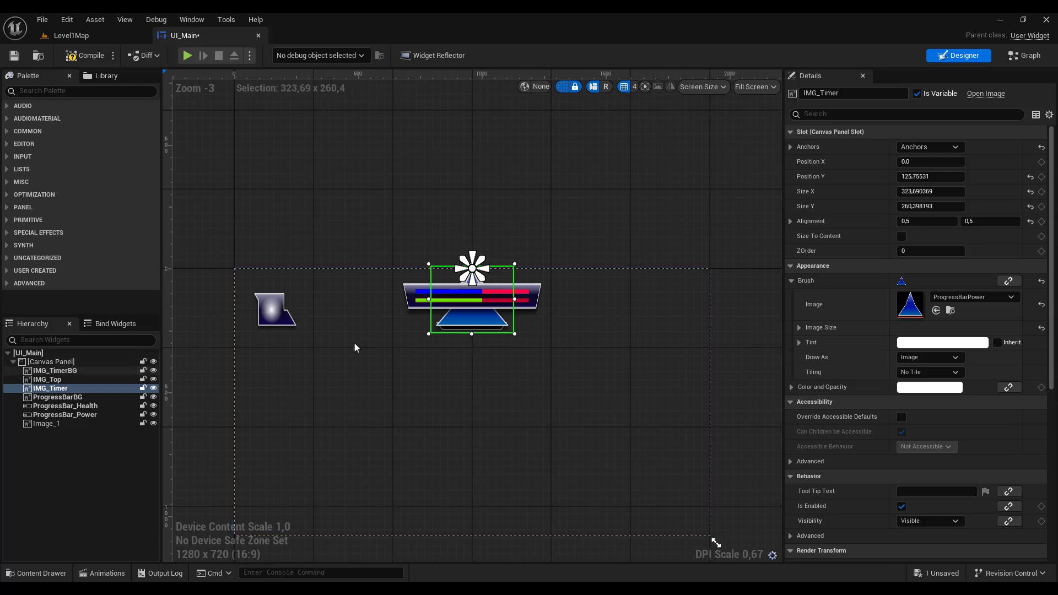
left_click(65, 371)
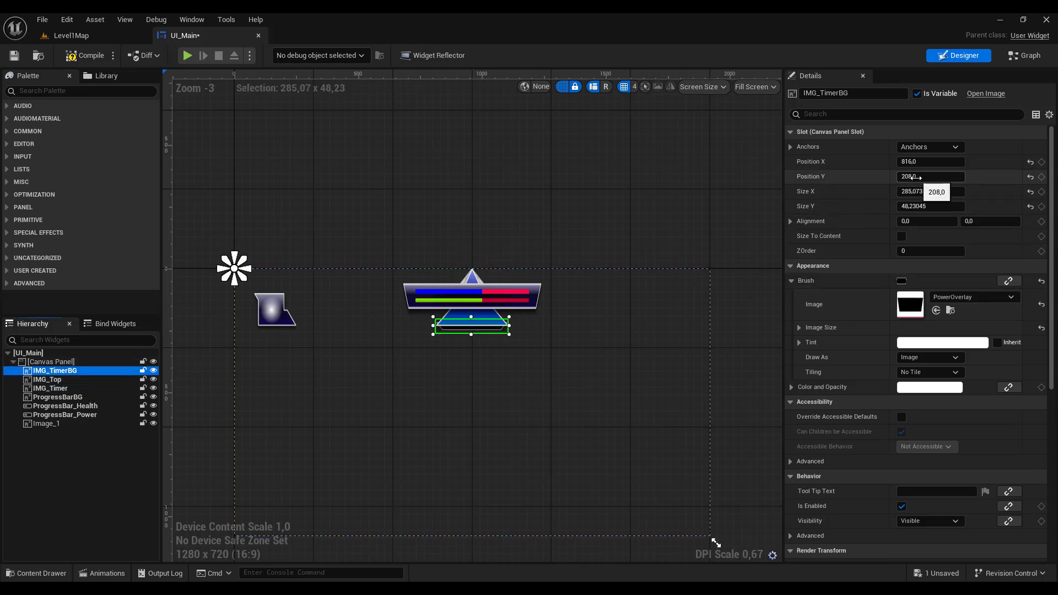
left_click_drag(916, 178, 919, 178)
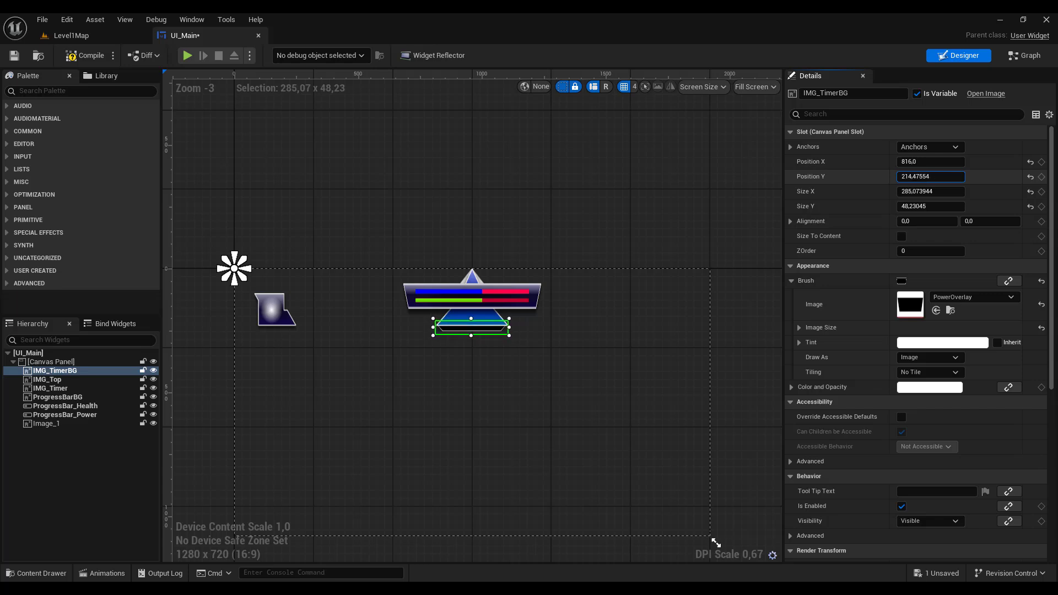
left_click(593, 357)
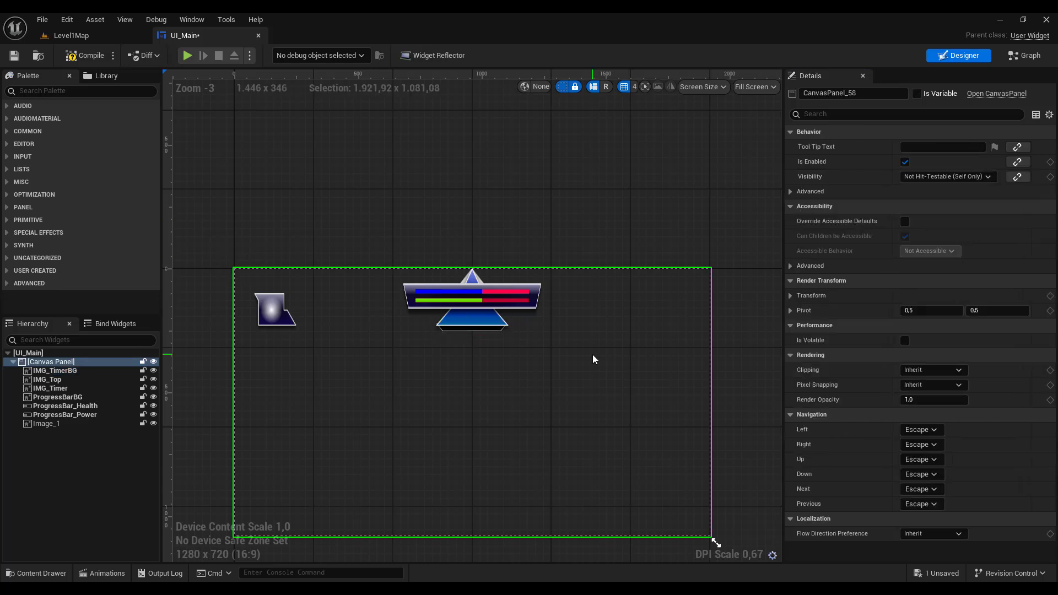
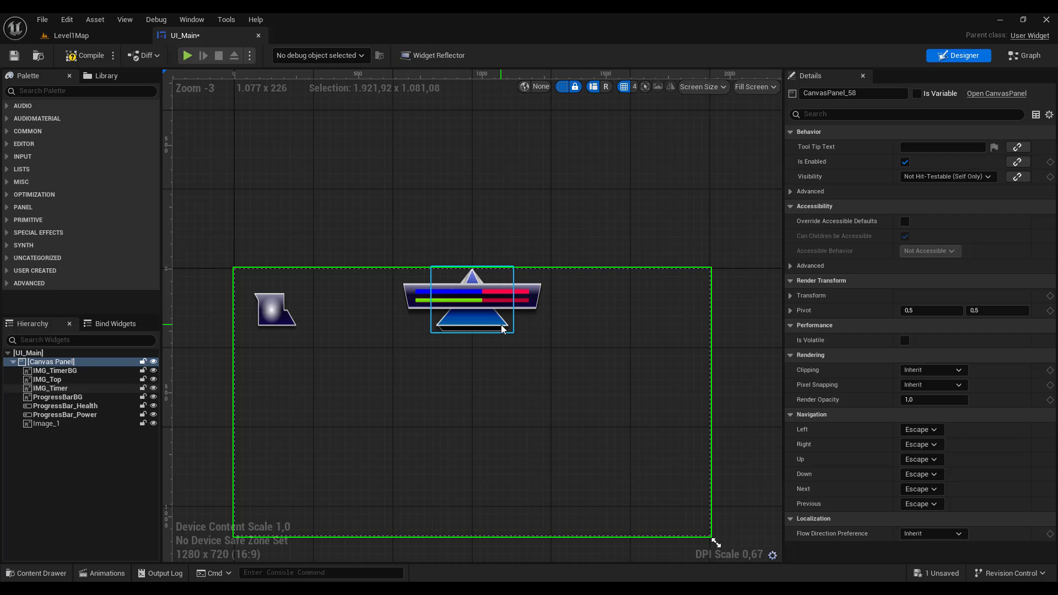
left_click(102, 55)
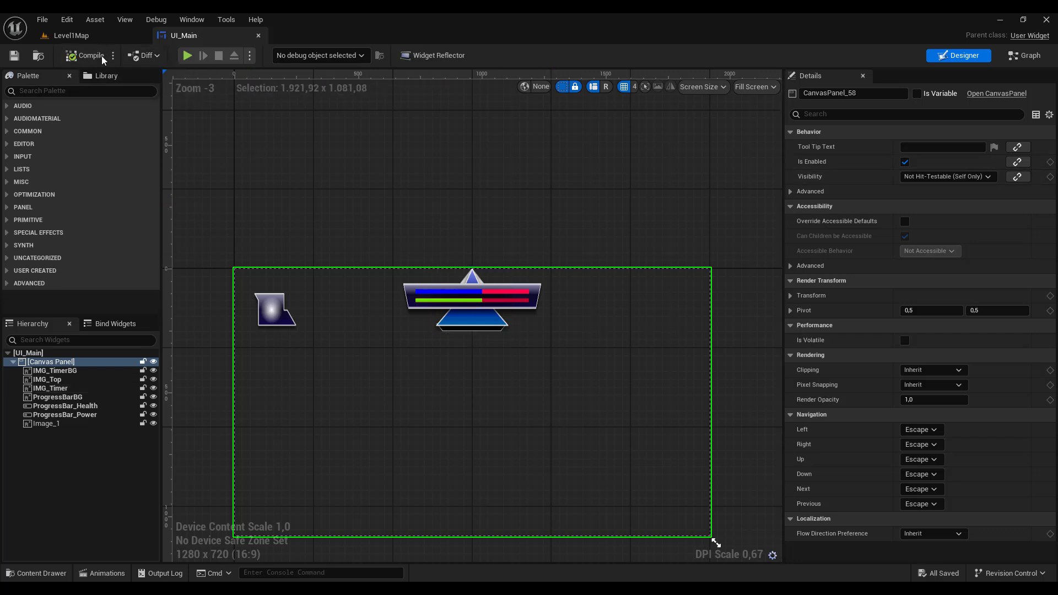
Reset the Fill Color and Opacity of ProgressBar_Power to its default white
right_click_drag(590, 232, 590, 165)
left_click(508, 209)
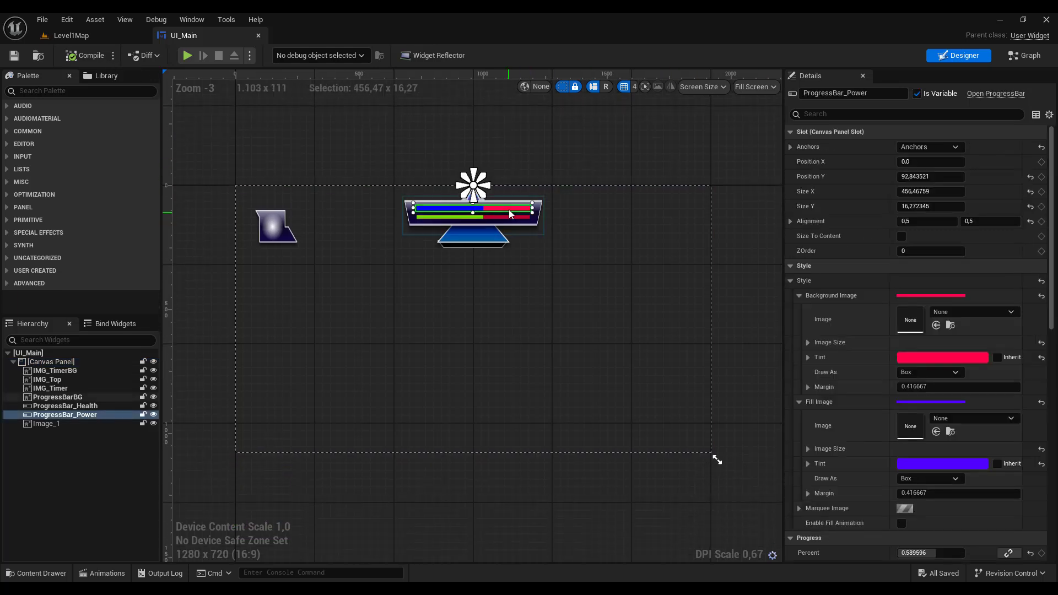
scroll(871, 422, "down", 5)
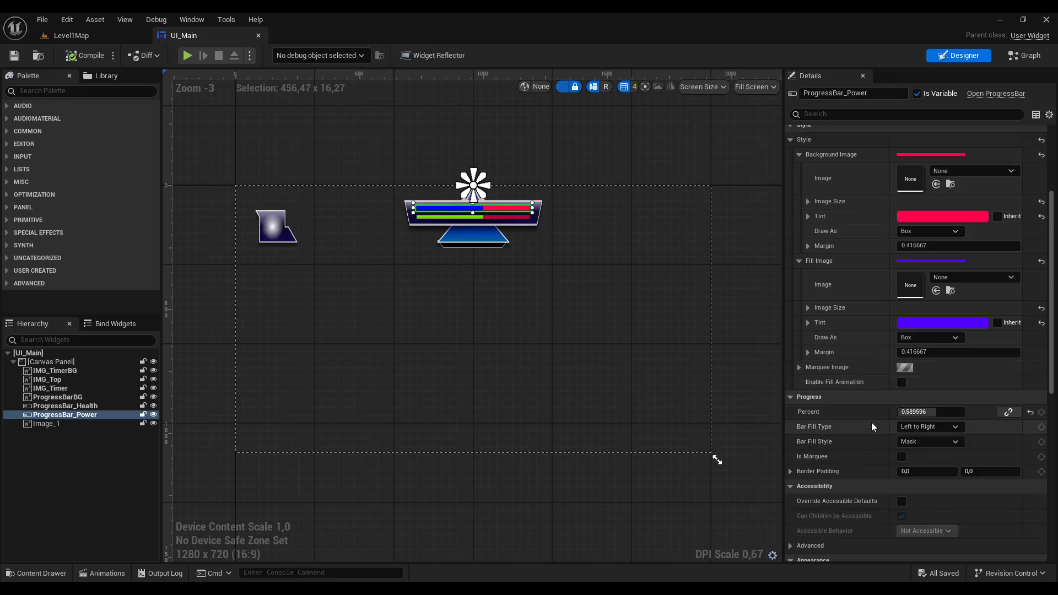
scroll(871, 425, "down", 5)
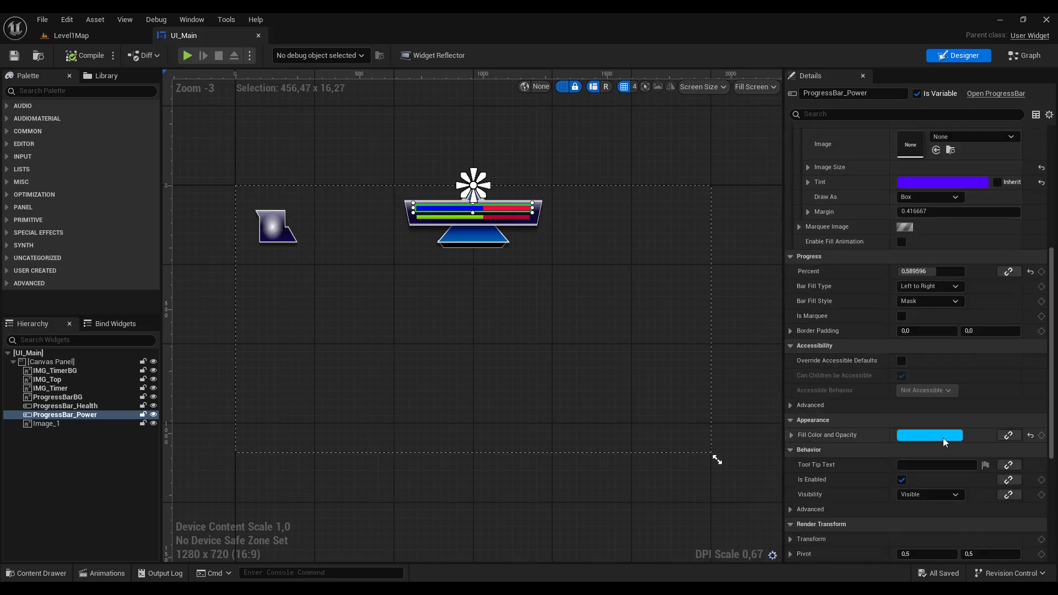
left_click(1030, 436)
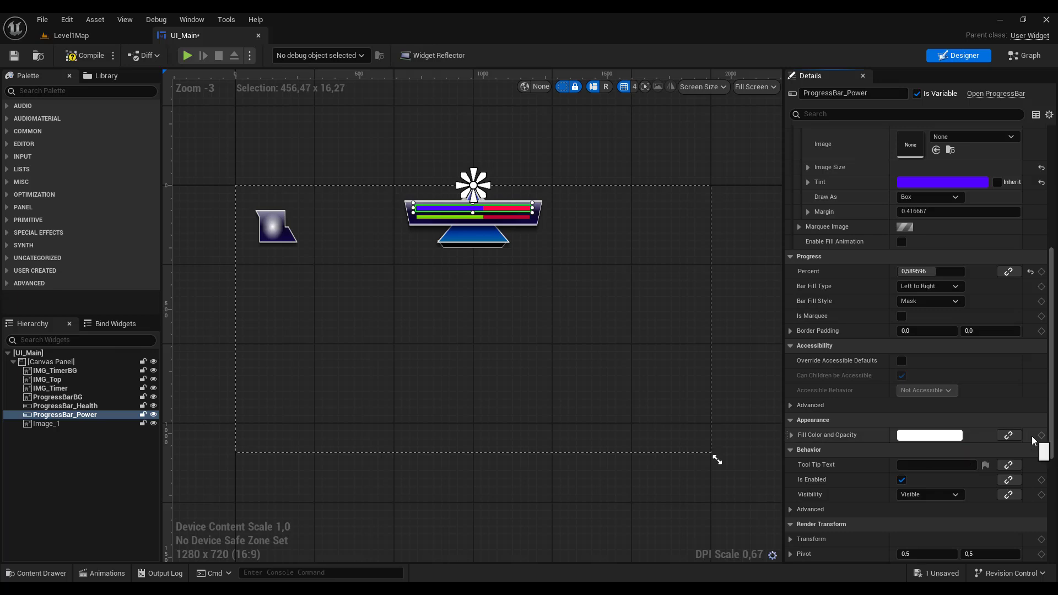
Compare the fill color, tint, background and progress settings of ProgressBar_Health and ProgressBar_Power
left_click(473, 217)
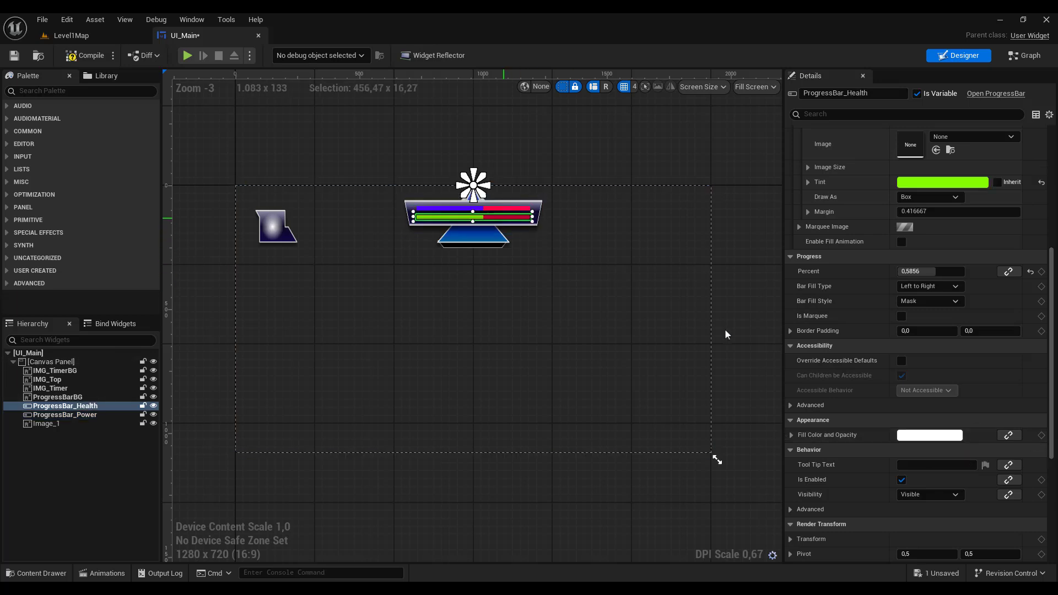
scroll(947, 440, "down", 3)
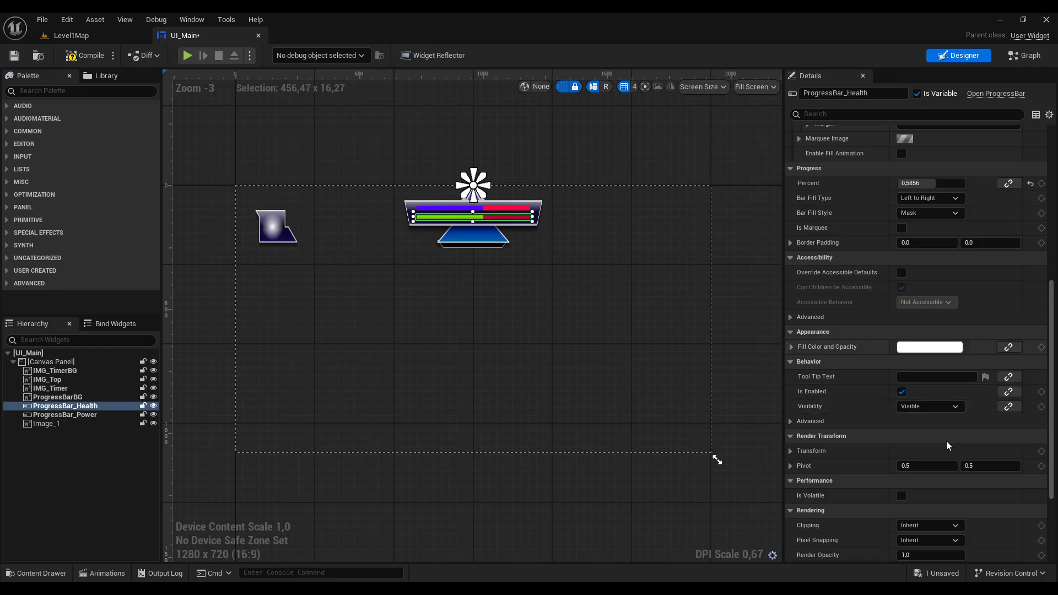
scroll(882, 377, "up", 2)
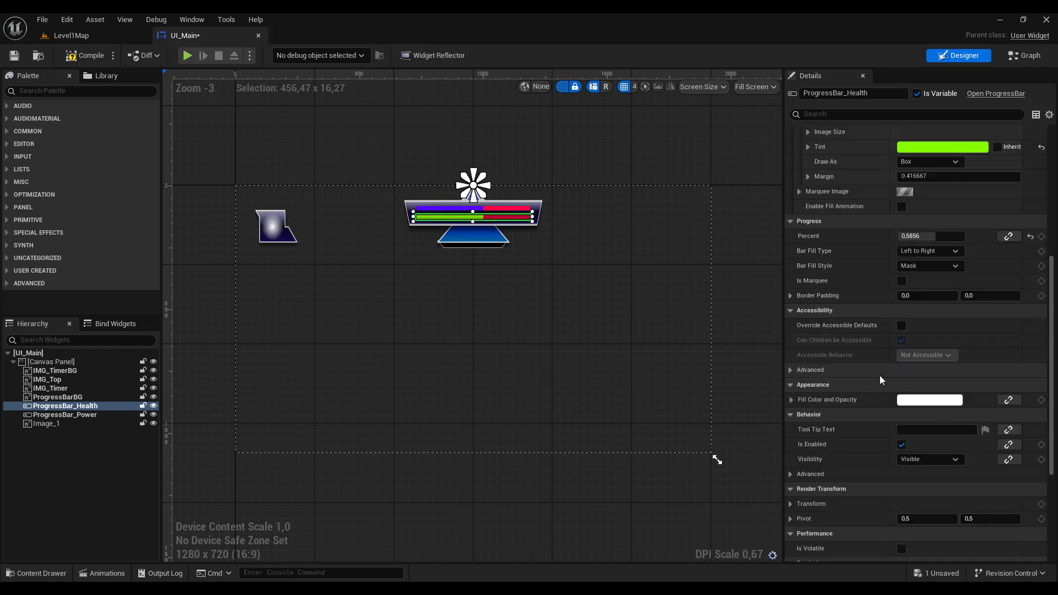
scroll(879, 375, "up", 1)
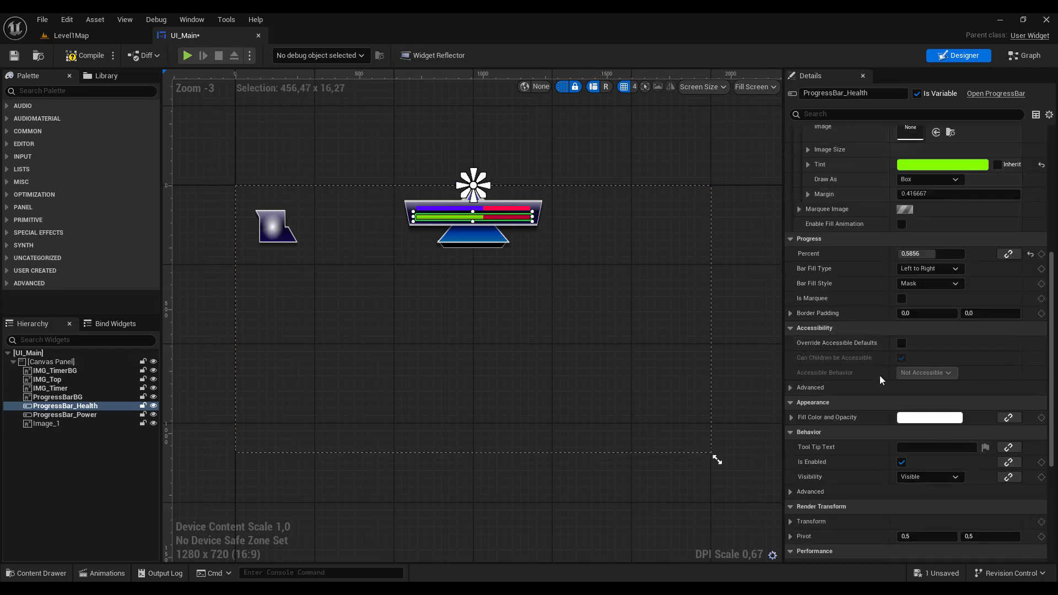
left_click(522, 210)
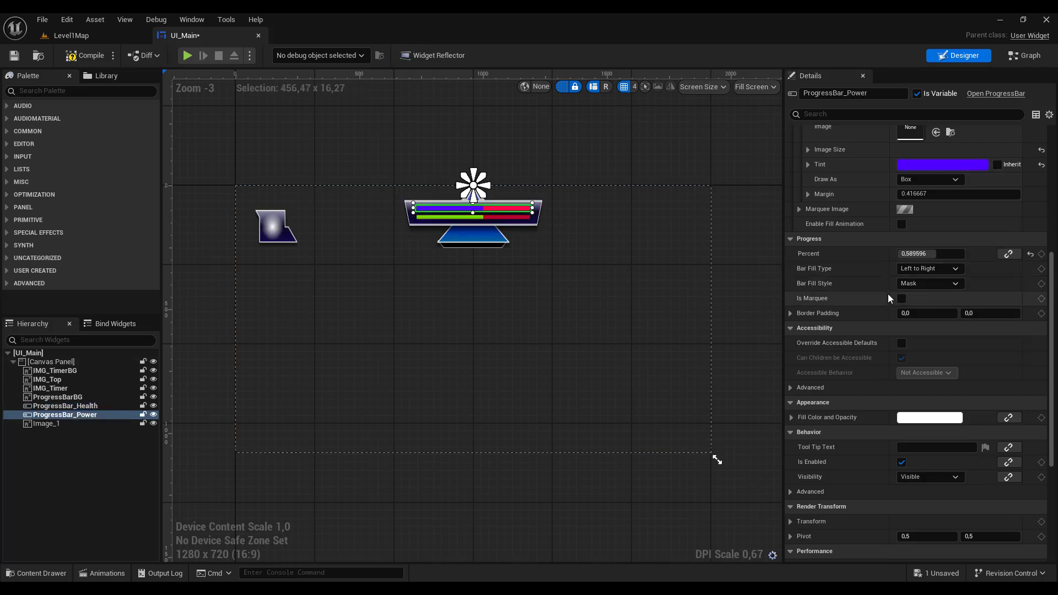
scroll(888, 293, "up", 3)
scroll(888, 293, "up", 2)
scroll(887, 293, "up", 3)
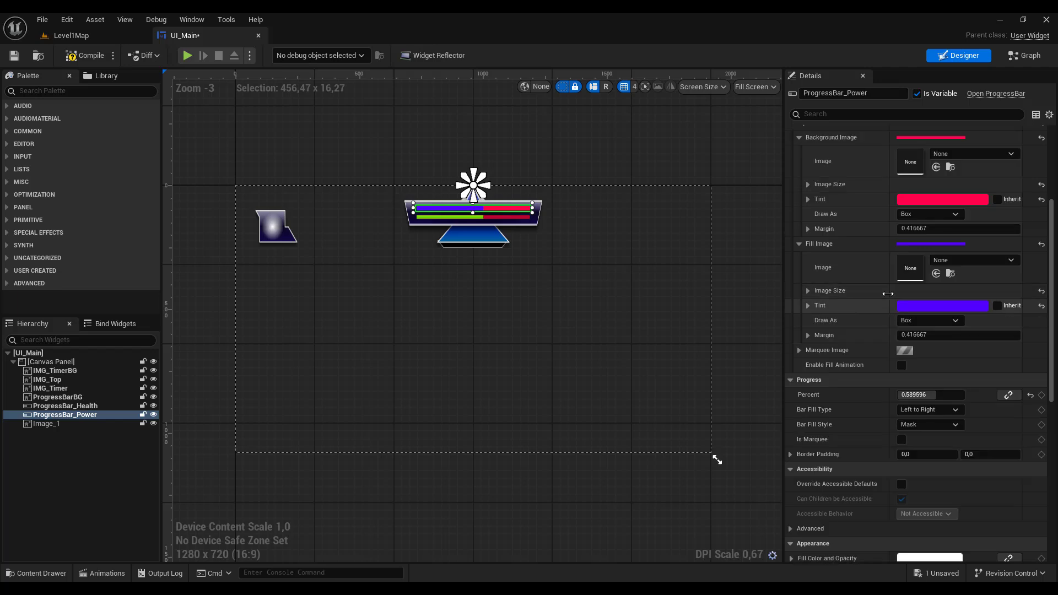
scroll(887, 293, "up", 1)
left_click(508, 218)
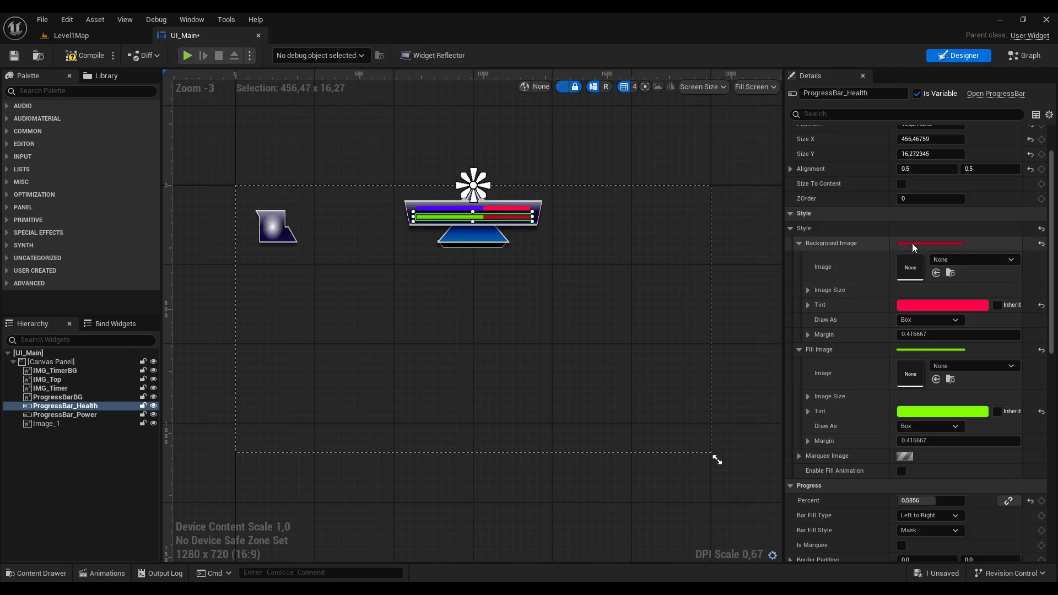
Compile UI_Main and play-test Level1Map, running and jumping with the character to check how the HUD elements are placed in-game
left_click(86, 55)
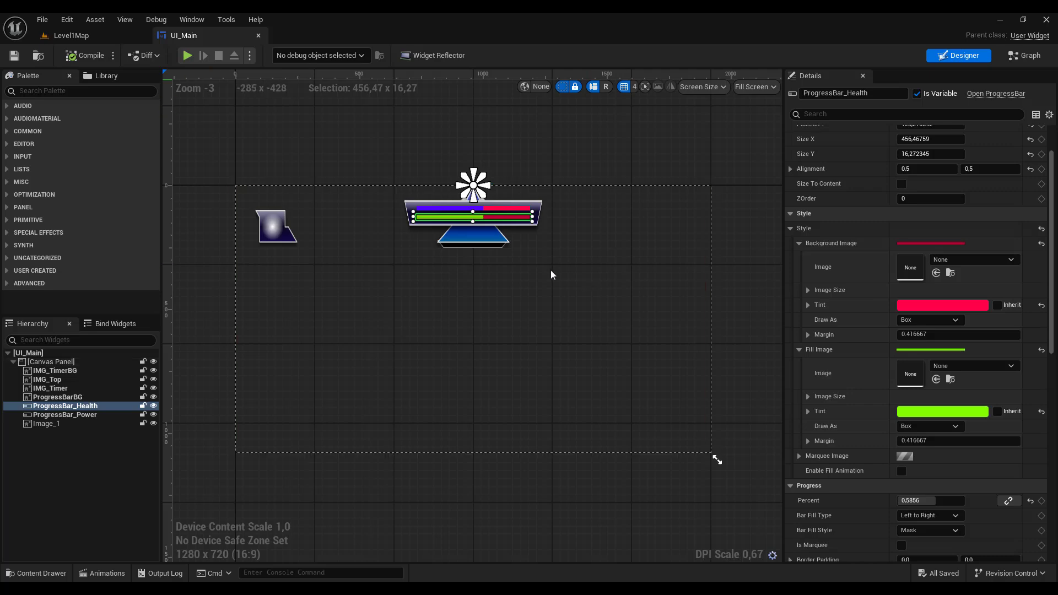
left_click(77, 36)
left_click(271, 57)
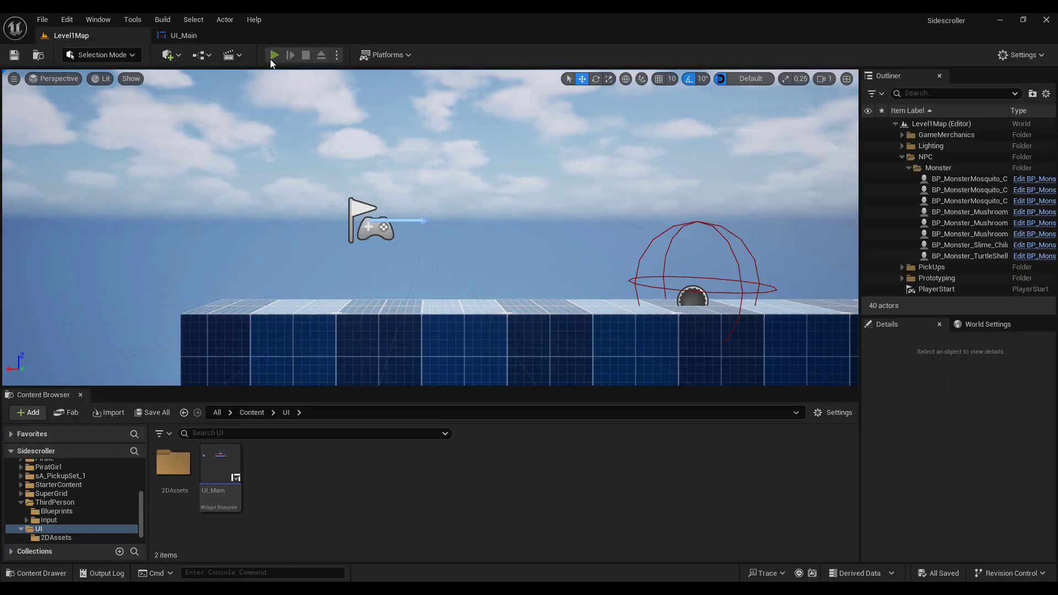
left_click(353, 186)
key("d")
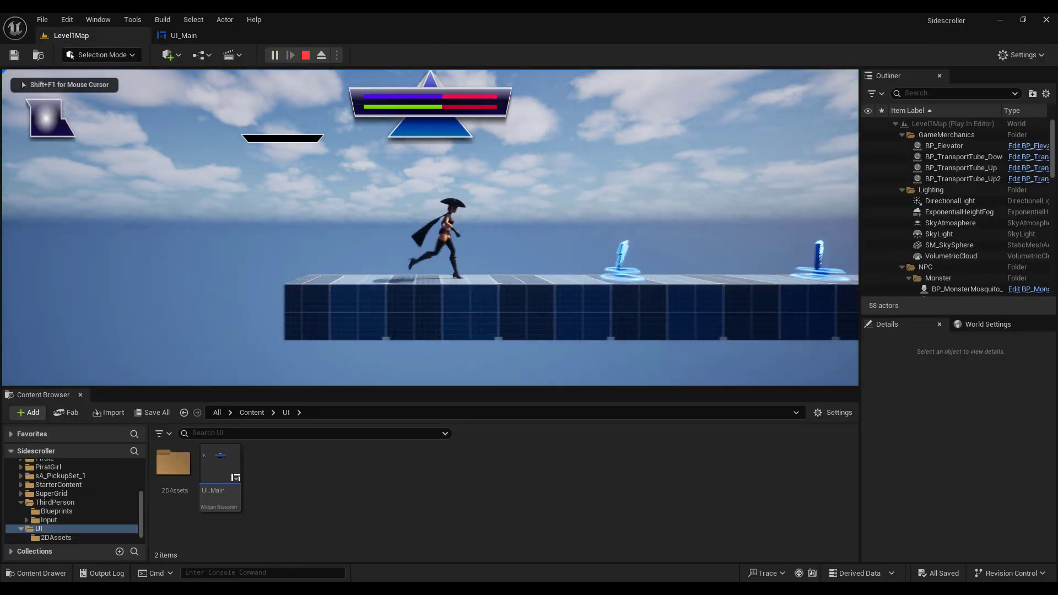
key("a")
key("space")
key("space")
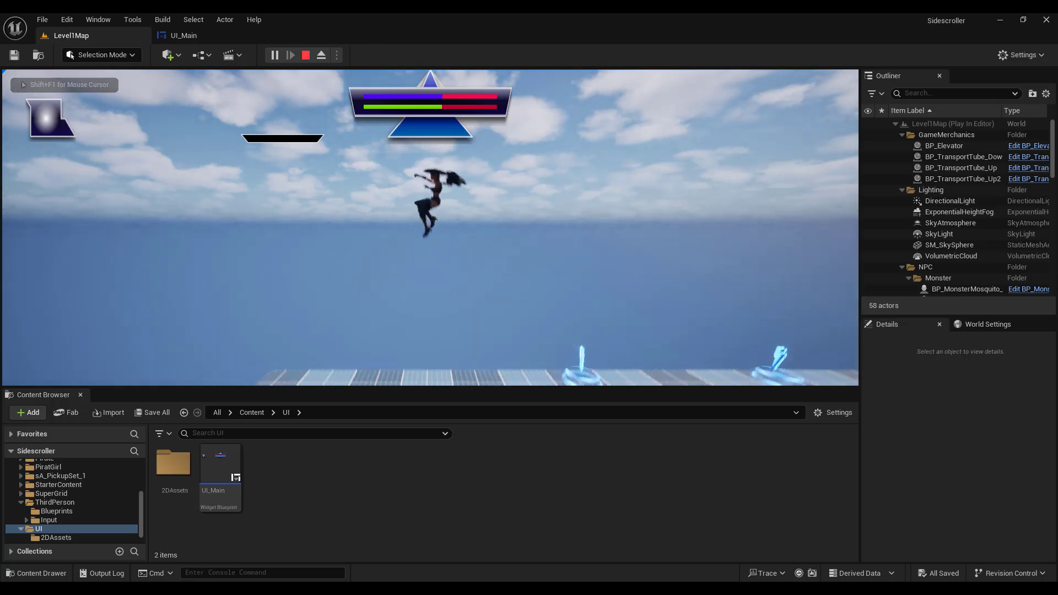
key("space")
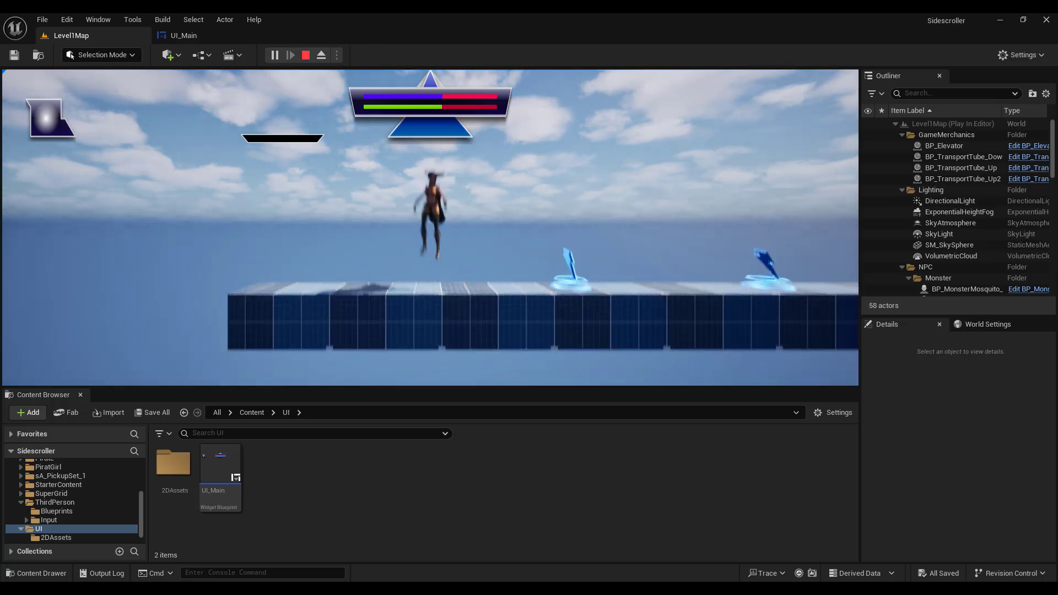
key("space")
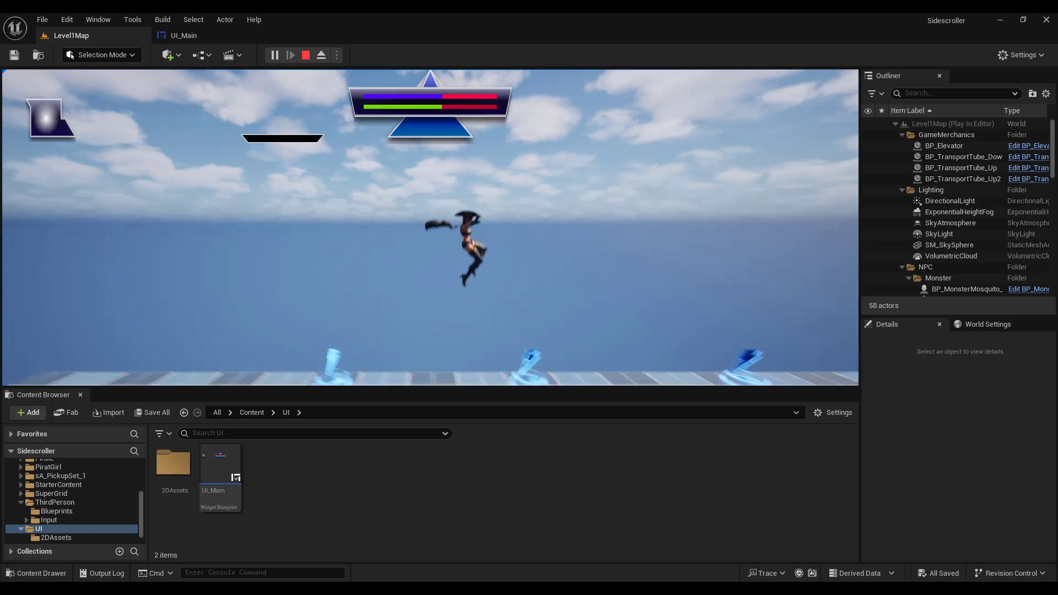
key("d")
key("a")
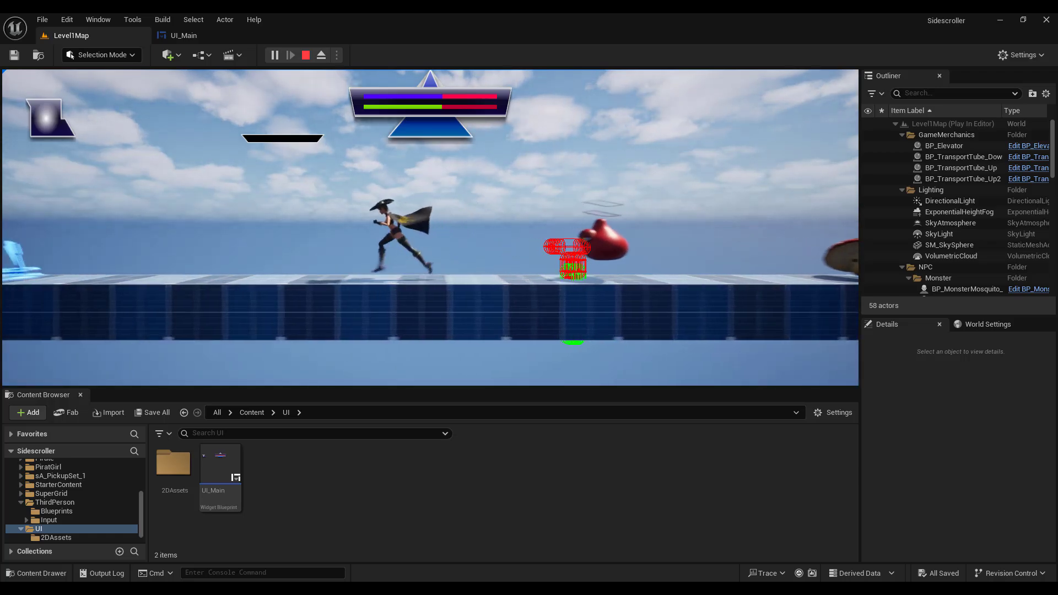
key("F1")
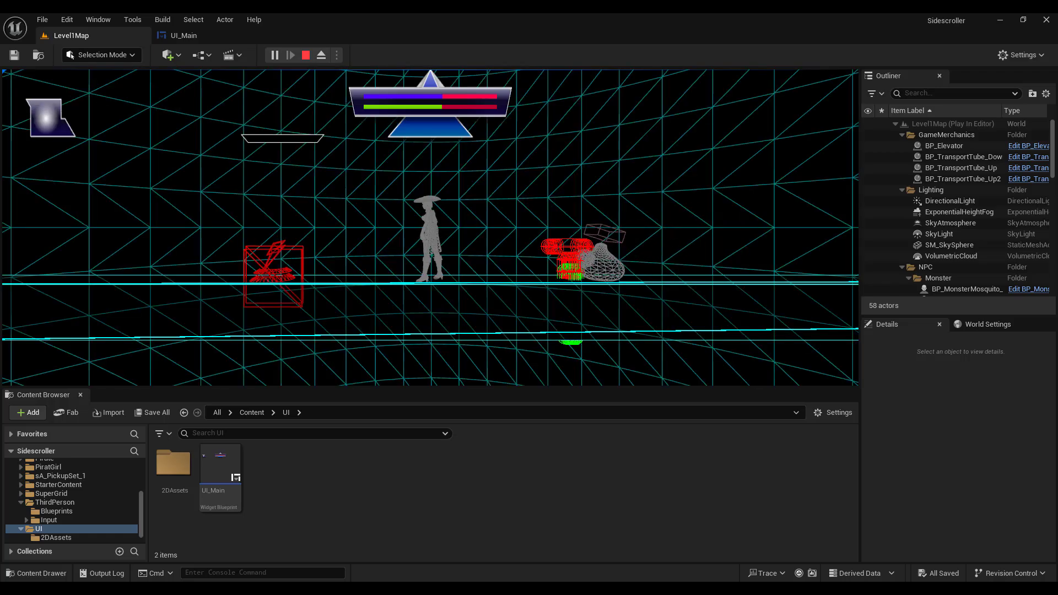
key("F3")
key("Escape")
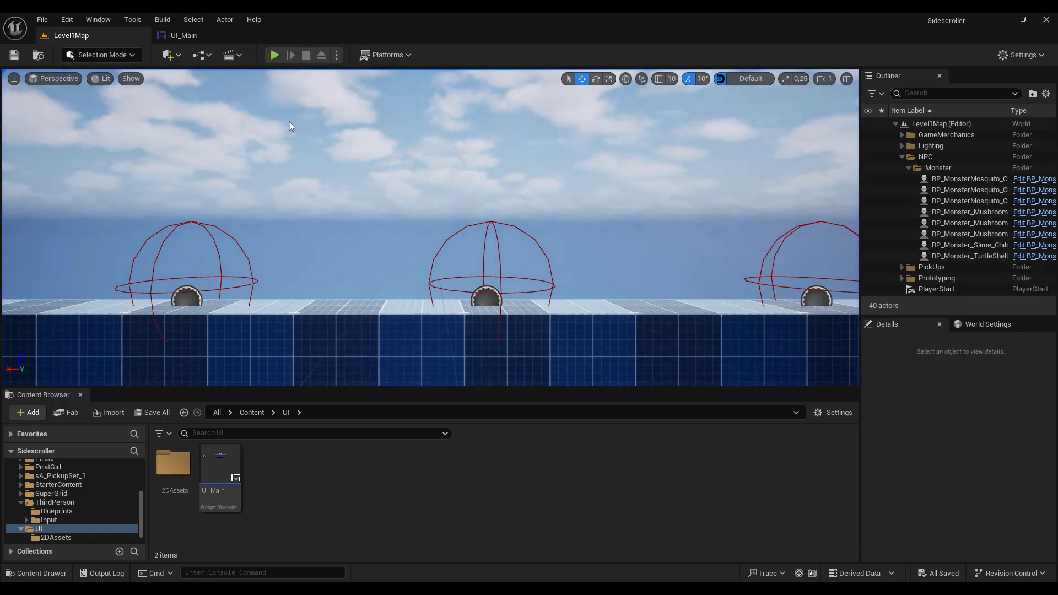
Anchor IMG_TimerBG in the UI_Main widget to the top center of the canvas
left_click(206, 36)
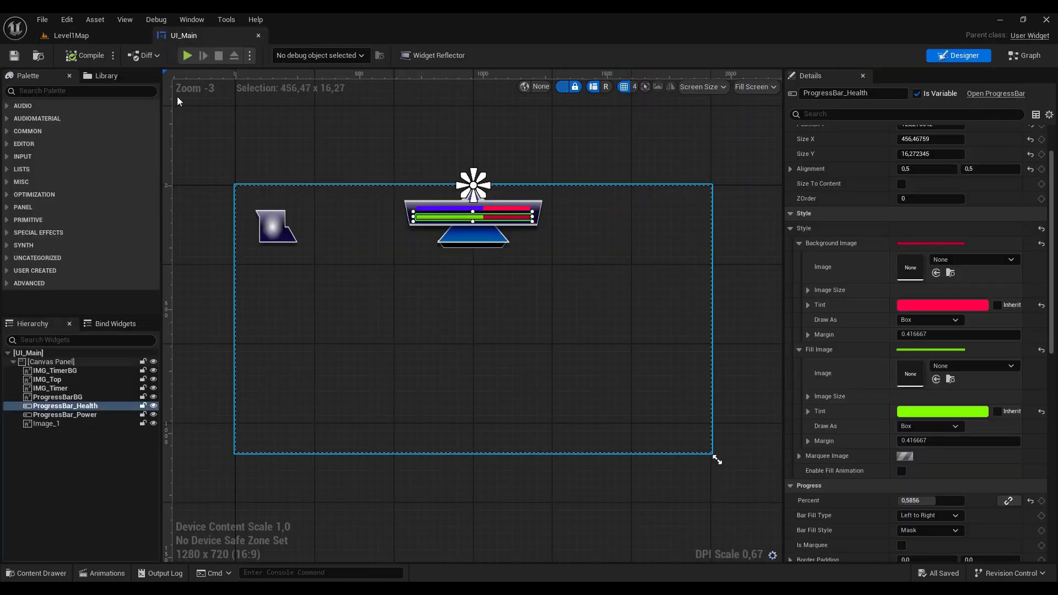
left_click(49, 372)
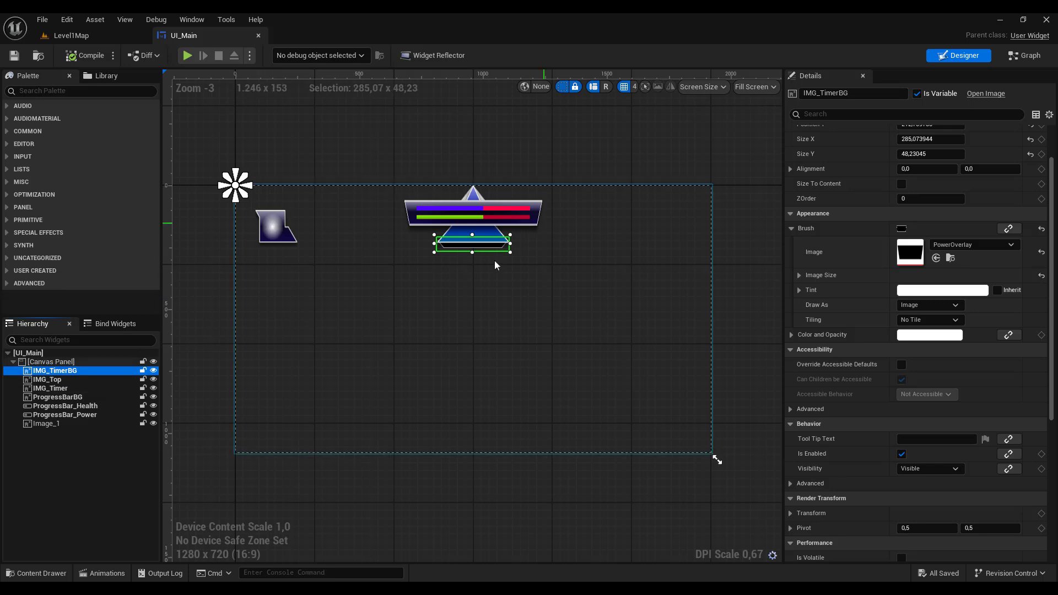
scroll(941, 155, "up", 2)
left_click(941, 151)
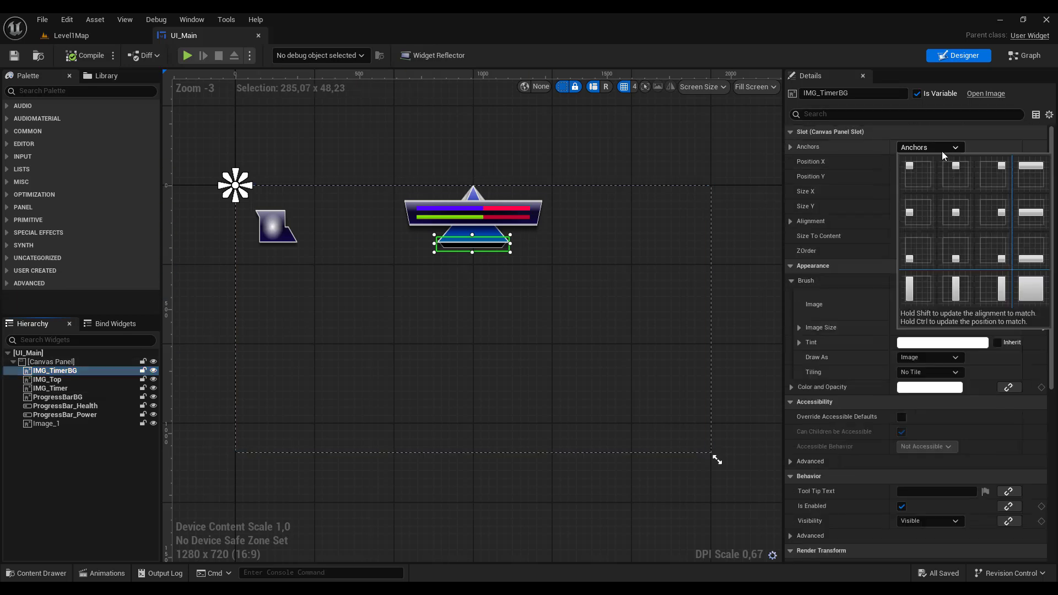
left_click(958, 174)
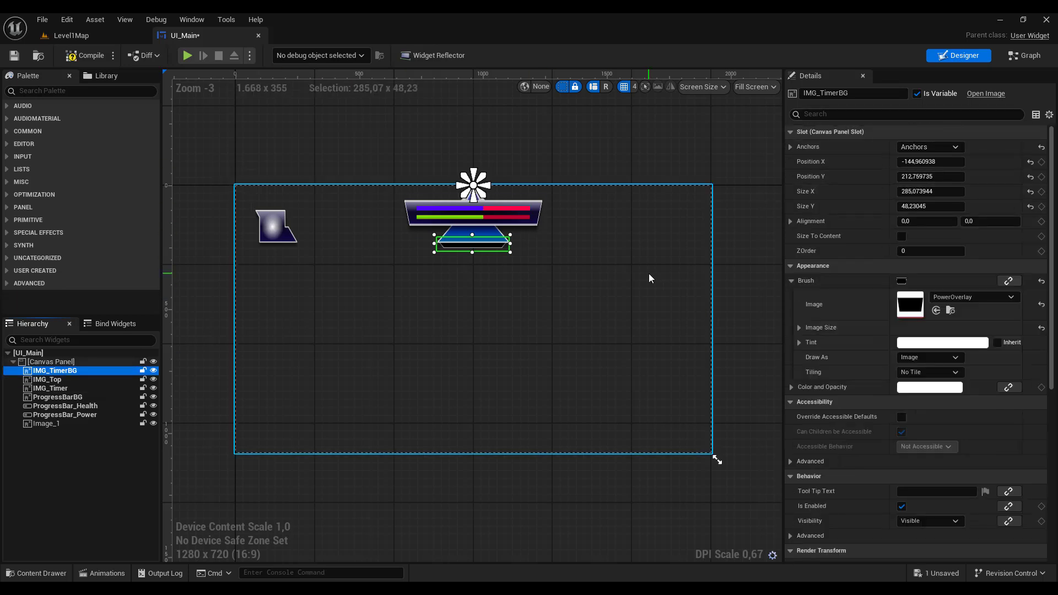
Rename Image_1 as IMG_SpeedBoost and compile the widget
left_click(48, 423)
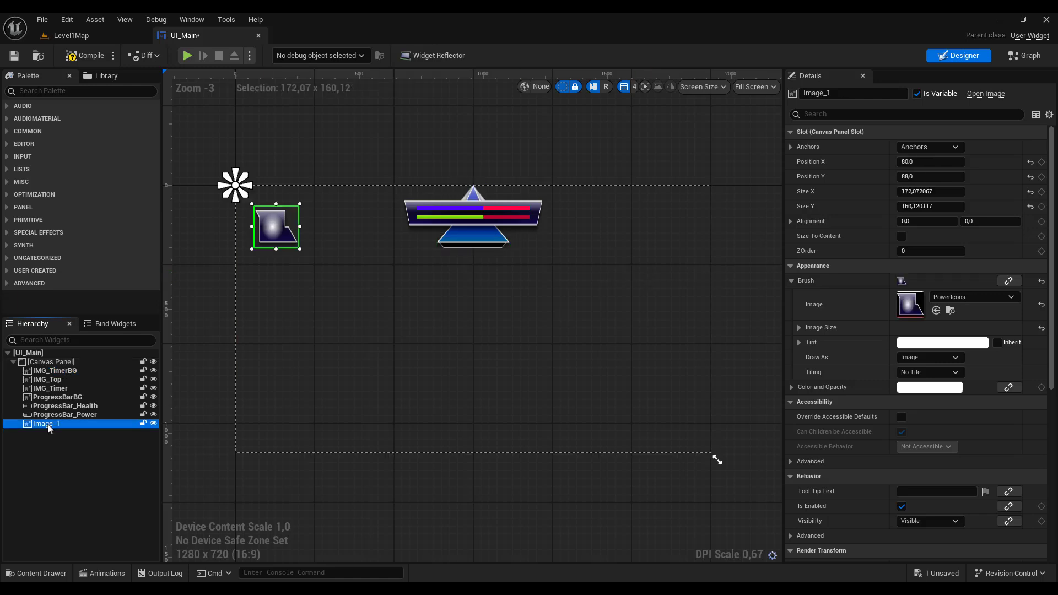
left_click(47, 425)
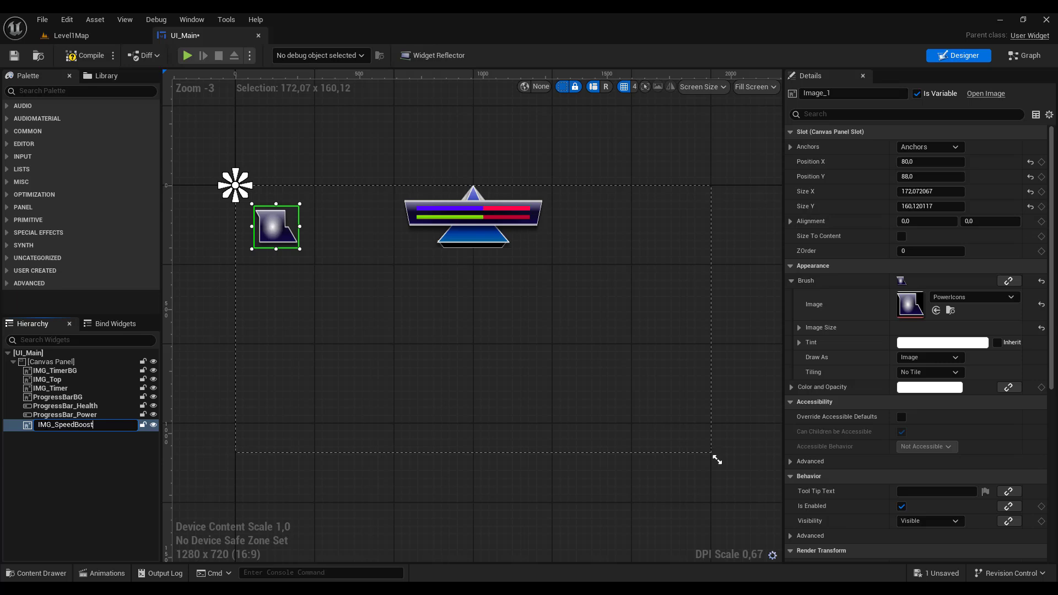
key("Return")
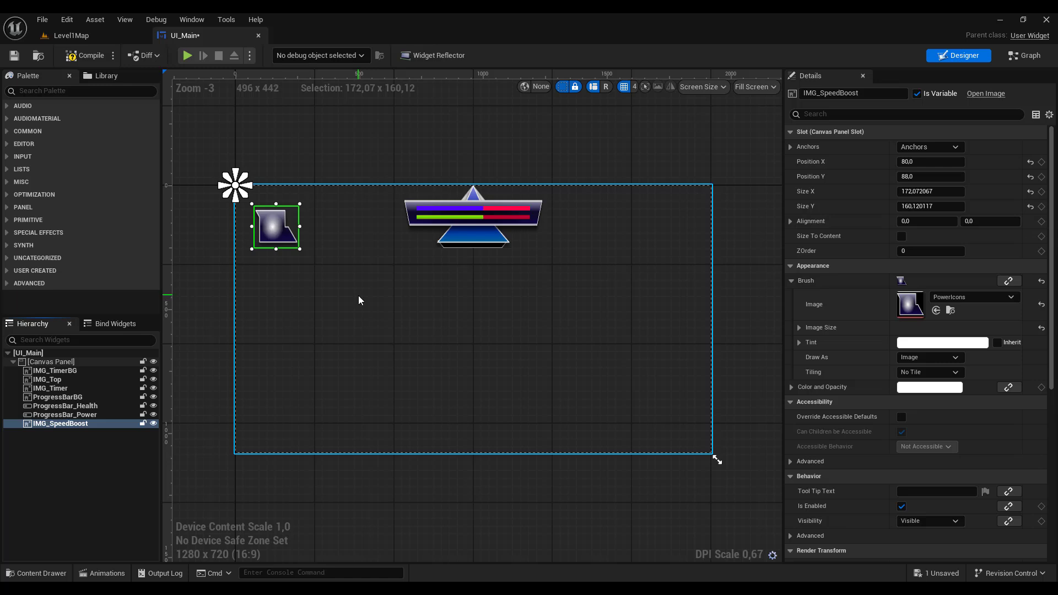
left_click(90, 56)
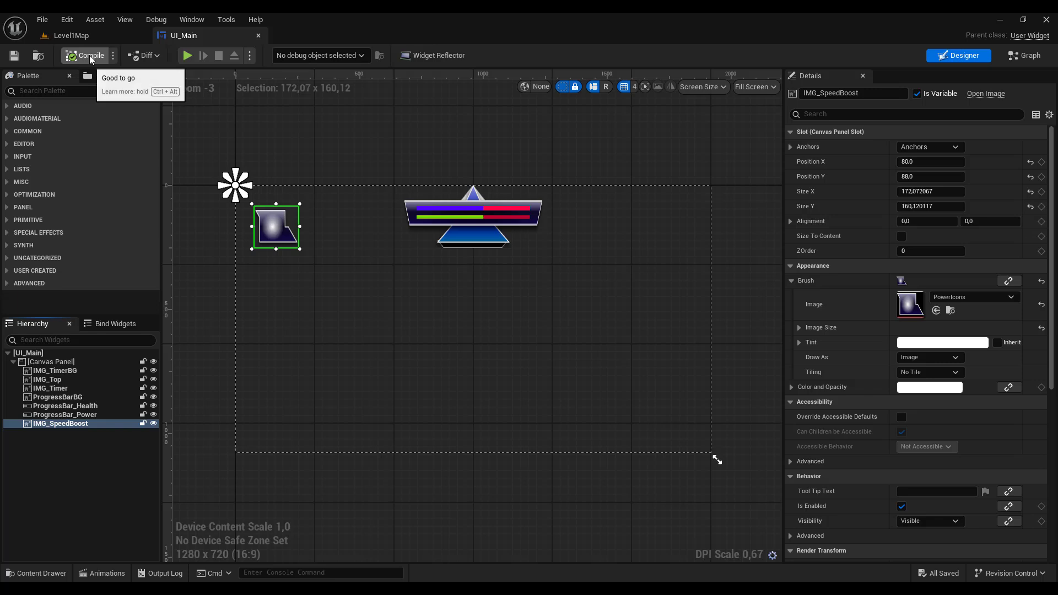
Add a Text widget to the canvas panel of UI_Main and name it Text_Minutes
left_click(46, 91)
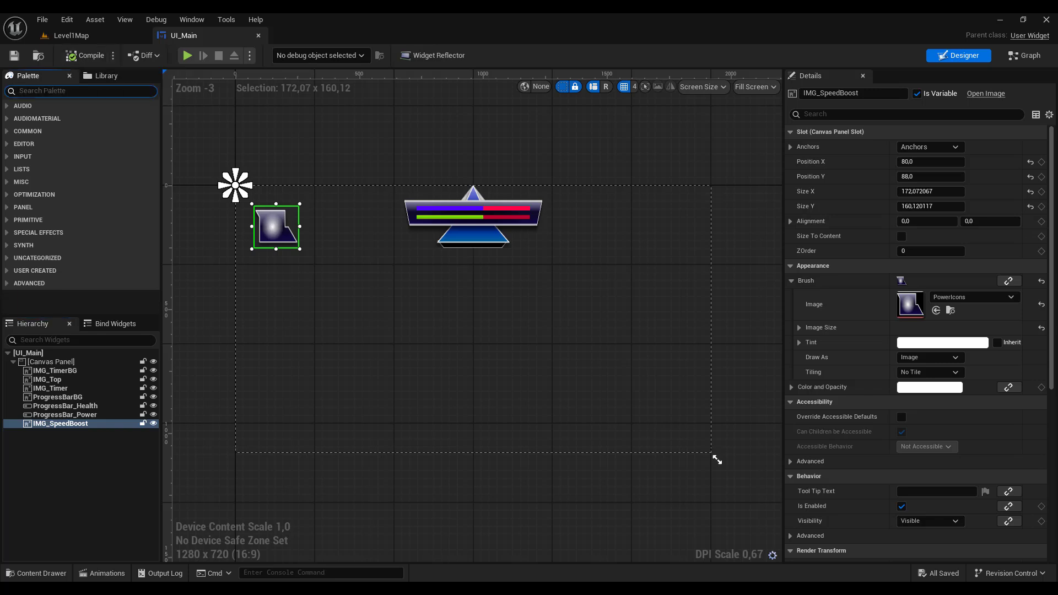
type("text")
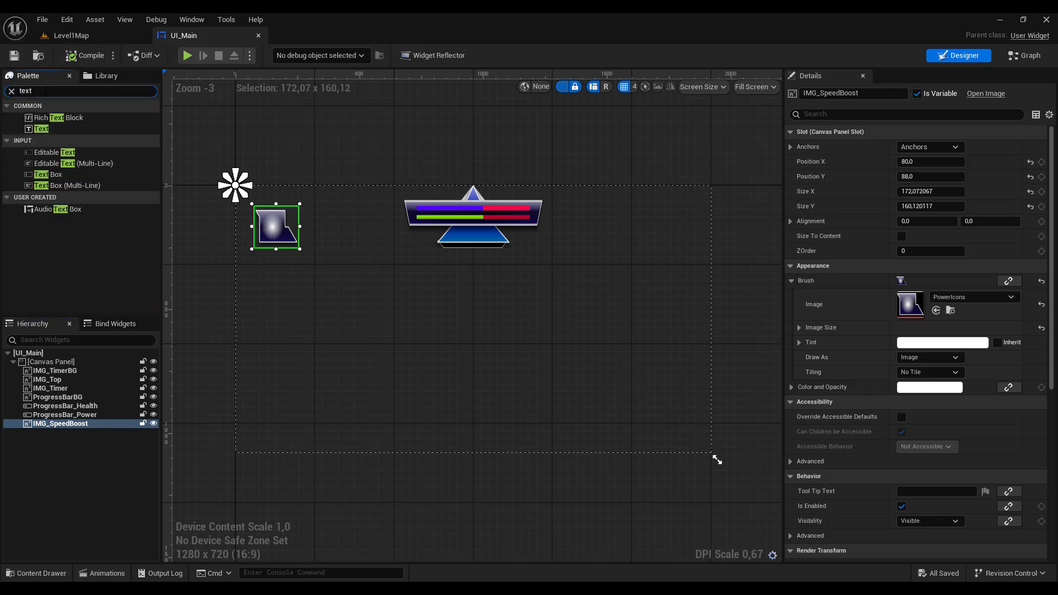
left_click(41, 128)
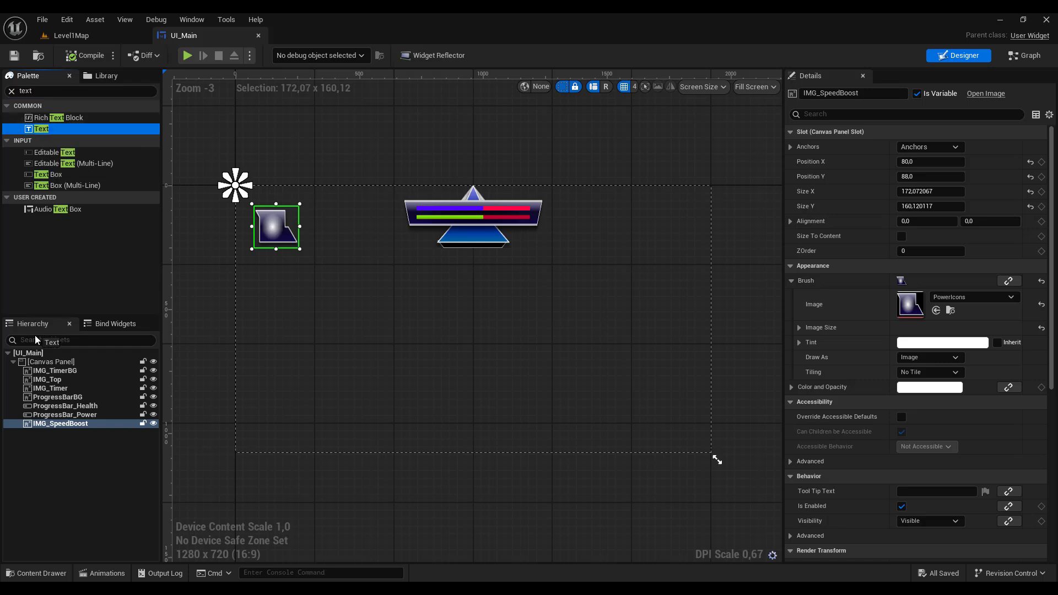
left_click_drag(34, 335, 46, 363)
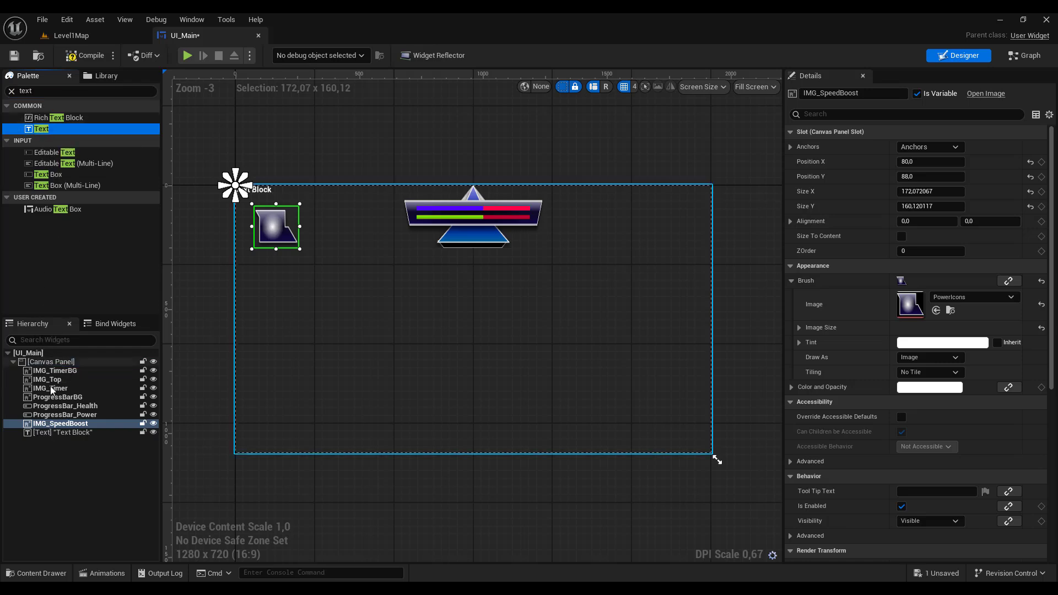
left_click(61, 434)
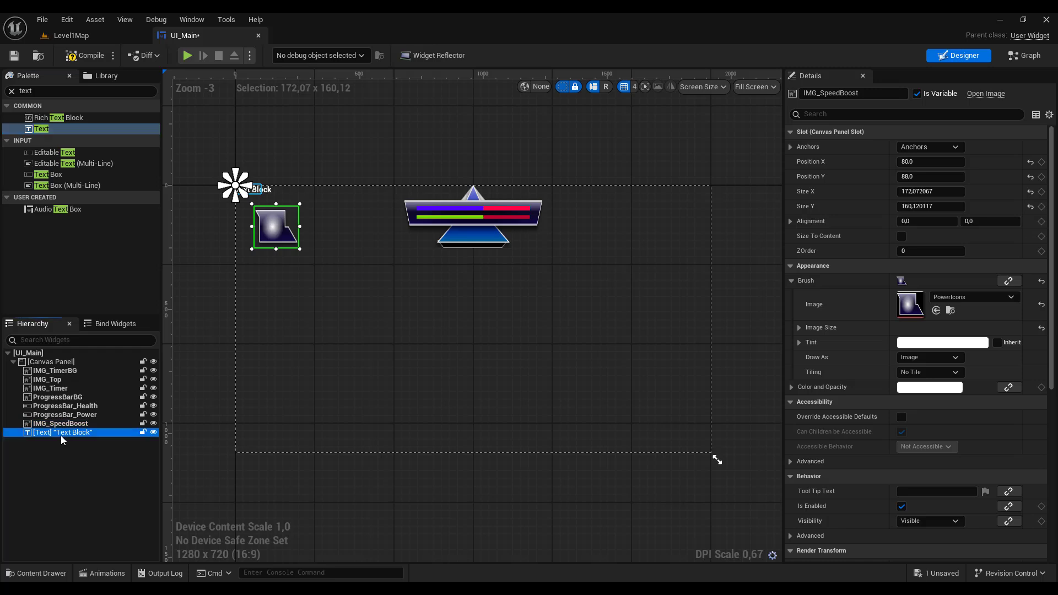
left_click(70, 435)
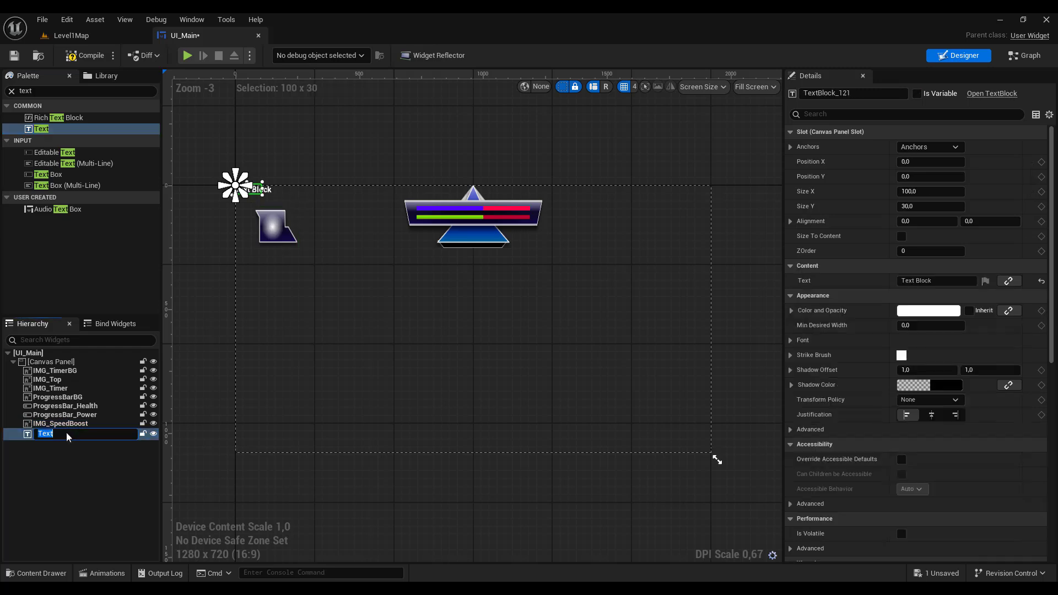
left_click(67, 433)
type("_Minutes")
key("Return")
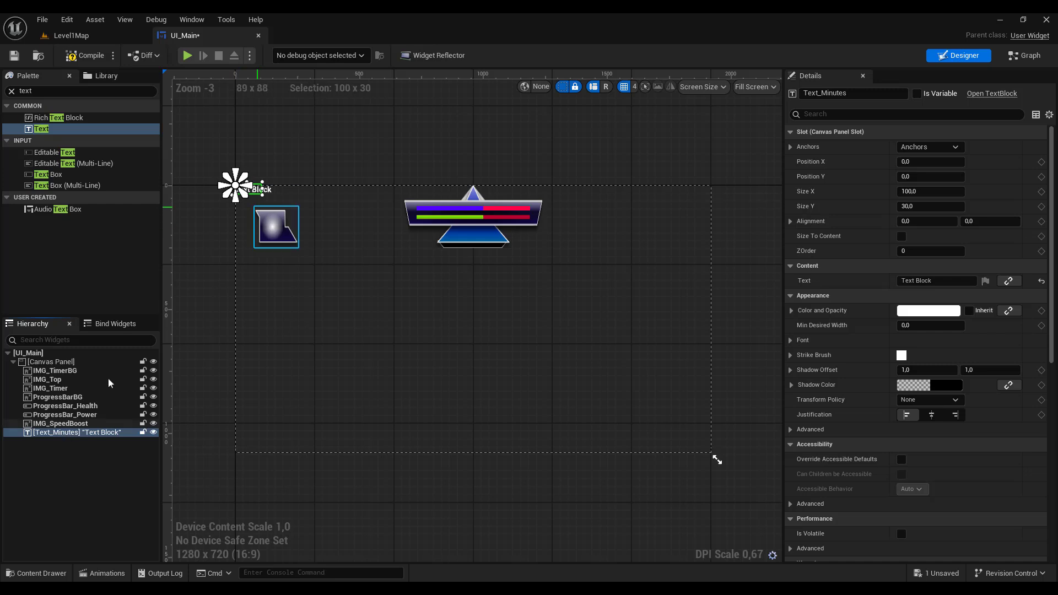
Move Text_Minutes below the progress bar graphic, at about X 716, Y 352, and set its text to 00
left_click_drag(258, 193, 436, 280)
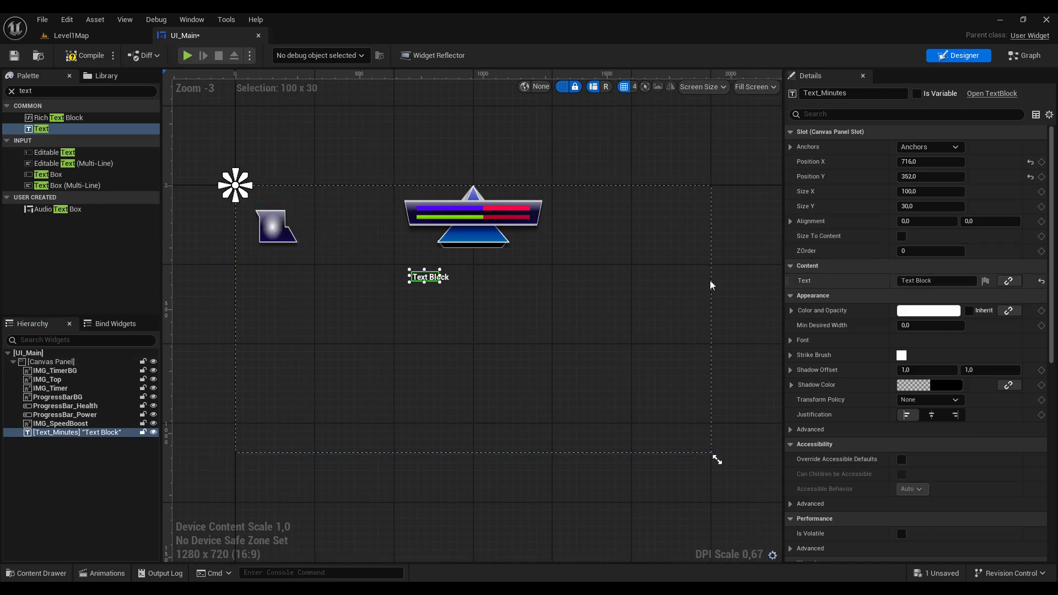
left_click(932, 281)
left_click(932, 280)
key("ctrl+a")
type("00")
left_click(688, 305)
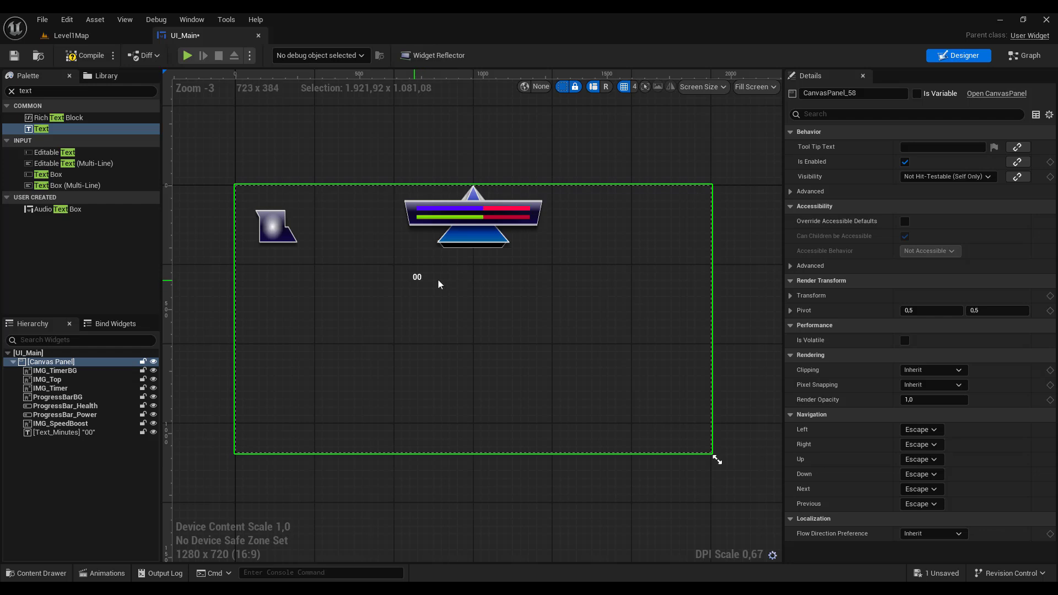
Narrow Text_Minutes to about 49 wide and place it on the left half of the blue timer image, at about X 880, Y 184
left_click(416, 277)
left_click_drag(440, 277, 426, 275)
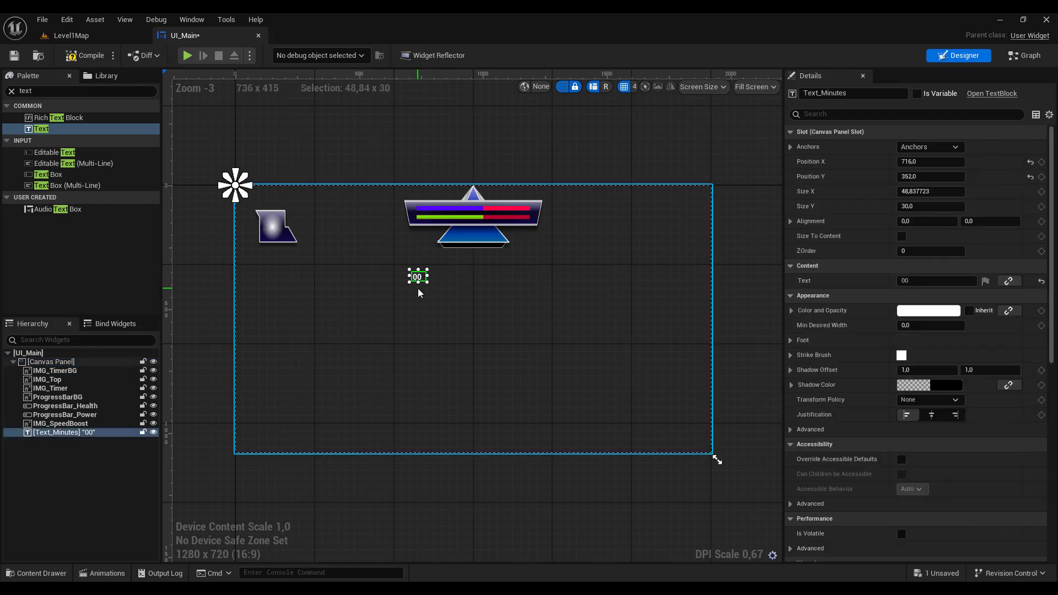
right_click_drag(418, 290, 419, 308)
left_click_drag(418, 291, 458, 254)
scroll(458, 253, "up", 3)
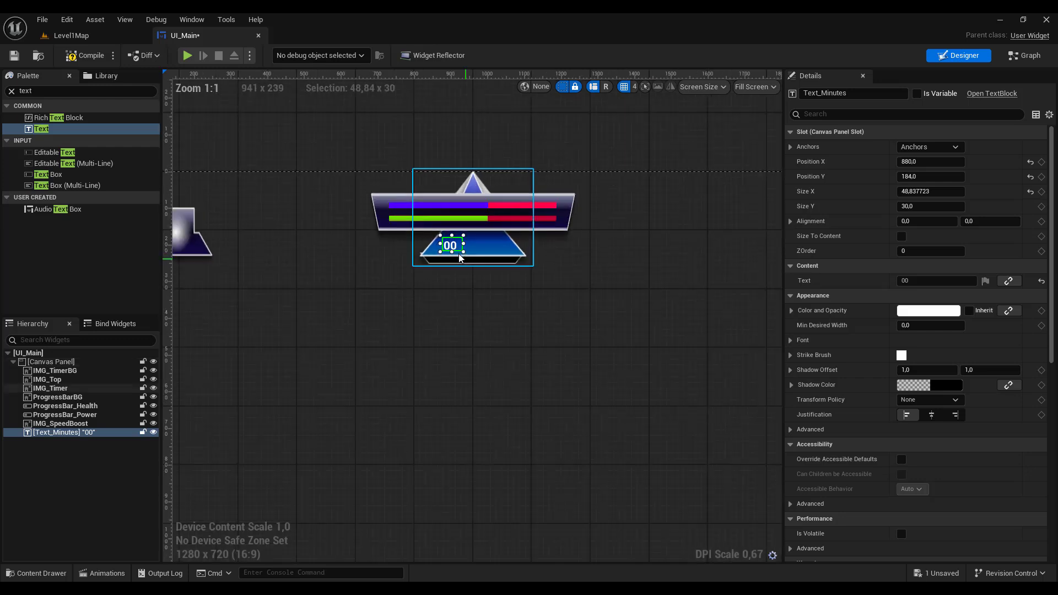
Duplicate Text_Minutes and rename the copy as Text_Seconds
left_click(58, 432)
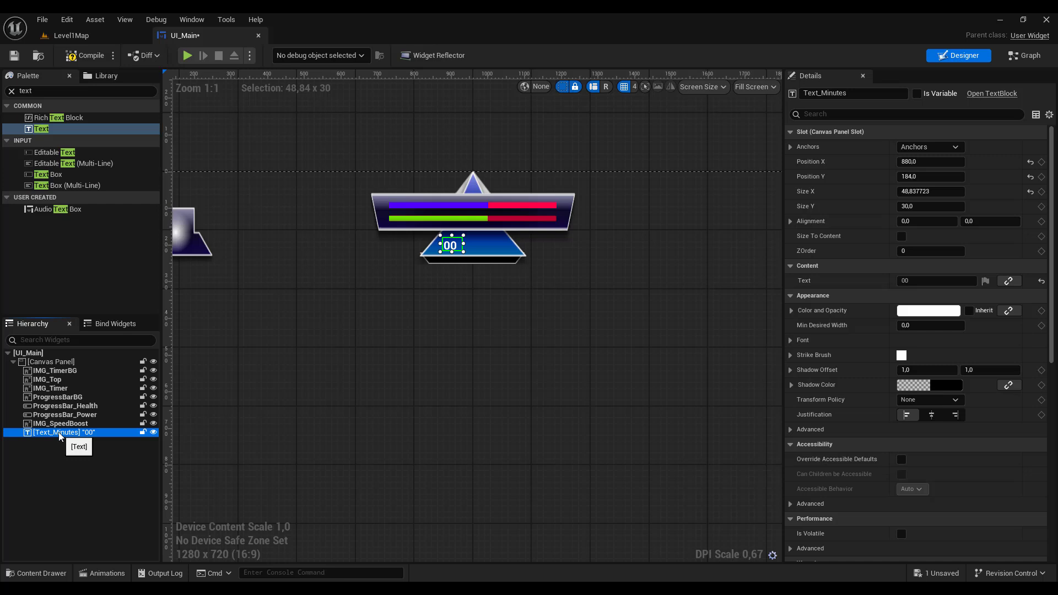
key("ctrl+d")
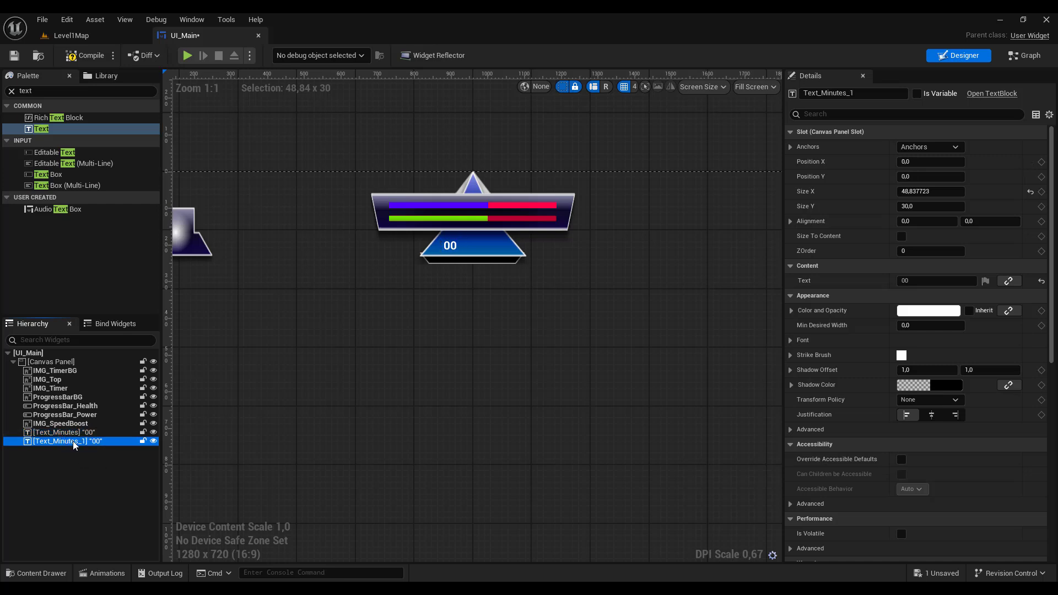
key("F2")
left_click_drag(56, 443, 109, 443)
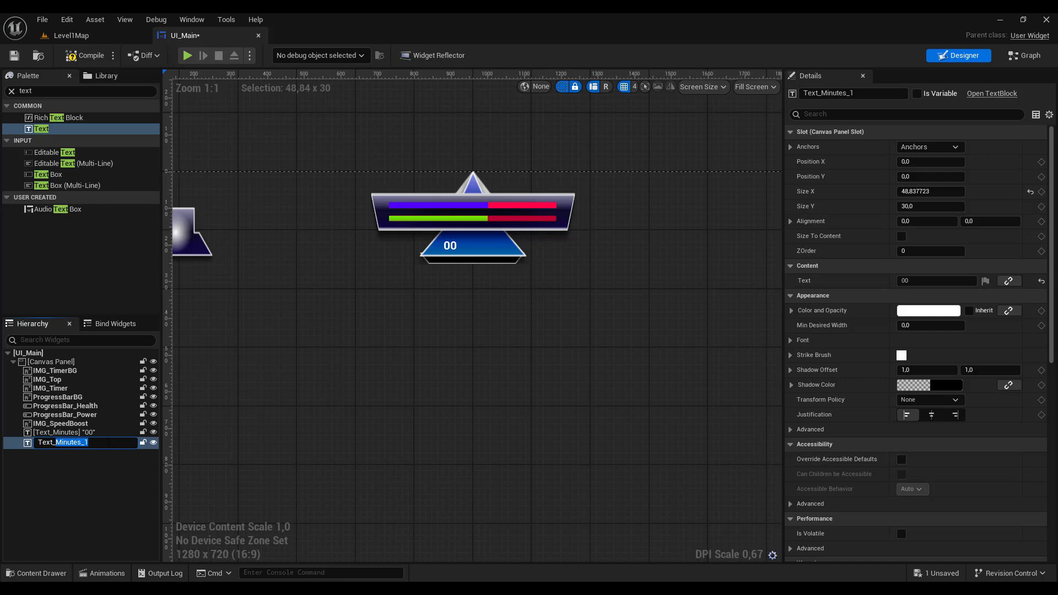
type("Second")
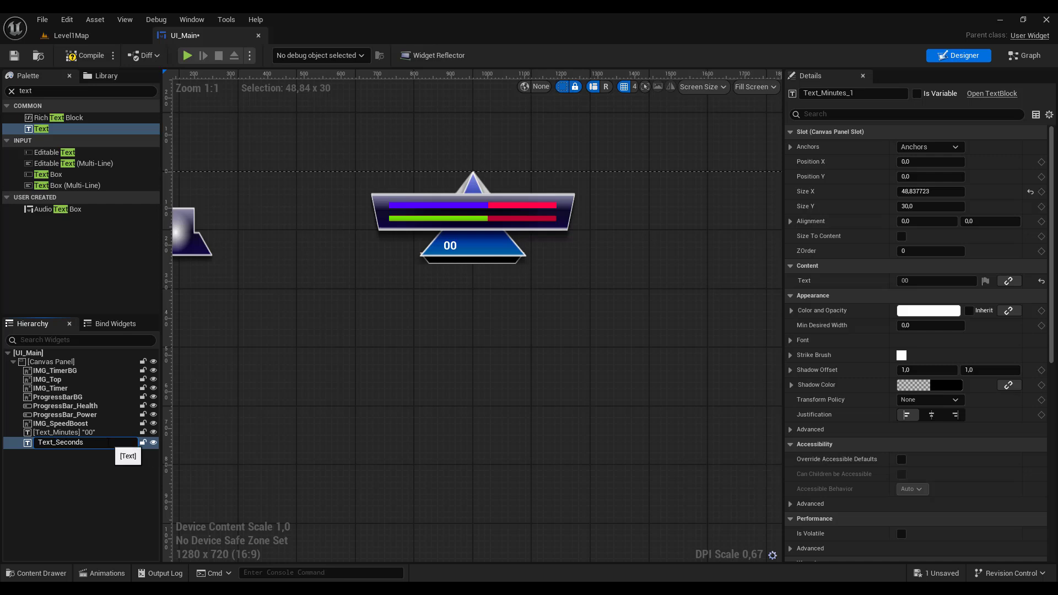
key("Return")
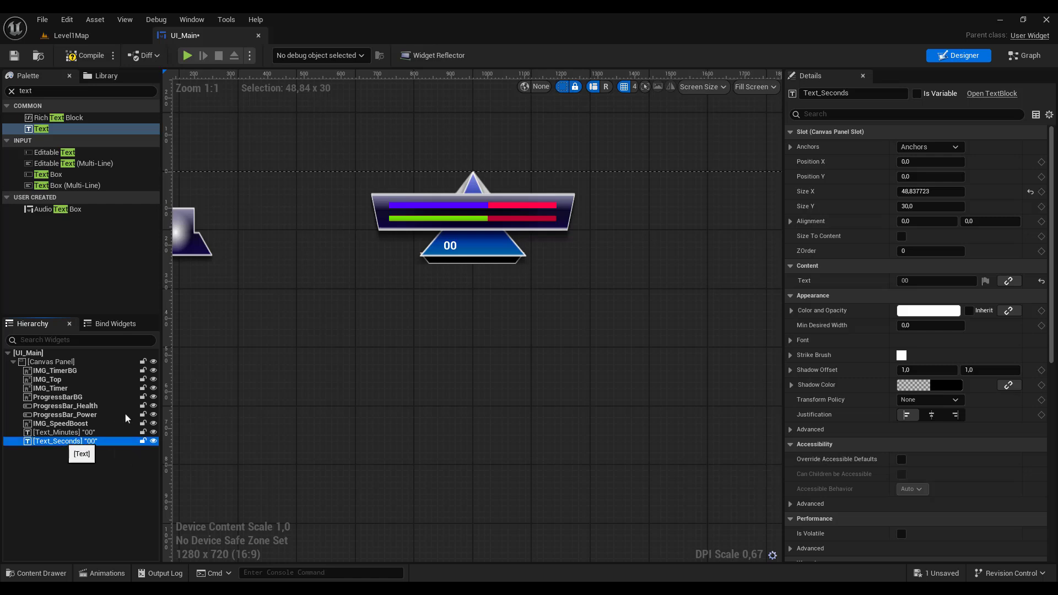
Move Text_Seconds from the canvas origin to just below the timer image, at about X 952, Y 316
right_click_drag(263, 358, 399, 366)
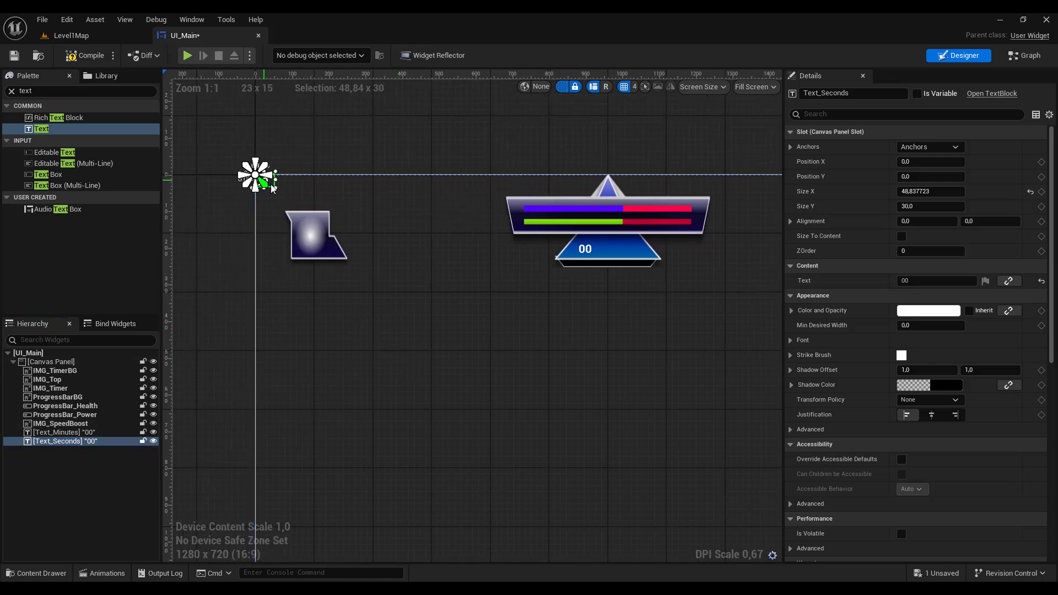
left_click_drag(272, 187, 624, 304)
right_click_drag(610, 324, 485, 332)
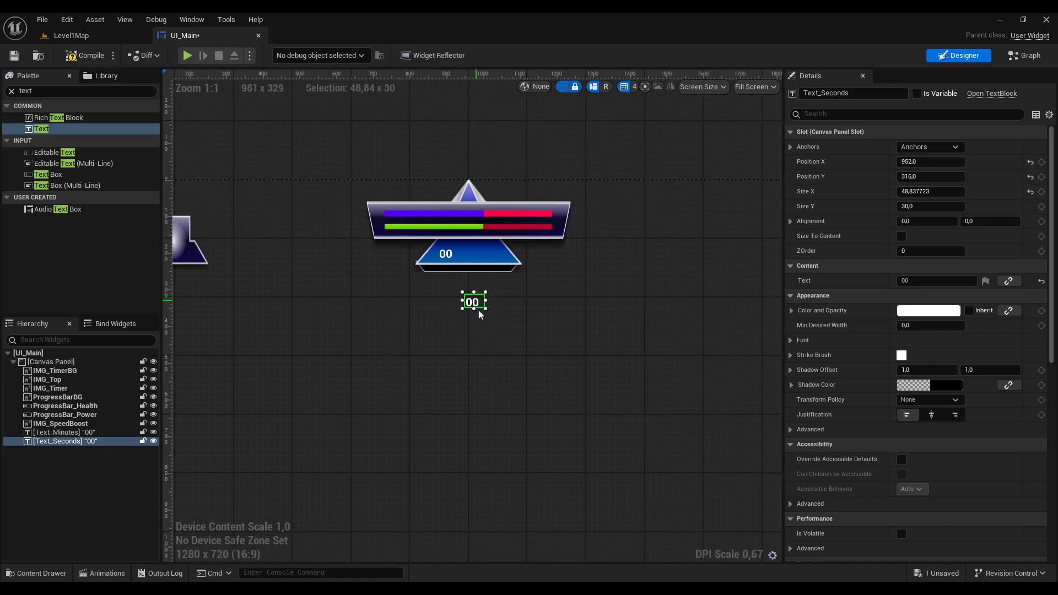
Right-align the text of Text_Minutes and place Text_Seconds on the right half of the timer image, at about X 976, Y 188
left_click(446, 254)
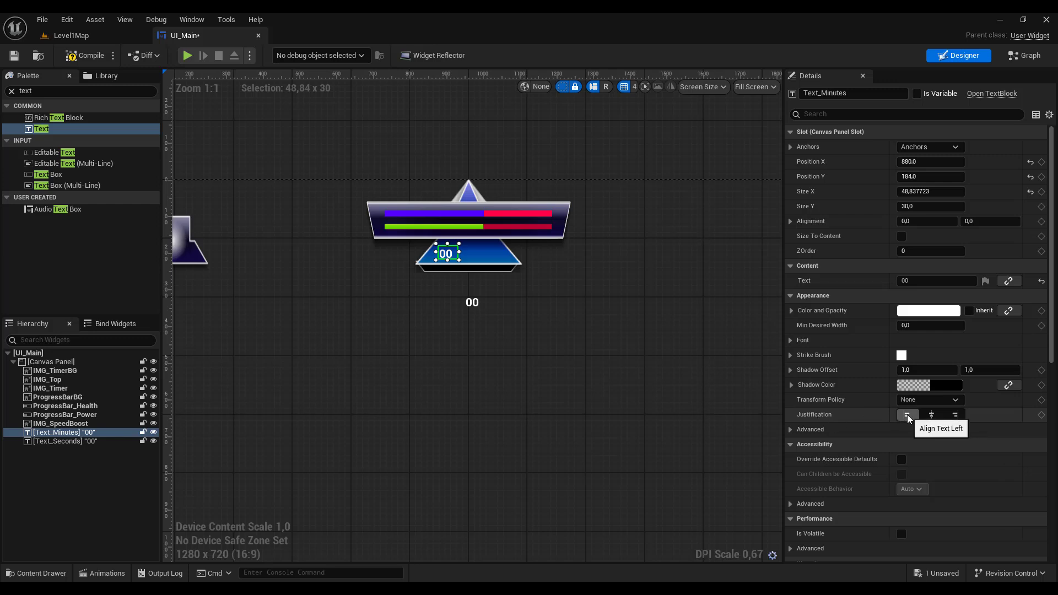
left_click(955, 415)
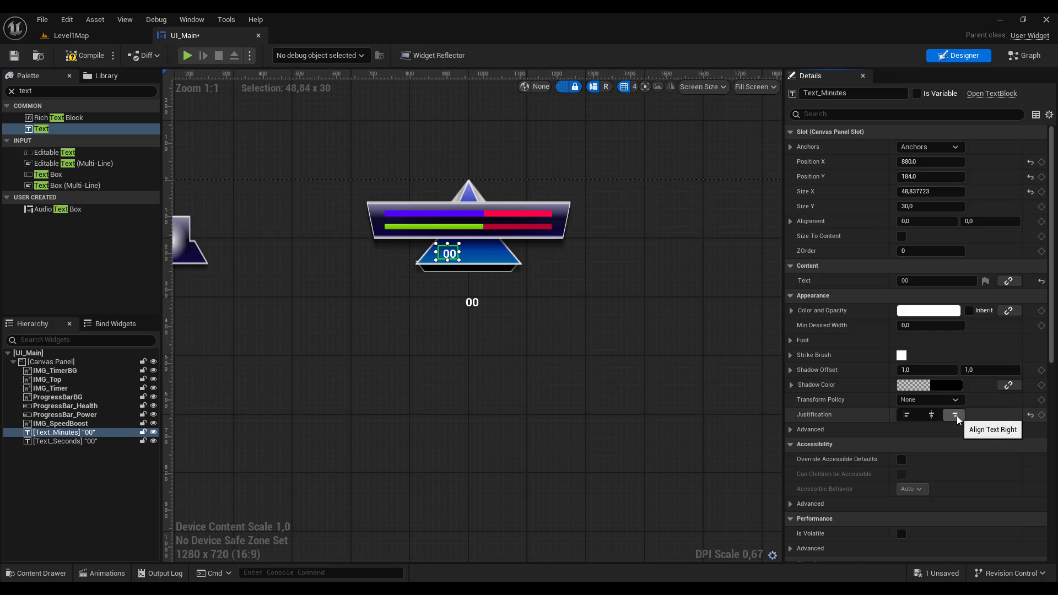
left_click(473, 304)
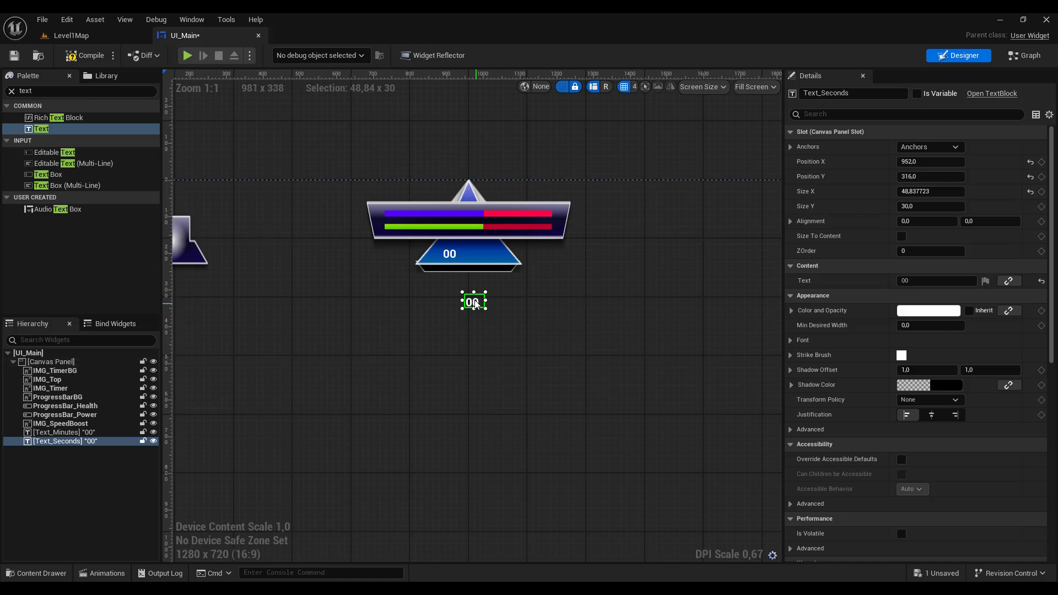
left_click_drag(481, 284, 485, 254)
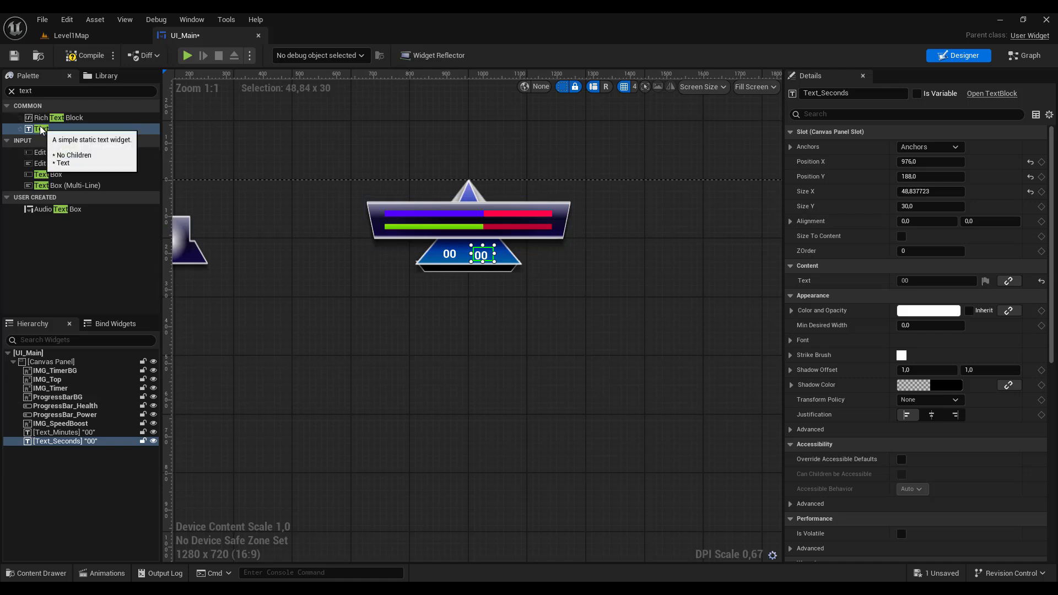
Add another Text widget to the canvas panel and set its text to a colon
left_click_drag(40, 128, 44, 362)
left_click(58, 450)
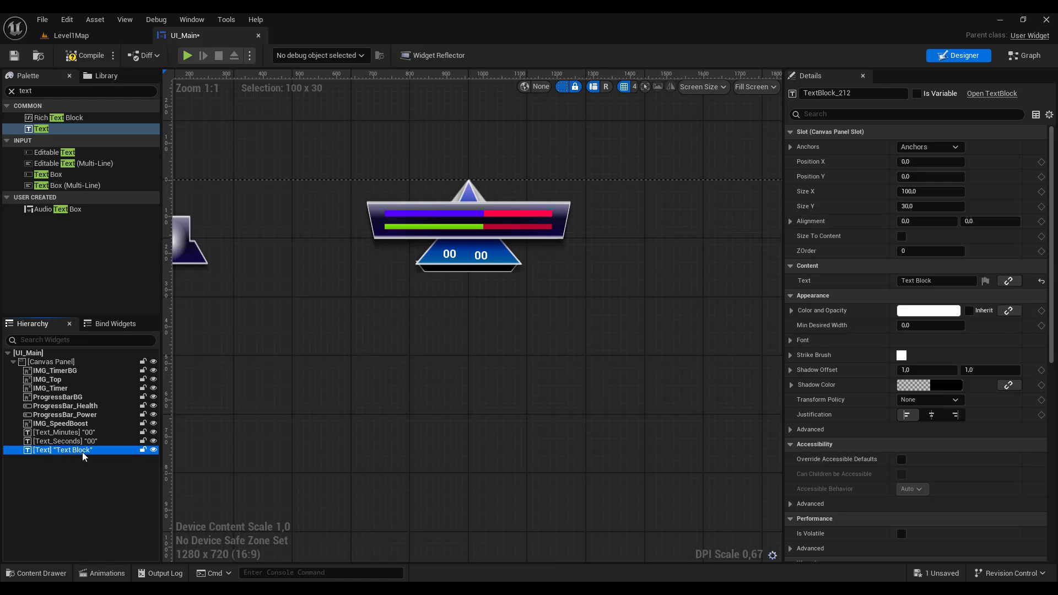
left_click(82, 452)
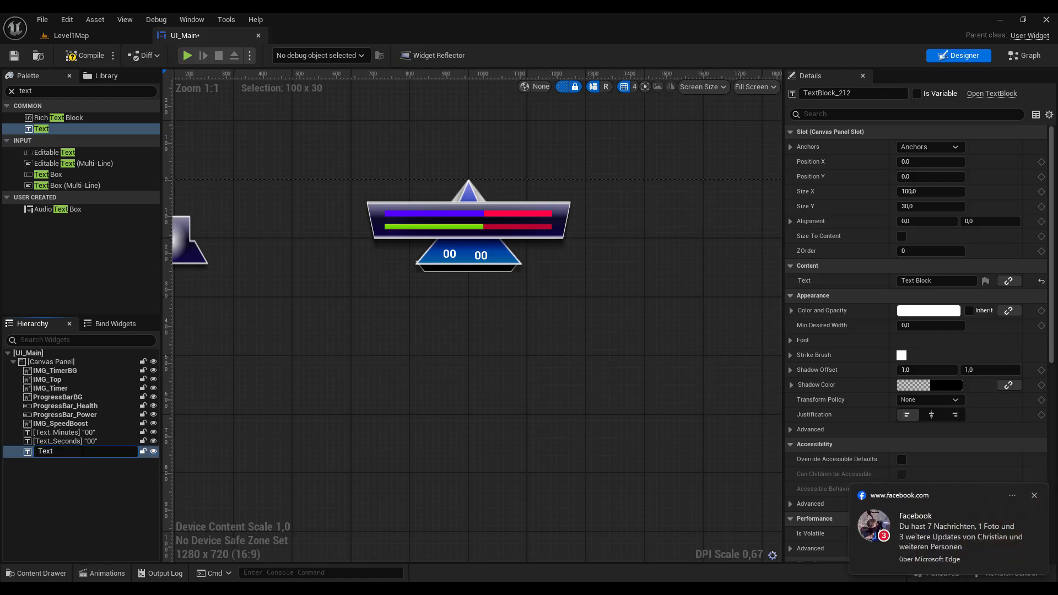
key("Return")
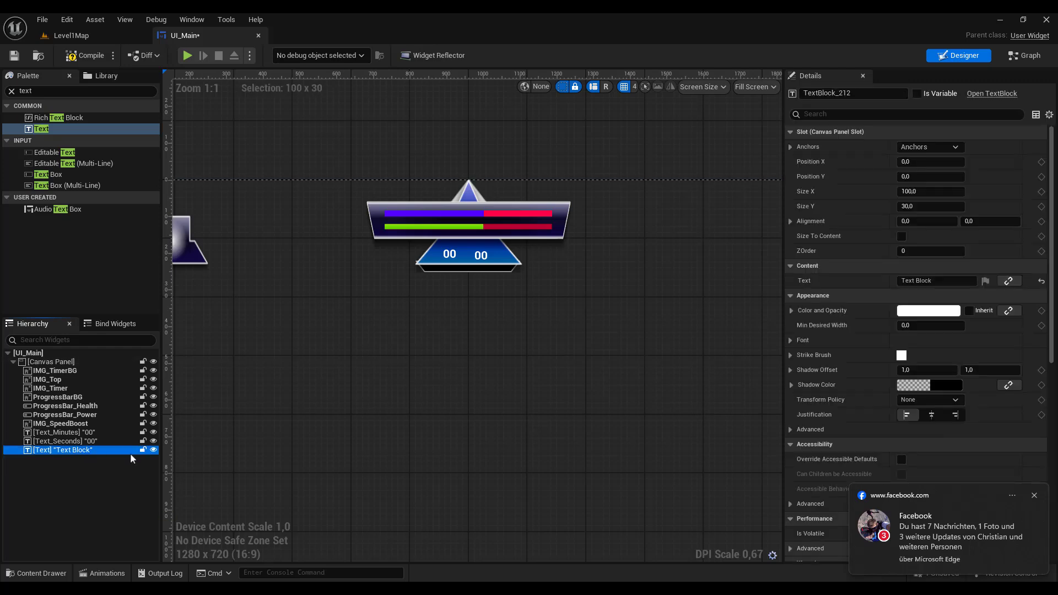
left_click(1034, 496)
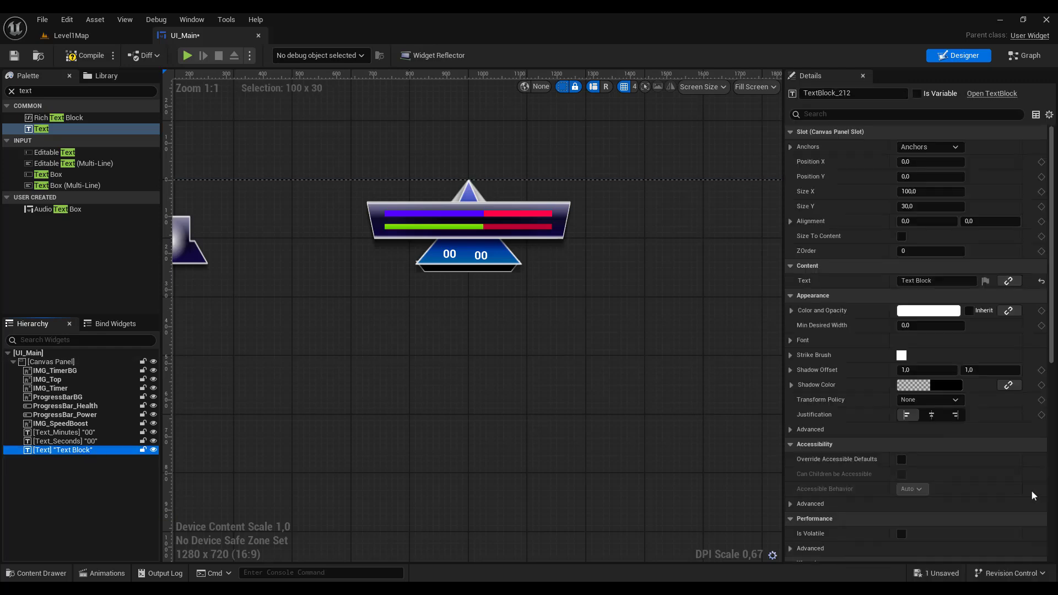
left_click(945, 282)
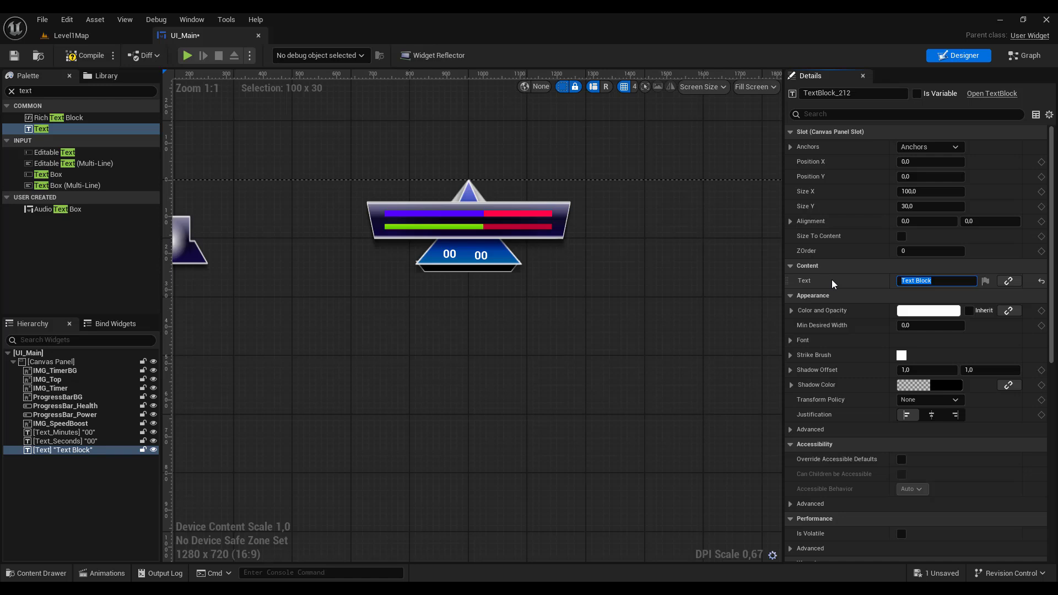
type(":")
key("Return")
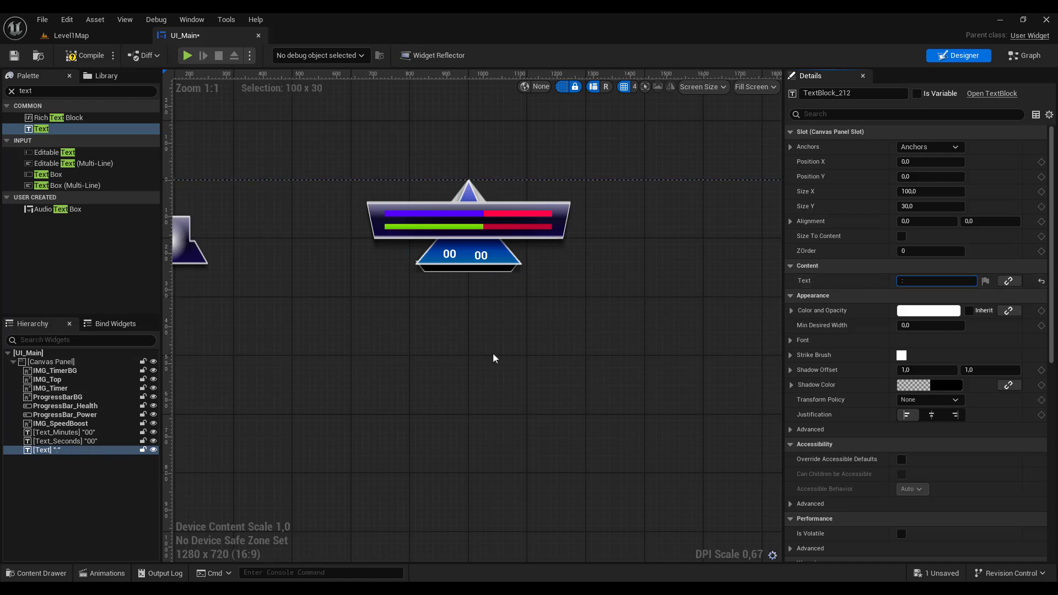
Move the colon text below the timer graphic, at about X 672, Y 312, and narrow it to about 24 wide
left_click_drag(48, 455, 91, 447)
right_click_drag(303, 333, 735, 358)
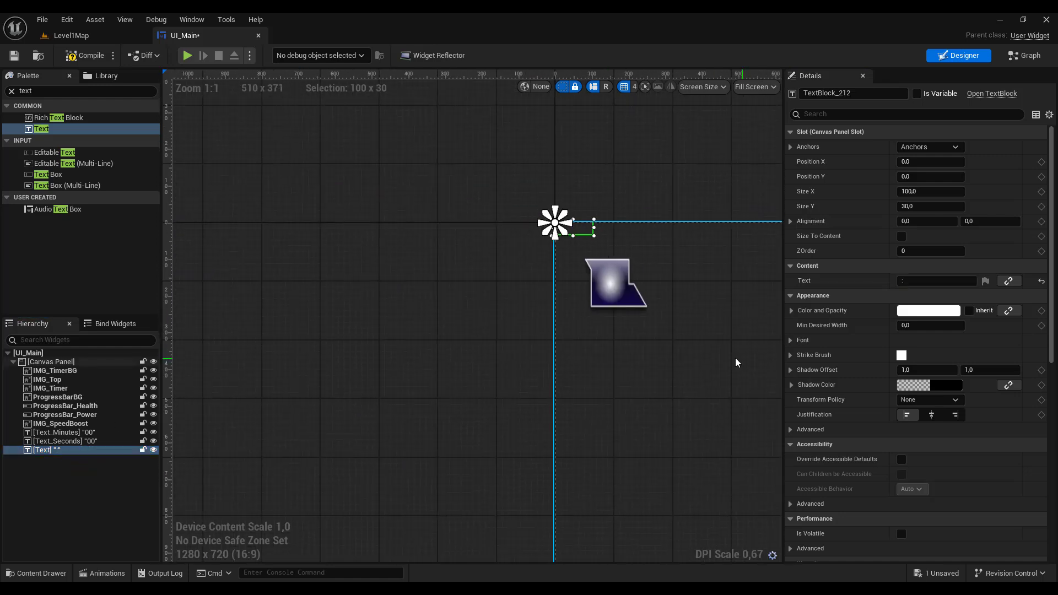
scroll(656, 341, "up", 1)
right_click_drag(656, 340, 395, 347)
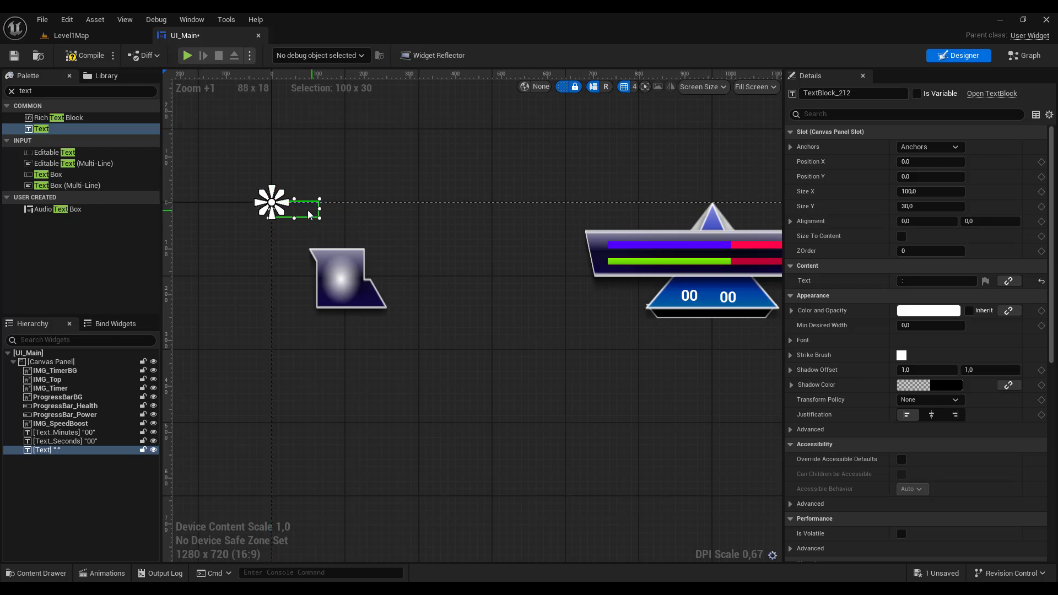
left_click_drag(307, 210, 628, 375)
right_click_drag(629, 411, 385, 394)
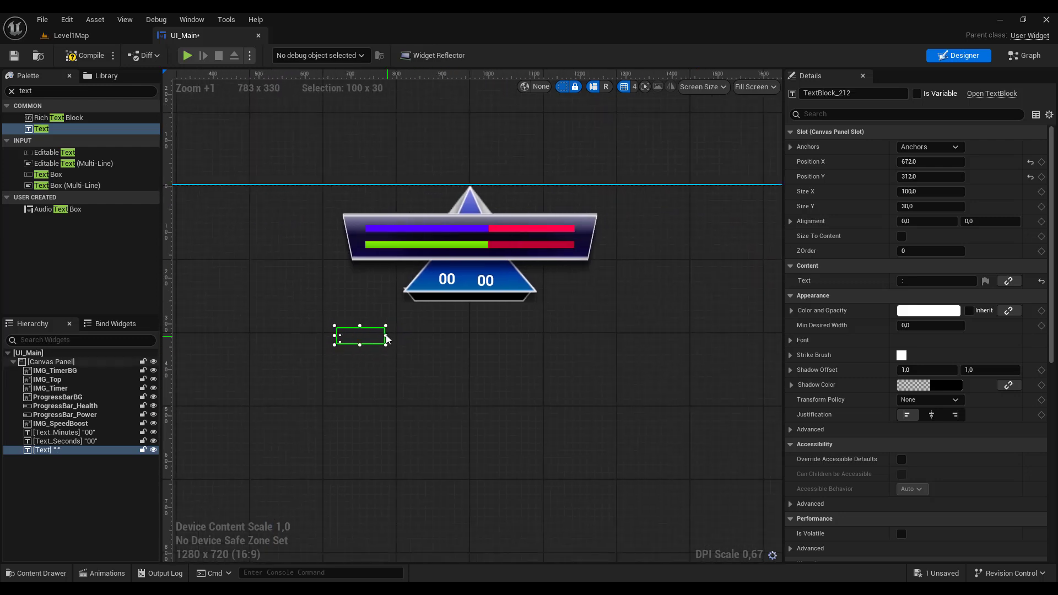
left_click_drag(386, 335, 352, 338)
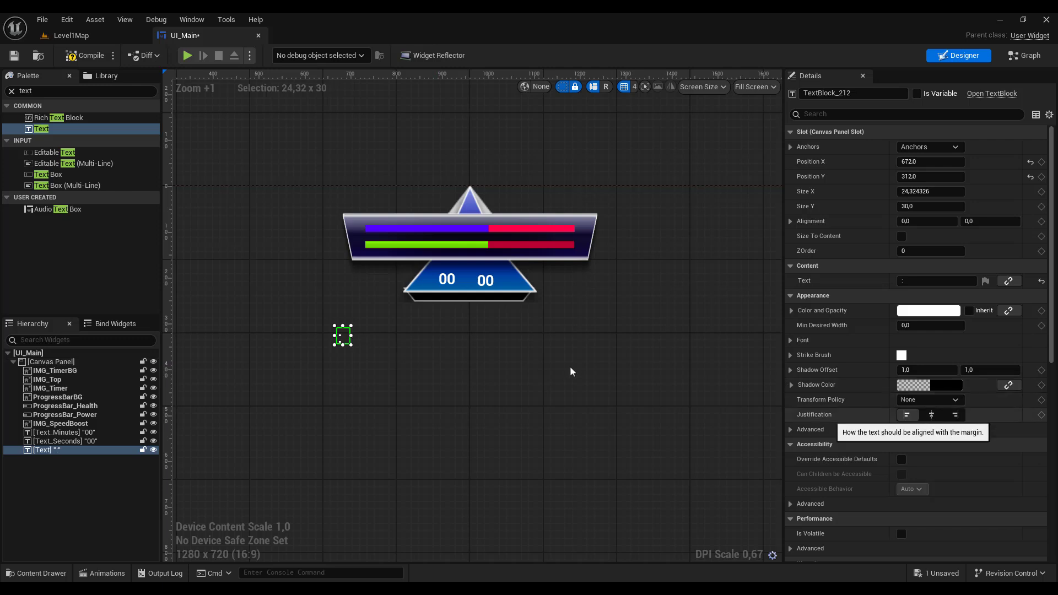
Center-align the colon text and place it between the minutes and seconds on the timer image, at about X 940, Y 184
left_click(931, 414)
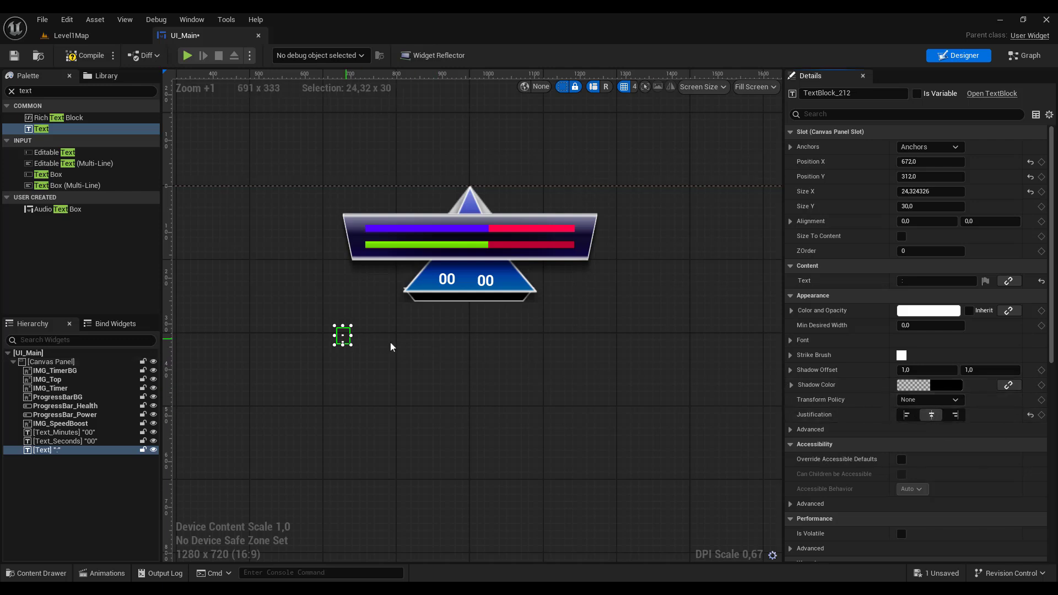
left_click_drag(344, 333, 432, 322)
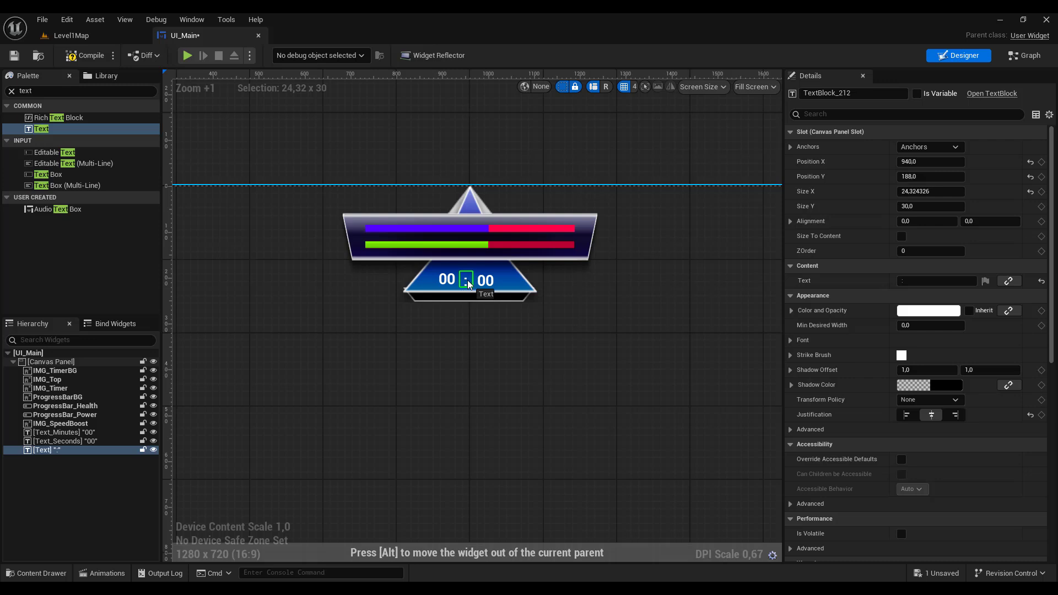
left_click_drag(467, 276, 467, 277)
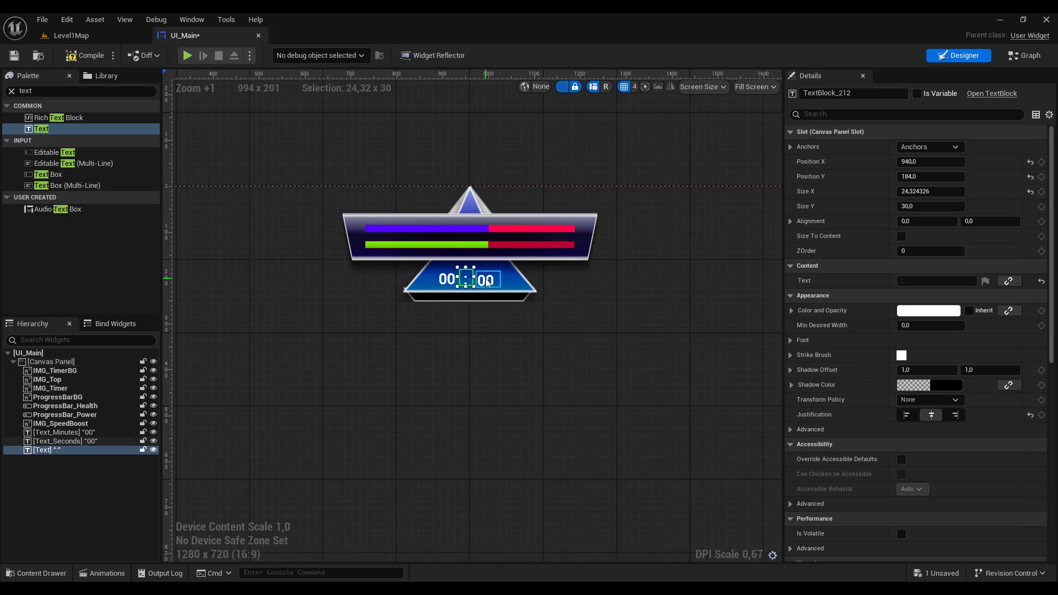
Select Text_Minutes, Text_Seconds and the colon text together and anchor them to the top center
left_click(485, 280)
left_click(459, 279)
left_click(466, 279)
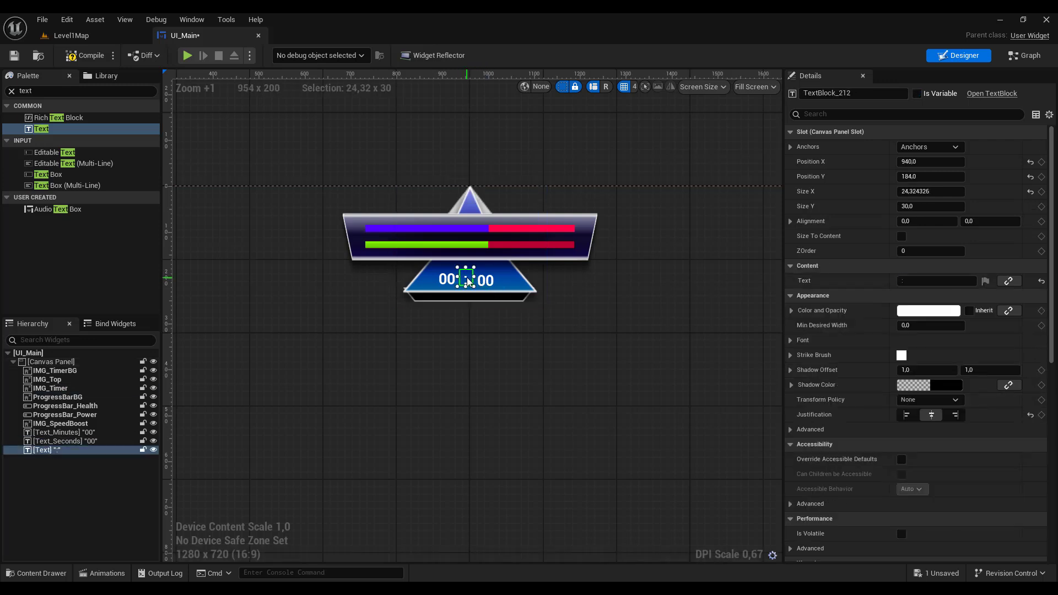
left_click(446, 278)
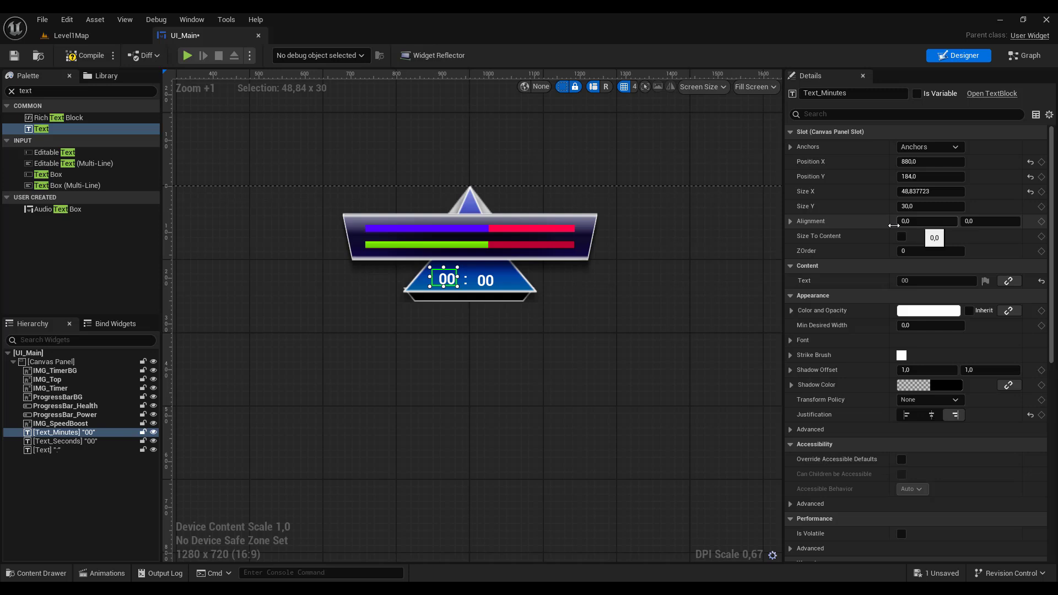
left_click(487, 280)
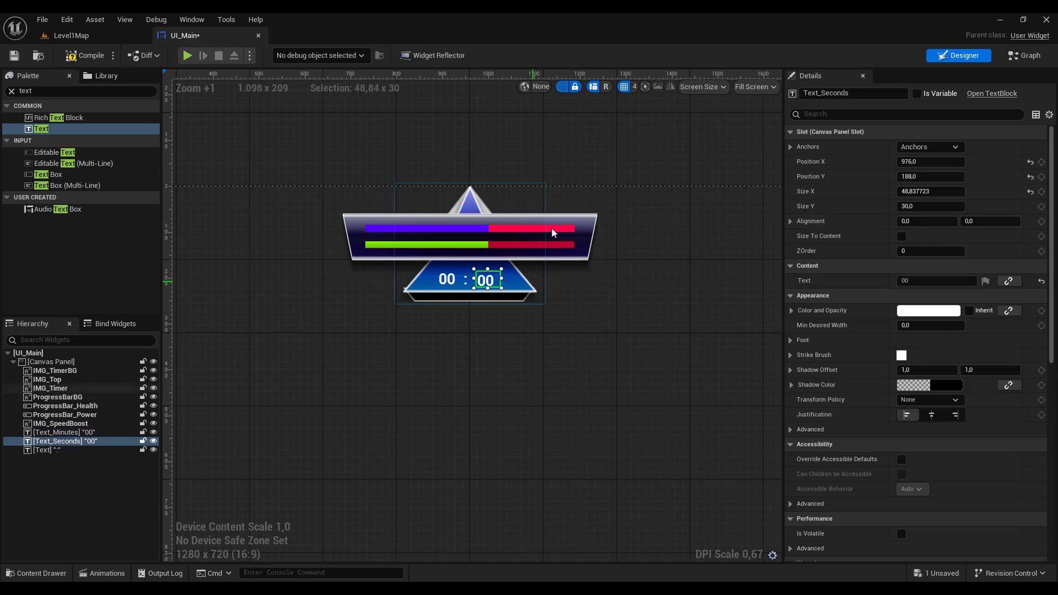
left_click(451, 282, "ctrl")
left_click(466, 280, "ctrl")
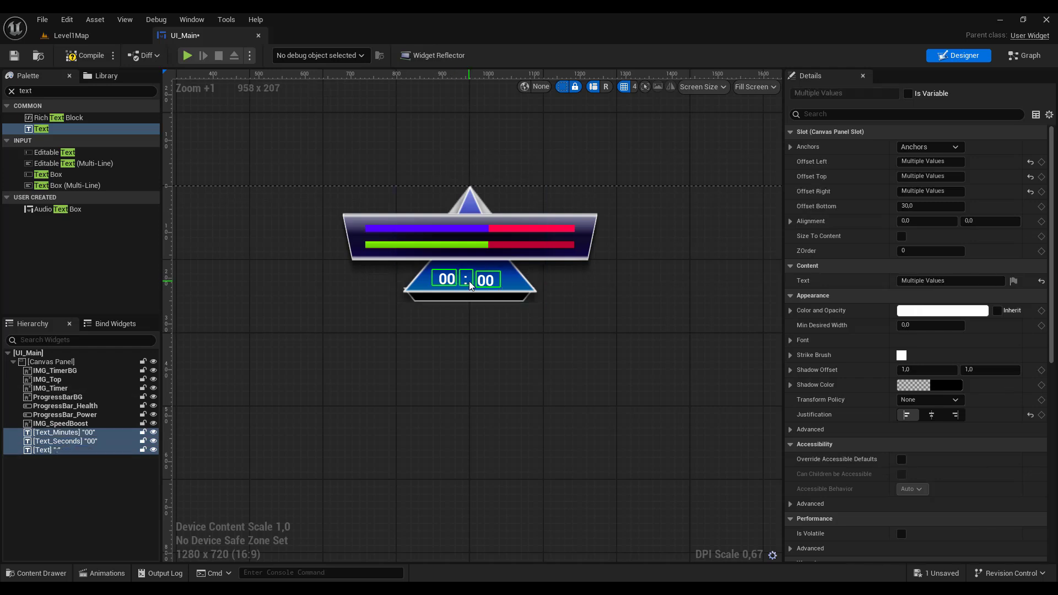
left_click(939, 148)
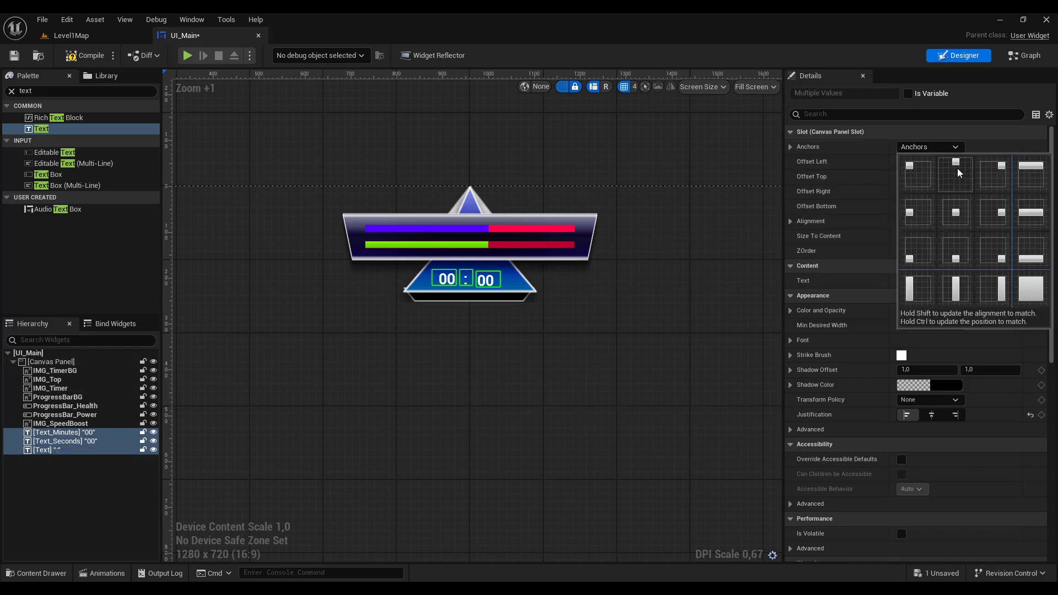
left_click(957, 168)
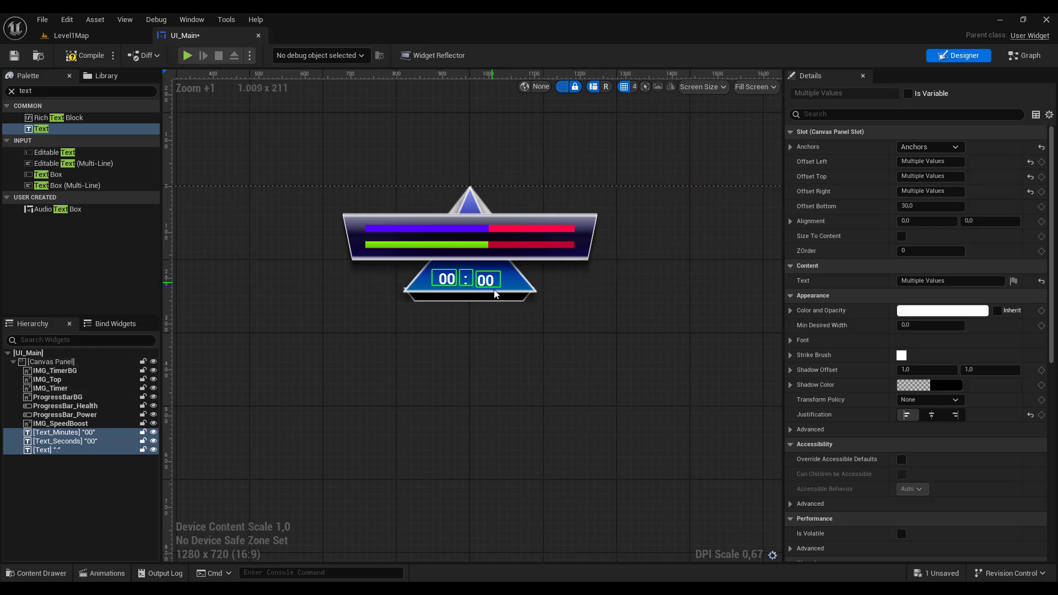
Set Text_Seconds' Position Y to 184 to match the minutes and colon texts
left_click(451, 279)
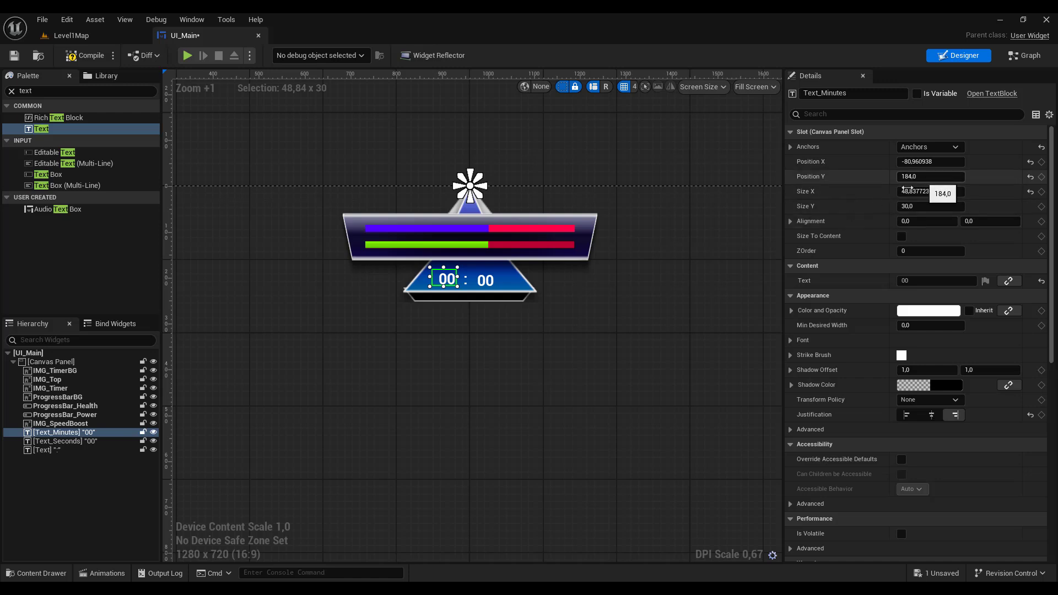
left_click(928, 176)
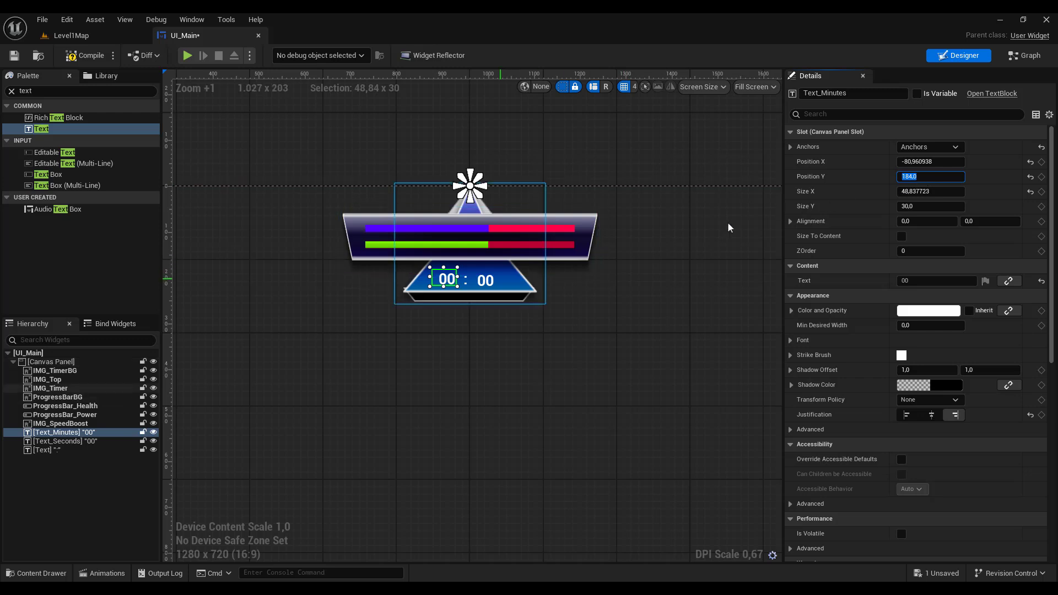
left_click(469, 283)
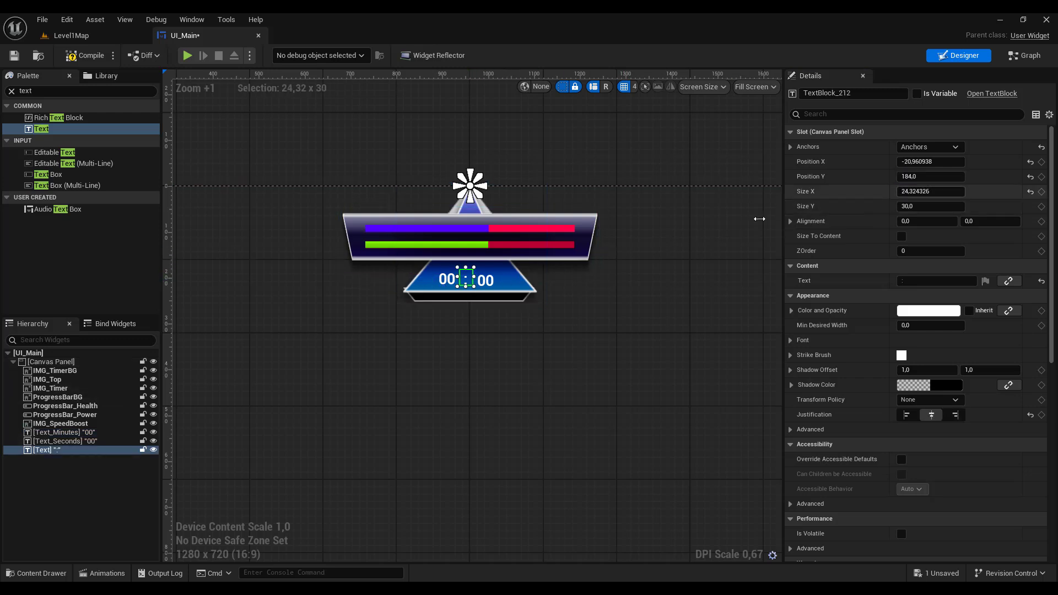
left_click(921, 178)
left_click(714, 266)
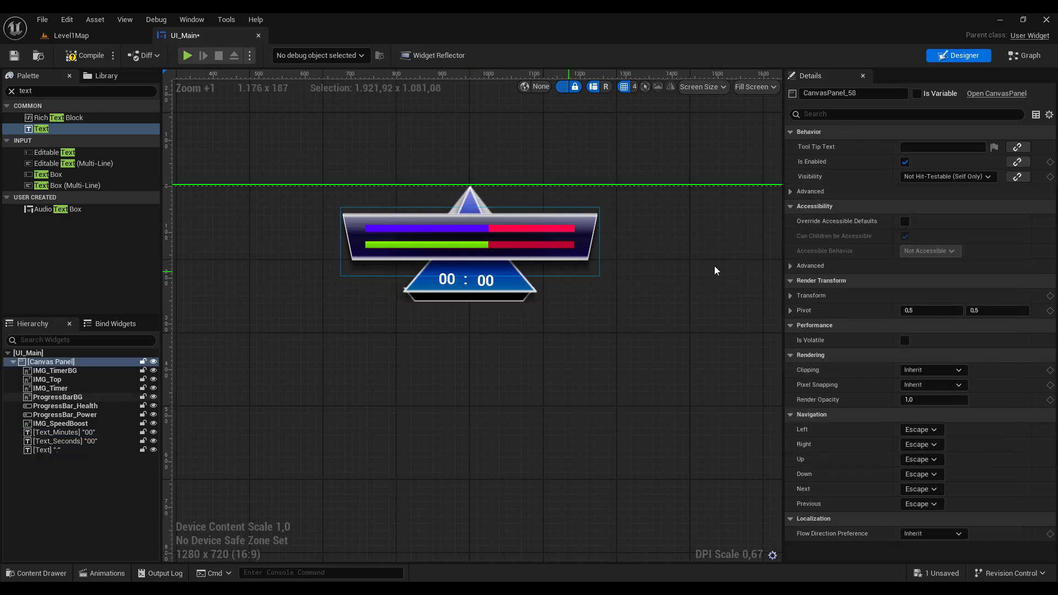
left_click(485, 281)
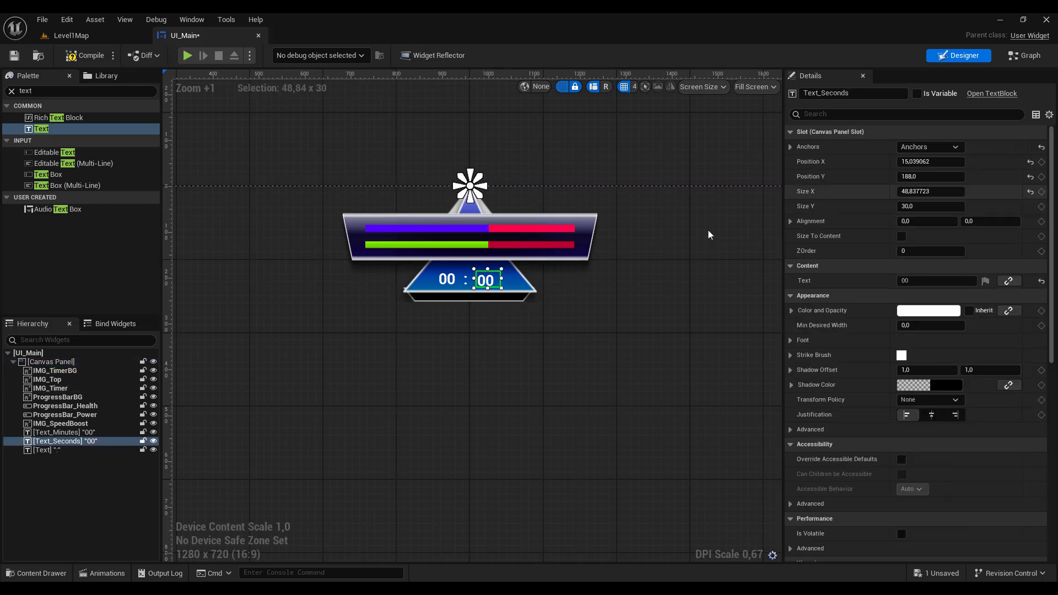
left_click(930, 179)
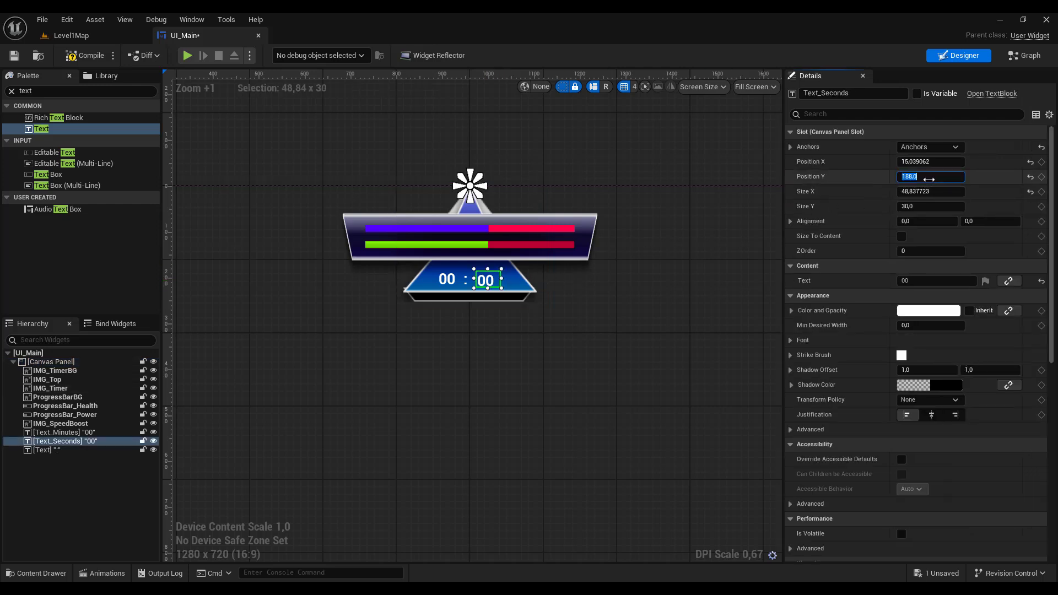
left_click(713, 279)
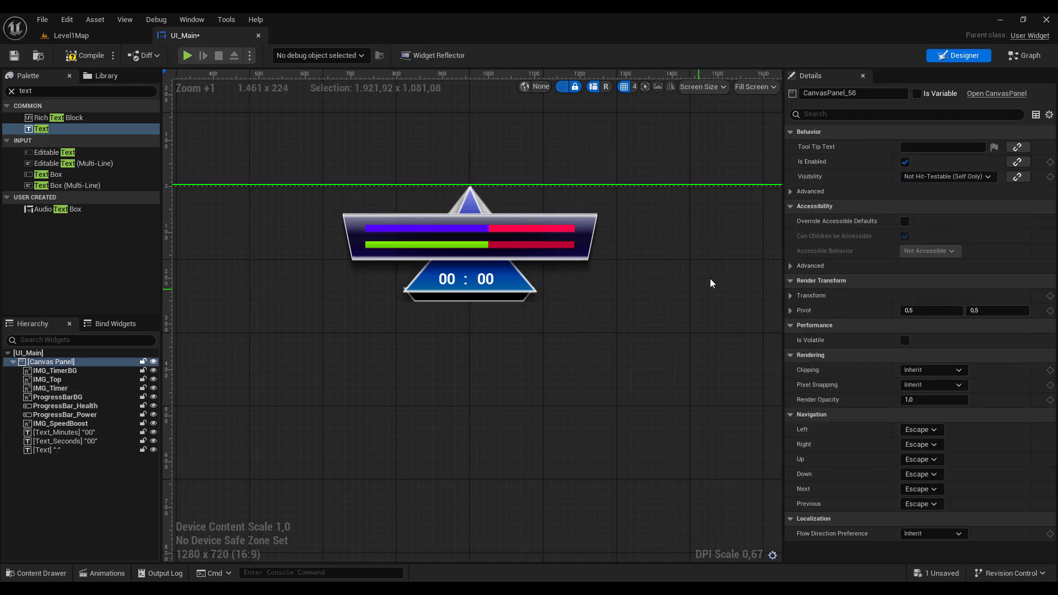
Try to move Text_Minutes slightly closer to the colon on the canvas, and undo the move
left_click(466, 282)
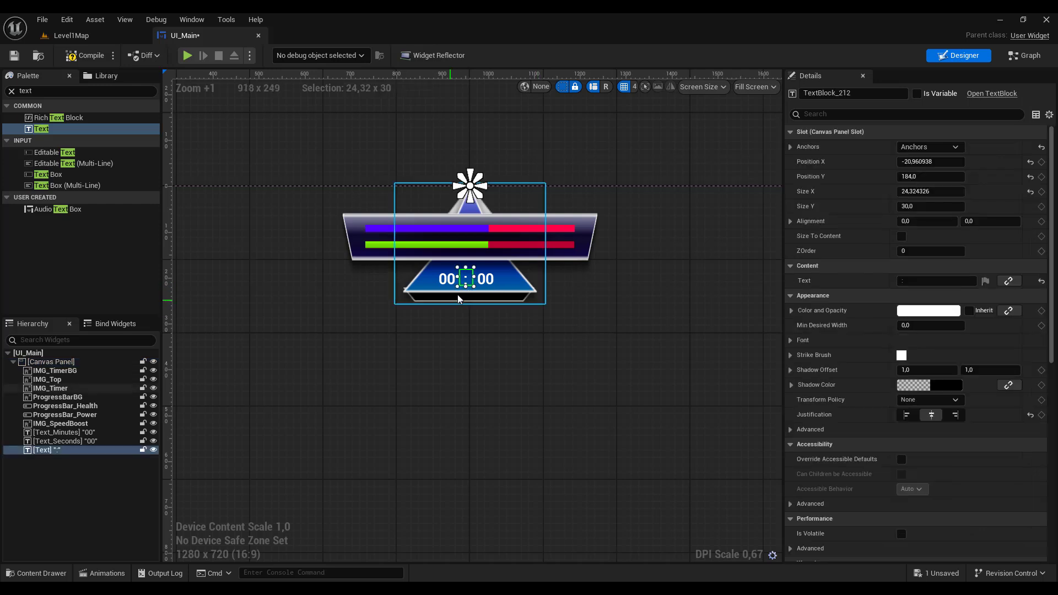
left_click(450, 303)
left_click(451, 285)
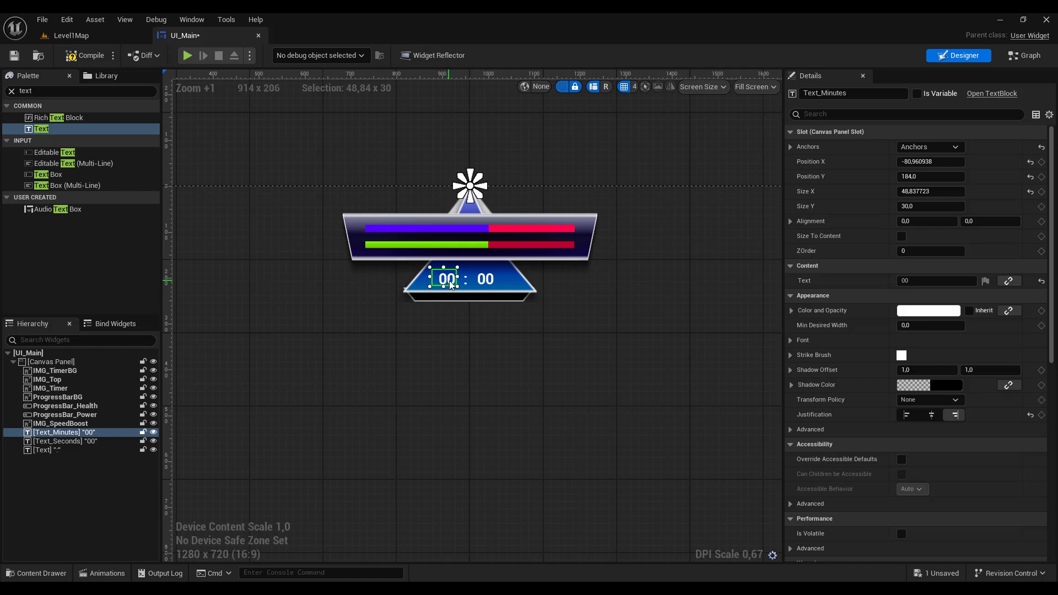
left_click_drag(449, 280, 453, 284)
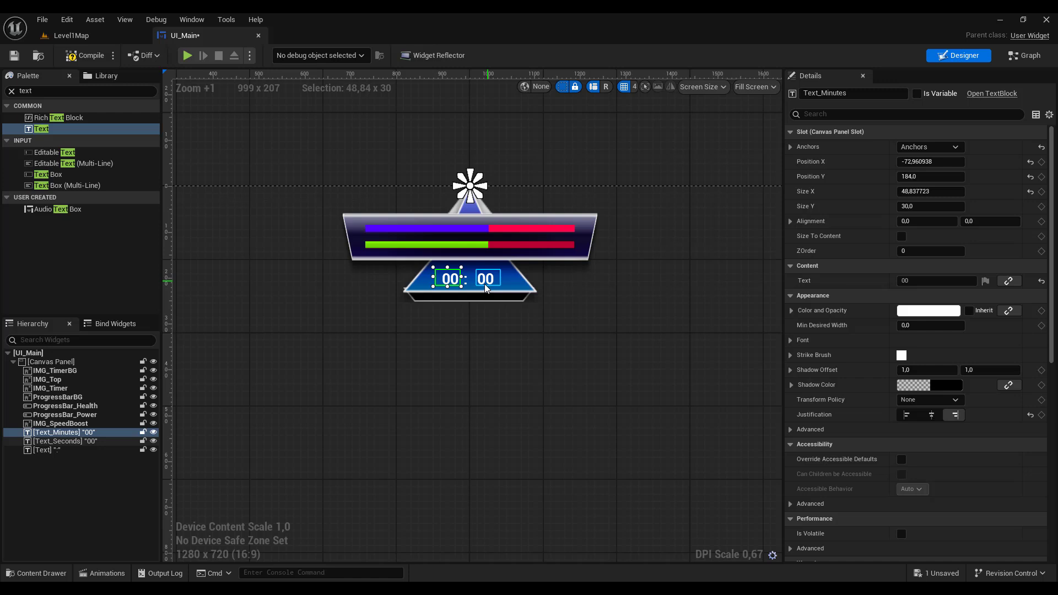
key("ctrl+z")
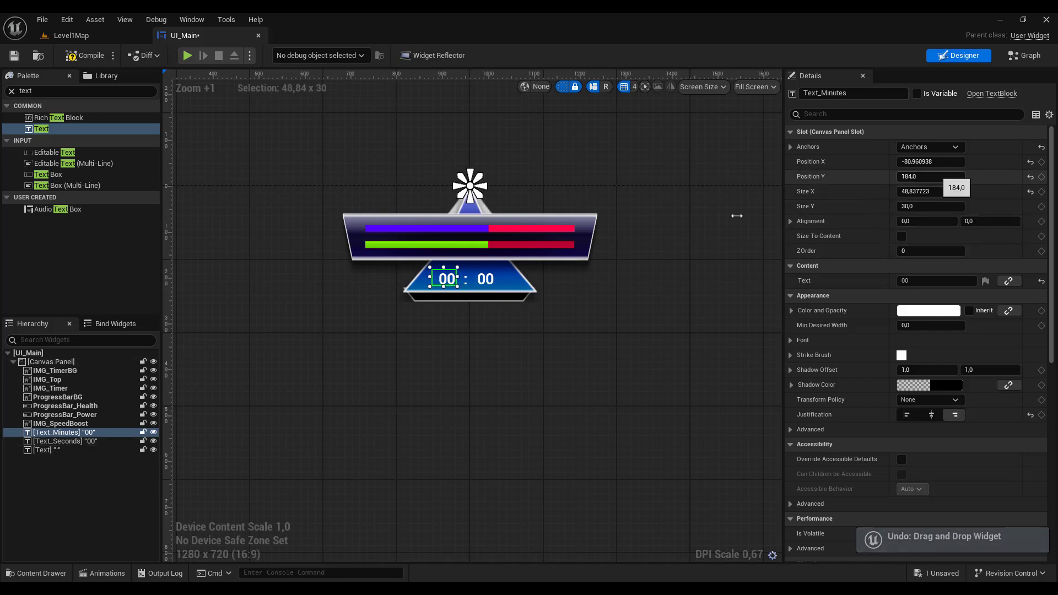
Adjust the spacing around the colon with Text_Minutes at about X -75.2 and Text_Seconds at about X 17.8
mouse_move(930, 161)
left_mouse_down()
mouse_move(943, 161)
mouse_move(925, 161)
left_mouse_up()
left_click(492, 279)
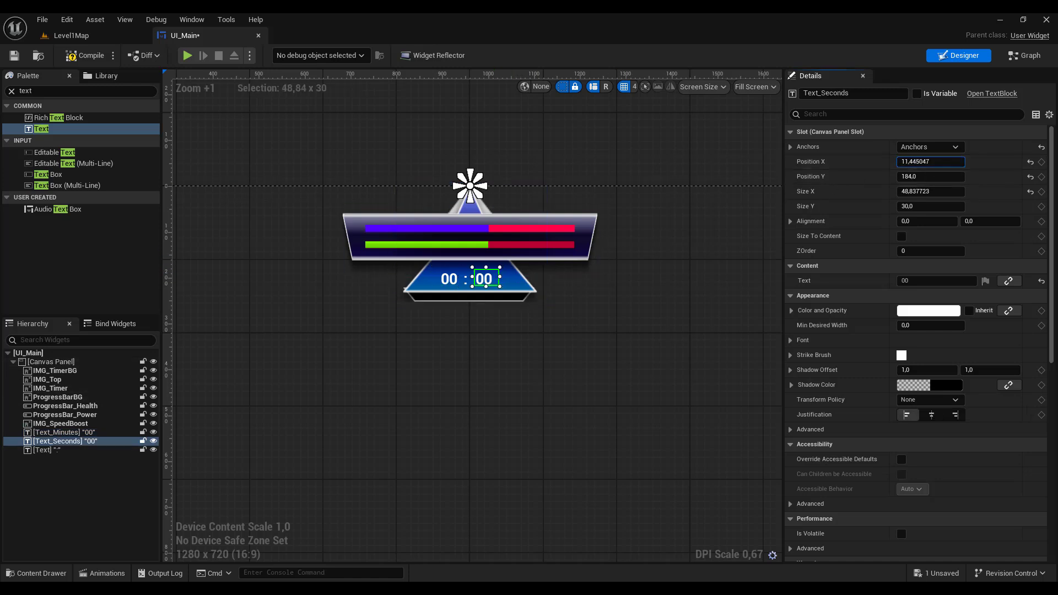
left_click(685, 281)
left_click(481, 279)
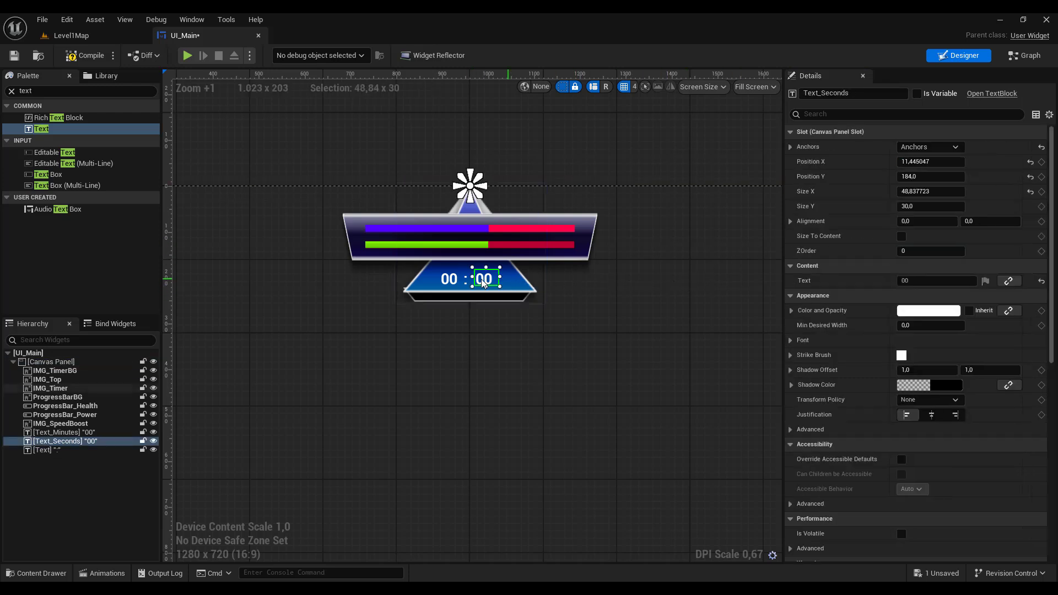
left_click_drag(929, 165, 919, 164)
left_click(449, 279)
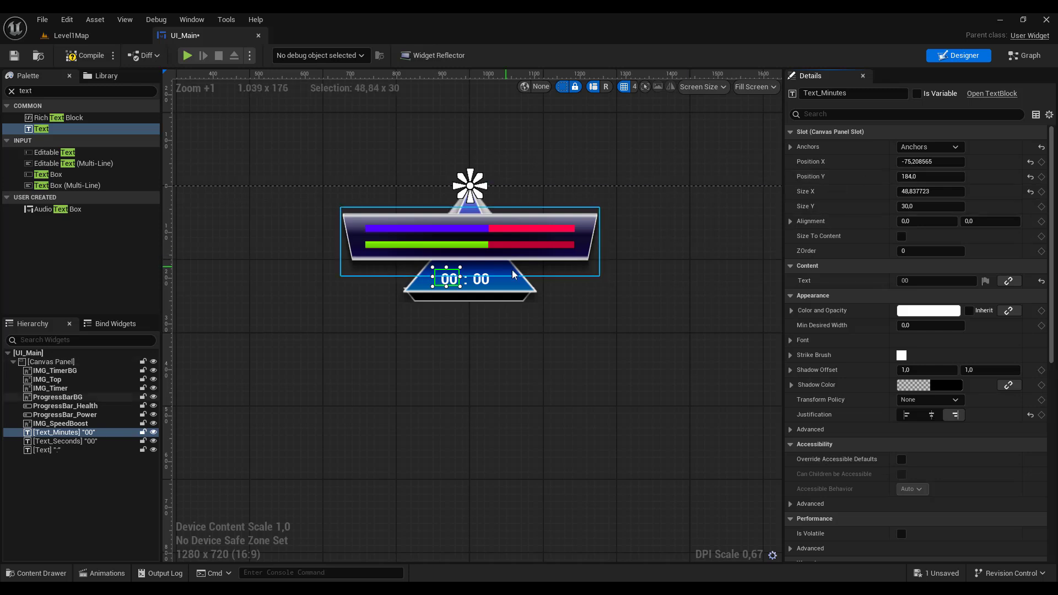
left_click(481, 279)
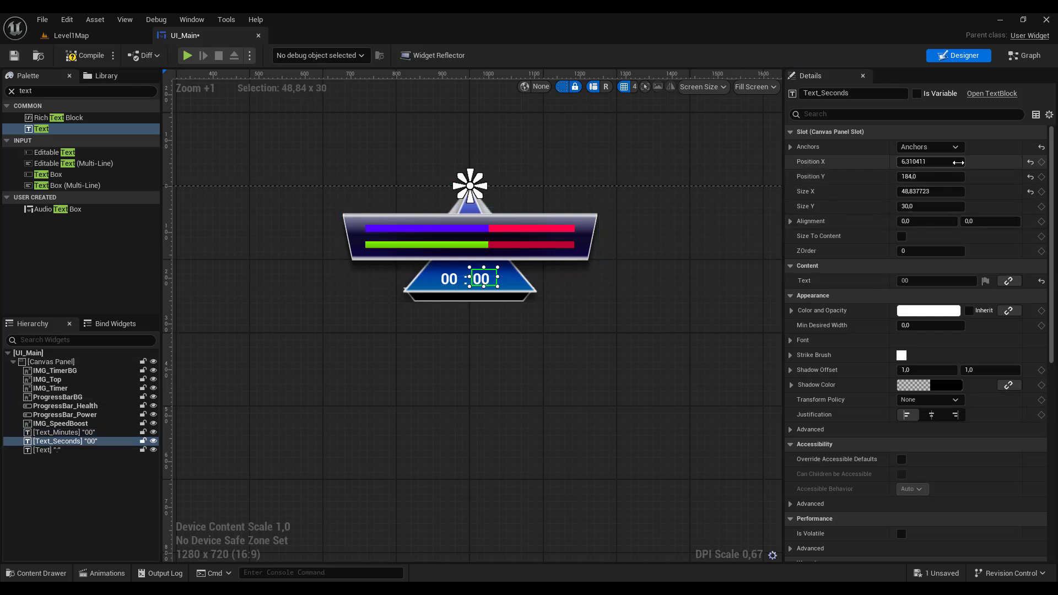
left_click_drag(959, 162, 964, 162)
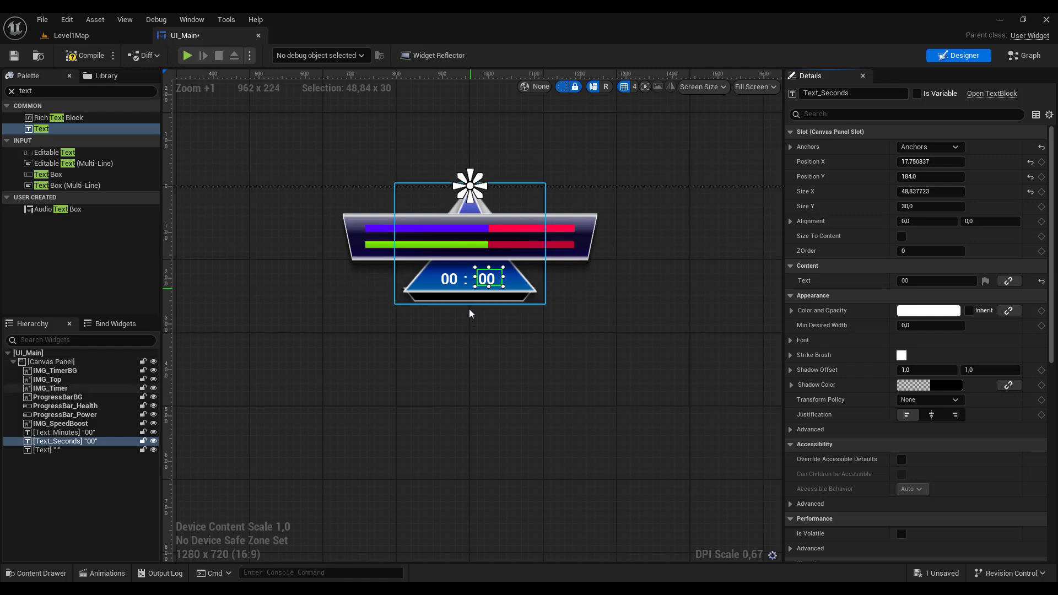
Set the colon text's alignment to 0.5 in both X and Y
left_click(467, 285)
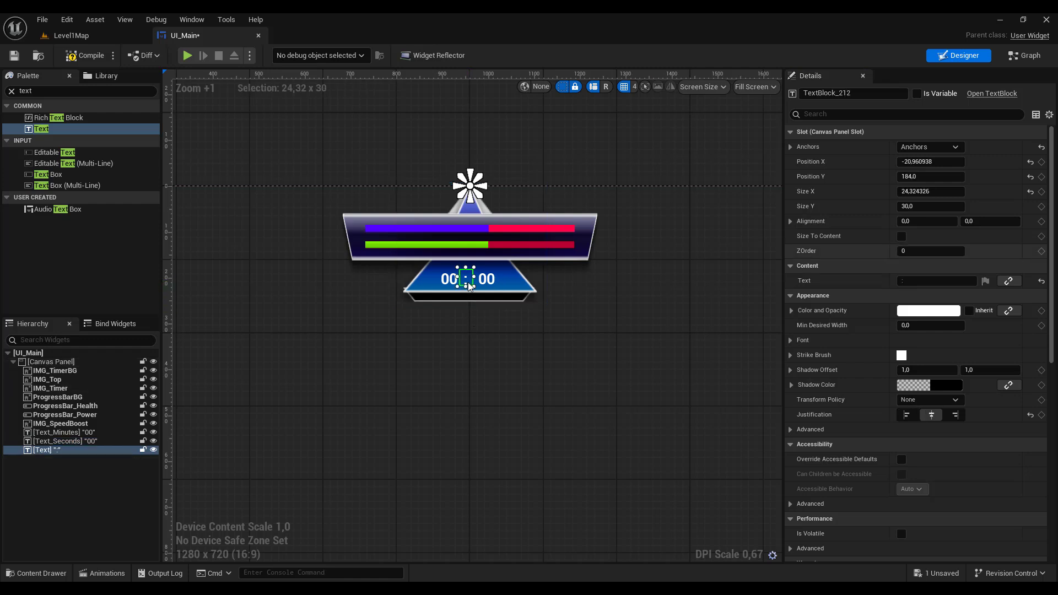
left_click(927, 222)
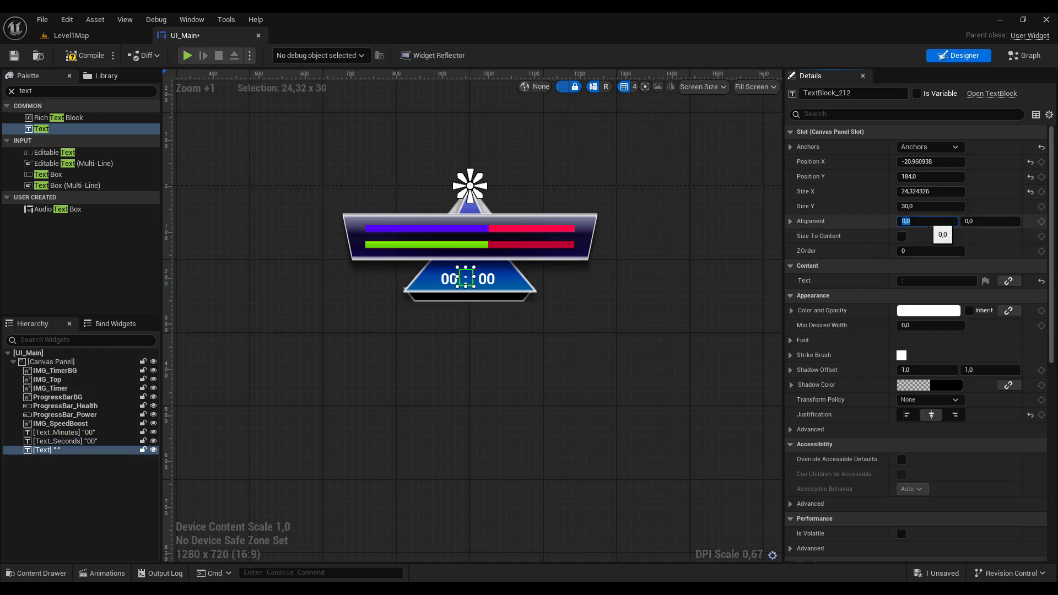
type(".5")
key("Tab")
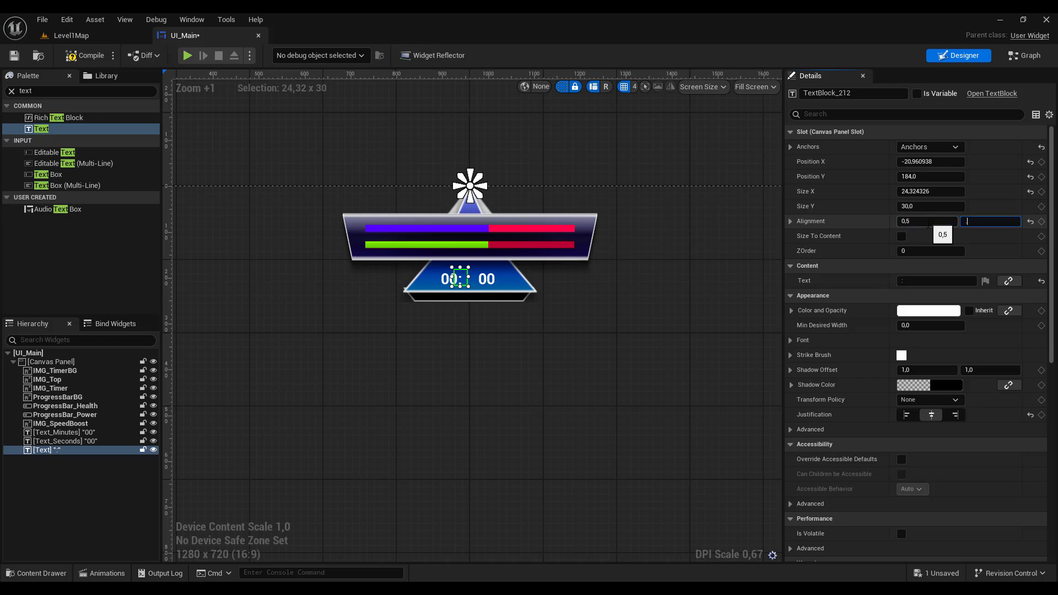
key("Return")
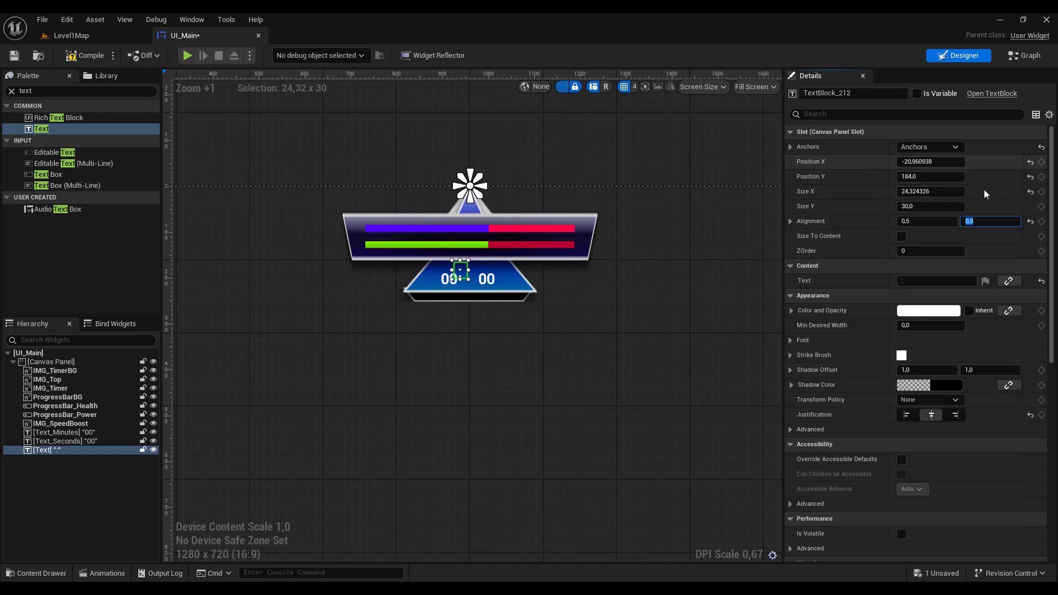
Reset the colon text's Position X to 0 and adjust its Position Y to about 197.3
left_click(1029, 163)
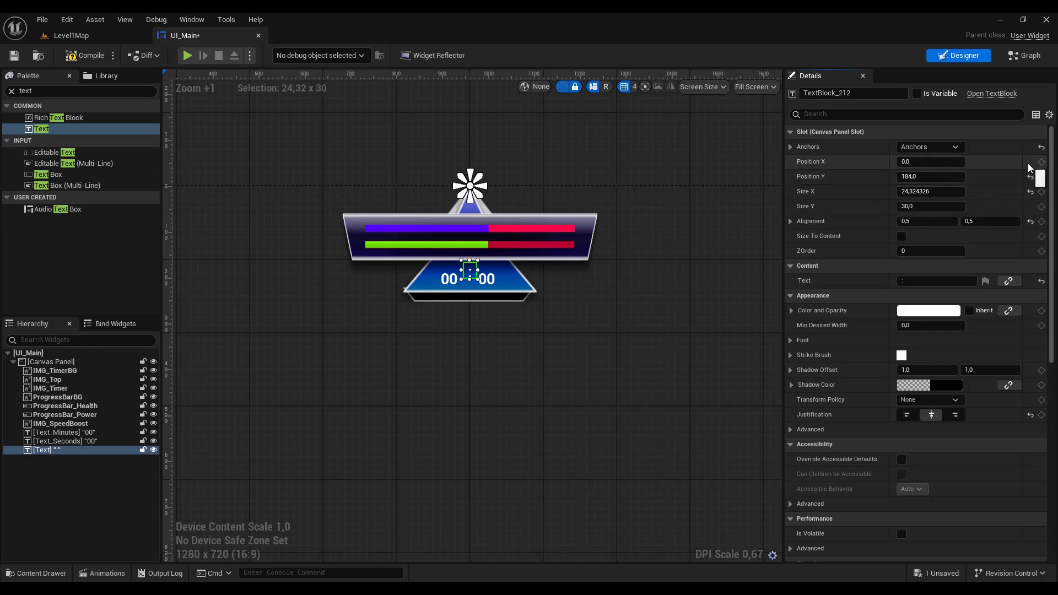
mouse_move(919, 177)
left_mouse_down()
mouse_move(938, 177)
mouse_move(927, 177)
left_mouse_up()
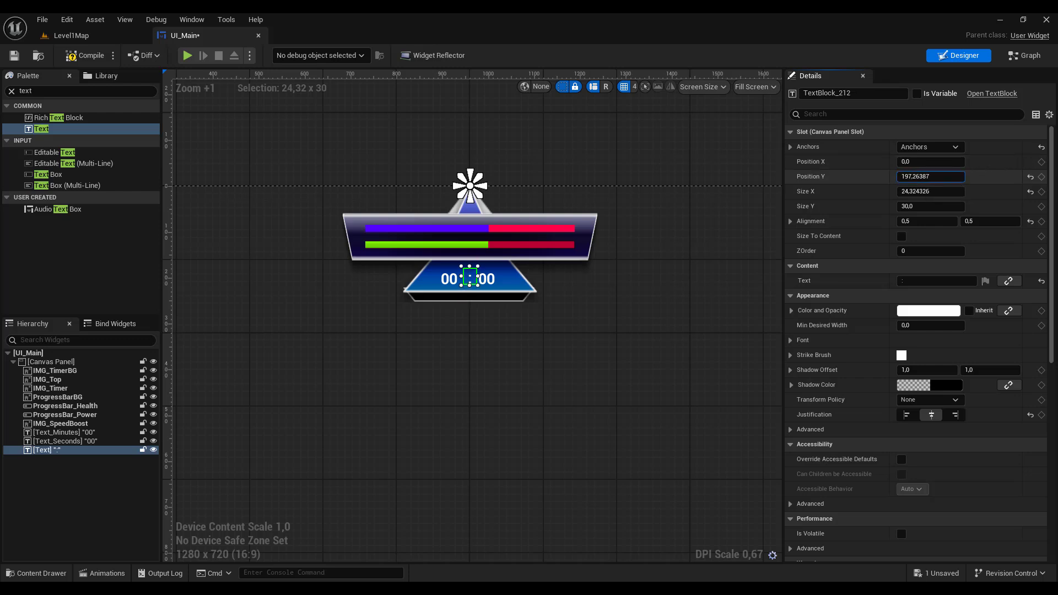
left_click(600, 251)
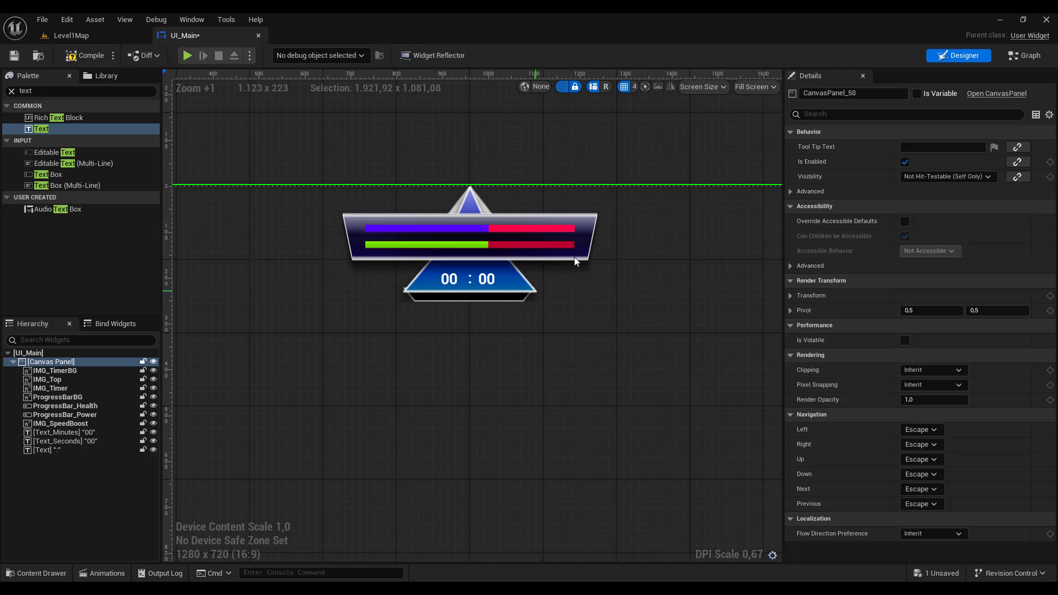
Move Text_Minutes closer to the colon, at about X -66.6, and shift Text_Seconds slightly toward the colon
left_click(450, 282)
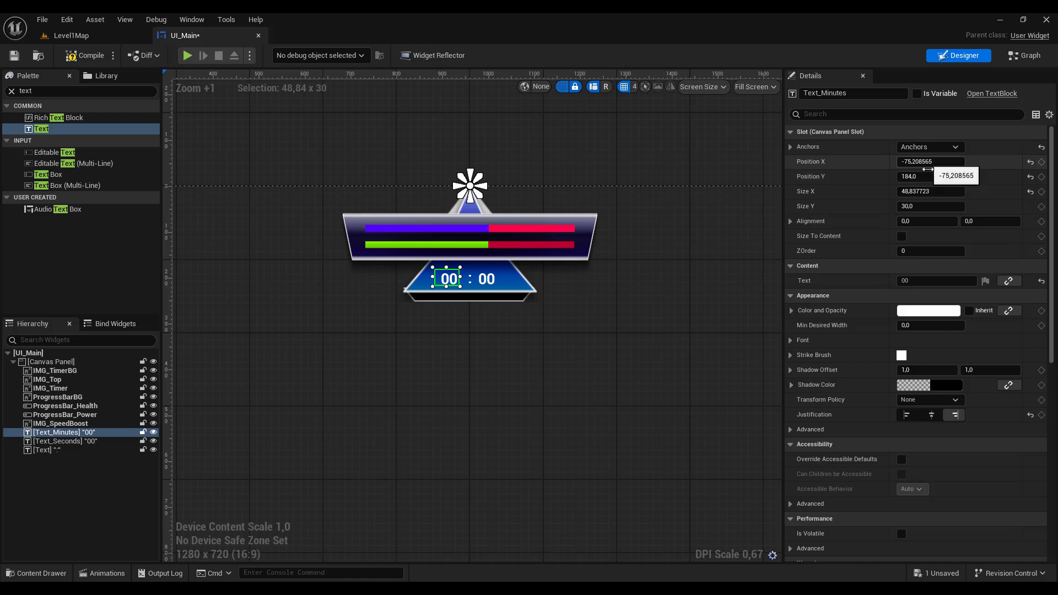
left_click_drag(930, 161, 939, 161)
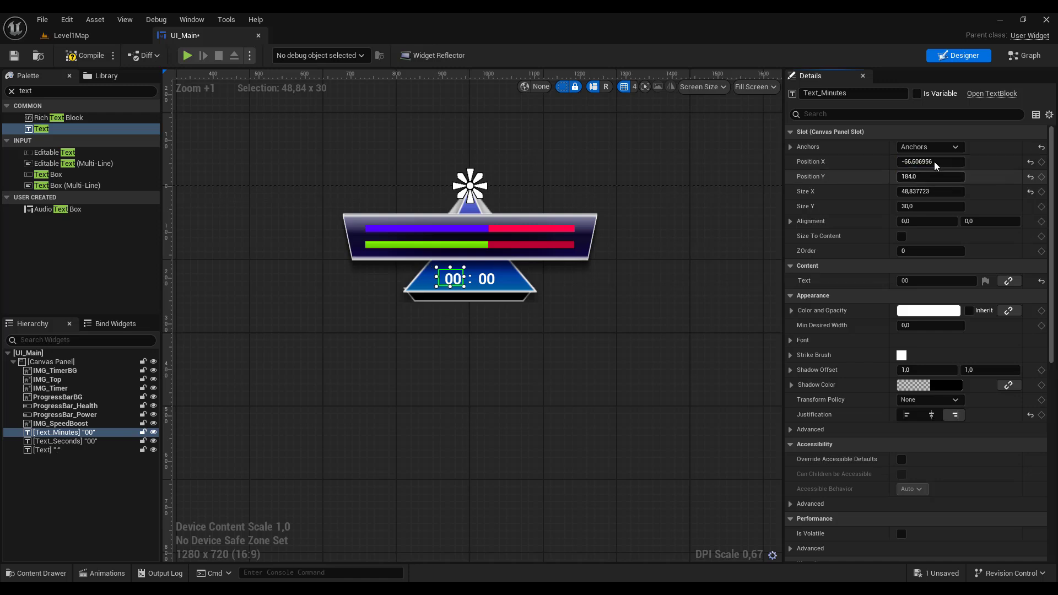
left_click(493, 284)
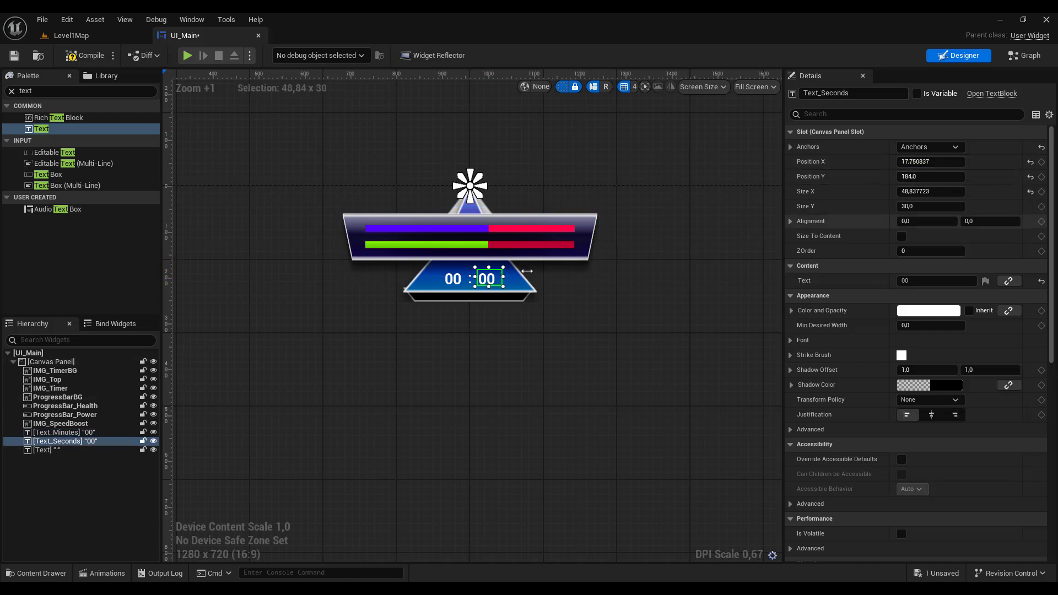
left_click_drag(931, 161, 929, 161)
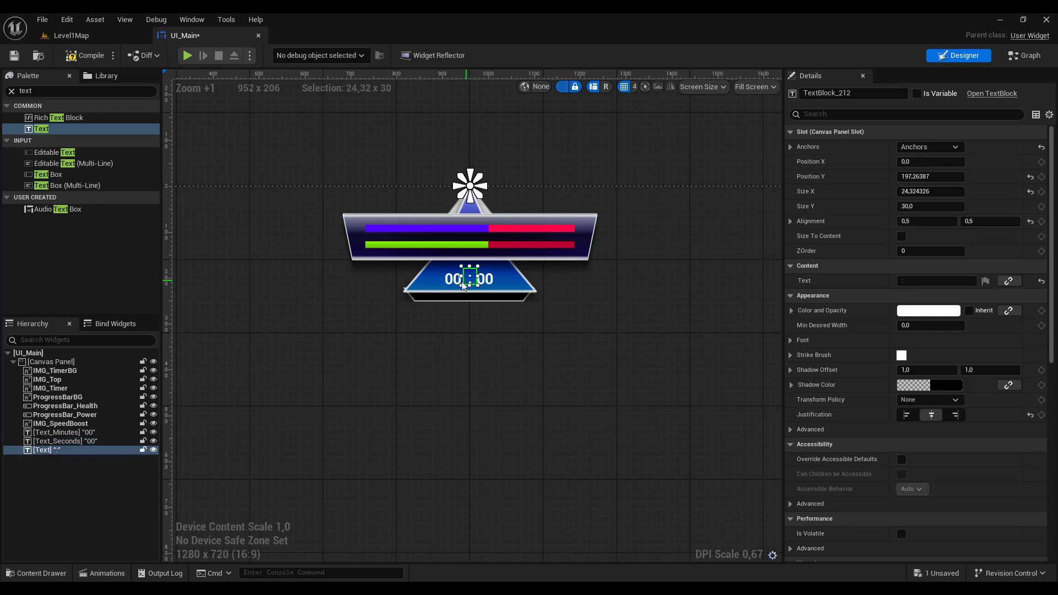
left_click(63, 432)
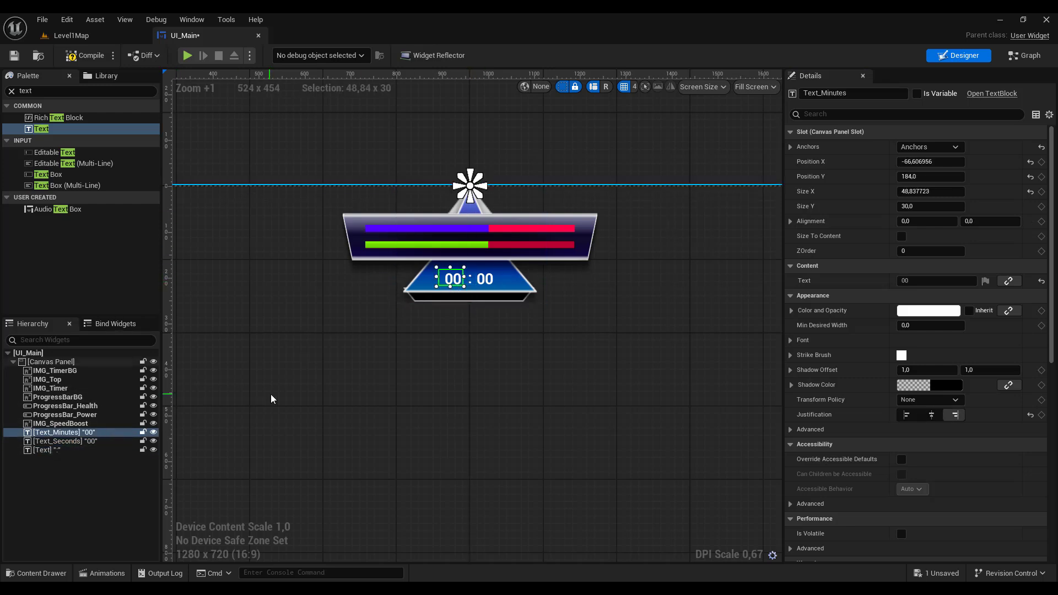
Examine the anchoring and placement of IMG_SpeedBoost and IMG_Timer relative to the other widgets on the canvas
right_click_drag(270, 396, 452, 384)
left_click(279, 248)
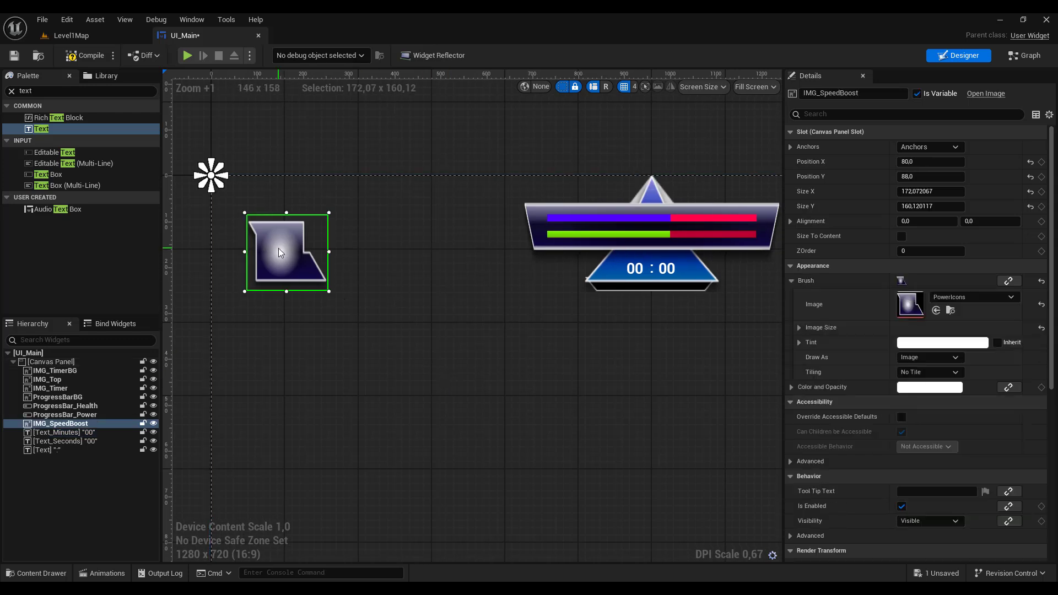
left_click(52, 451)
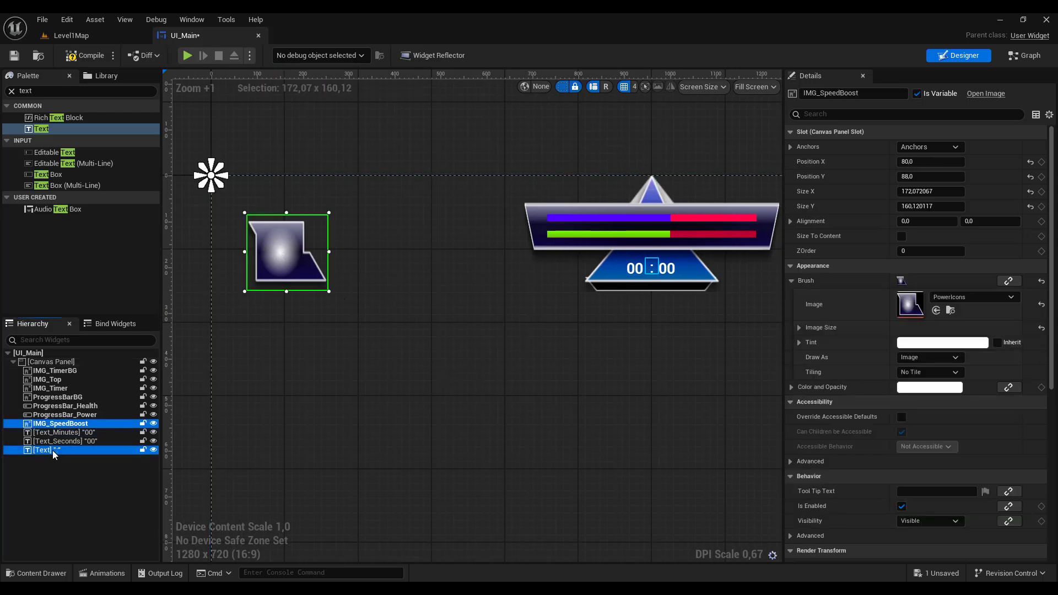
key("ctrl+a")
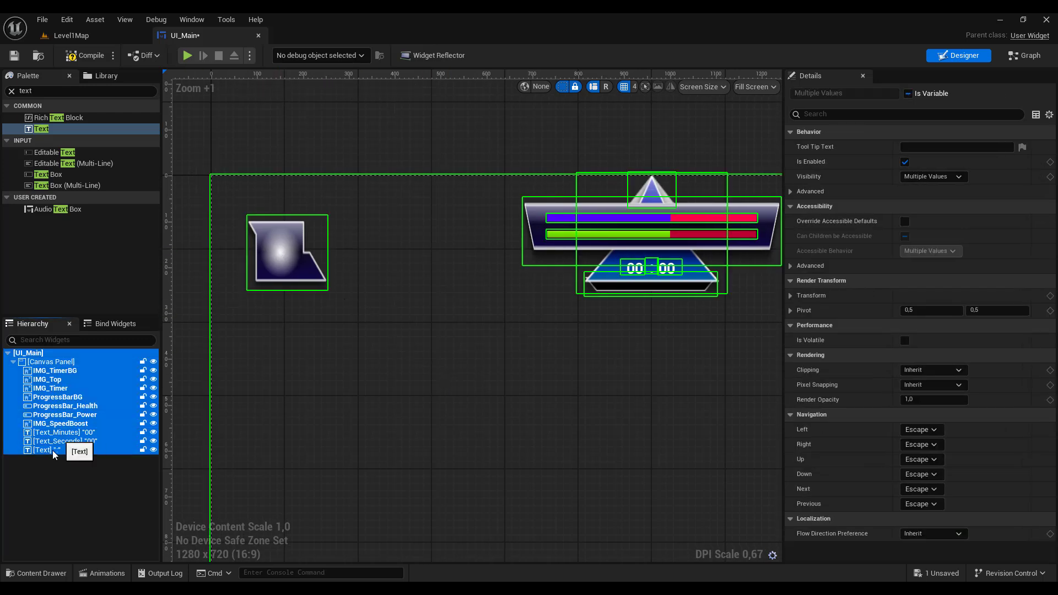
left_click(72, 425, "ctrl")
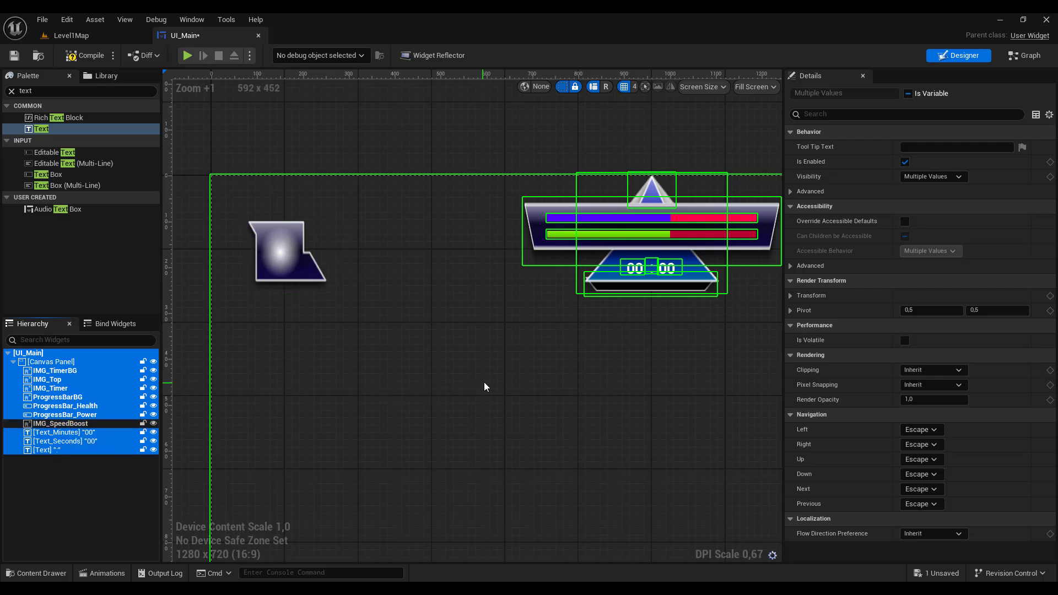
right_click_drag(481, 382, 354, 383)
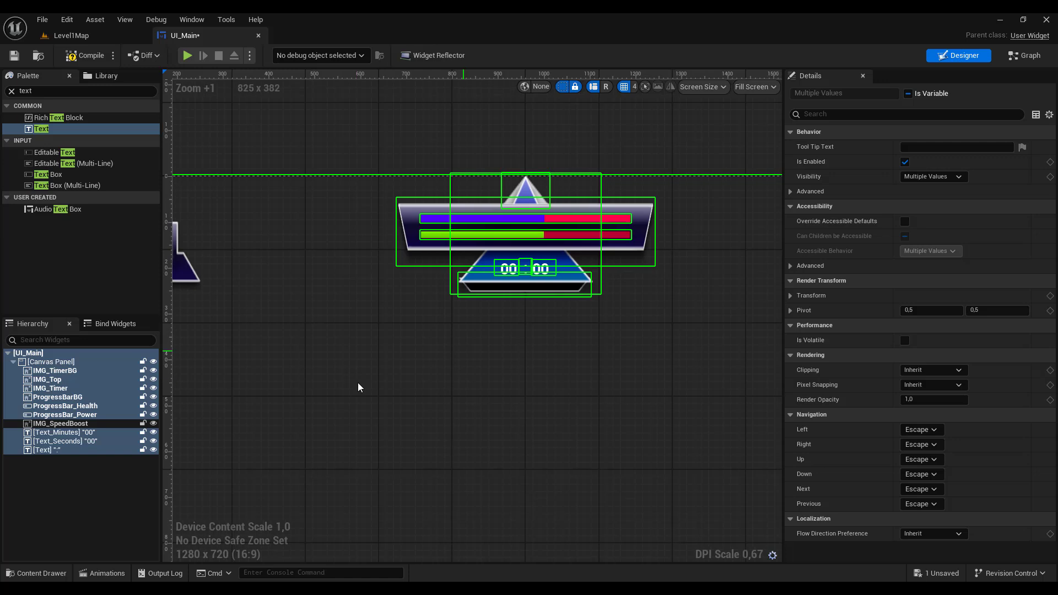
left_click(521, 187)
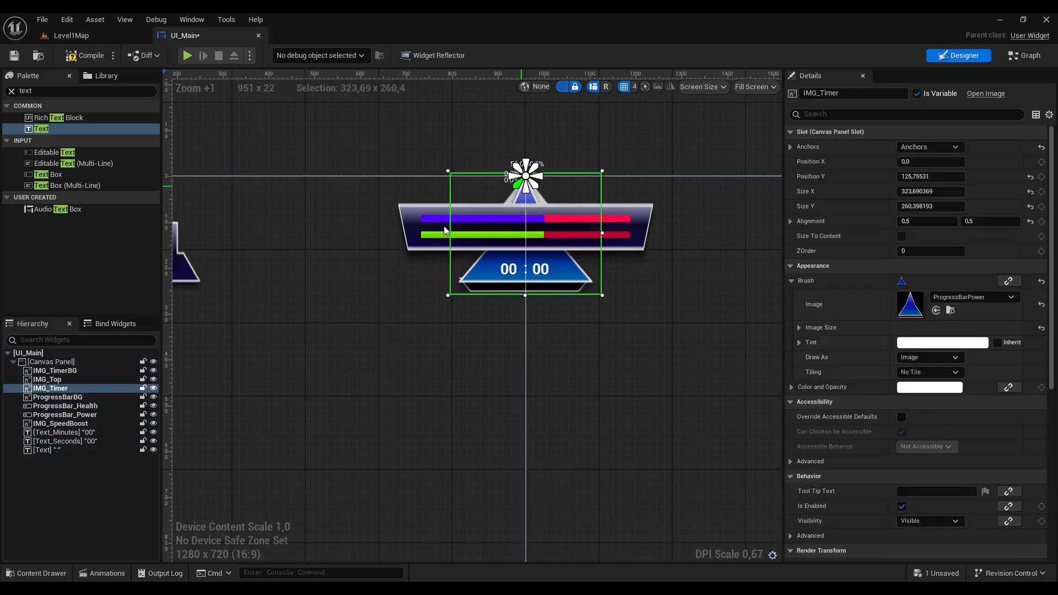
right_click_drag(277, 327, 449, 329)
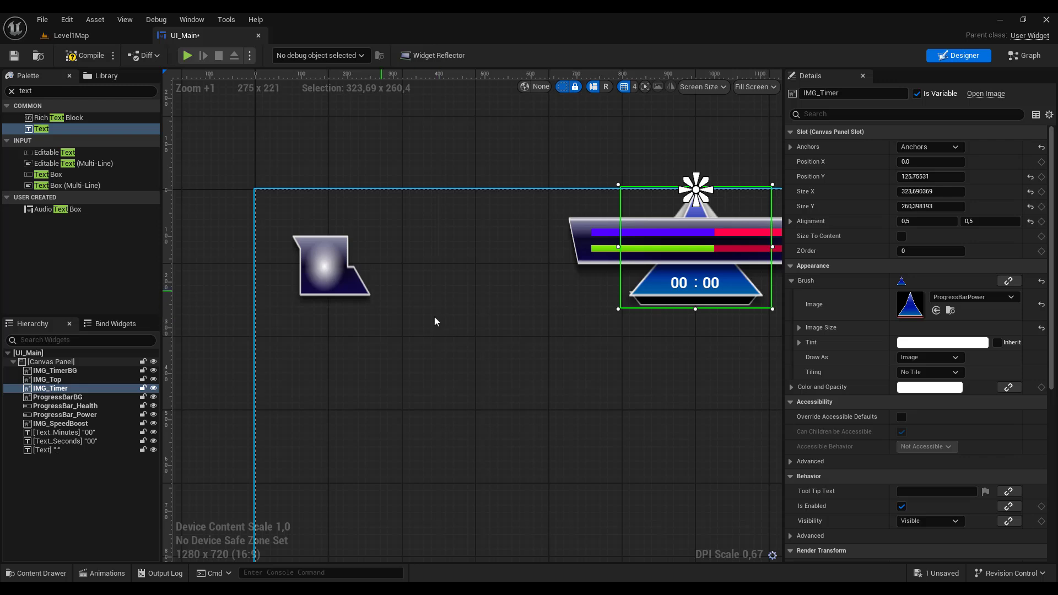
left_click(341, 271)
right_click_drag(655, 343, 438, 306)
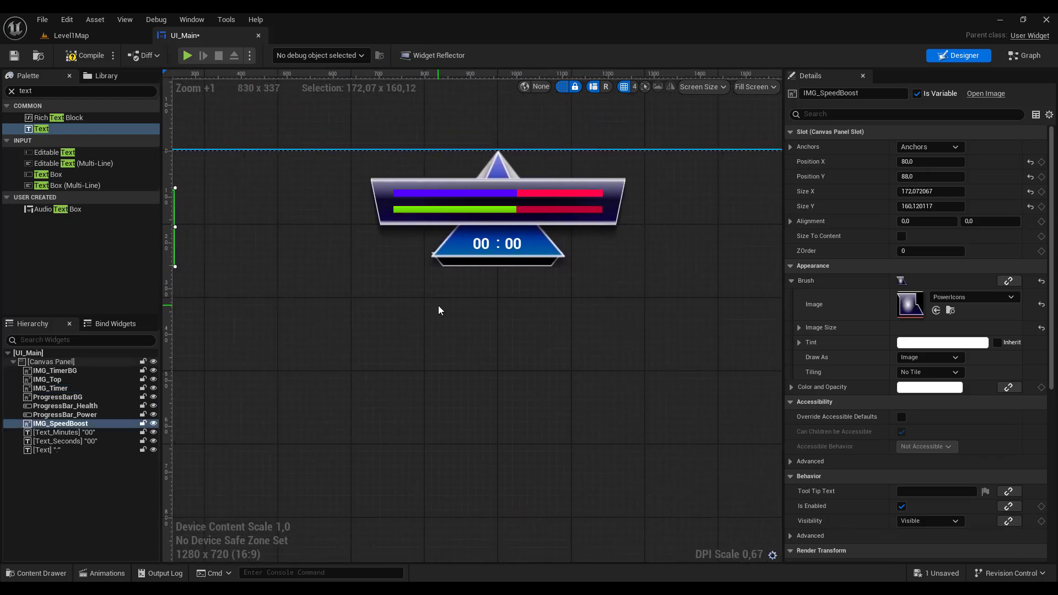
Compile the widget and bind ProgressBar_Power's Percent to the Get_ProgressBar_Power_Percent function
left_click(91, 55)
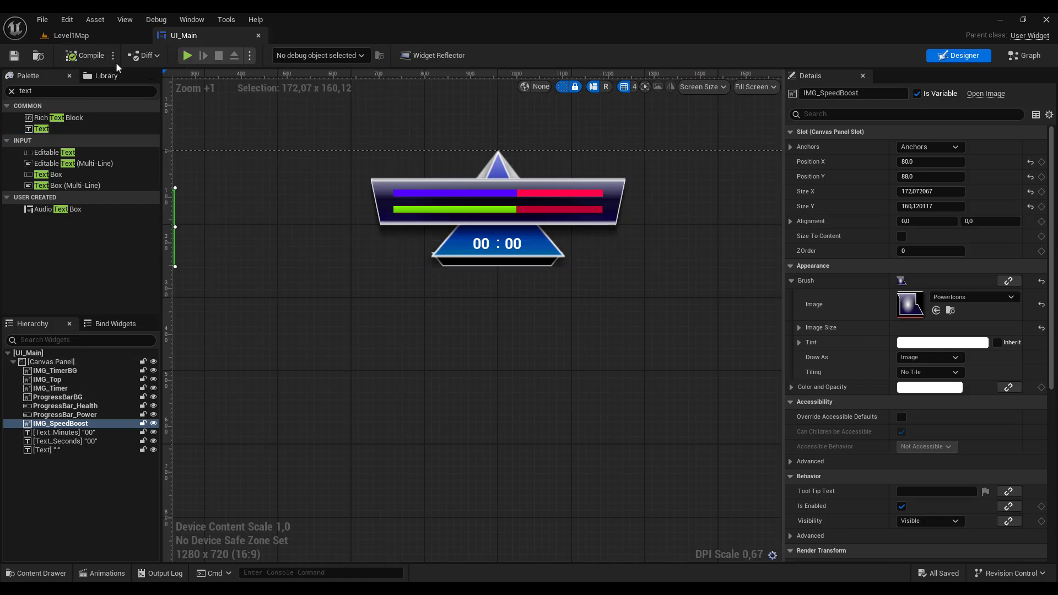
left_click(561, 196)
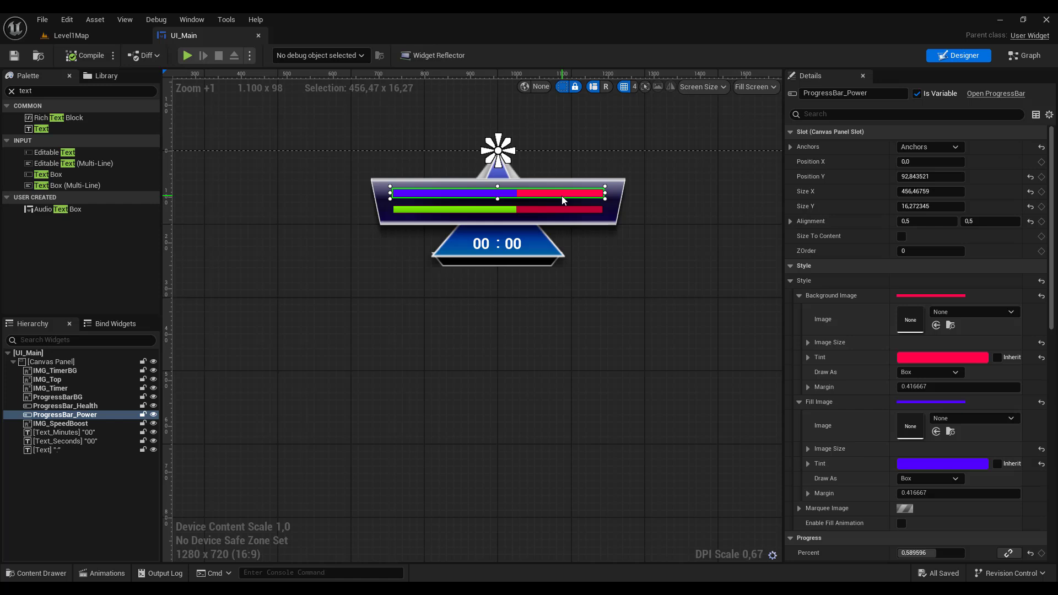
scroll(912, 355, "down", 5)
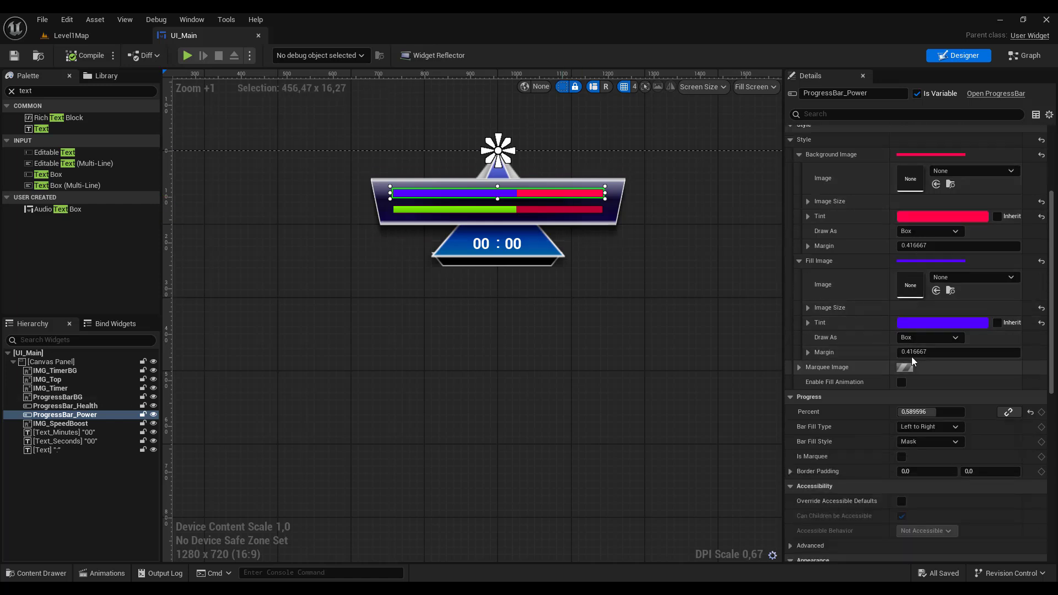
left_click(1009, 412)
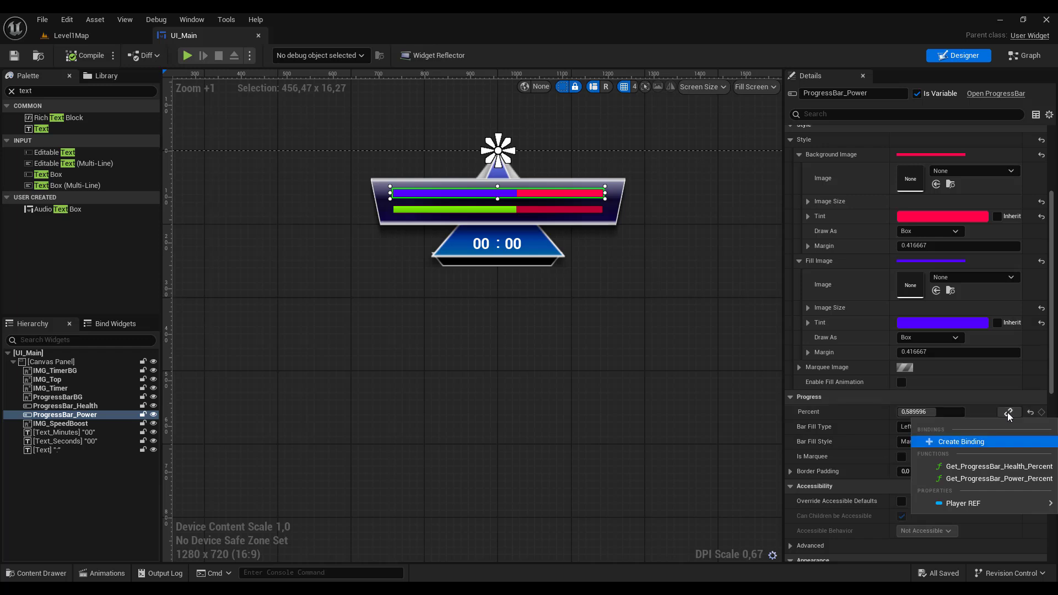
left_click(987, 478)
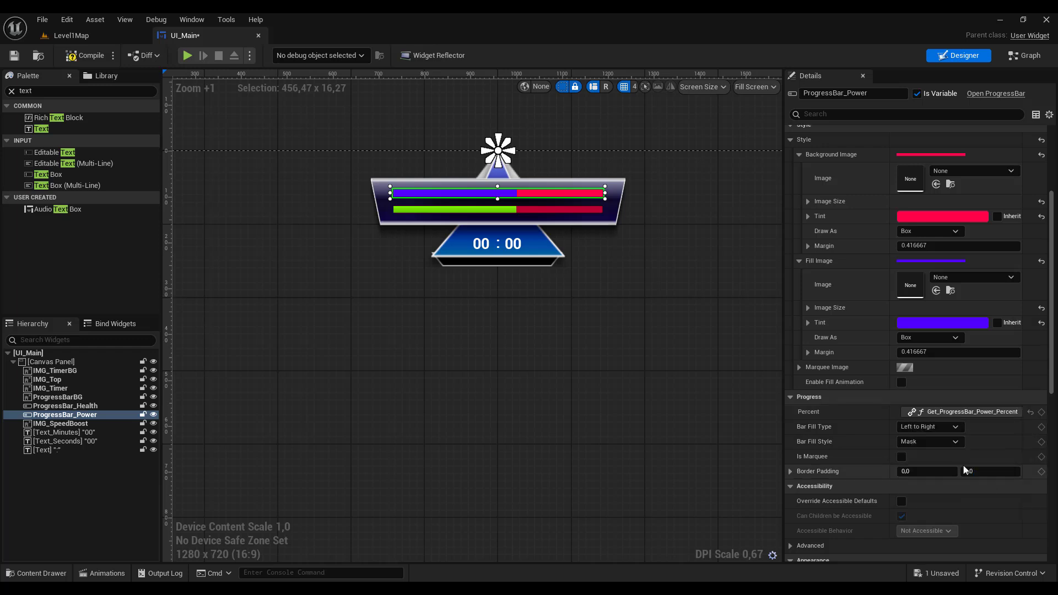
Bind ProgressBar_Health's Percent to the Get_ProgressBar_Health_Percent function and compile the widget
left_click(558, 216)
left_click(1009, 413)
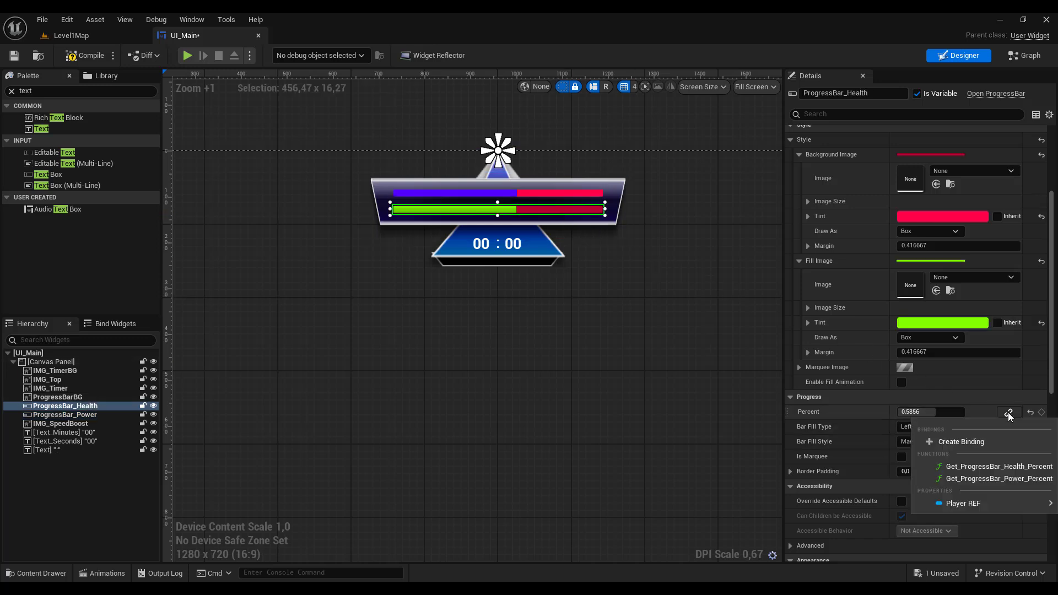
left_click(995, 467)
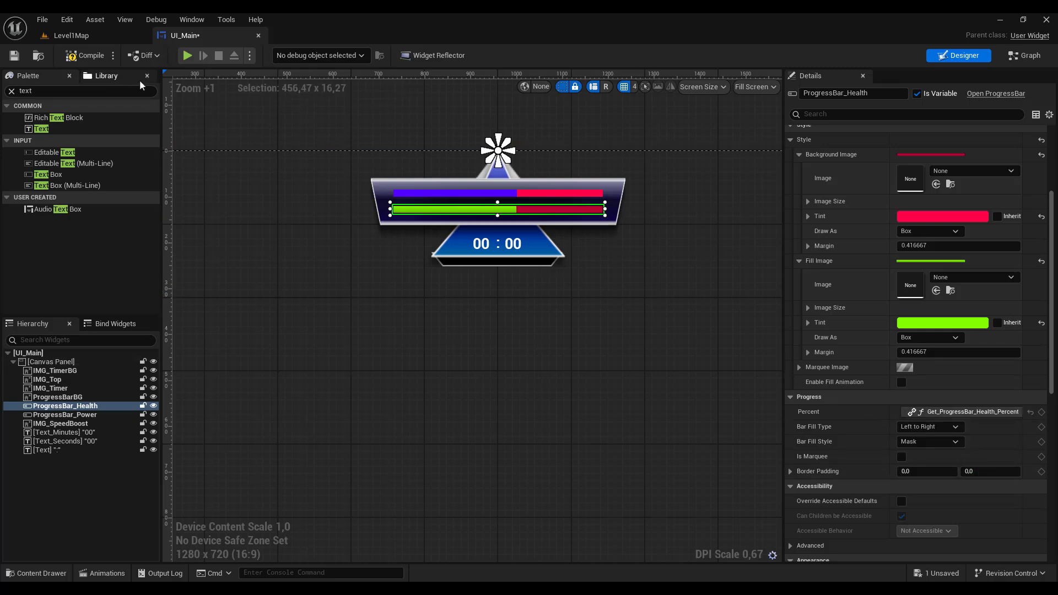
left_click(90, 57)
Play Level1Map and test the HUD's power and health bars by running through pickups and jumping among the monsters
left_click(84, 36)
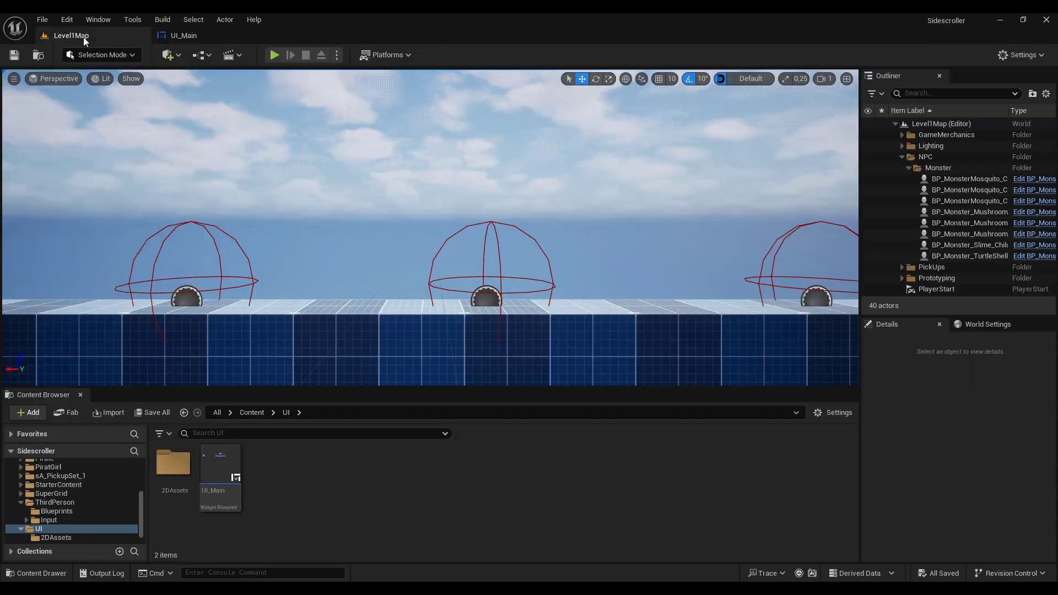
left_click(274, 55)
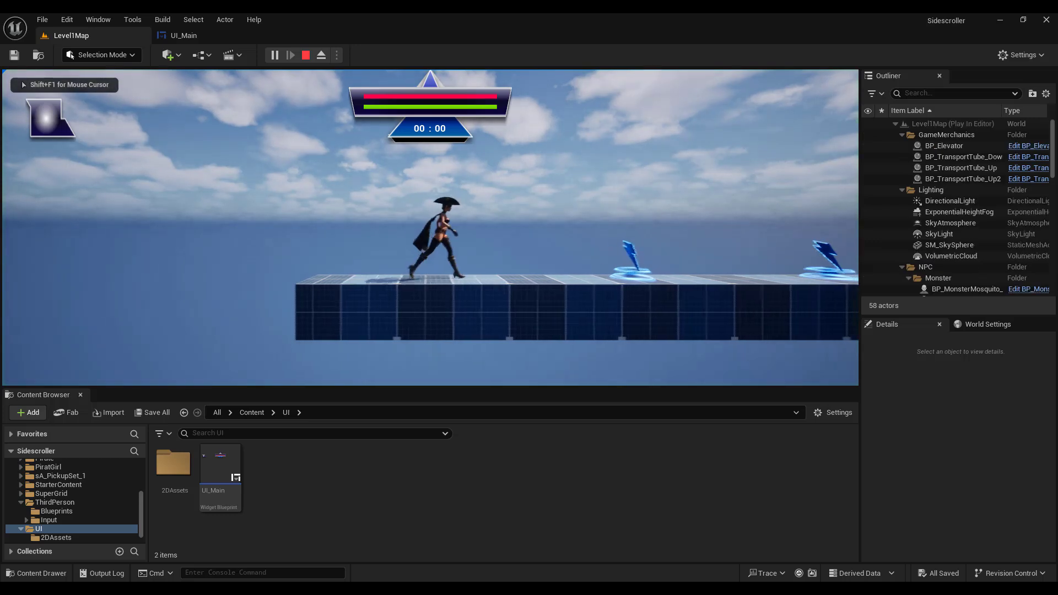
key("a")
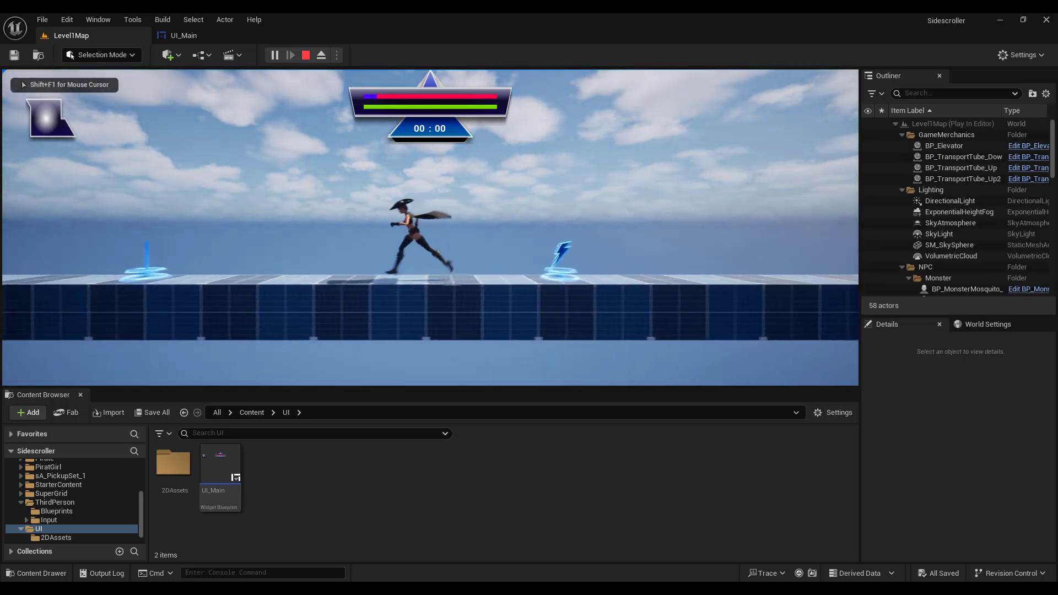
key("d")
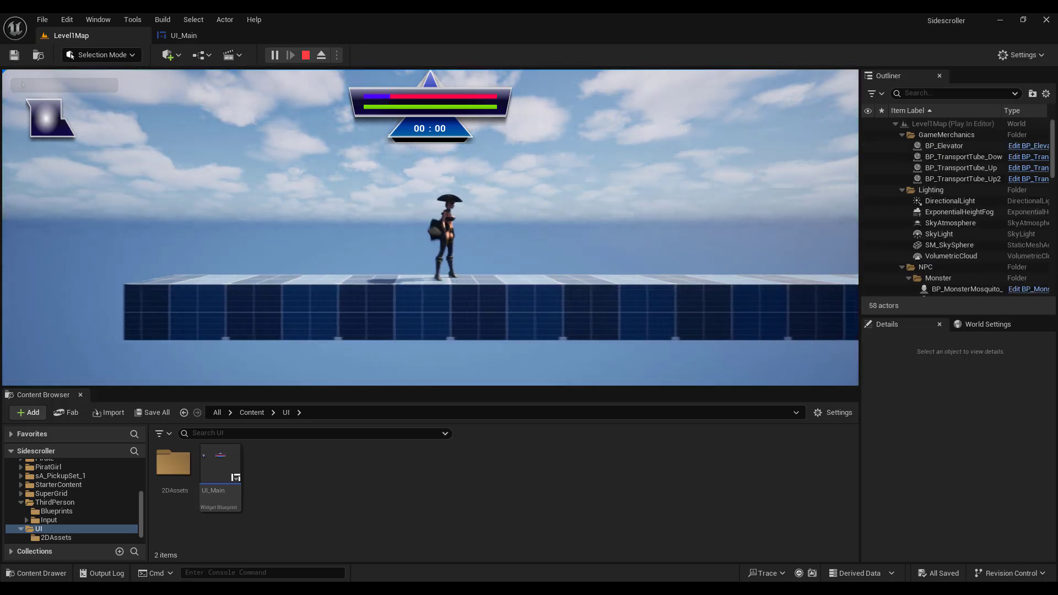
key("d")
key("d")
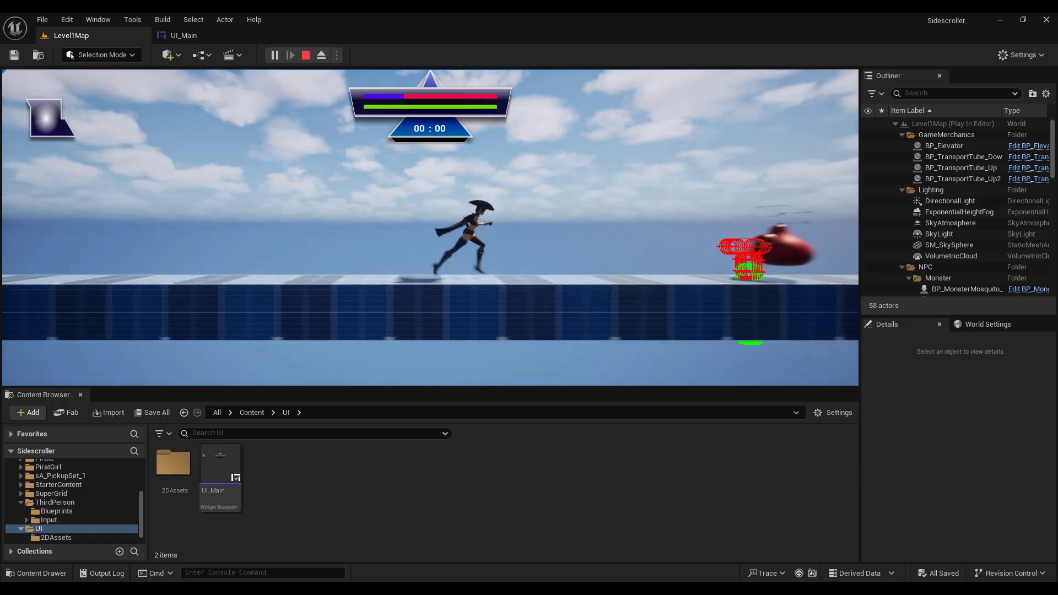
key("space")
key("d")
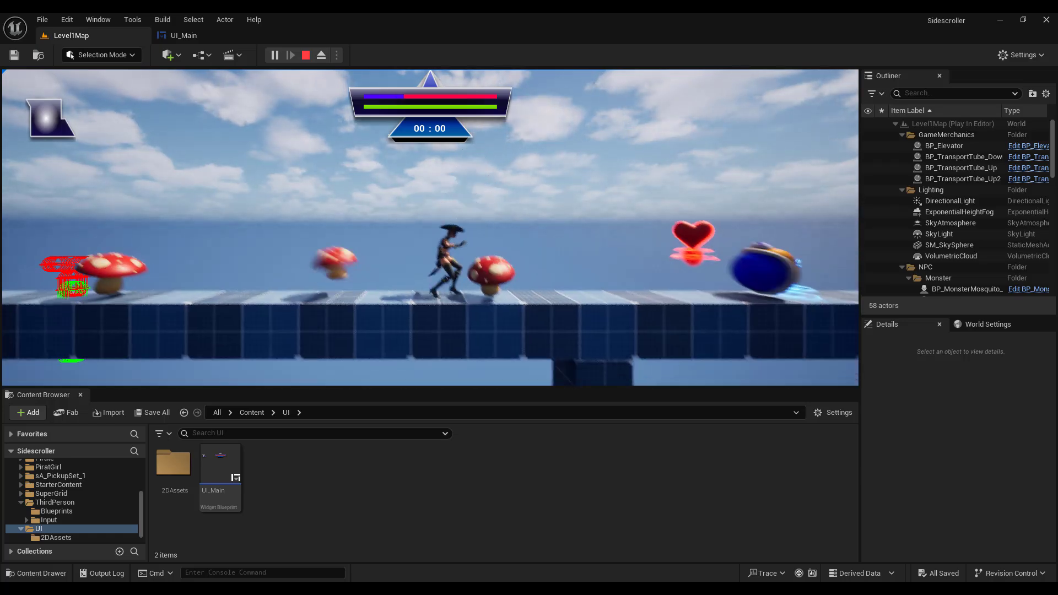
key("space")
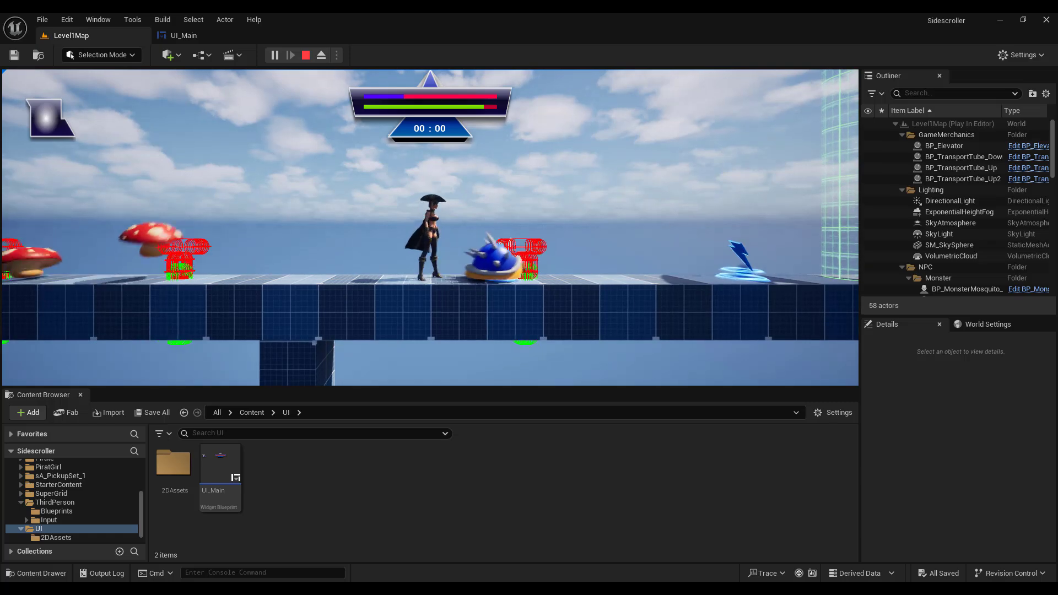
key("d")
key("d")
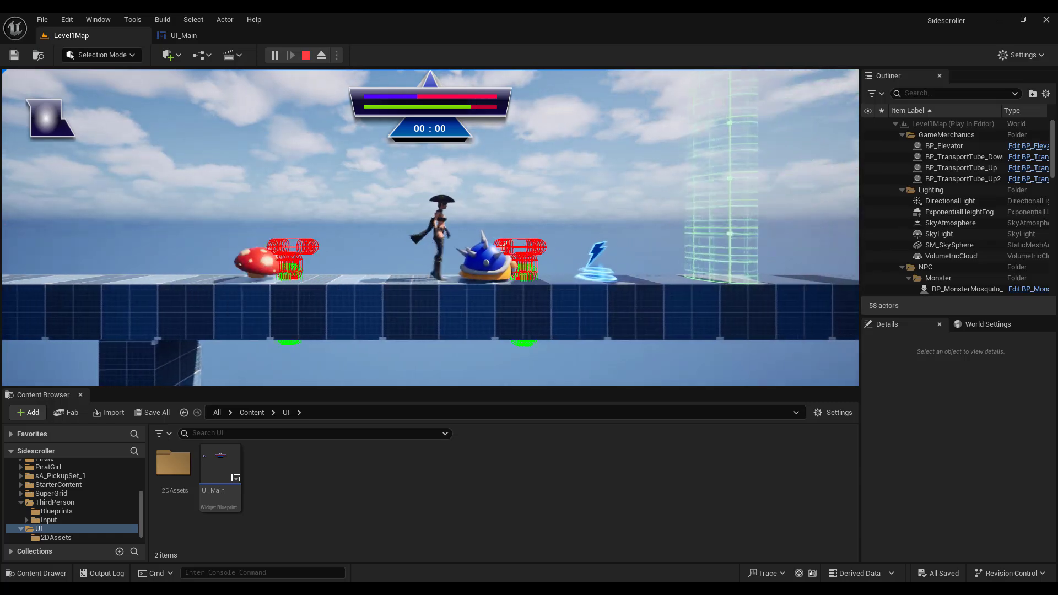
key("a")
key("space")
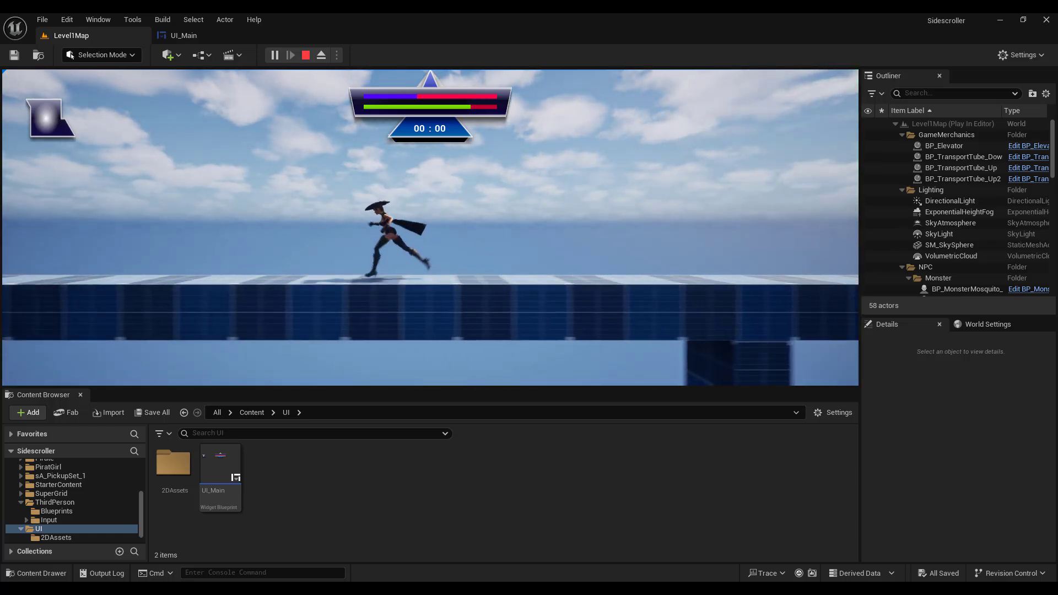
key("d")
key("d")
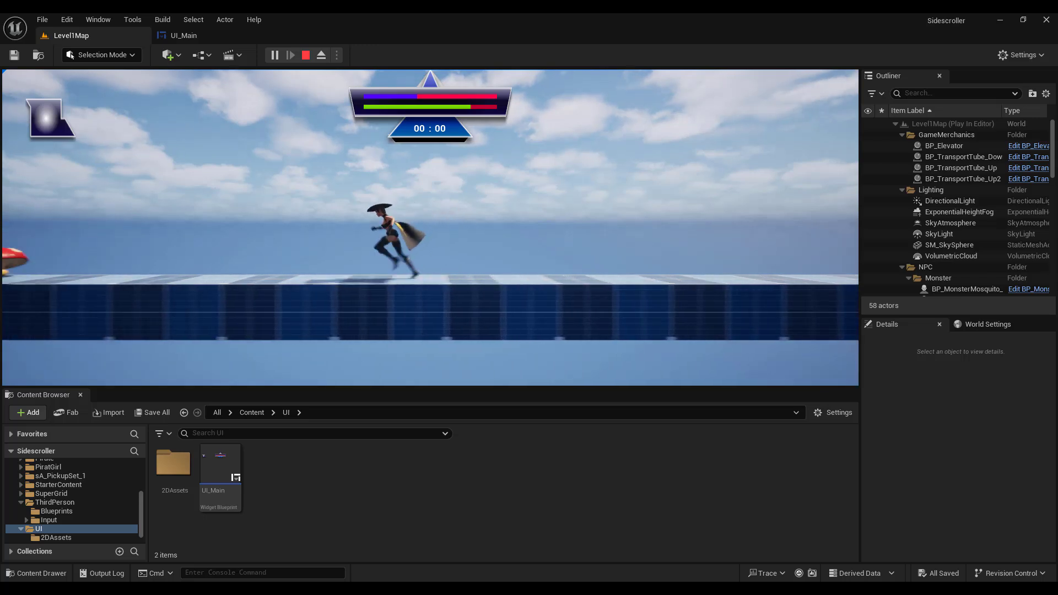
key("a")
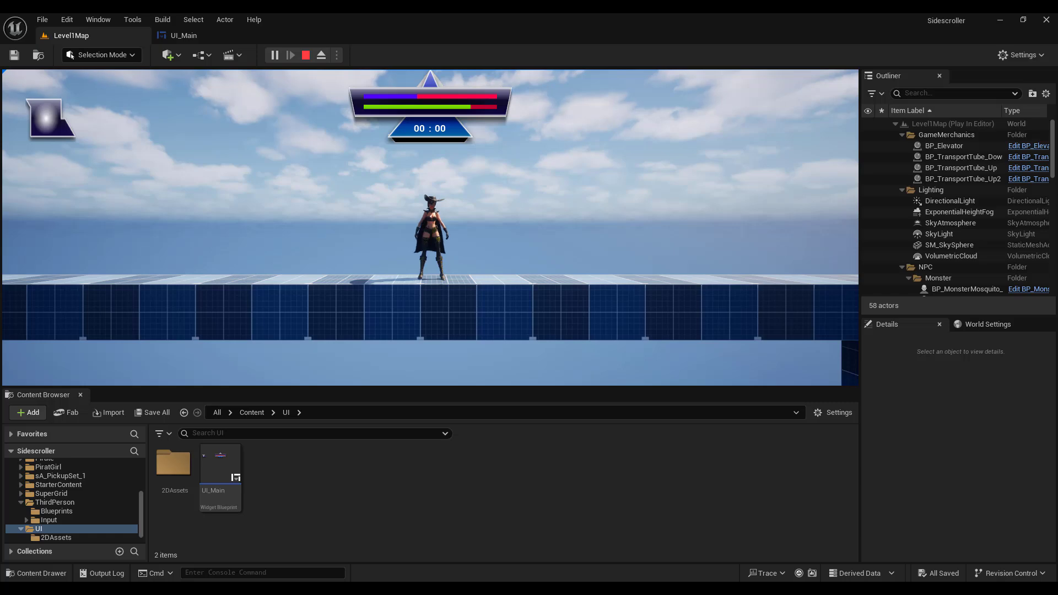
In UI_Main, assign the HealthBarPink texture as ProgressBar_Health's background image and compile the widget
left_click(186, 36)
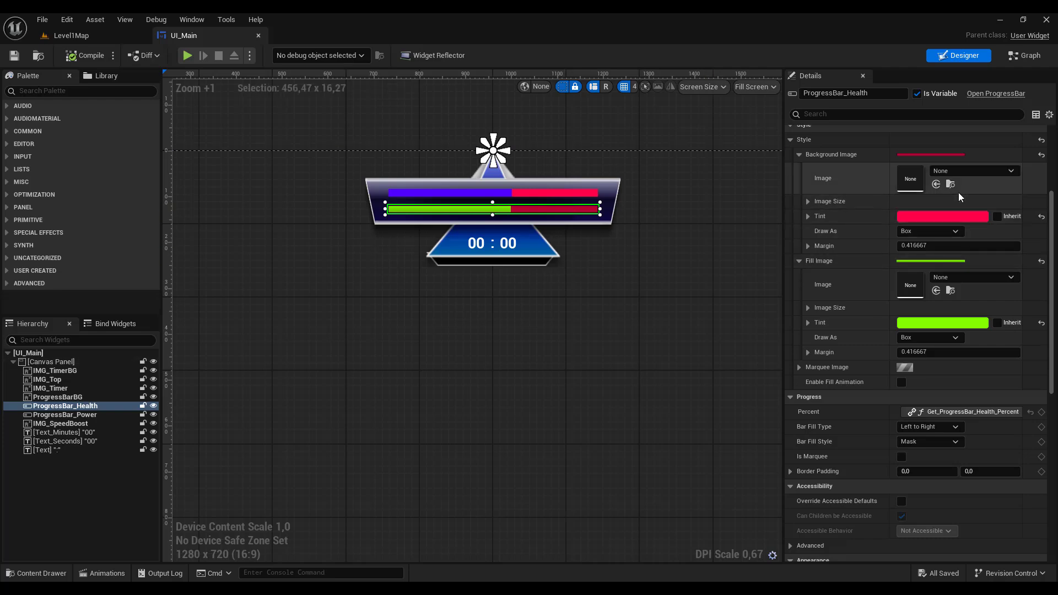
left_click(464, 387)
key("ctrl+space")
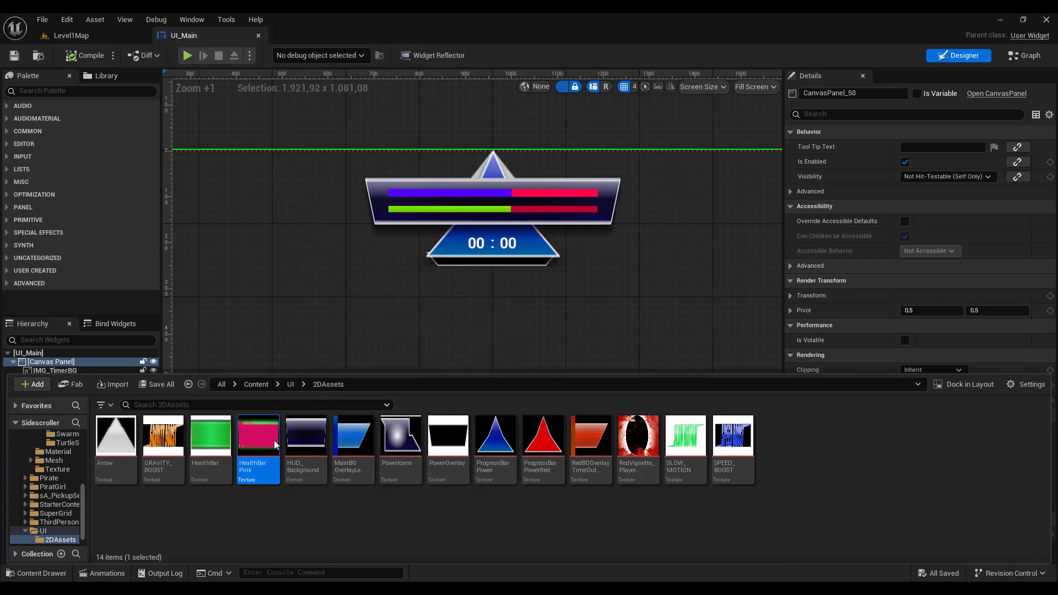
left_click(571, 211)
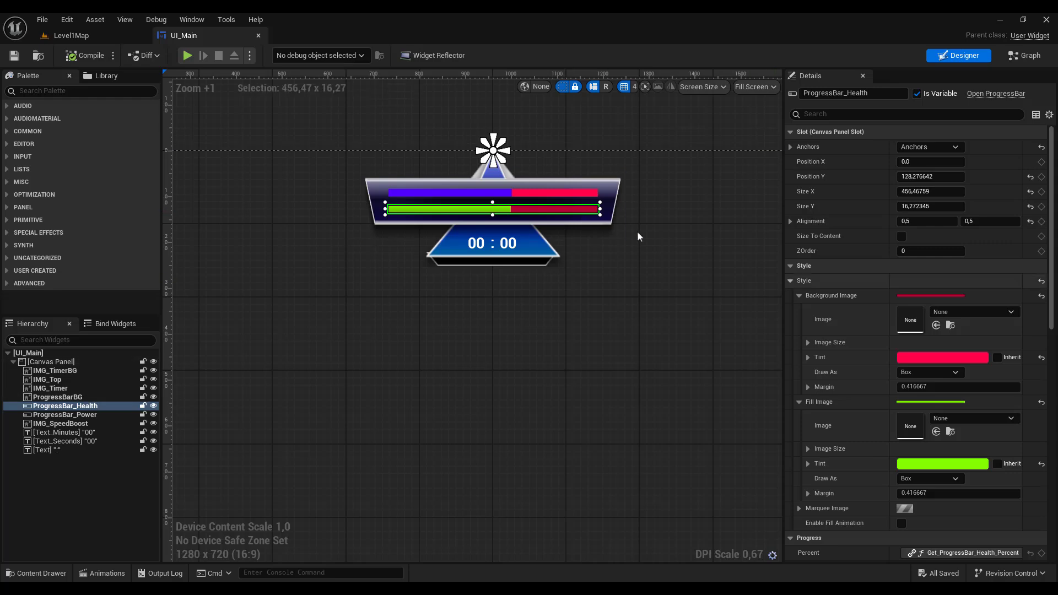
key("ctrl+space")
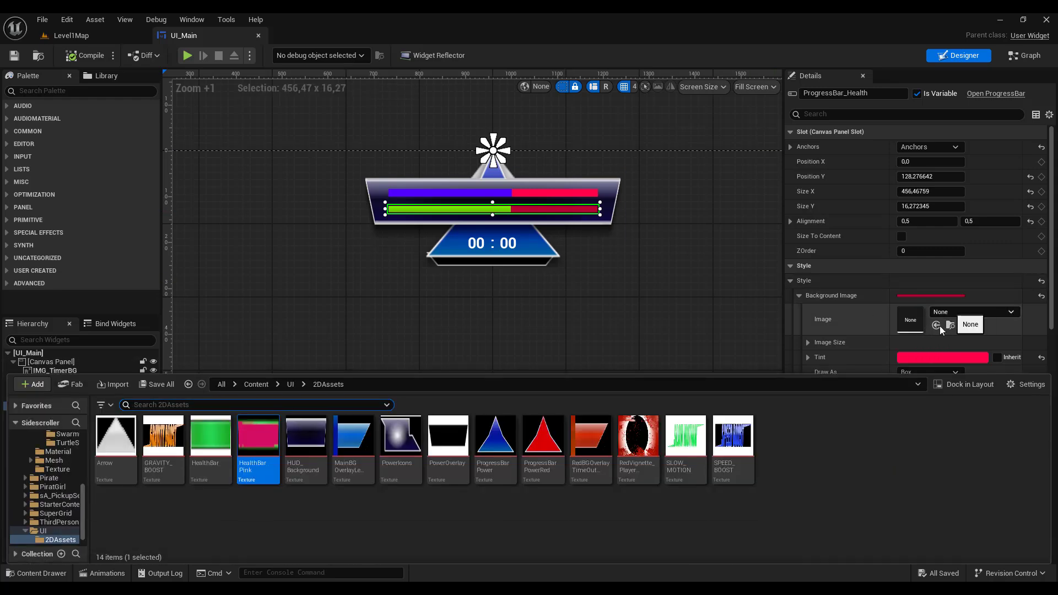
left_click(936, 325)
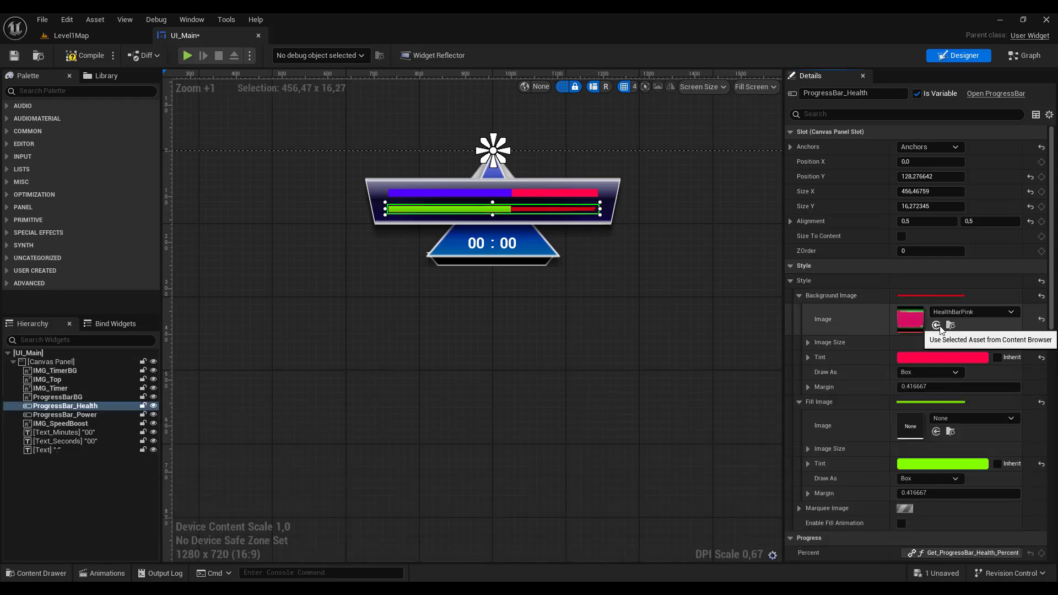
left_click(89, 56)
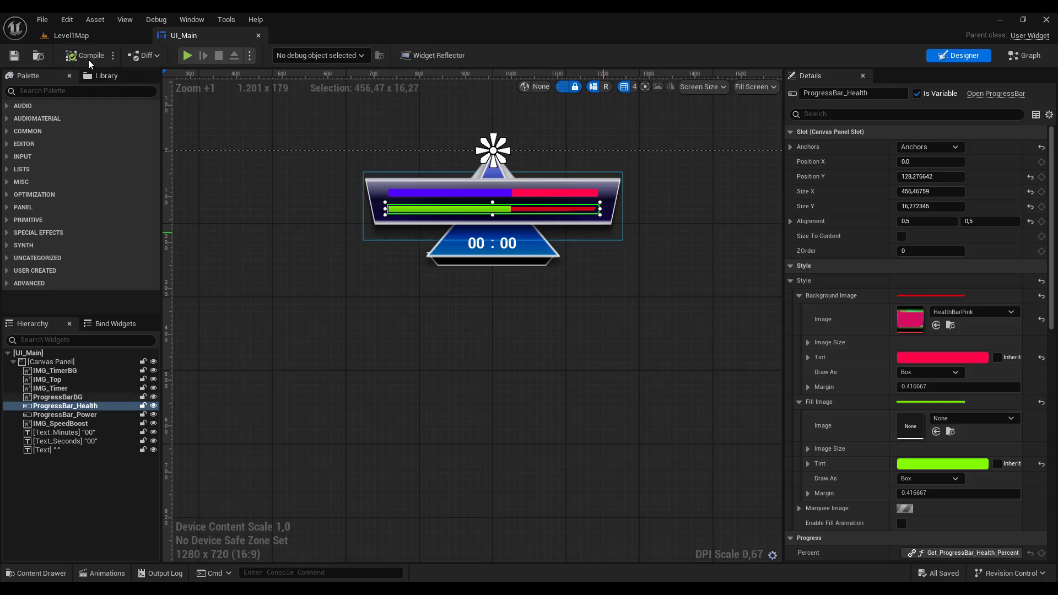
Reset ProgressBar_Health's background image to None and recompile the widget
left_click(1041, 320)
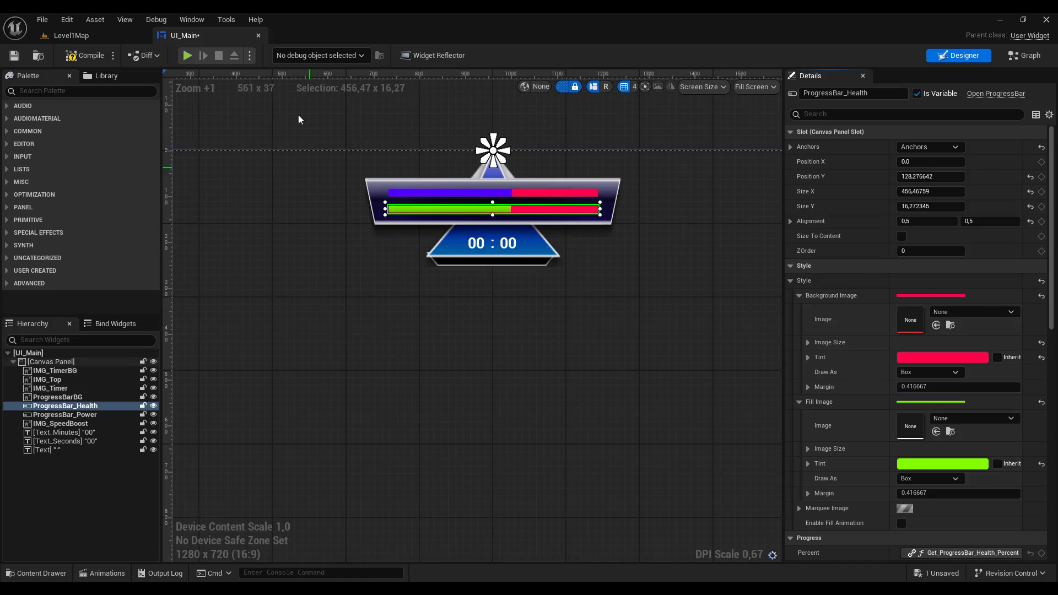
left_click(100, 60)
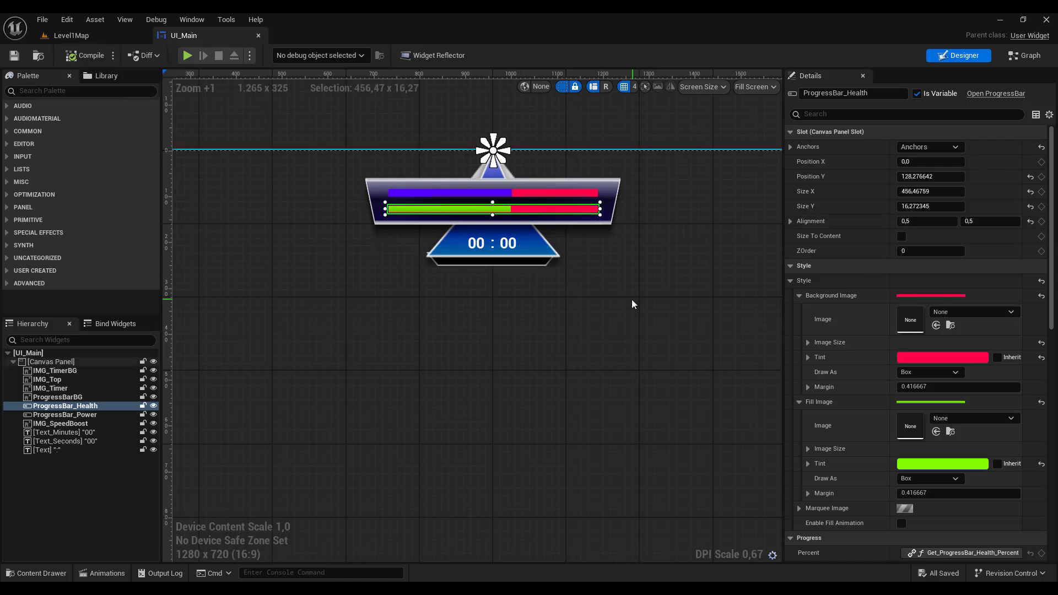
Select the IMG_SpeedBoost power icon on the canvas
scroll(632, 304, "up", 2)
scroll(632, 304, "down", 2)
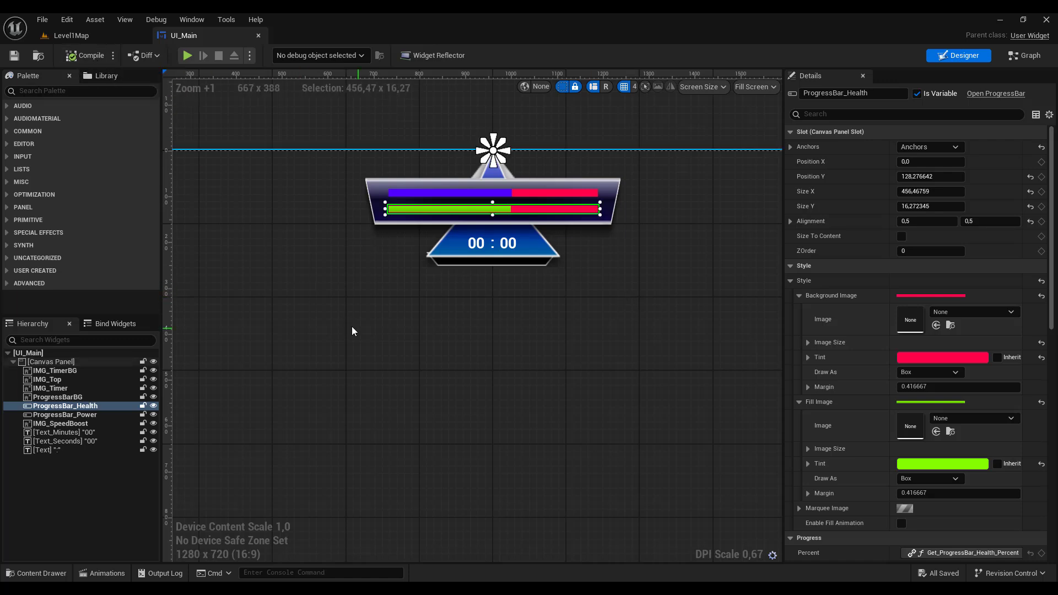
scroll(352, 326, "down", 3)
right_click_drag(376, 350, 395, 307)
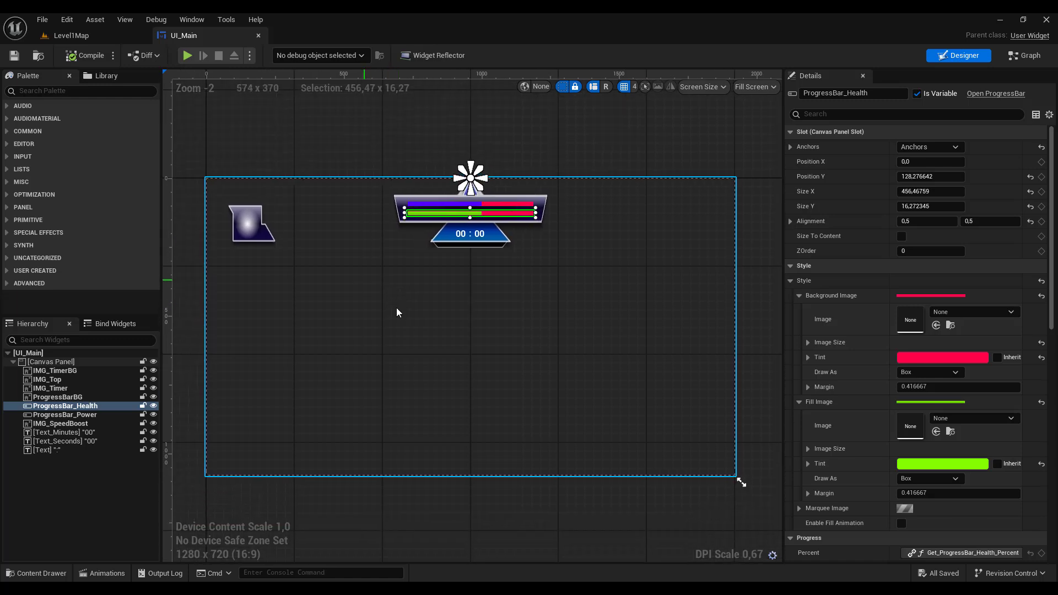
left_click(245, 223)
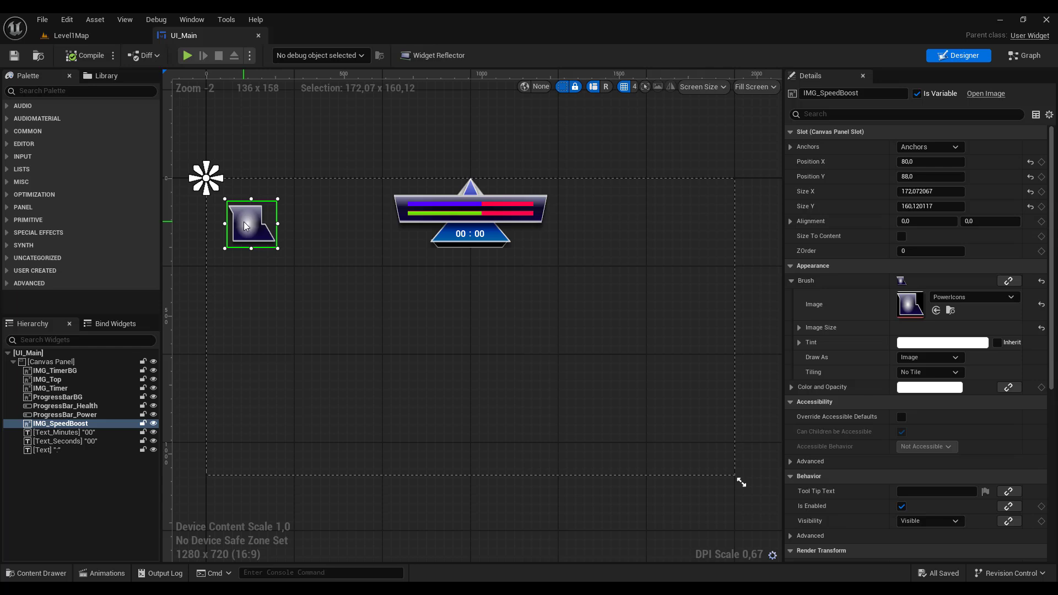